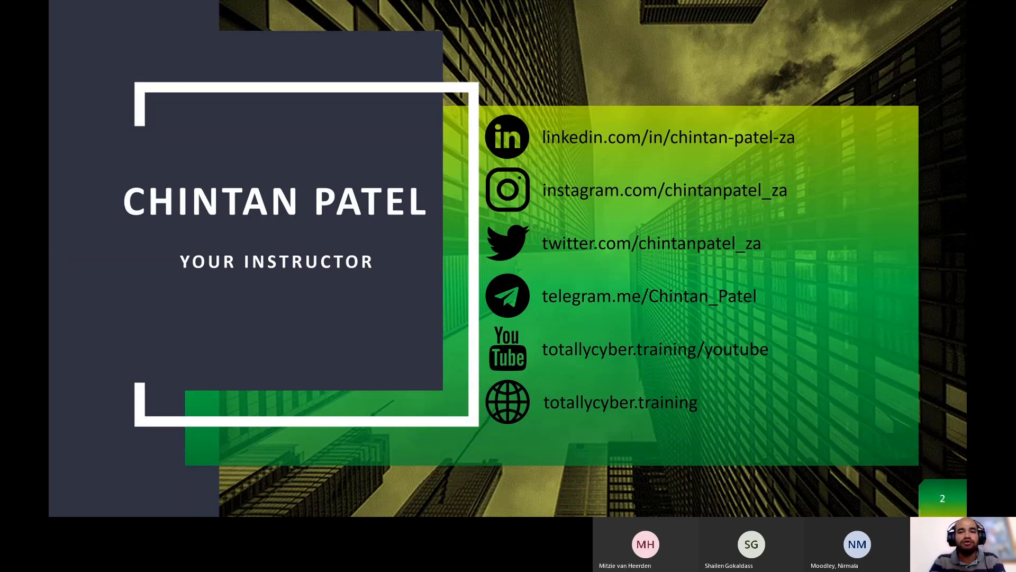
Leave the PowerPoint instructor slide show and show the Windows desktop.
{"action": "key", "text": "super+d"}
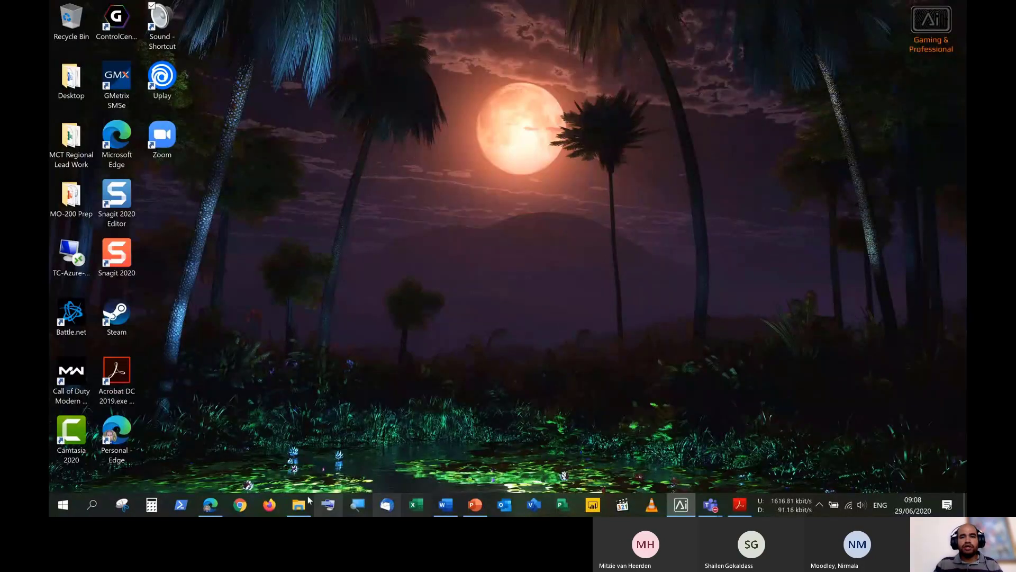
Bring the MO-200 Prep Exercise_Files folder window to the front in File Explorer.
{"action": "mouse_move", "coordinate": [304, 504]}
{"action": "left_click", "coordinate": [298, 464]}
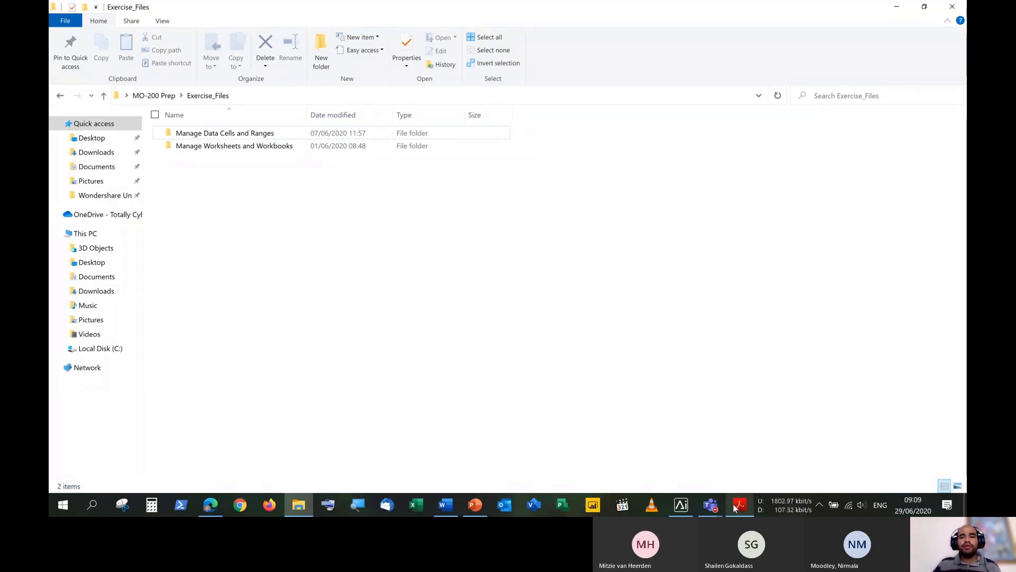
Show the MO-200 skills-measured PDF and scroll through its worksheets and workbooks objectives.
{"action": "mouse_move", "coordinate": [740, 504]}
{"action": "left_click", "coordinate": [722, 458]}
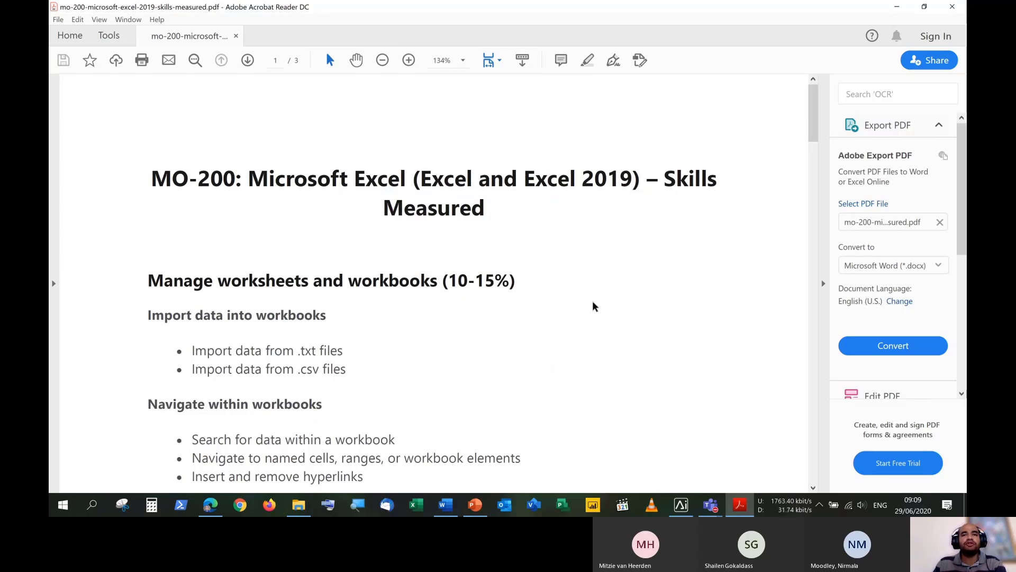
{"action": "scroll", "coordinate": [582, 300], "scroll_direction": "down", "scroll_amount": 3}
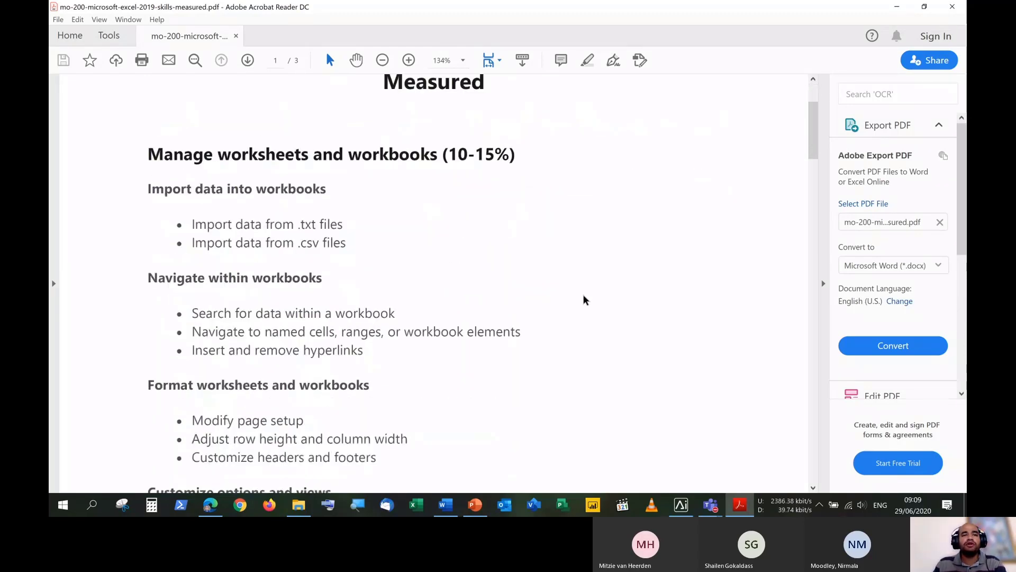
{"action": "scroll", "coordinate": [582, 300], "scroll_direction": "down", "scroll_amount": 8}
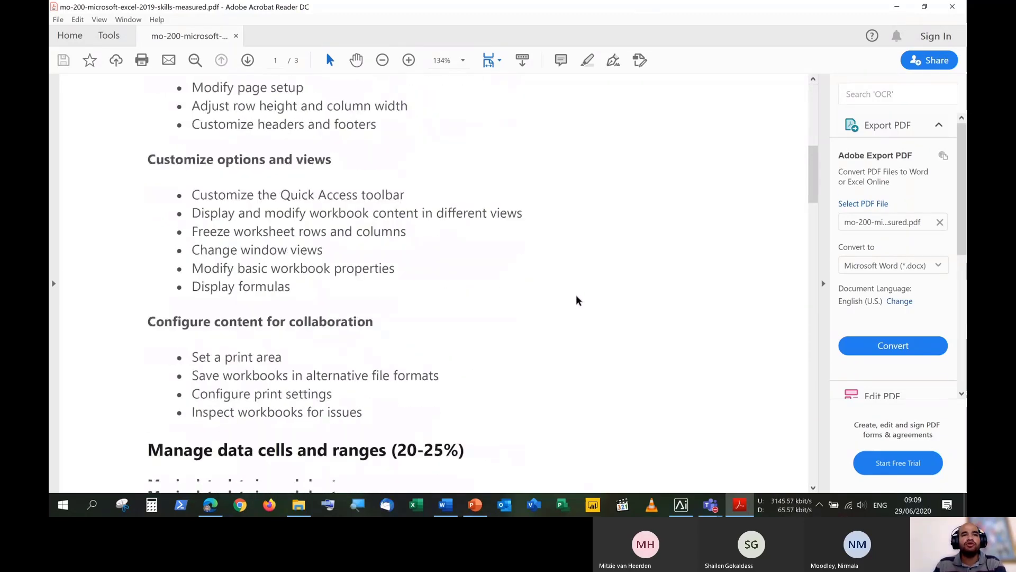
{"action": "scroll", "coordinate": [576, 300], "scroll_direction": "down", "scroll_amount": 2}
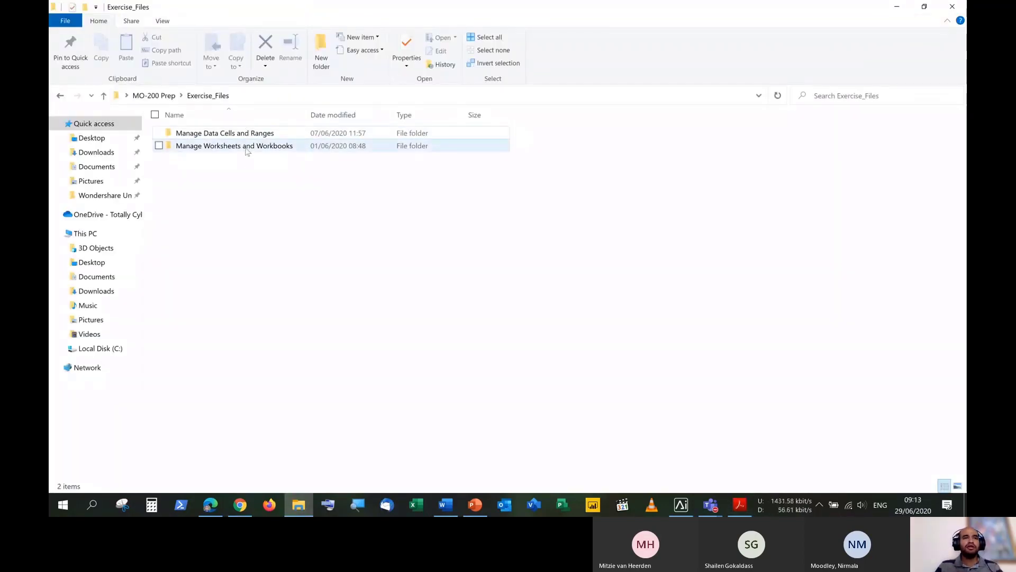
Open Contoso Inventory.xlsx from Manage Worksheets and Workbooks > Customize options, views and configure content for collaboration.
{"action": "double_click", "coordinate": [245, 152]}
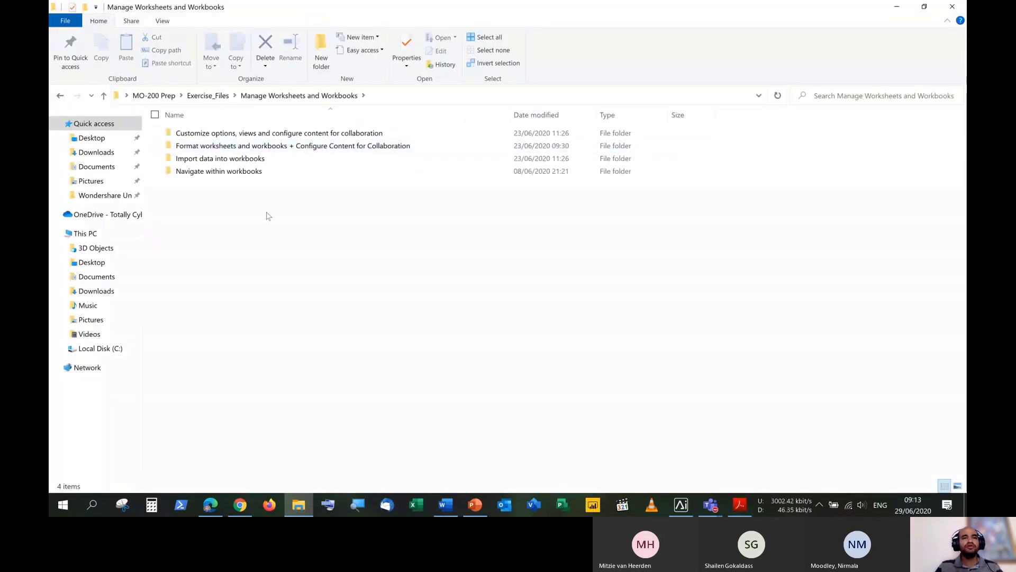
{"action": "double_click", "coordinate": [238, 135]}
{"action": "double_click", "coordinate": [235, 137]}
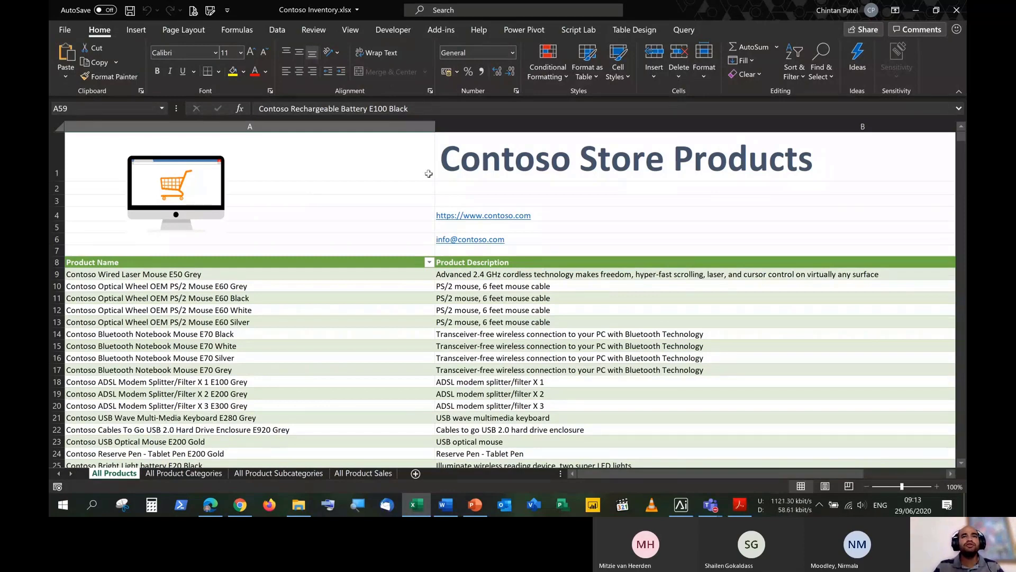
Open Advanced Properties for Contoso Inventory from the File > Info Properties menu.
{"action": "left_click", "coordinate": [75, 32]}
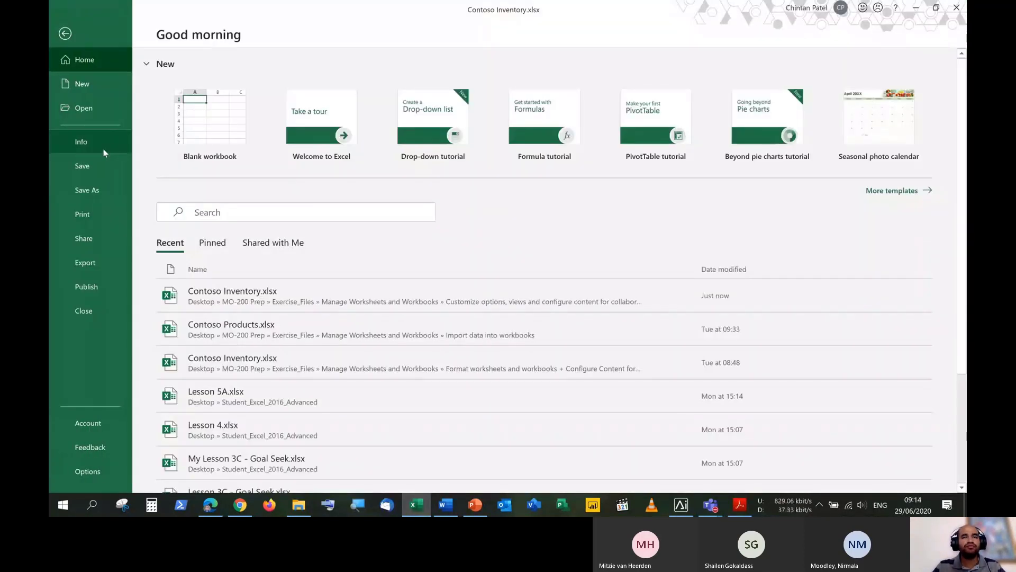
{"action": "left_click", "coordinate": [103, 147]}
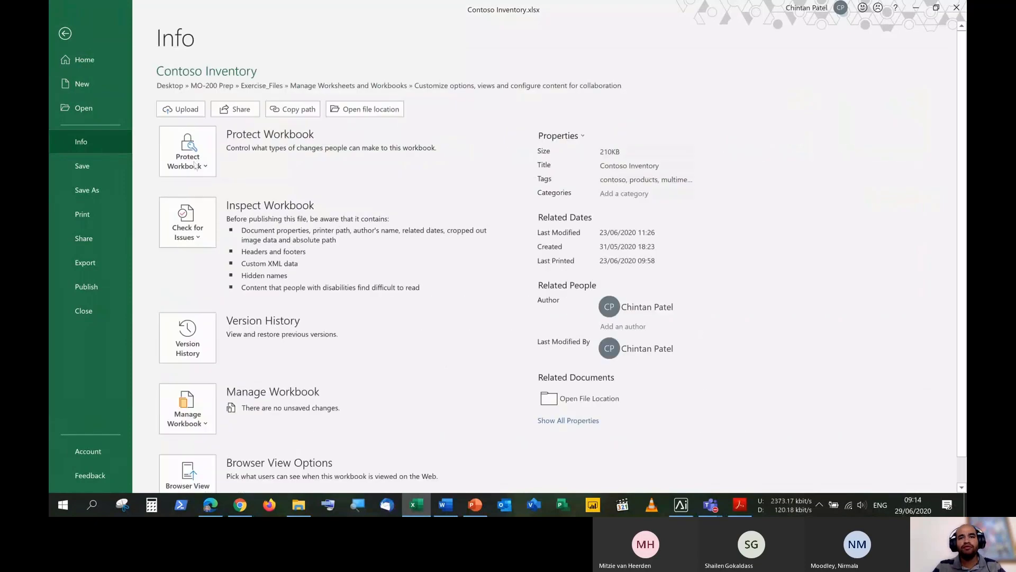
{"action": "left_click", "coordinate": [577, 136]}
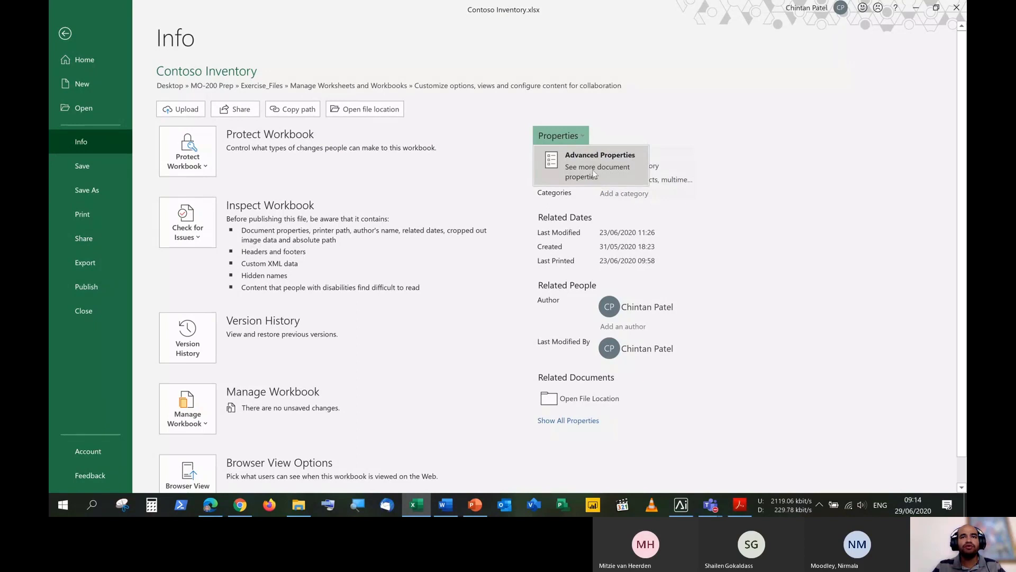
{"action": "left_click", "coordinate": [594, 167]}
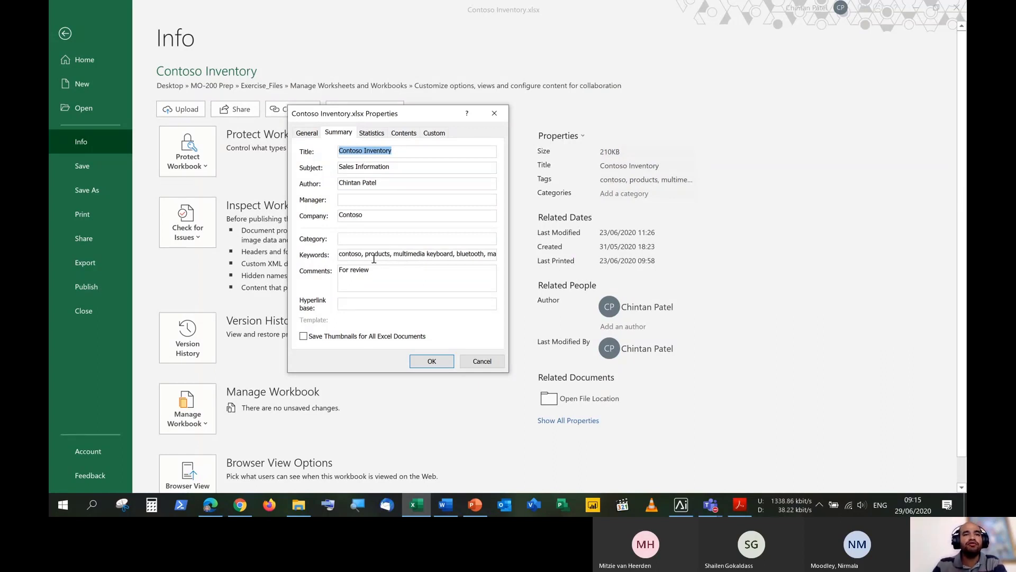
Inspect the Keywords list in the Properties dialog, then close the dialog with OK.
{"action": "left_click_drag", "start_coordinate": [345, 253], "coordinate": [429, 255]}
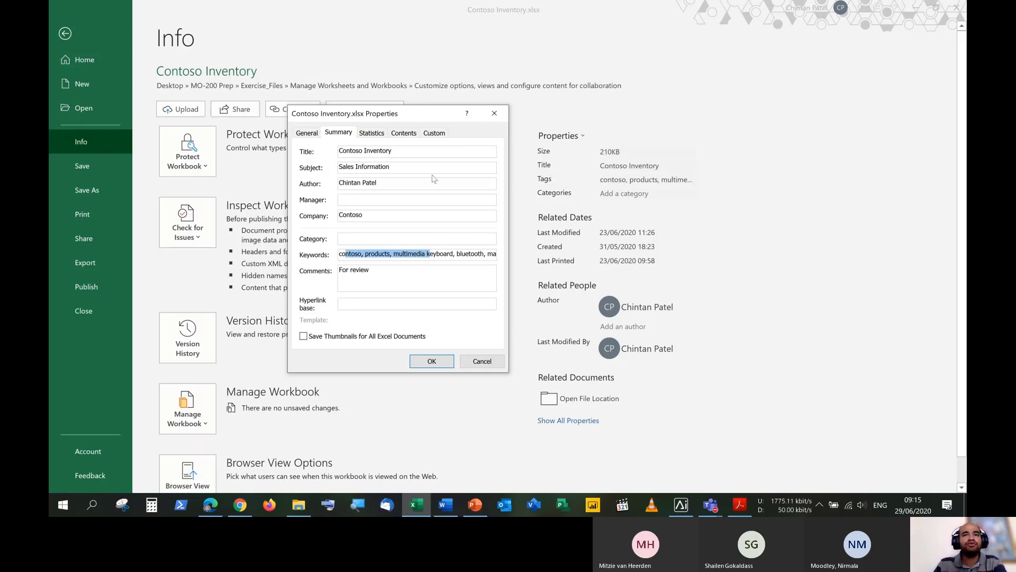
{"action": "left_click", "coordinate": [371, 184]}
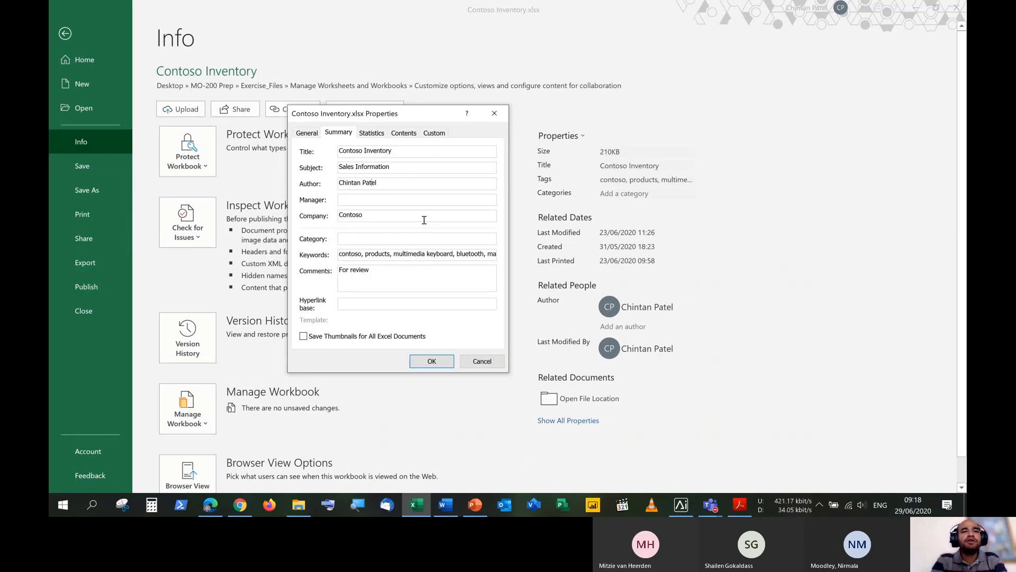
{"action": "left_click_drag", "start_coordinate": [345, 256], "coordinate": [429, 256]}
{"action": "left_click", "coordinate": [356, 255]}
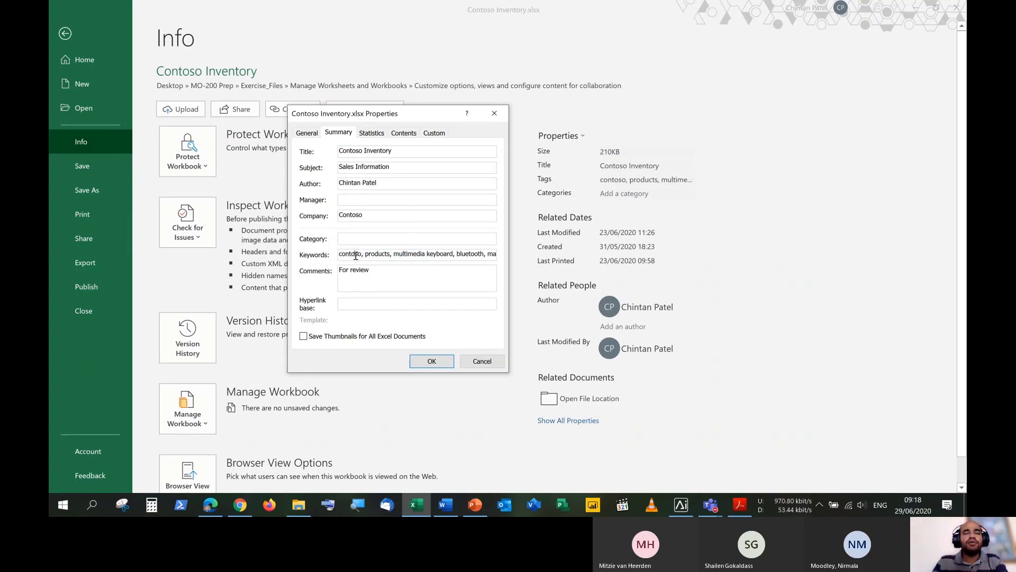
{"action": "left_click_drag", "start_coordinate": [356, 256], "coordinate": [504, 254]}
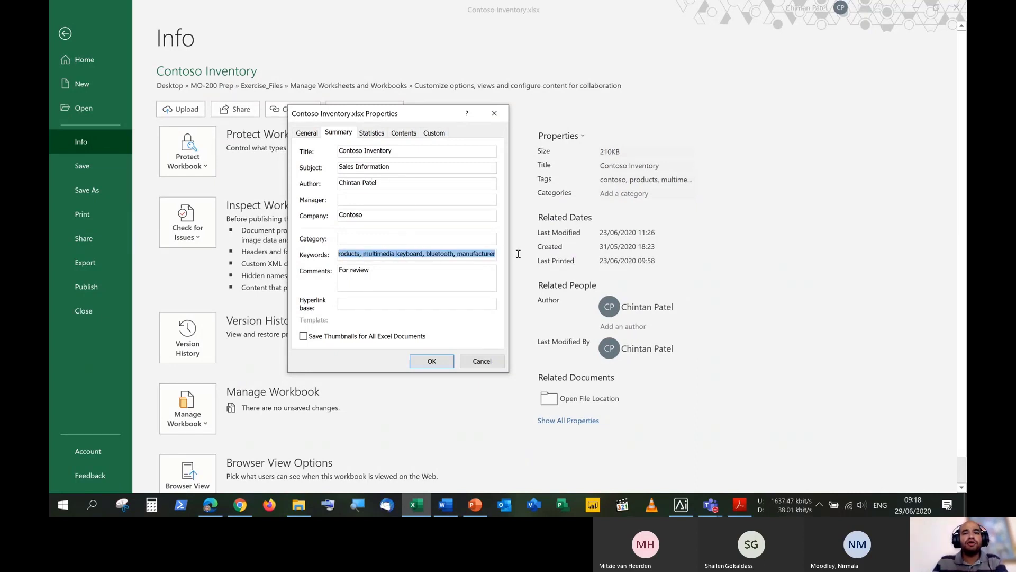
{"action": "left_click", "coordinate": [487, 254]}
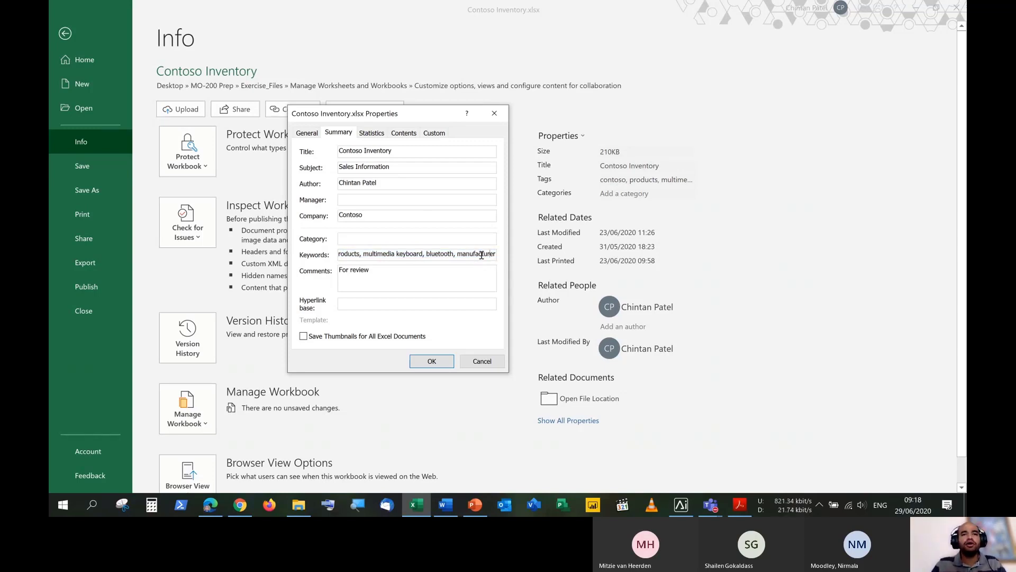
{"action": "left_click_drag", "start_coordinate": [483, 254], "coordinate": [320, 258]}
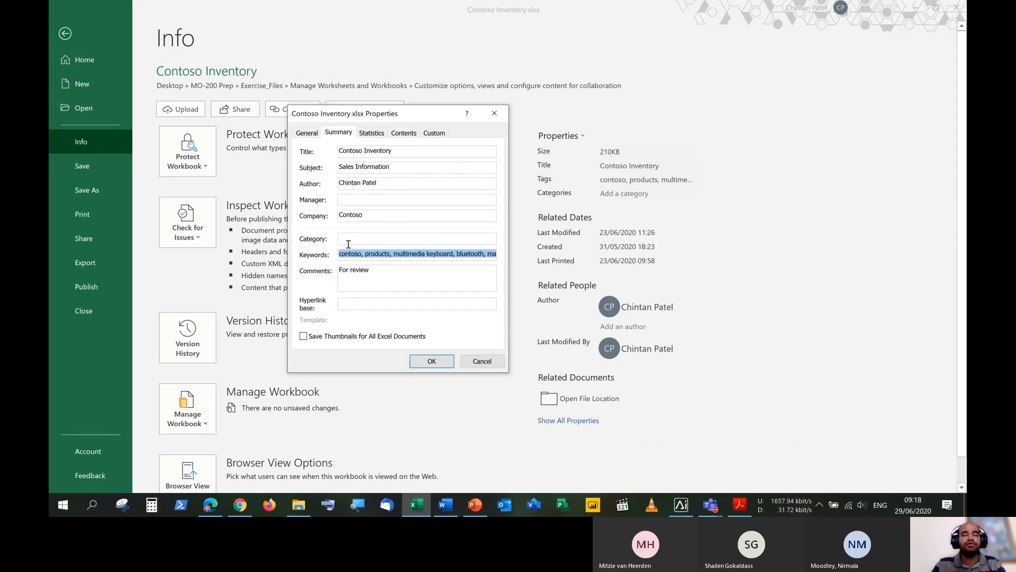
{"action": "left_click", "coordinate": [441, 361]}
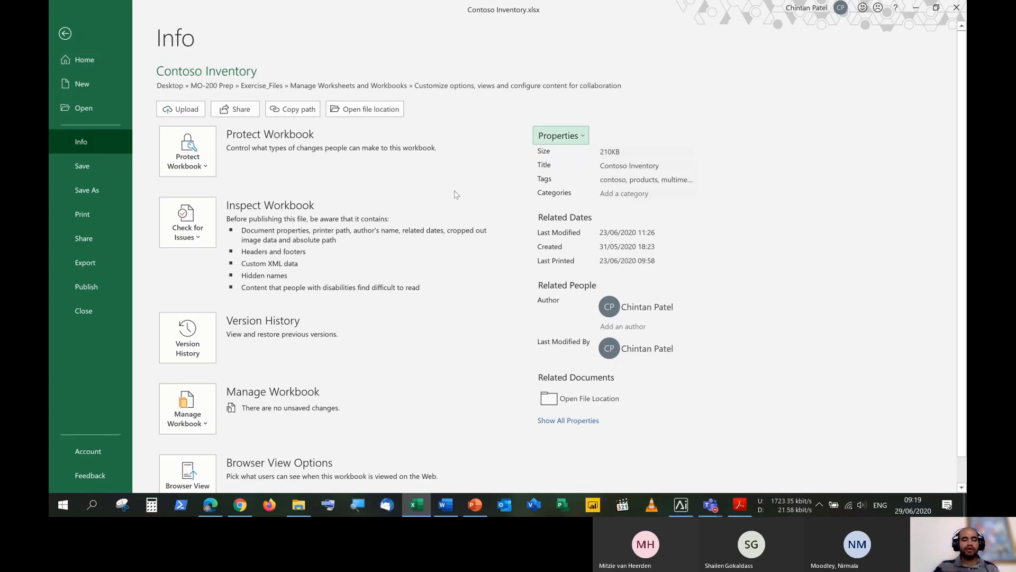
Return to the workbook, switch to the All Product Sales sheet and select cell E10.
{"action": "key", "text": "Escape"}
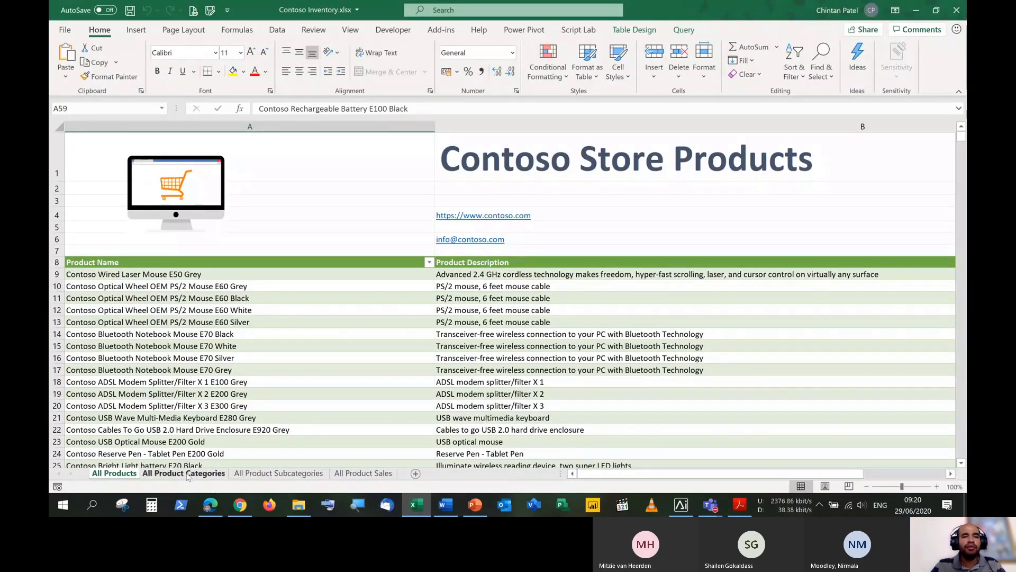
{"action": "left_click", "coordinate": [378, 474]}
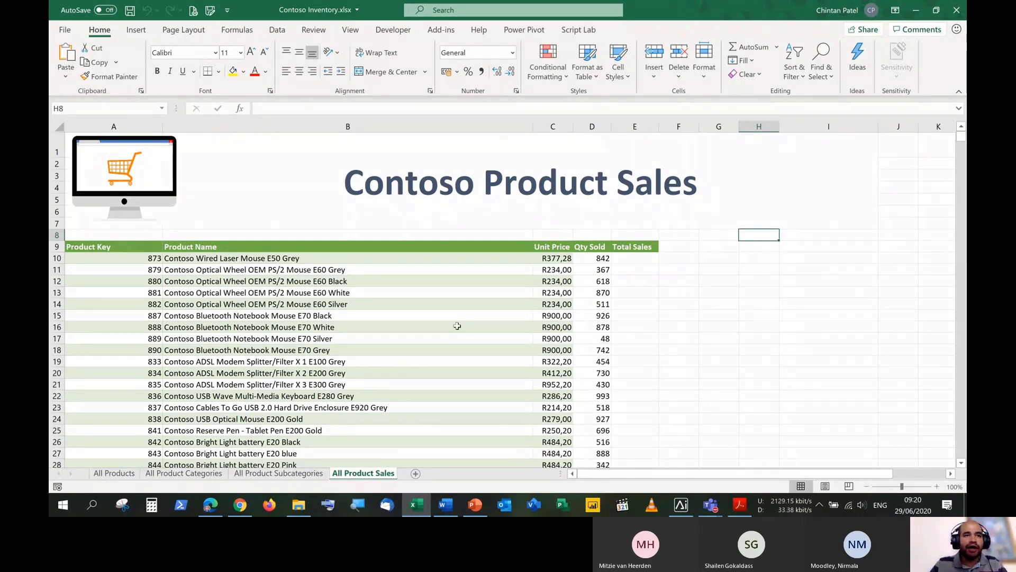
{"action": "left_click", "coordinate": [638, 259]}
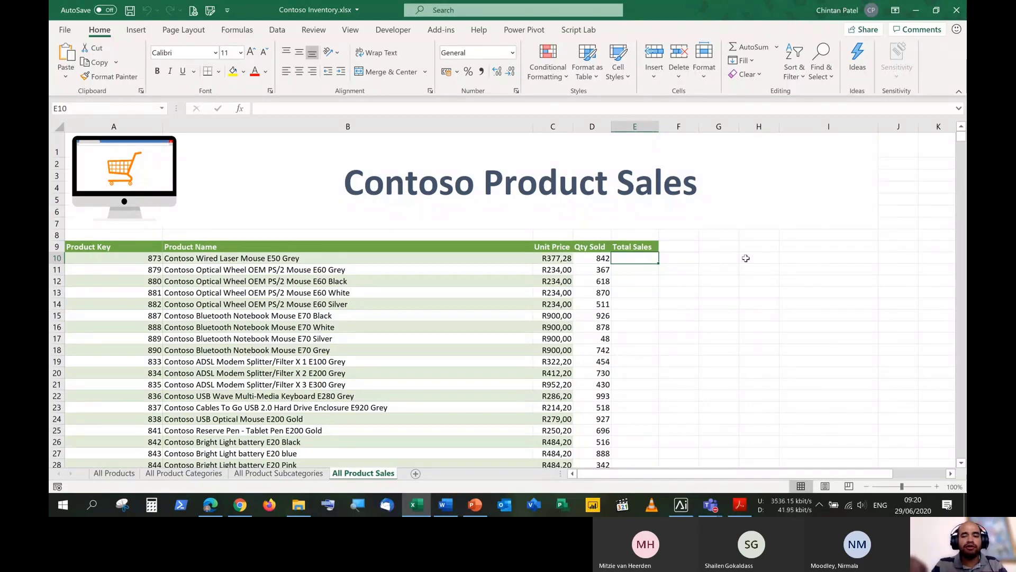
Enter =C10*D10 in E10 so the first Total Sales shows R317 669,76.
{"action": "type", "text": "="}
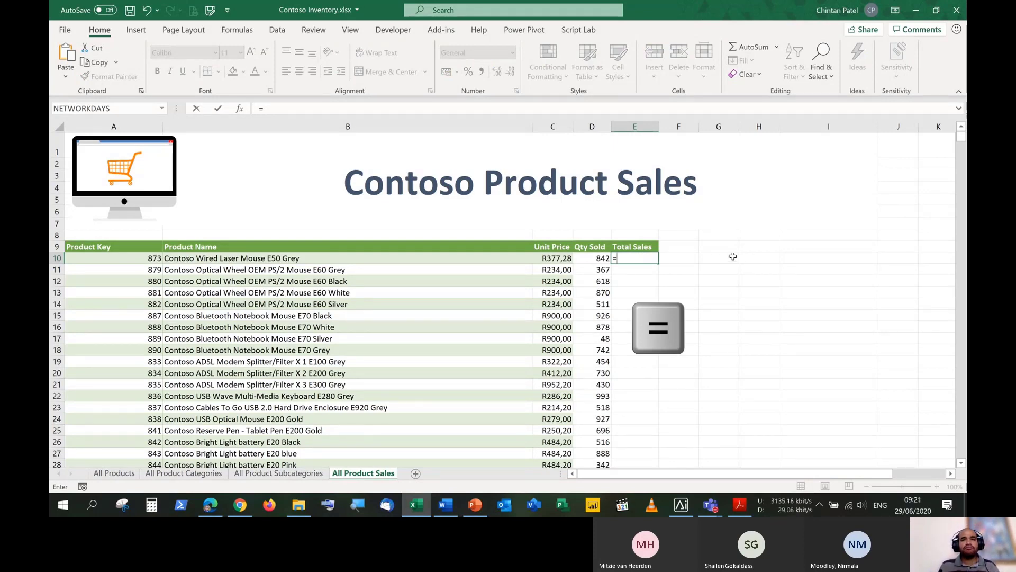
{"action": "left_click", "coordinate": [554, 259]}
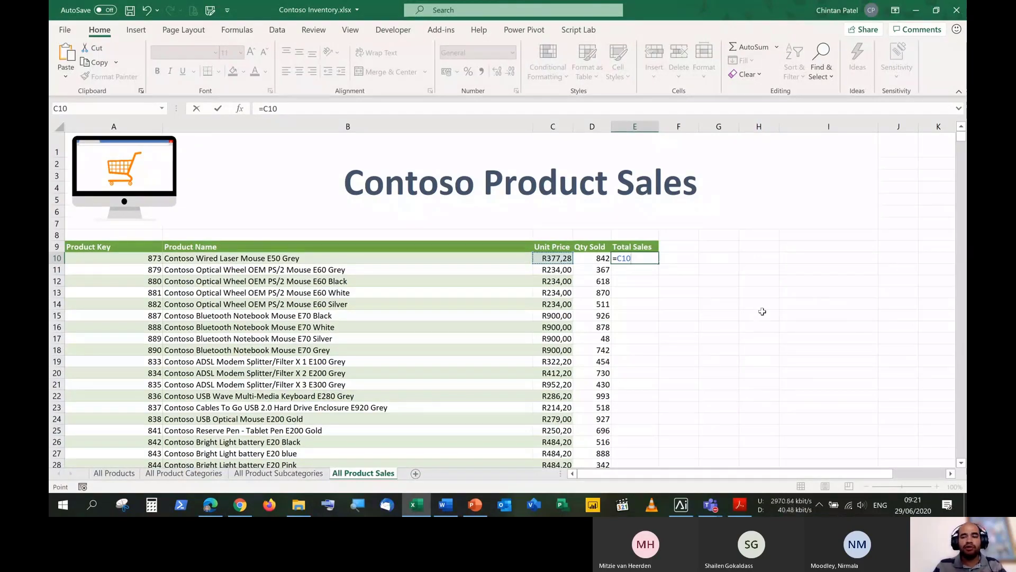
{"action": "type", "text": "*"}
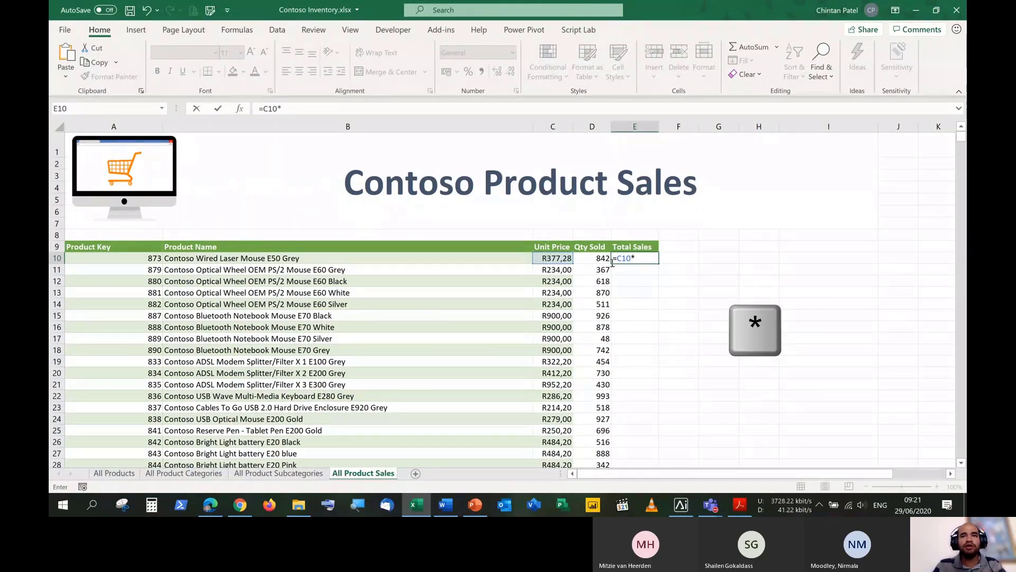
{"action": "left_click", "coordinate": [589, 253]}
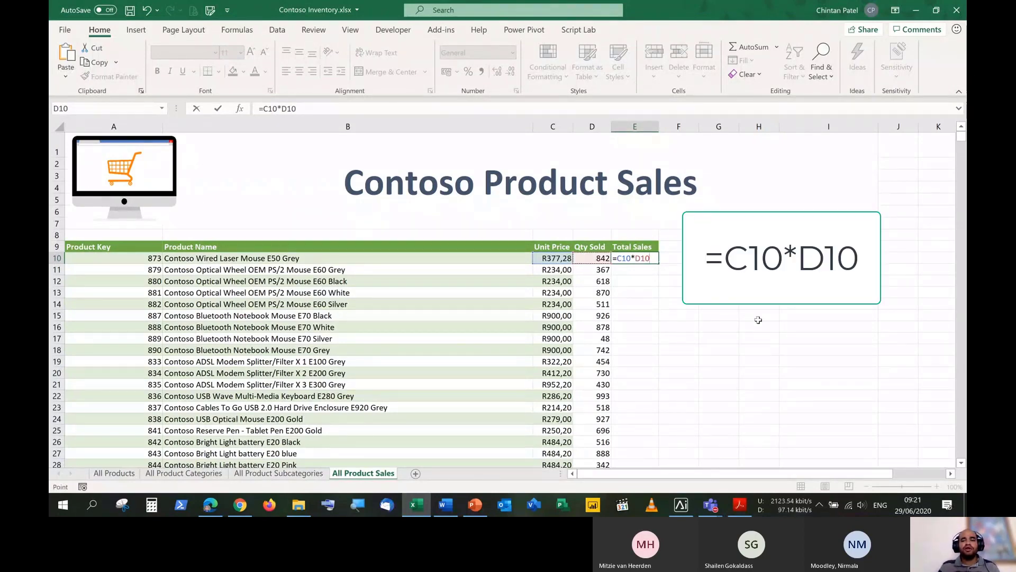
{"action": "key", "text": "Return"}
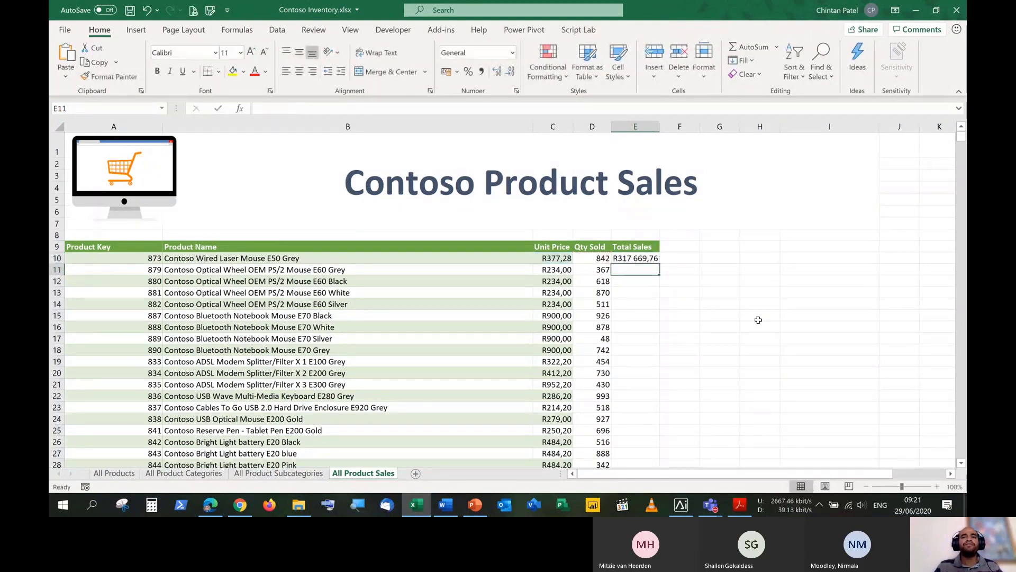
{"action": "left_click", "coordinate": [655, 256]}
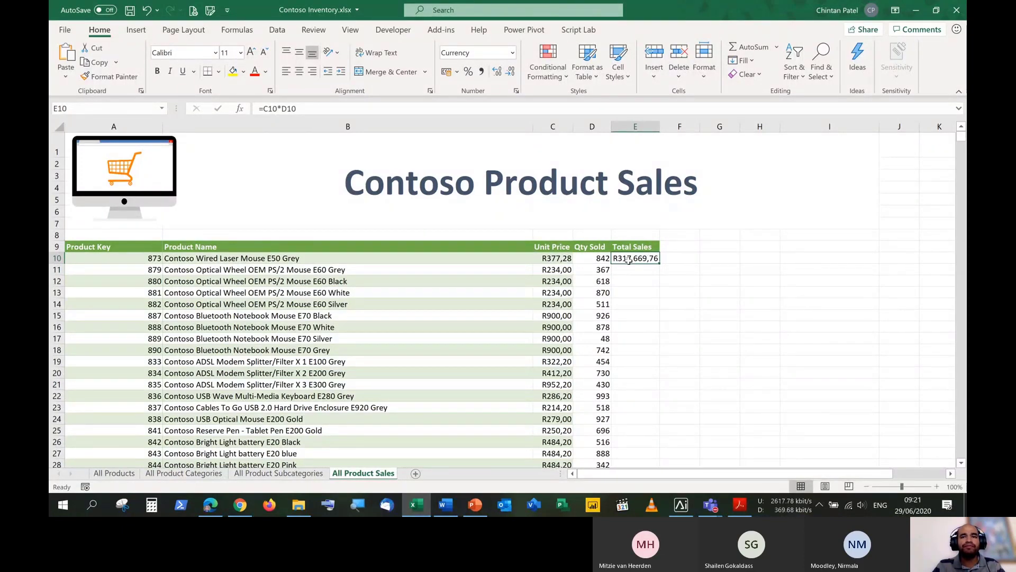
Fill E10's Total Sales formula down column E and scroll to verify the totals.
{"action": "scroll", "coordinate": [628, 379], "scroll_direction": "down", "scroll_amount": 7}
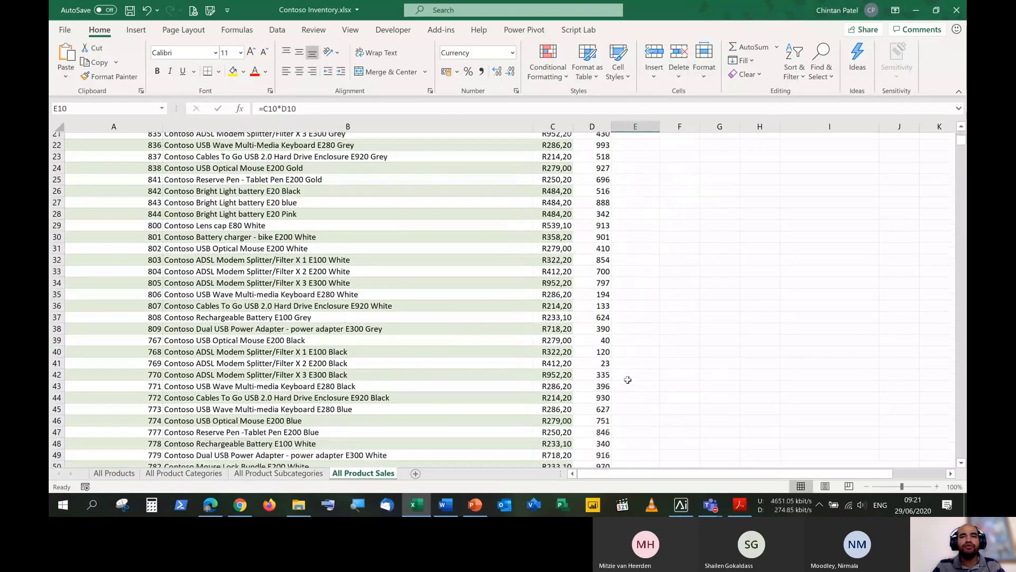
{"action": "scroll", "coordinate": [628, 380], "scroll_direction": "down", "scroll_amount": 14}
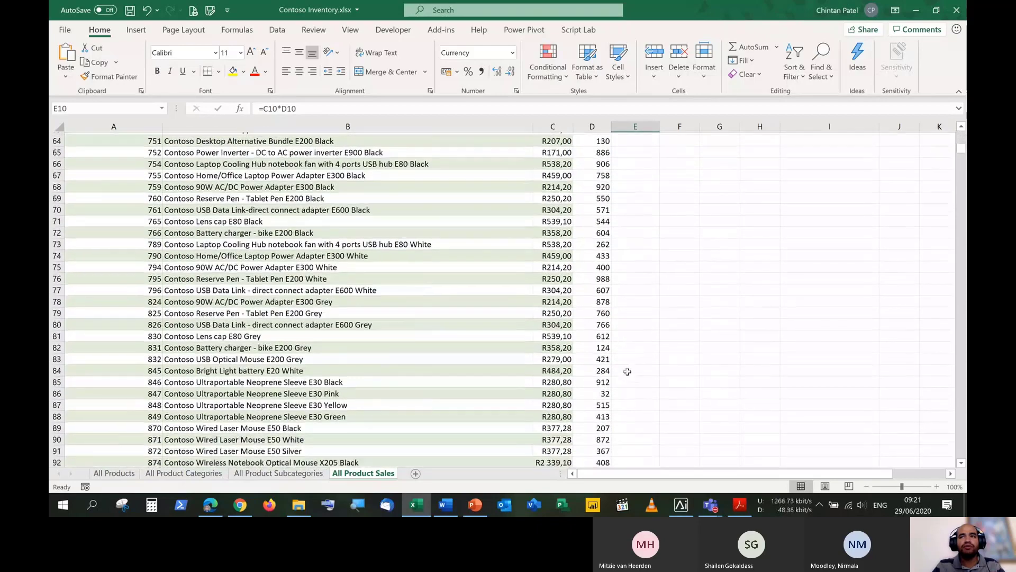
{"action": "scroll", "coordinate": [627, 371], "scroll_direction": "up", "scroll_amount": 20}
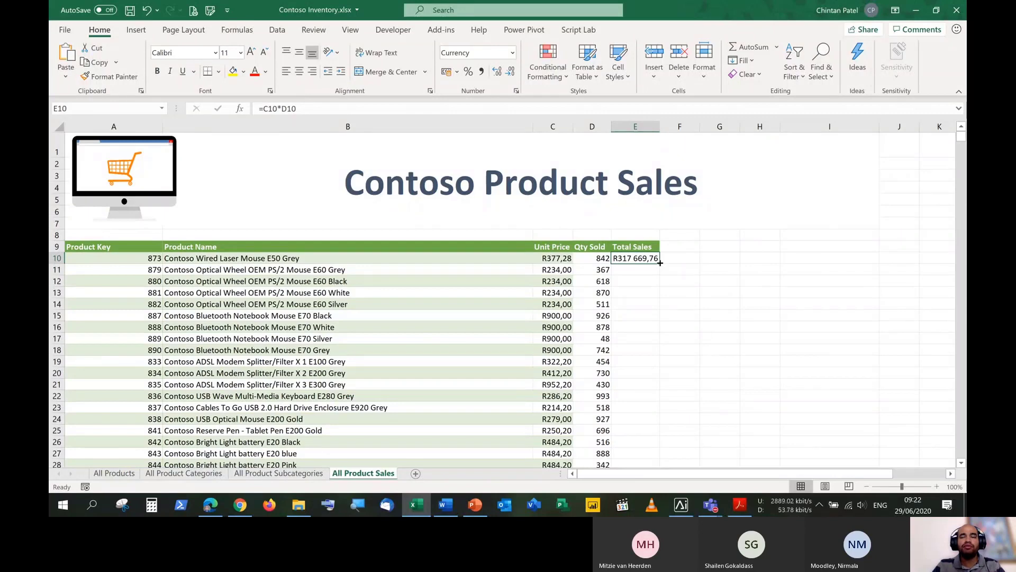
{"action": "double_click", "coordinate": [660, 262]}
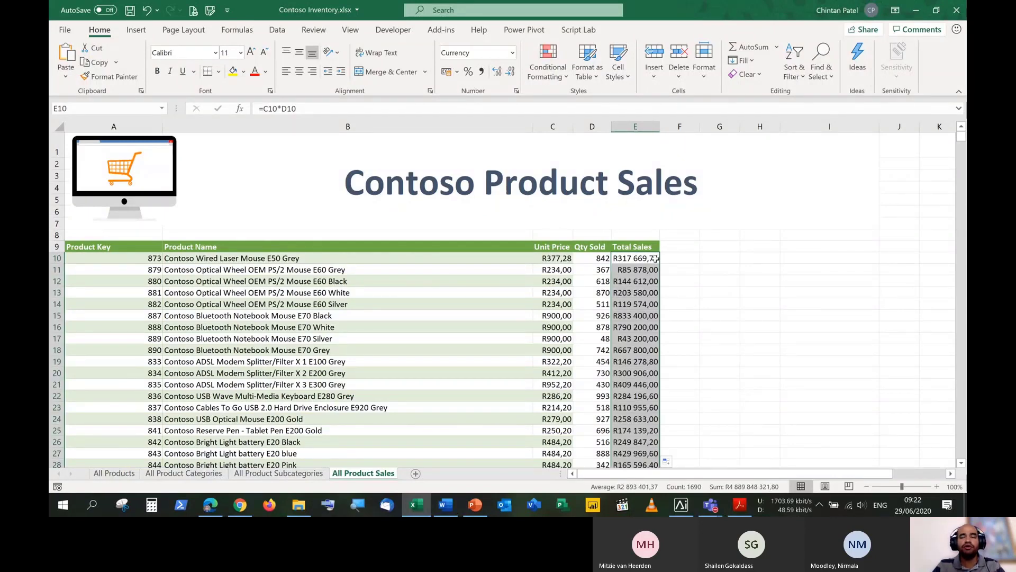
{"action": "scroll", "coordinate": [655, 269], "scroll_direction": "down", "scroll_amount": 20}
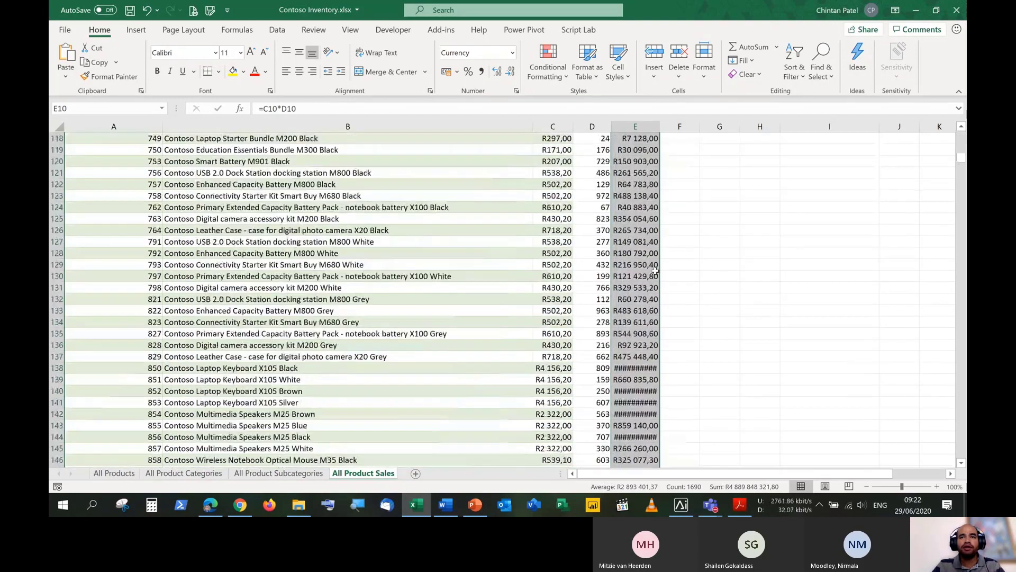
{"action": "scroll", "coordinate": [655, 270], "scroll_direction": "down", "scroll_amount": 20}
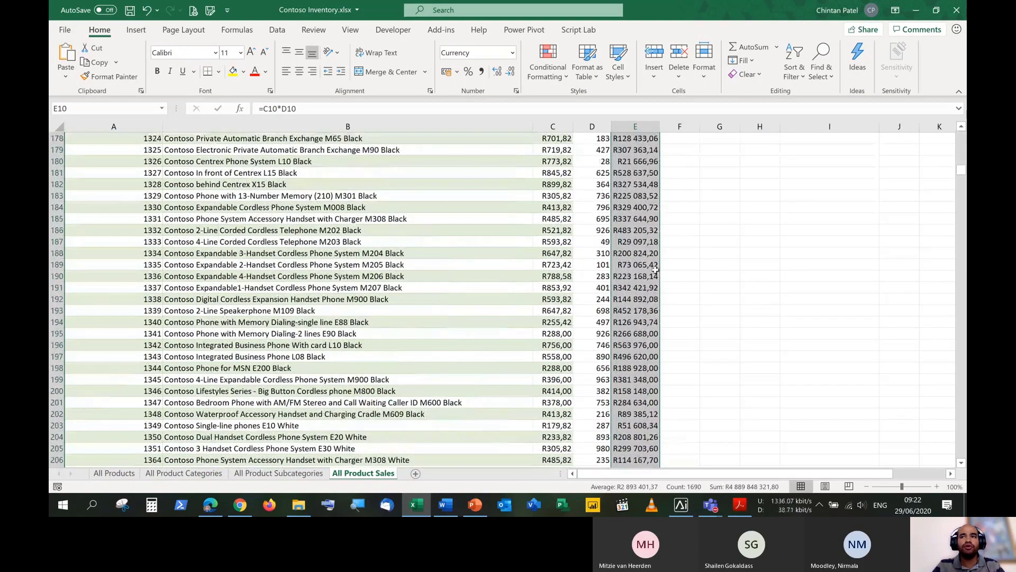
{"action": "scroll", "coordinate": [655, 270], "scroll_direction": "down", "scroll_amount": 12}
{"action": "left_click_drag", "start_coordinate": [961, 168], "coordinate": [962, 137]}
{"action": "left_click", "coordinate": [675, 258]}
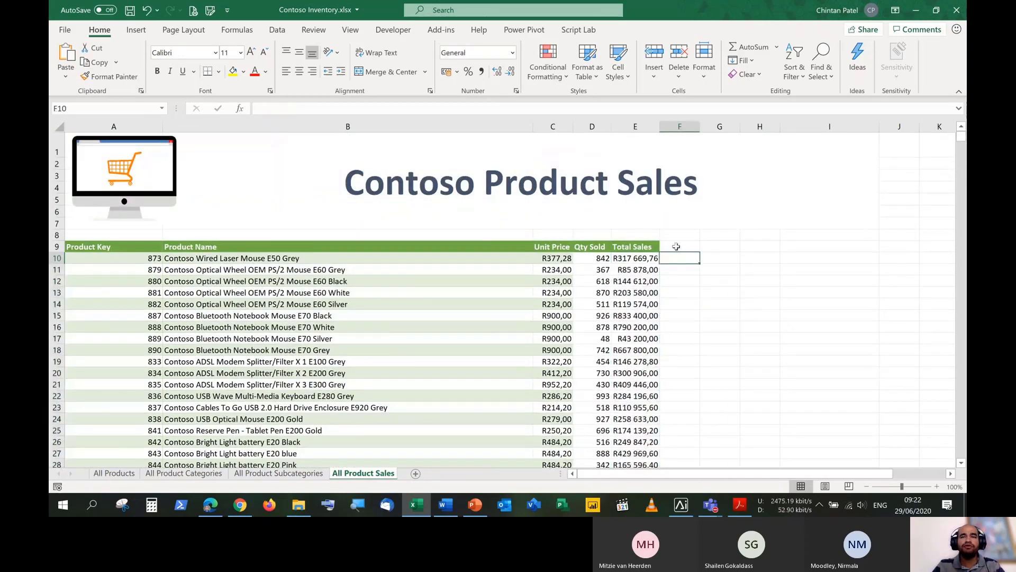
View E10's =C10*D10 formula in edit mode and cancel without changing it.
{"action": "left_click", "coordinate": [677, 247]}
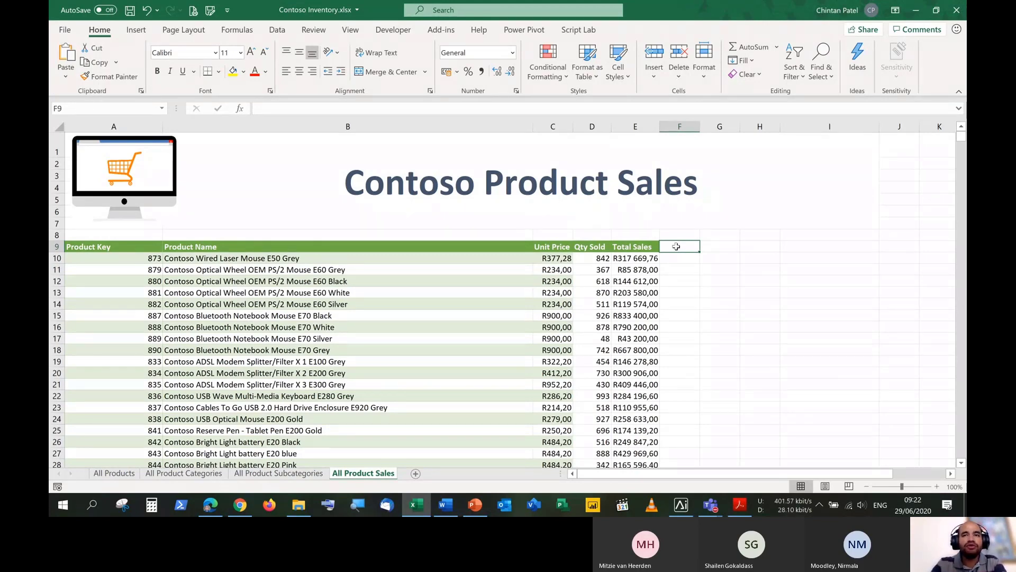
{"action": "left_click", "coordinate": [651, 260]}
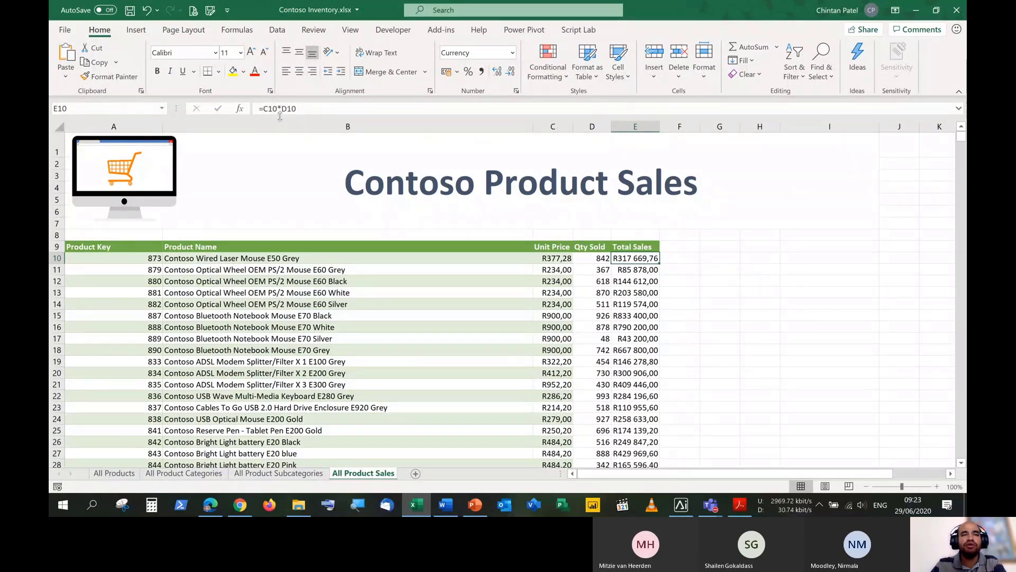
{"action": "double_click", "coordinate": [634, 257]}
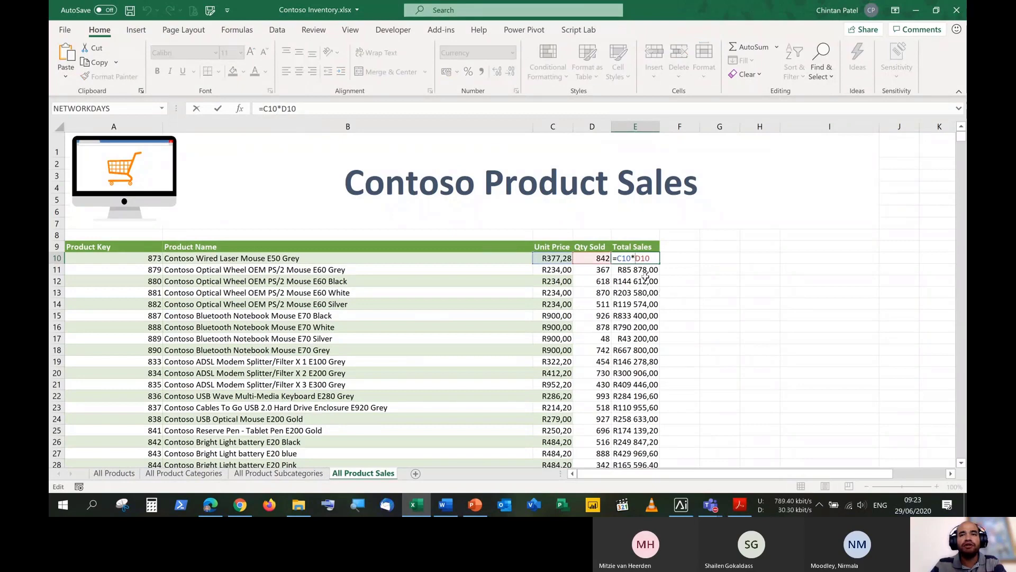
{"action": "left_click", "coordinate": [642, 270]}
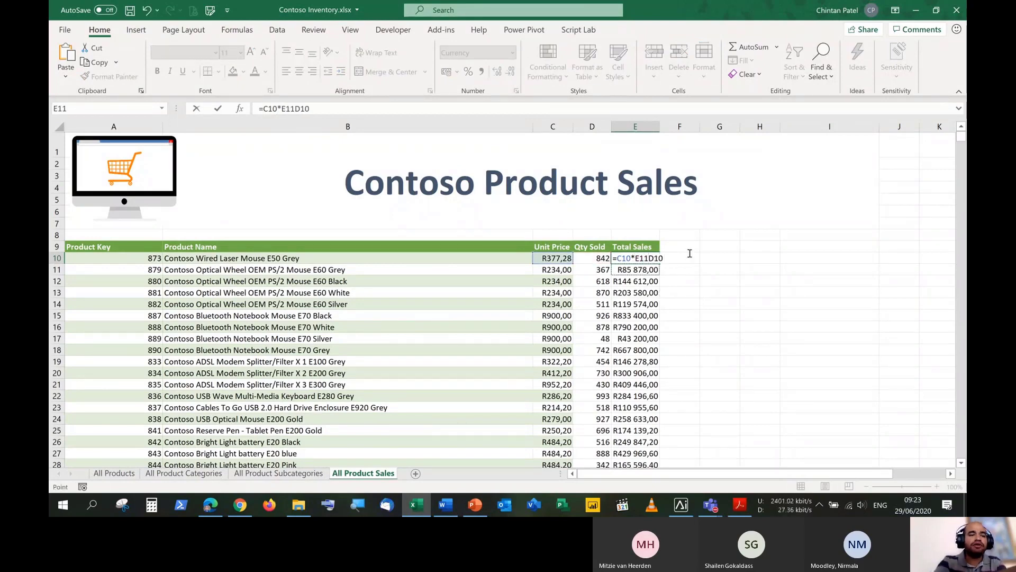
{"action": "key", "text": "Escape"}
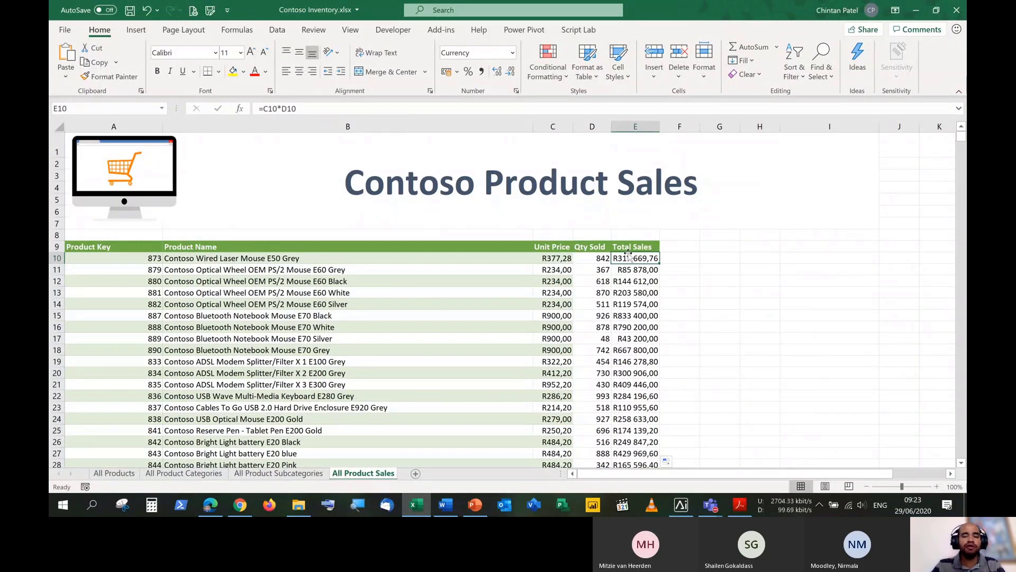
{"action": "left_click", "coordinate": [244, 33]}
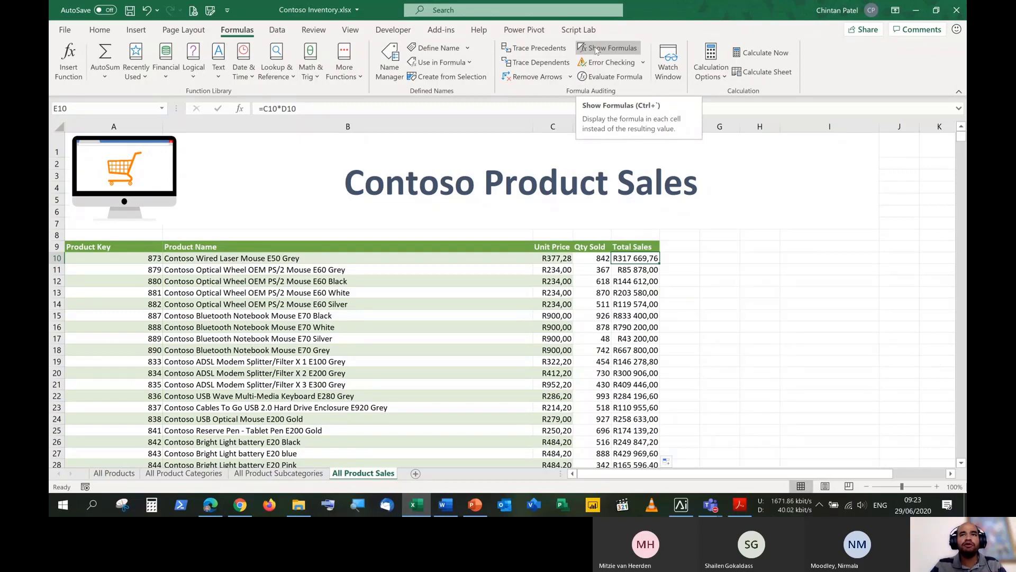
Turn on Show Formulas and inspect the Total Sales formulas in E10–E14.
{"action": "left_click", "coordinate": [596, 51]}
{"action": "left_click_drag", "start_coordinate": [608, 473], "coordinate": [633, 463]}
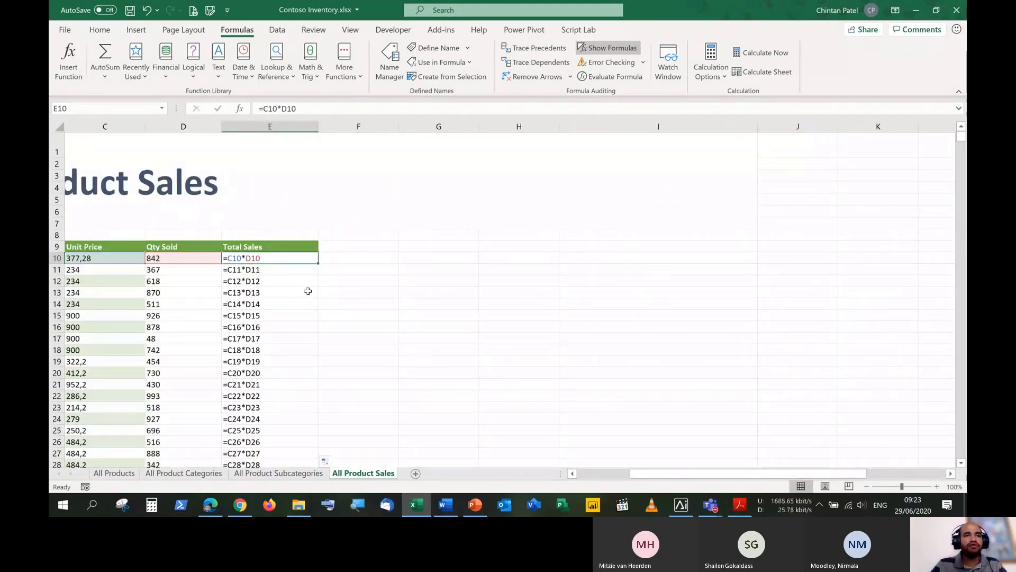
{"action": "left_click", "coordinate": [269, 269]}
{"action": "left_click", "coordinate": [271, 293]}
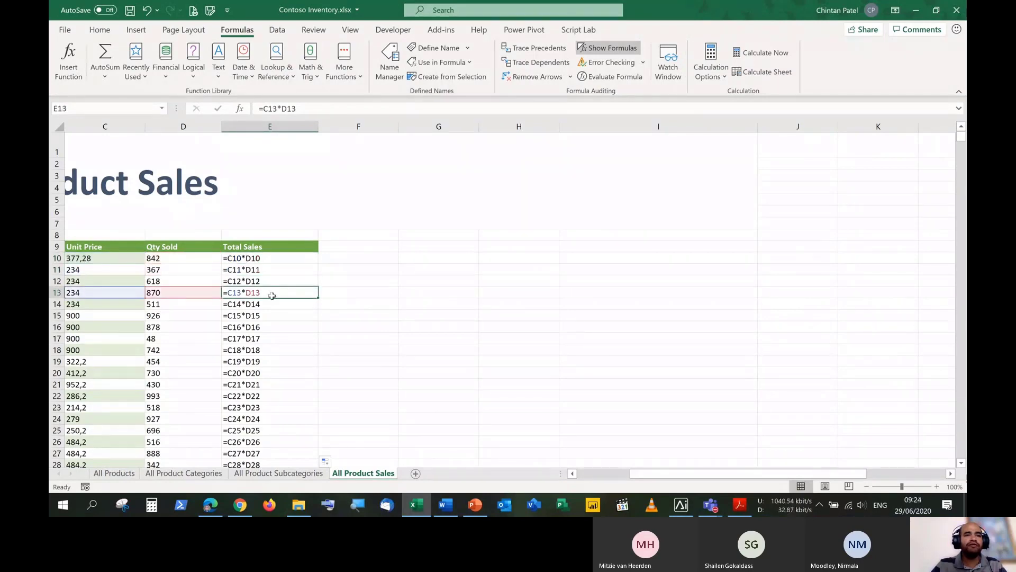
{"action": "left_click", "coordinate": [272, 303]}
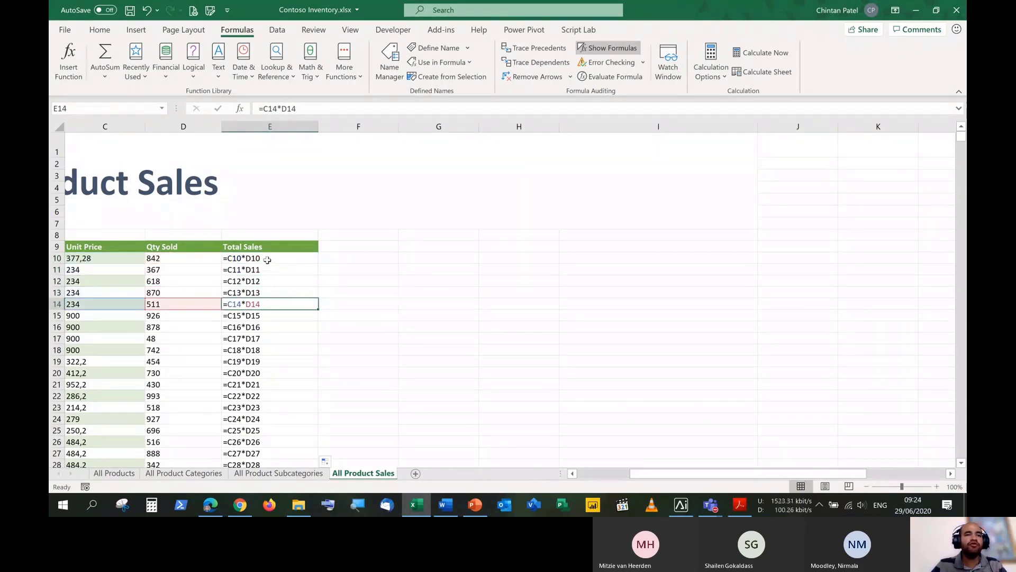
{"action": "left_click", "coordinate": [268, 261]}
{"action": "left_click", "coordinate": [269, 270]}
{"action": "left_click", "coordinate": [270, 280]}
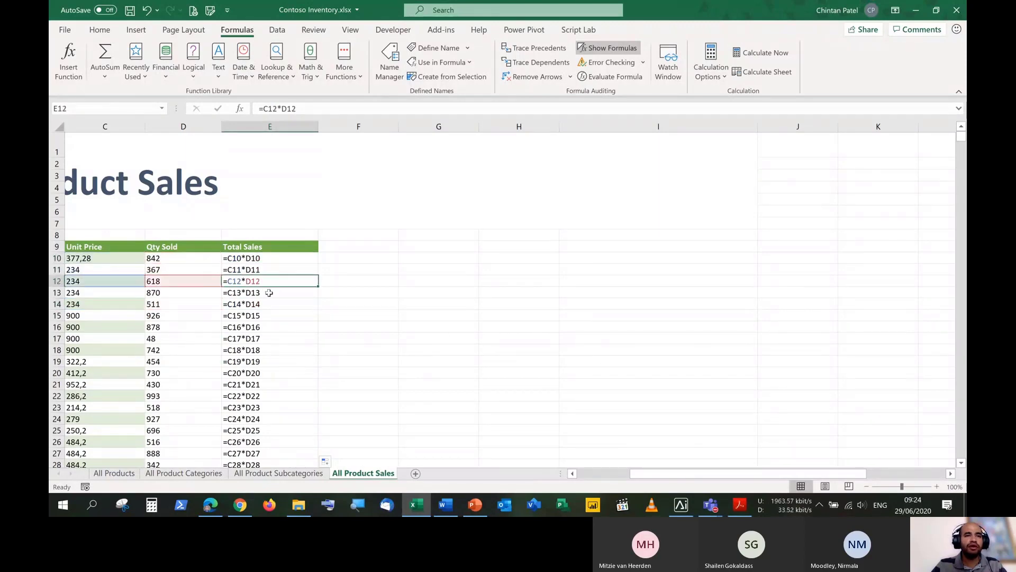
{"action": "left_click", "coordinate": [268, 292]}
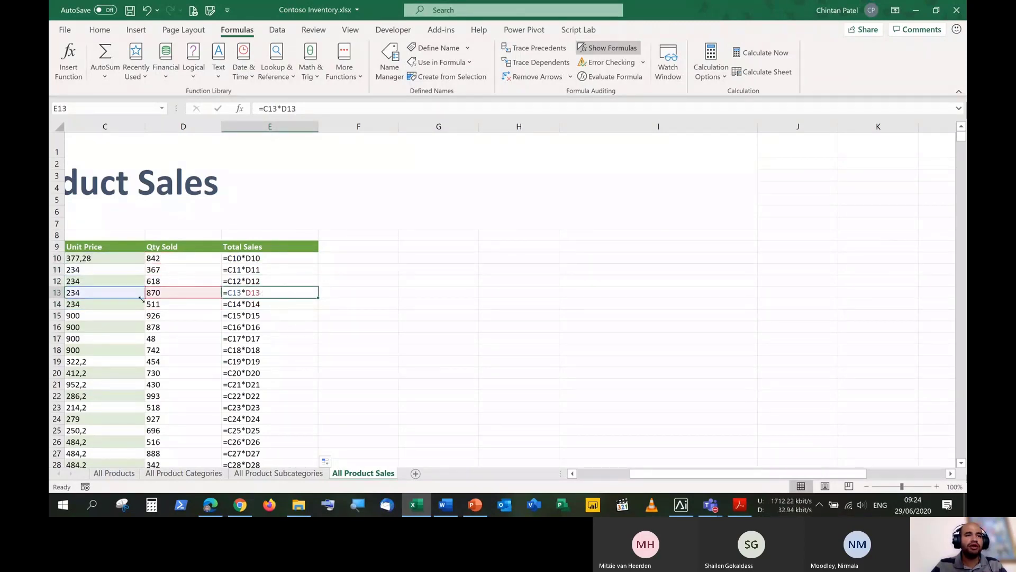
Narrow column B and review the Total Sales formulas from E10 to E19.
{"action": "left_click_drag", "start_coordinate": [661, 474], "coordinate": [638, 477]}
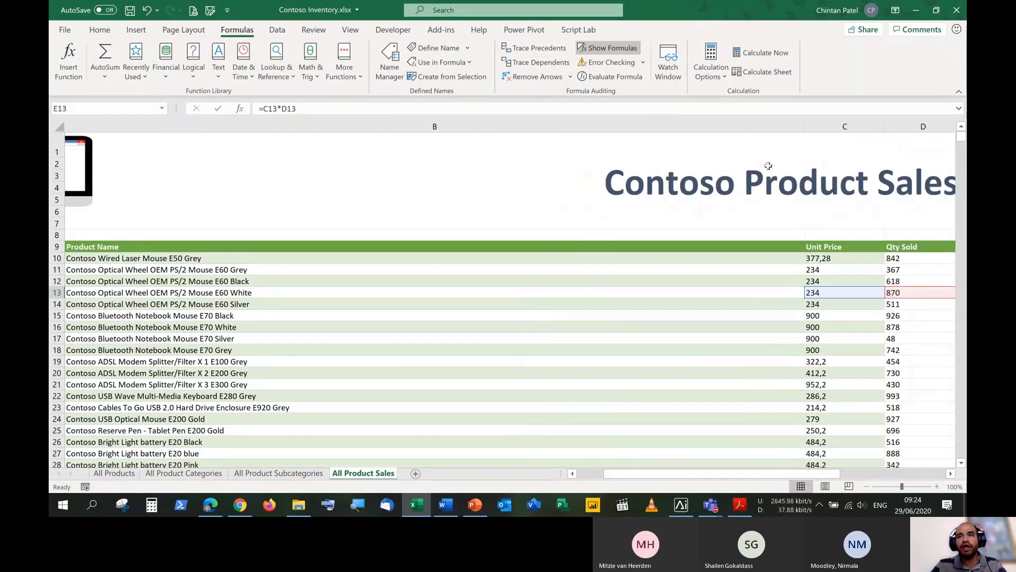
{"action": "left_click_drag", "start_coordinate": [808, 125], "coordinate": [720, 134]}
{"action": "left_click_drag", "start_coordinate": [599, 132], "coordinate": [592, 127]}
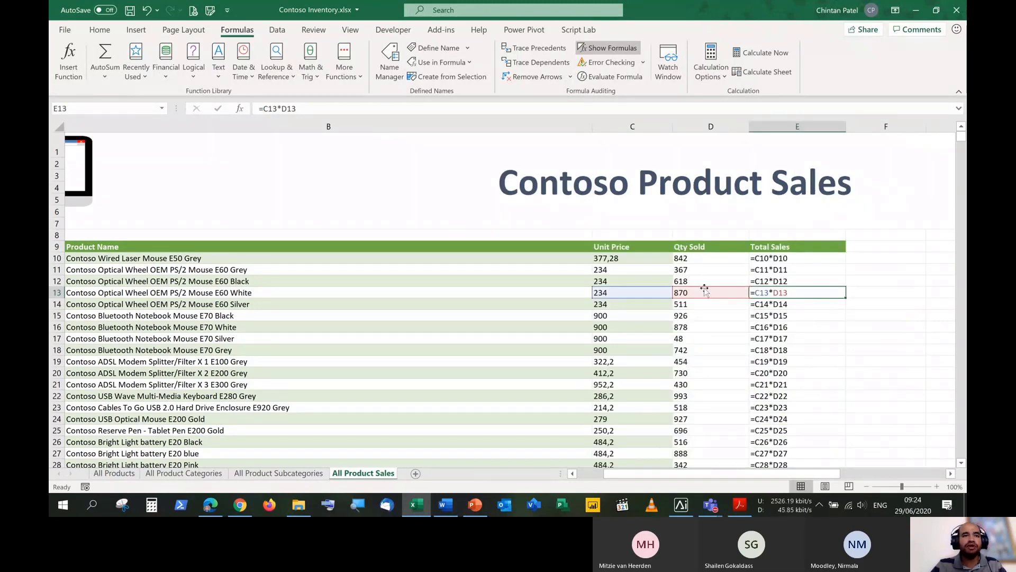
{"action": "left_click", "coordinate": [774, 259]}
{"action": "left_click", "coordinate": [778, 269]}
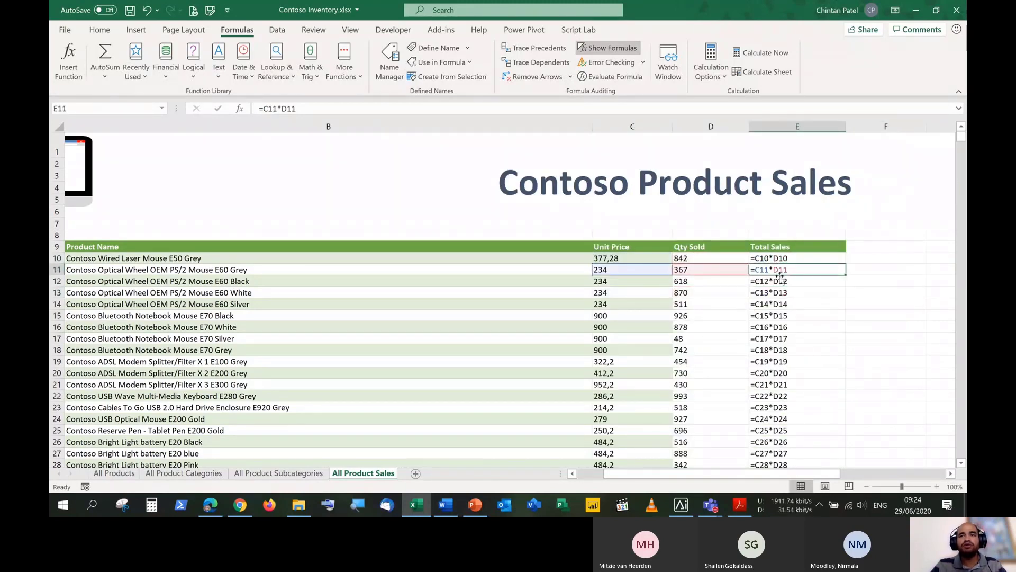
{"action": "left_click", "coordinate": [778, 281]}
{"action": "left_click", "coordinate": [778, 293]}
{"action": "left_click", "coordinate": [778, 303]}
{"action": "left_click", "coordinate": [780, 313]}
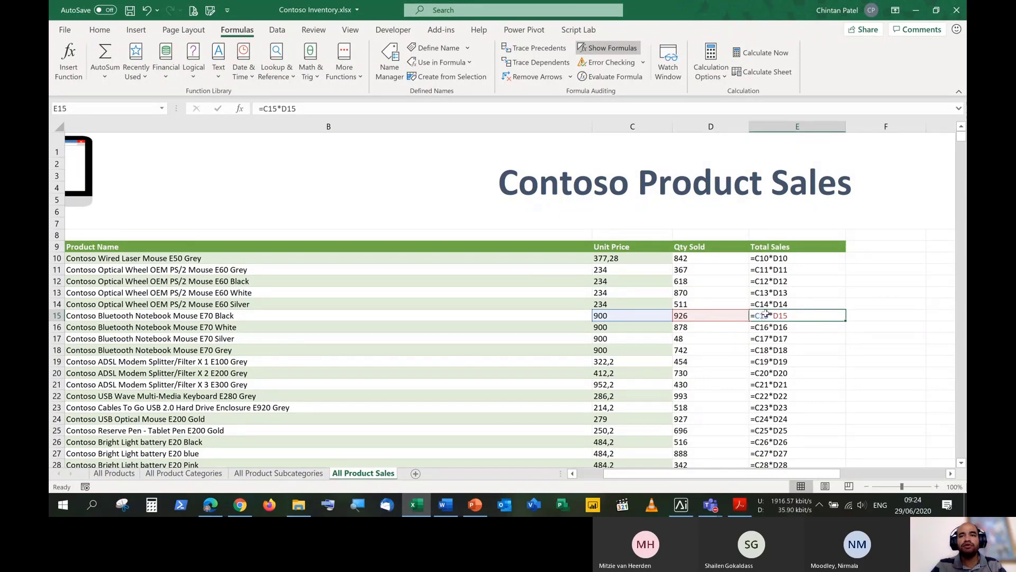
{"action": "left_click", "coordinate": [768, 293]}
{"action": "left_click", "coordinate": [770, 327]}
{"action": "left_click", "coordinate": [771, 363]}
{"action": "left_click", "coordinate": [771, 305]}
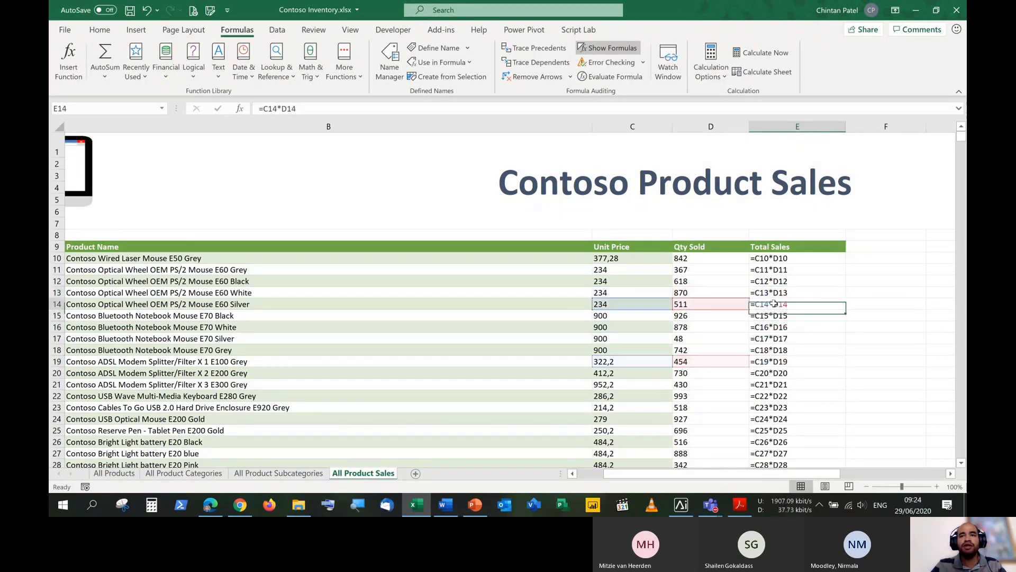
{"action": "left_click", "coordinate": [774, 258]}
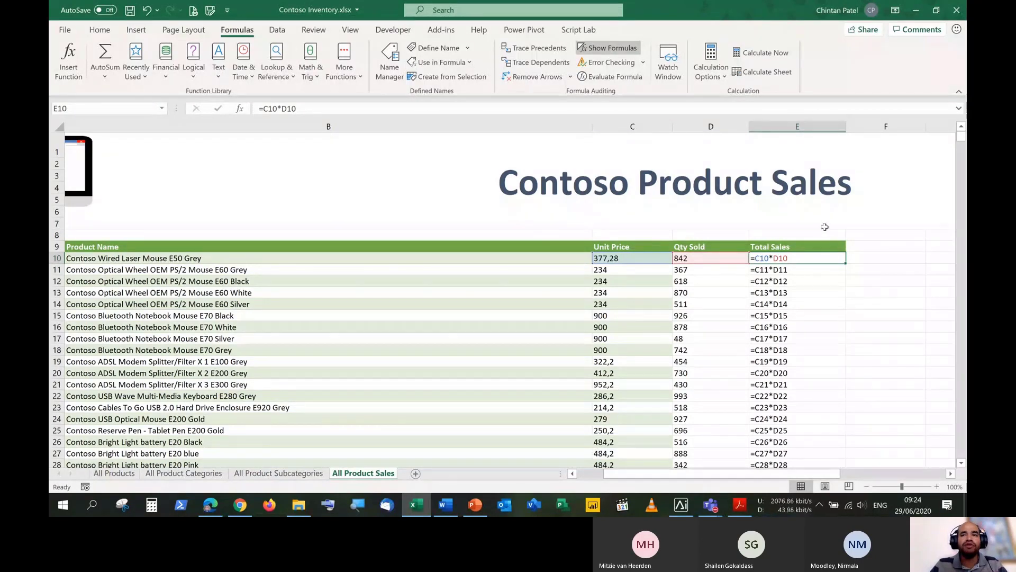
{"action": "key", "text": "Down"}
{"action": "key", "text": "Up"}
{"action": "left_click", "coordinate": [812, 273]}
{"action": "left_click", "coordinate": [813, 282]}
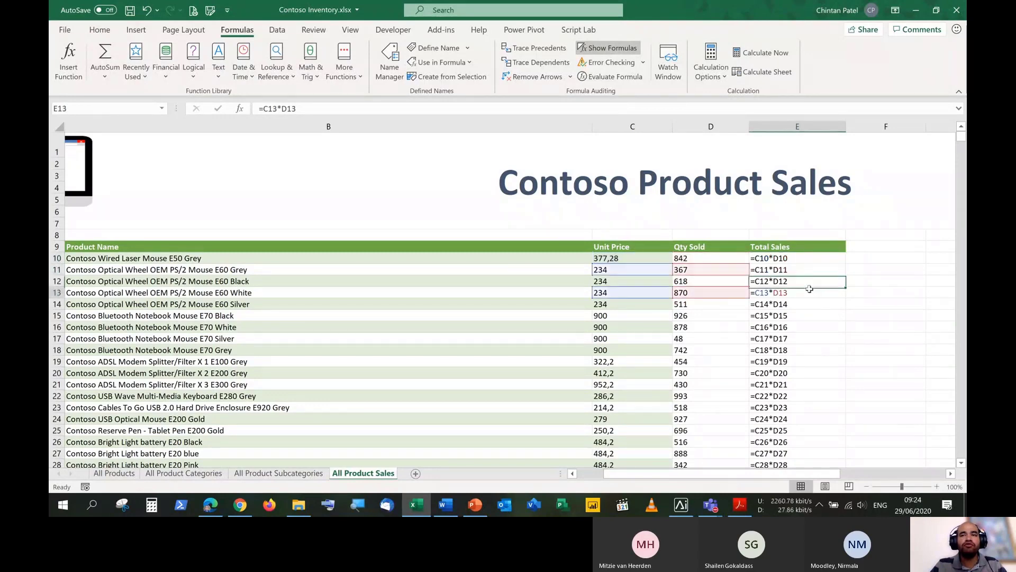
{"action": "left_click", "coordinate": [811, 294]}
{"action": "key", "text": "Down"}
{"action": "key", "text": "Down"}
{"action": "key", "text": "Down"}
{"action": "key", "text": "Down"}
{"action": "key", "text": "Down"}
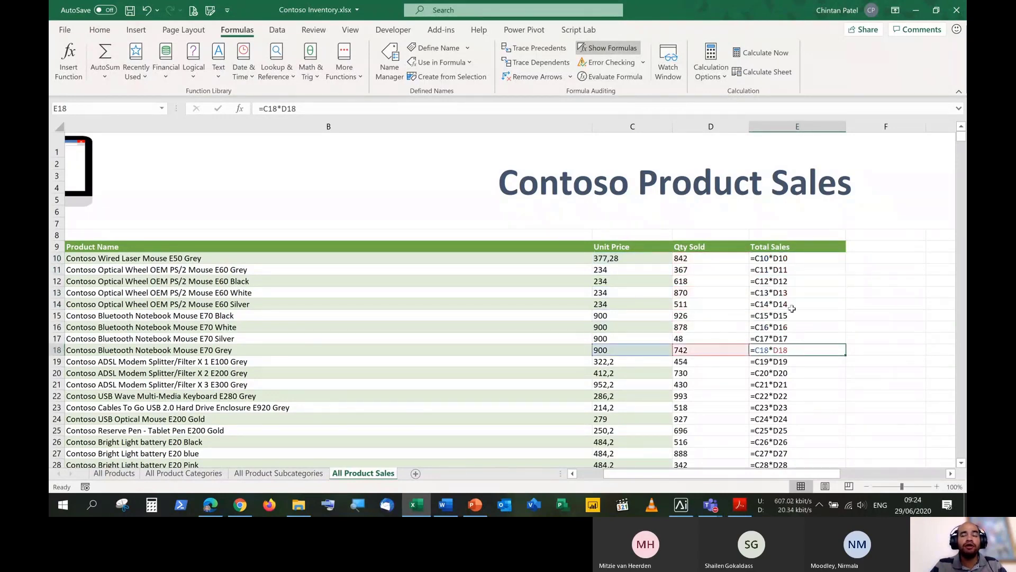
{"action": "left_click", "coordinate": [761, 281]}
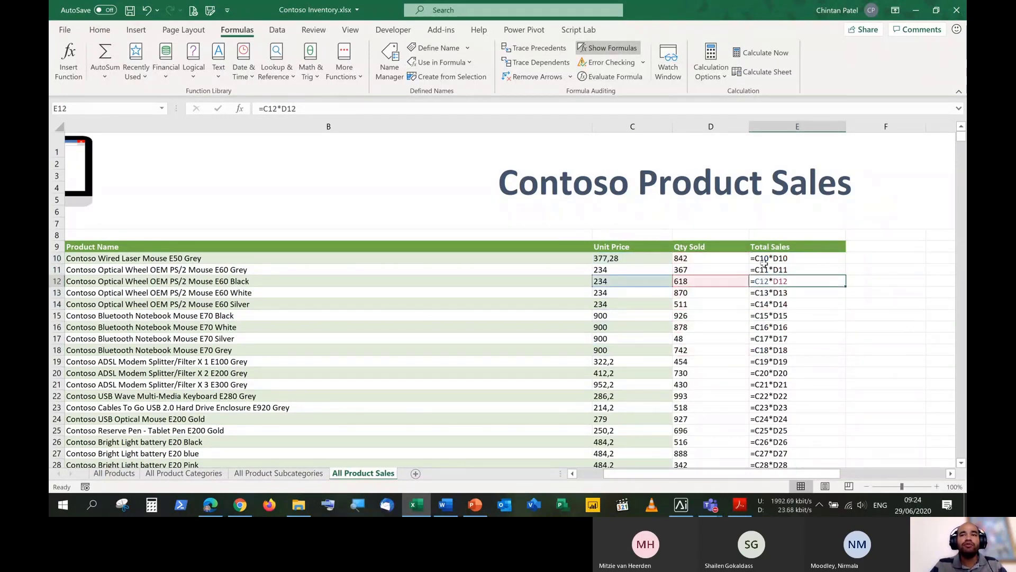
{"action": "left_click", "coordinate": [762, 258]}
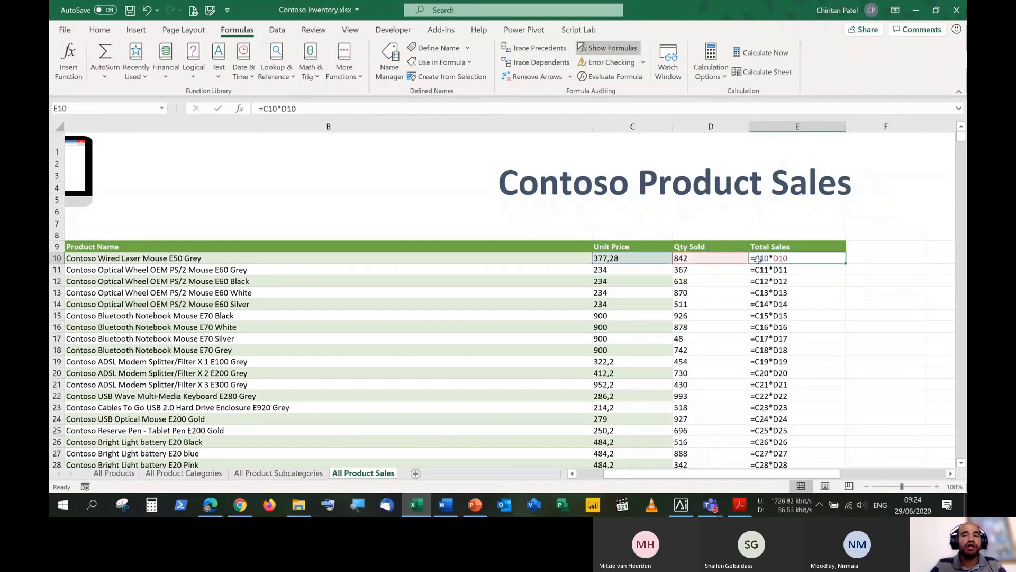
{"action": "left_click", "coordinate": [788, 272]}
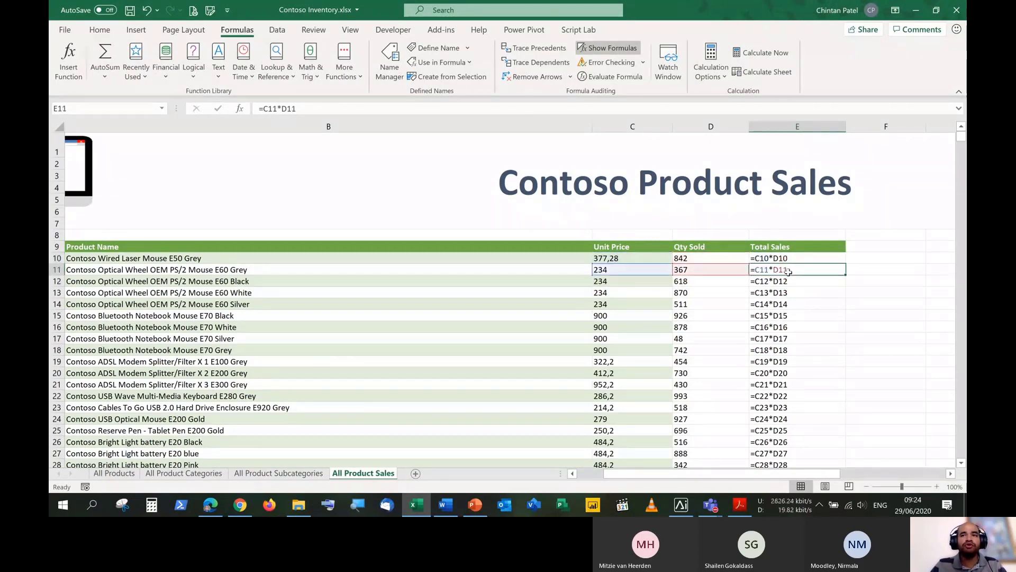
{"action": "left_click", "coordinate": [791, 285]}
{"action": "left_click", "coordinate": [792, 289]}
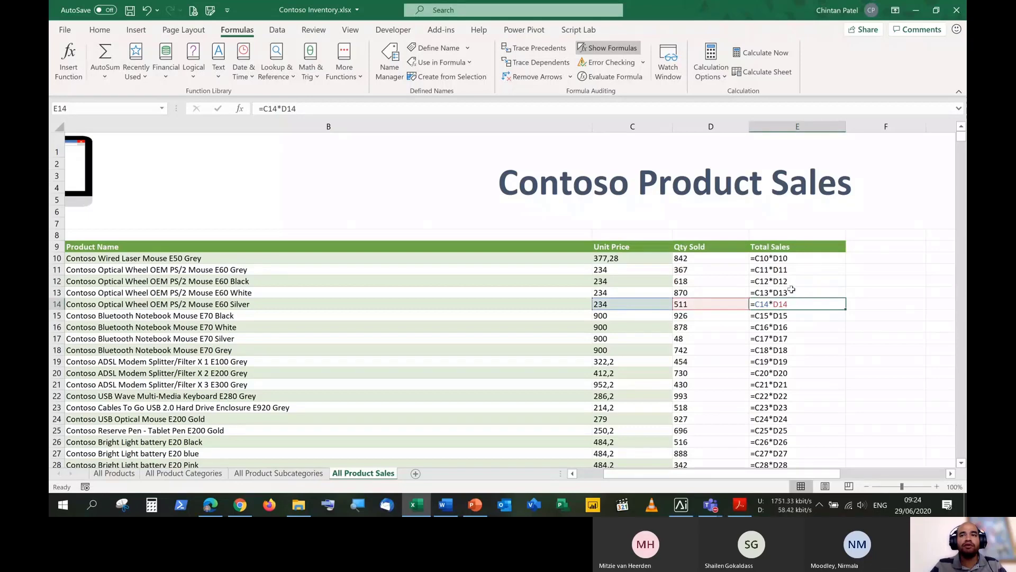
{"action": "left_click", "coordinate": [792, 270]}
{"action": "left_click", "coordinate": [792, 258]}
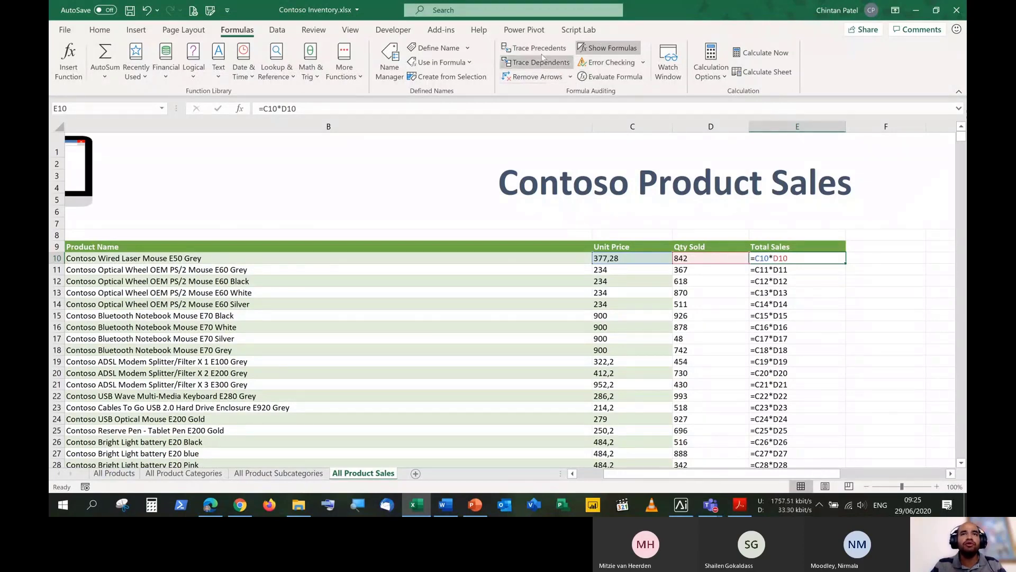
{"action": "key", "text": "Down"}
{"action": "key", "text": "Down"}
{"action": "key", "text": "Down"}
{"action": "key", "text": "Down"}
{"action": "key", "text": "Down"}
{"action": "key", "text": "Down"}
{"action": "key", "text": "Down"}
{"action": "key", "text": "Down"}
{"action": "key", "text": "Down"}
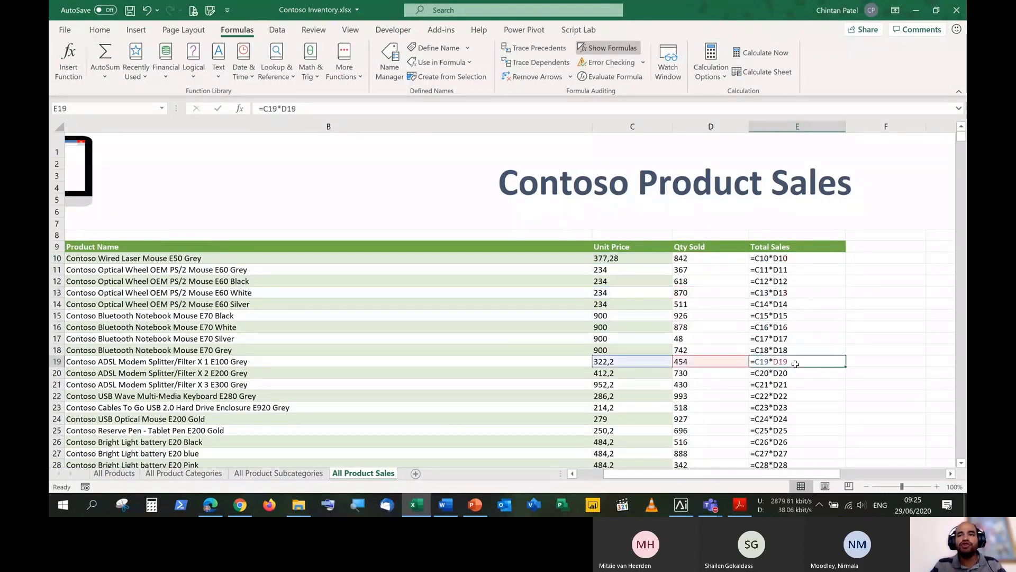
{"action": "left_click", "coordinate": [794, 381]}
{"action": "left_click", "coordinate": [790, 316]}
{"action": "left_click", "coordinate": [782, 281]}
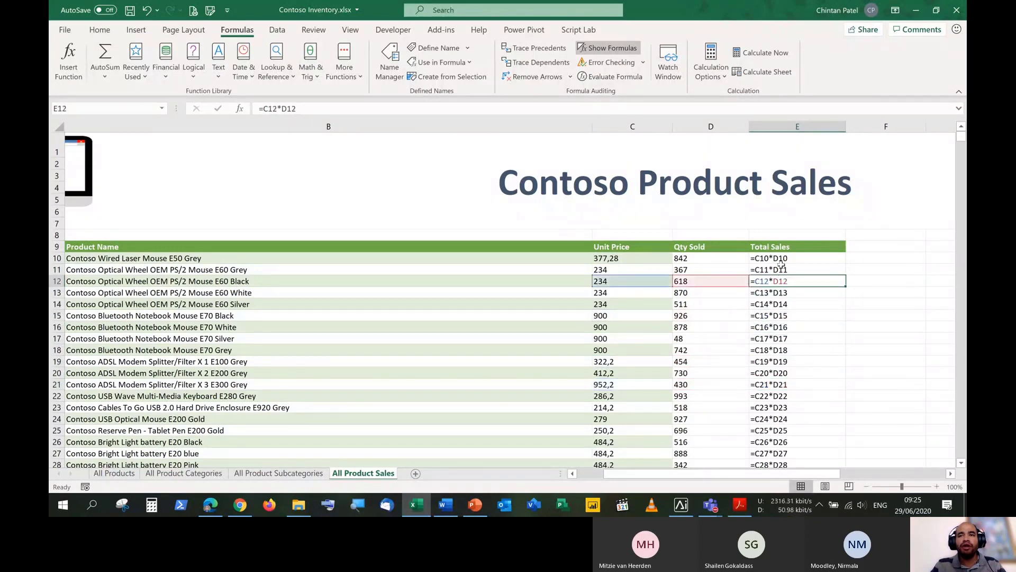
{"action": "left_click", "coordinate": [781, 260]}
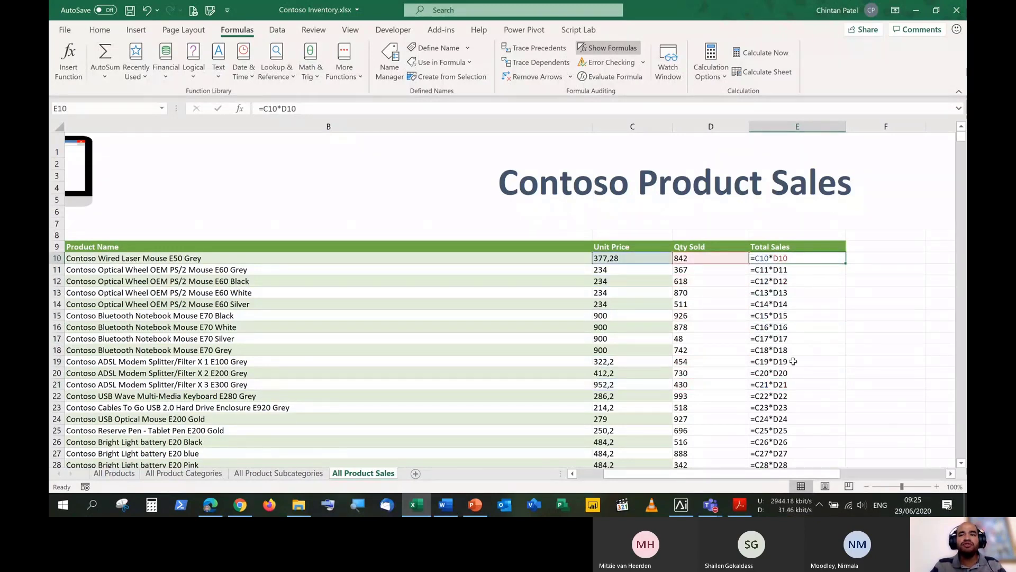
{"action": "scroll", "coordinate": [793, 361], "scroll_direction": "down", "scroll_amount": 20}
{"action": "scroll", "coordinate": [793, 361], "scroll_direction": "up", "scroll_amount": 15}
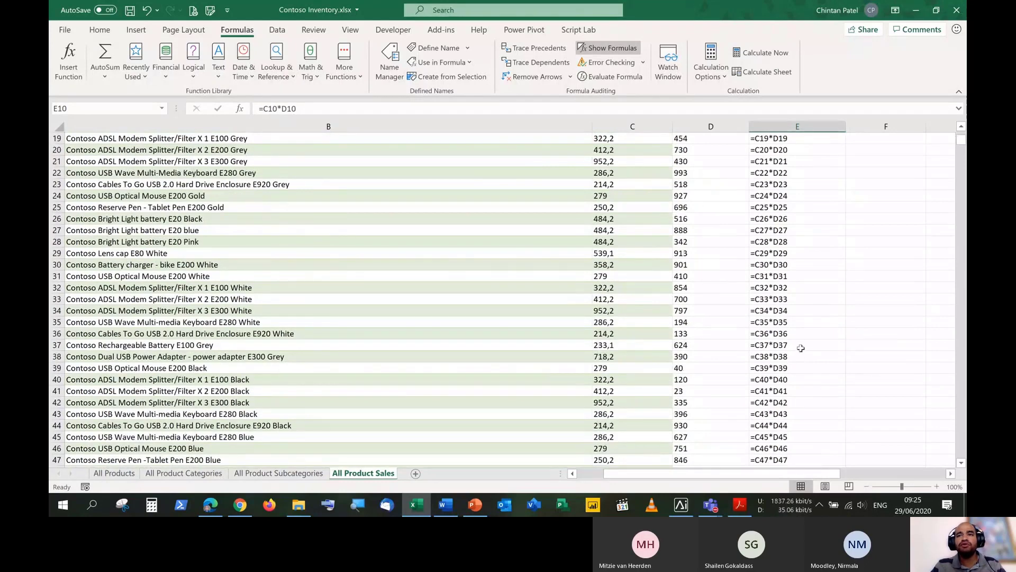
{"action": "key", "text": "ctrl+BackSpace"}
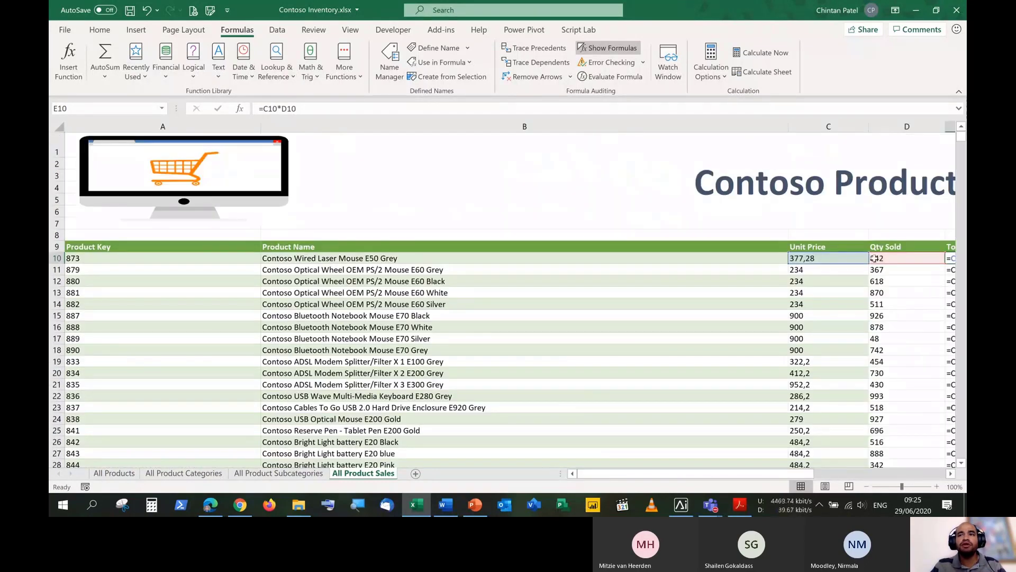
Toggle Show Formulas, ending with calculated Total Sales values like R317 669,76 displayed.
{"action": "left_click", "coordinate": [594, 49]}
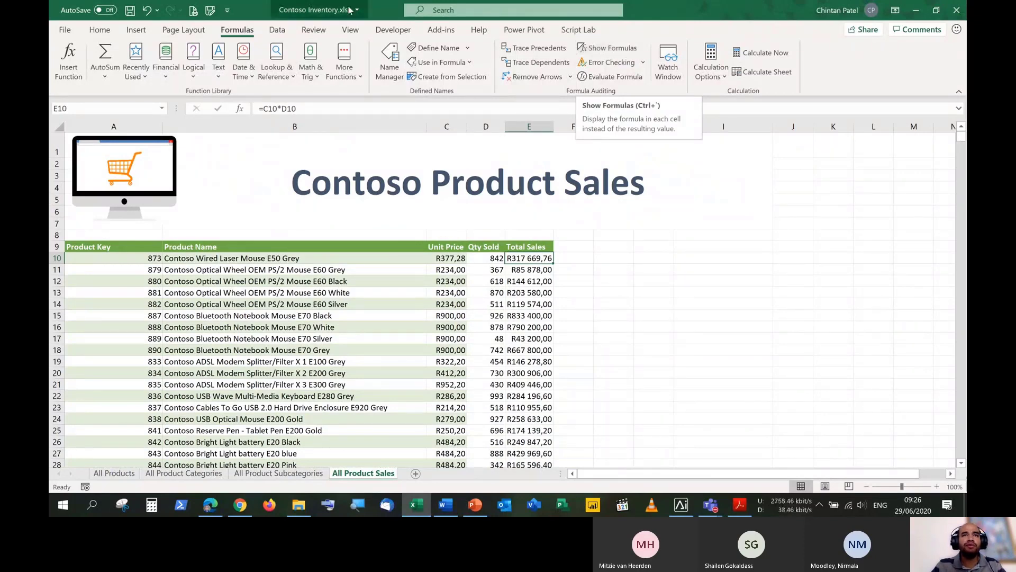
{"action": "left_click", "coordinate": [351, 30]}
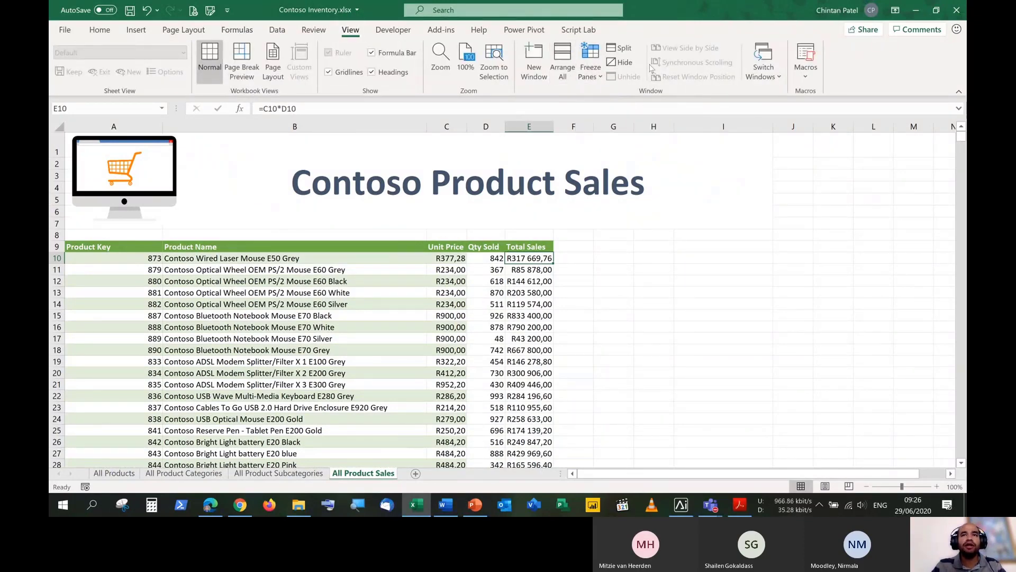
{"action": "left_click", "coordinate": [237, 31]}
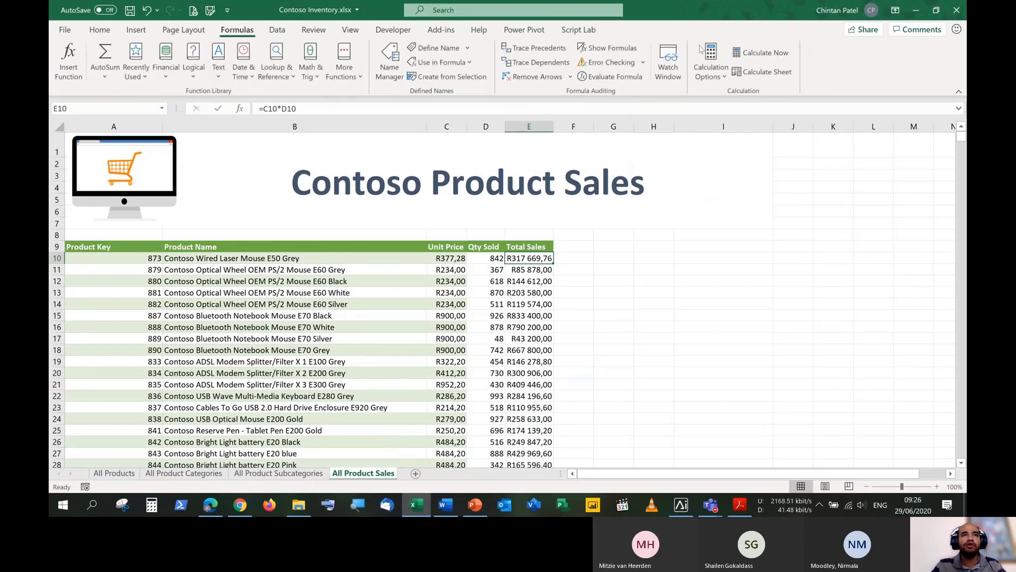
{"action": "left_click", "coordinate": [603, 49]}
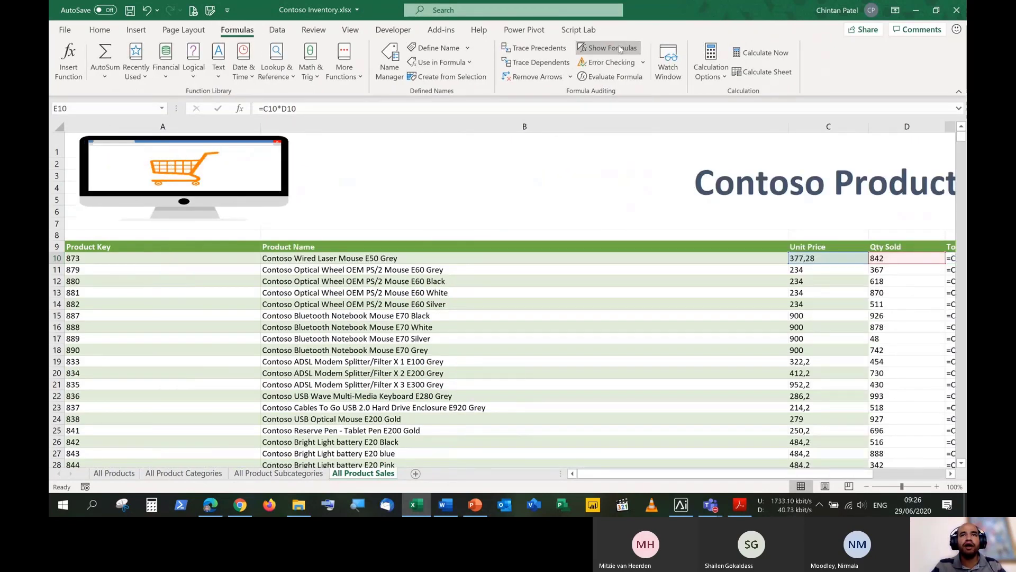
{"action": "left_click", "coordinate": [620, 49]}
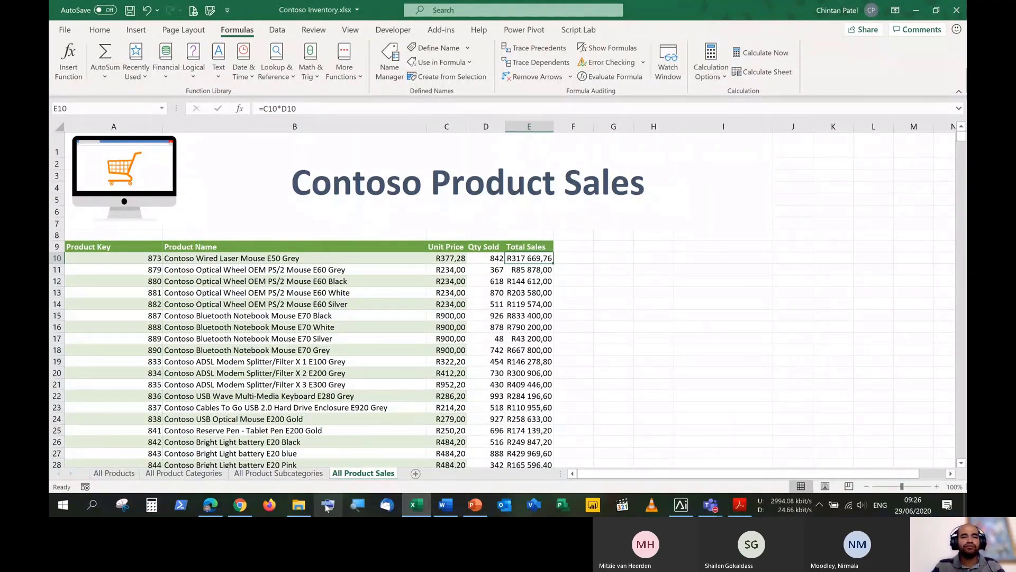
{"action": "key", "text": "ctrl+super+o"}
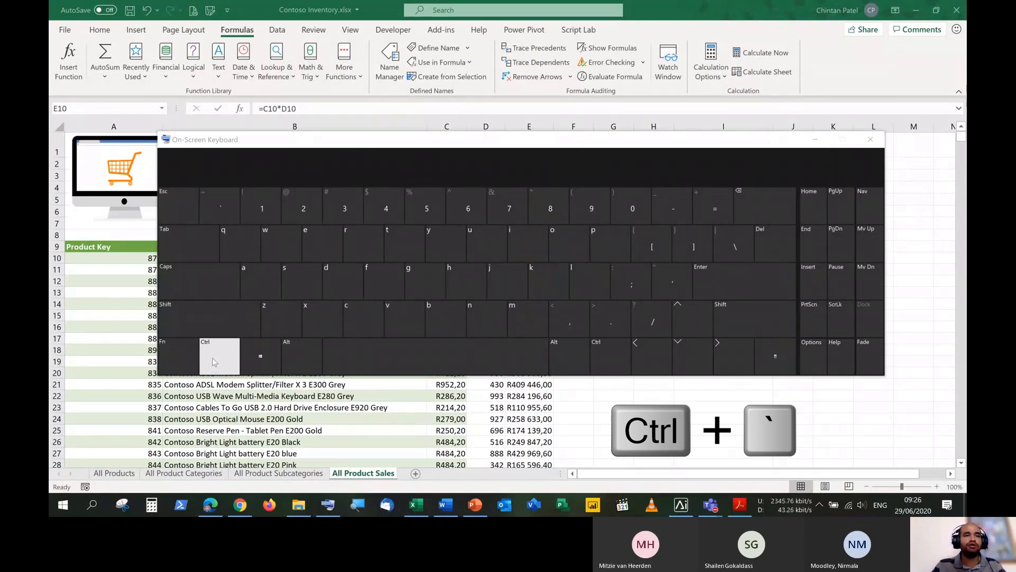
{"action": "left_click", "coordinate": [227, 355]}
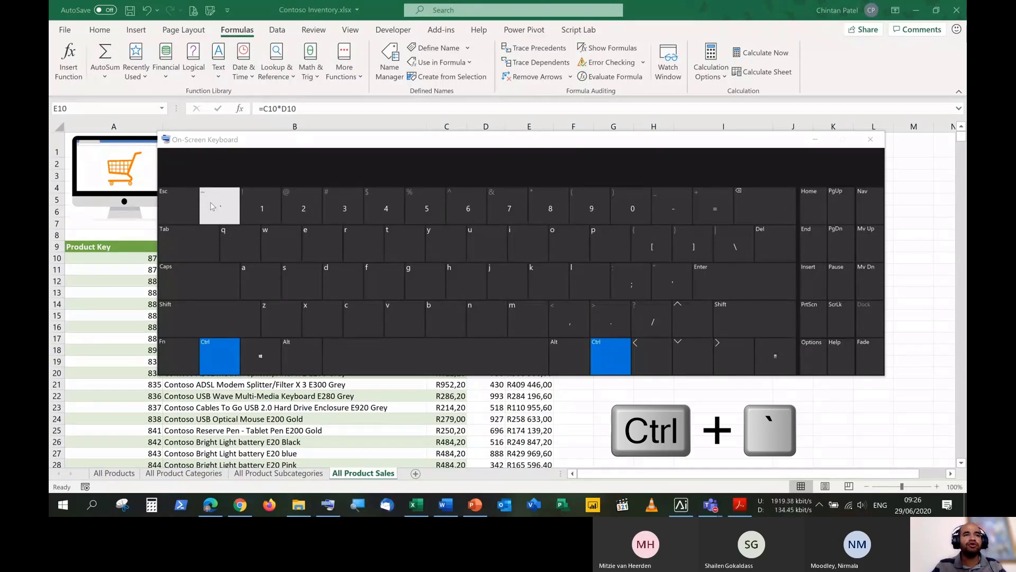
{"action": "left_click", "coordinate": [873, 139]}
{"action": "left_click", "coordinate": [653, 292]}
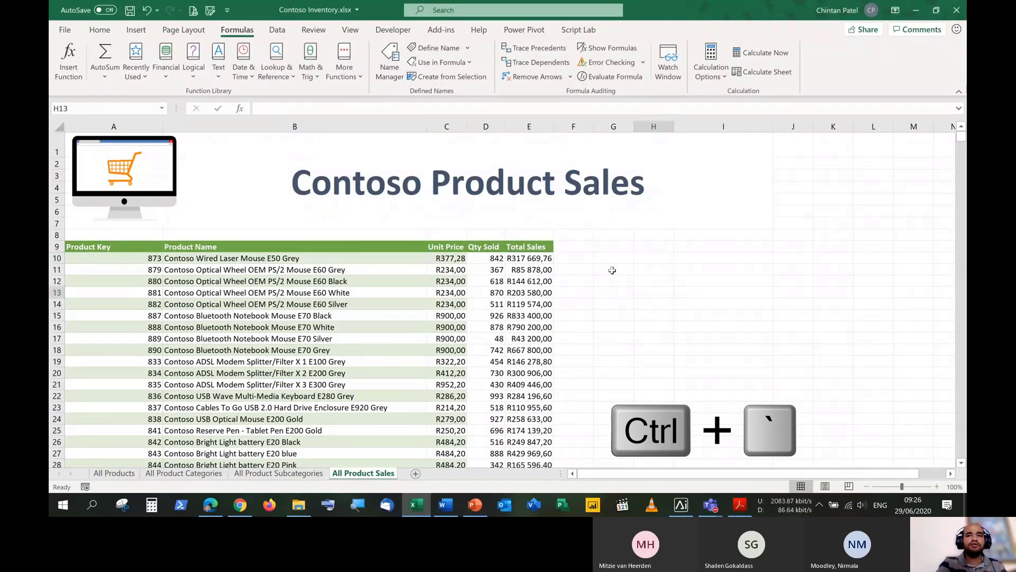
{"action": "key", "text": "ctrl+grave"}
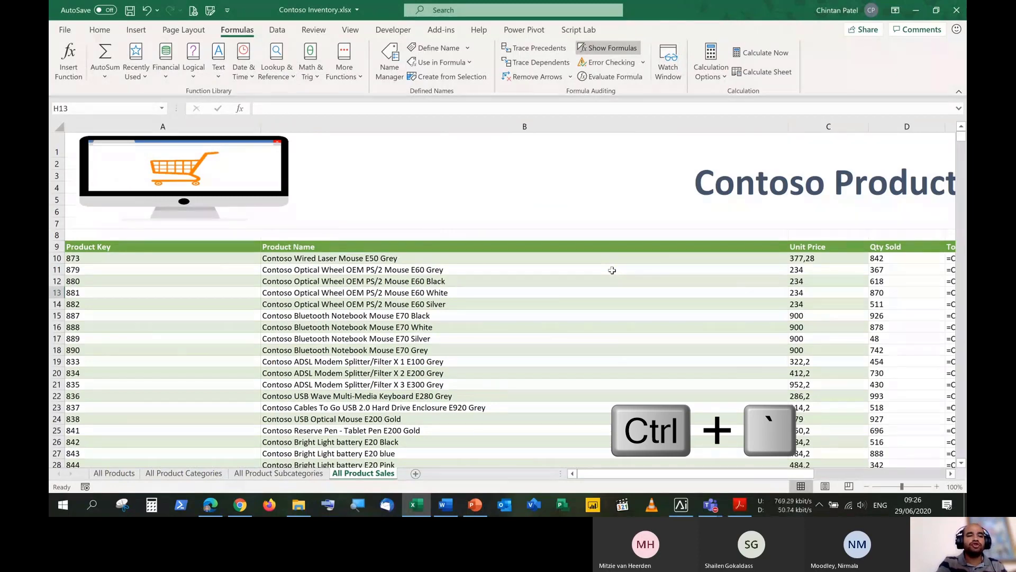
{"action": "key", "text": "ctrl+grave"}
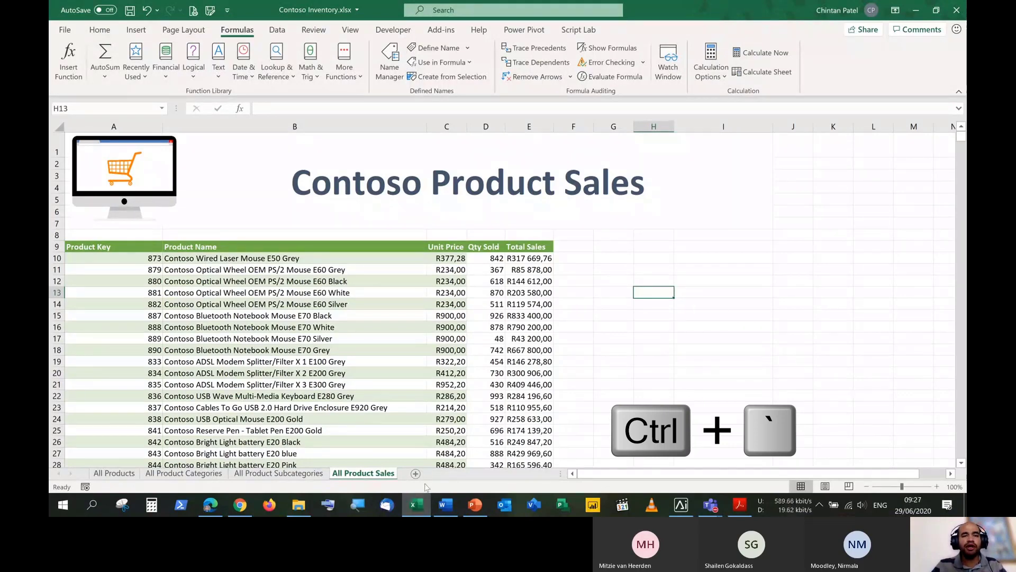
{"action": "left_click", "coordinate": [328, 505]}
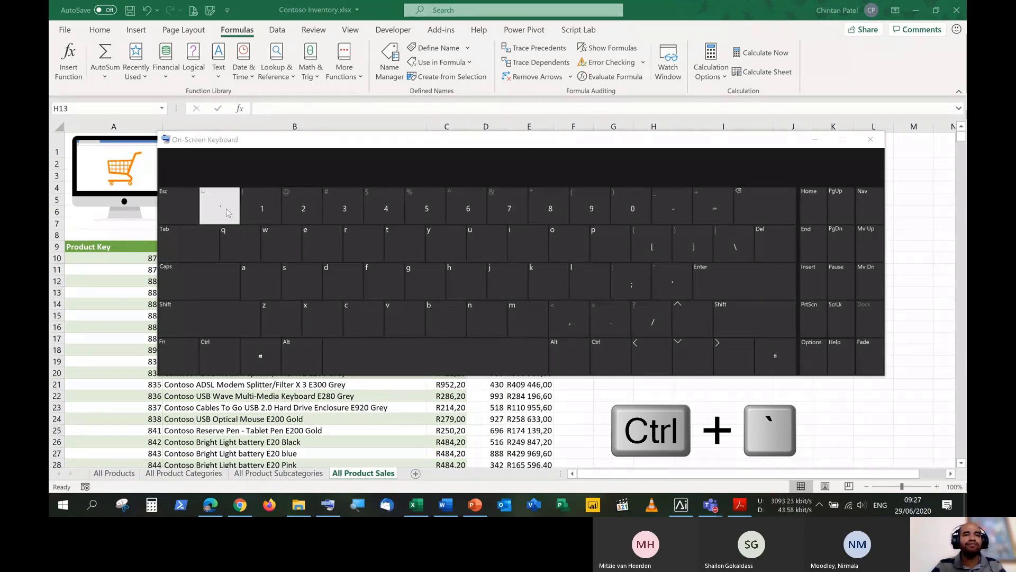
{"action": "left_click", "coordinate": [867, 141]}
{"action": "left_click", "coordinate": [866, 142]}
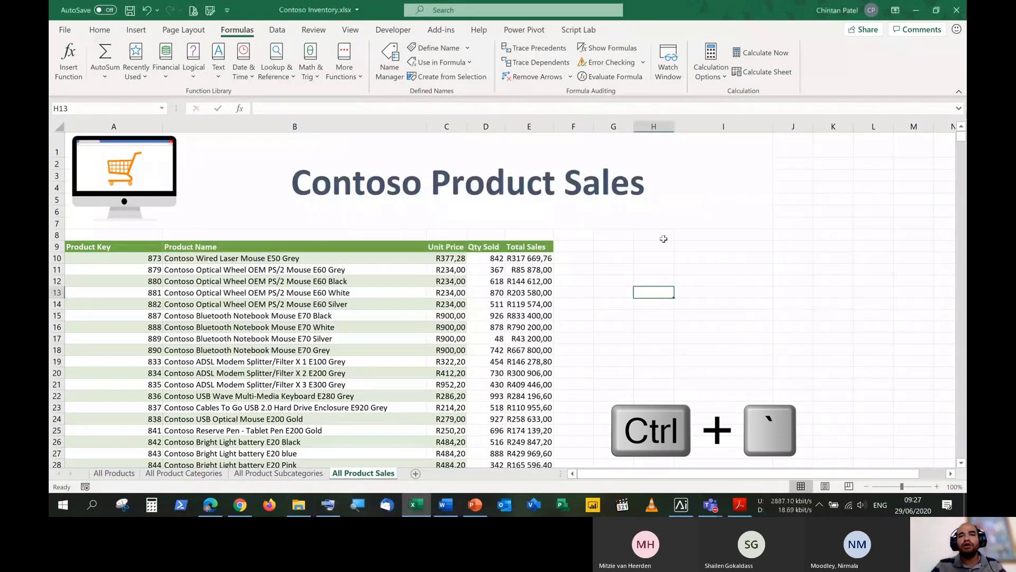
{"action": "key", "text": "ctrl+grave"}
{"action": "key", "text": "ctrl+grave"}
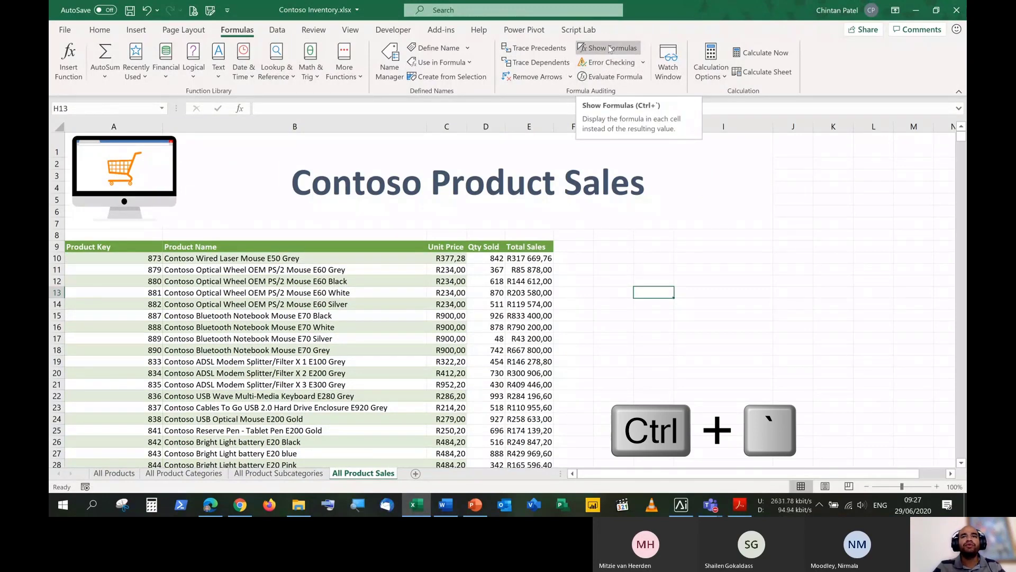
{"action": "left_click", "coordinate": [613, 246]}
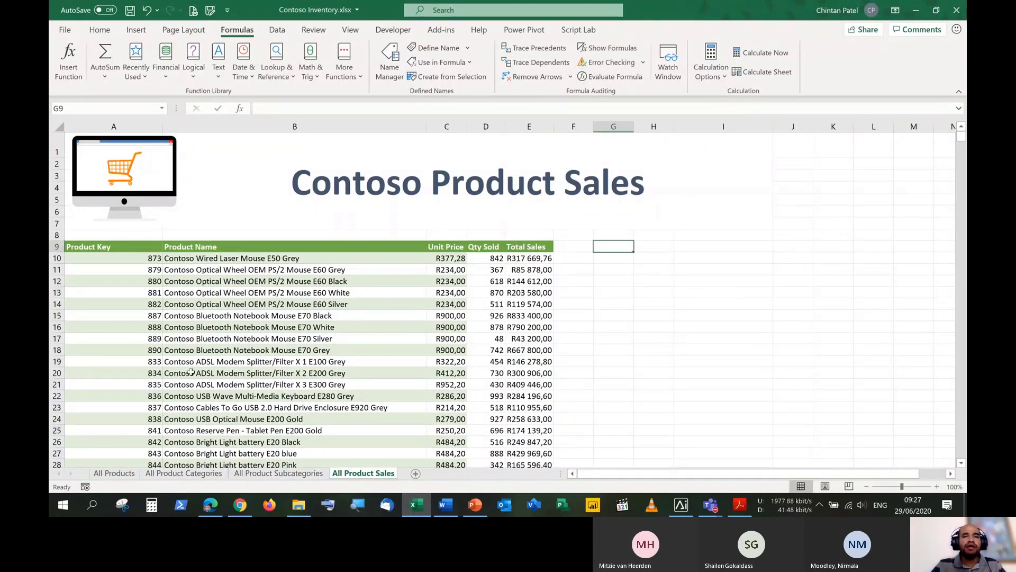
{"action": "left_click", "coordinate": [519, 259]}
{"action": "scroll", "coordinate": [517, 333], "scroll_direction": "down", "scroll_amount": 4}
Move to the All Products sheet listing Contoso Store Products with Ctrl+Page Up.
{"action": "scroll", "coordinate": [517, 332], "scroll_direction": "up", "scroll_amount": 4}
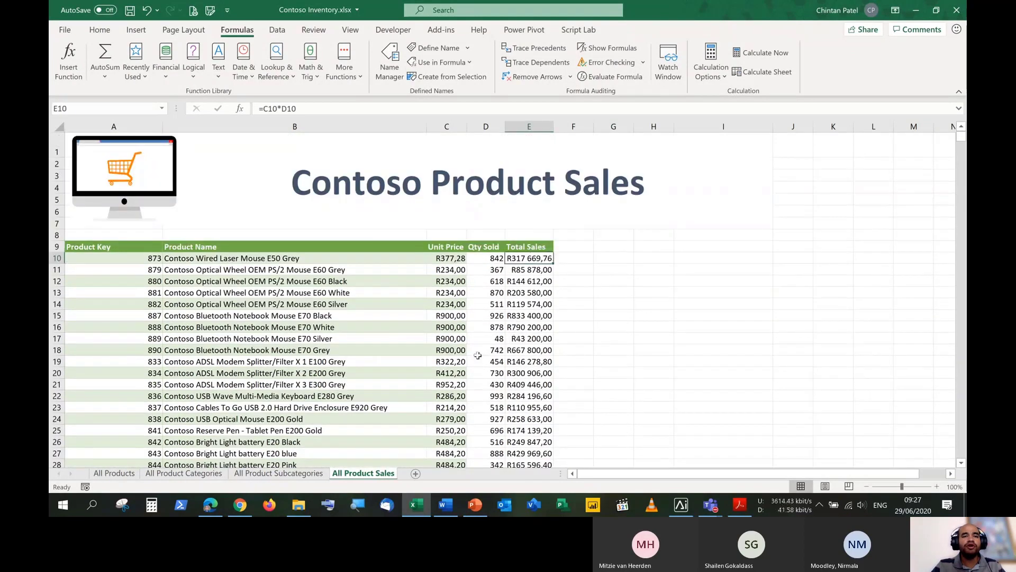
{"action": "key", "text": "ctrl+Page_Up"}
{"action": "key", "text": "ctrl+Page_Up"}
{"action": "key", "text": "ctrl+Page_Up"}
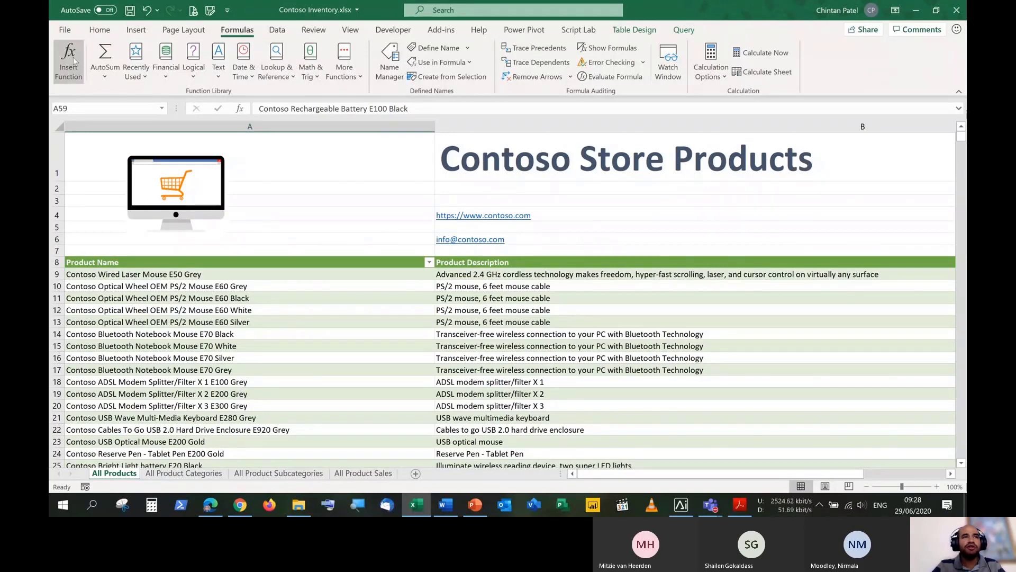
Show the Contoso Inventory Info page with the Check for Issues options expanded.
{"action": "left_click", "coordinate": [65, 30]}
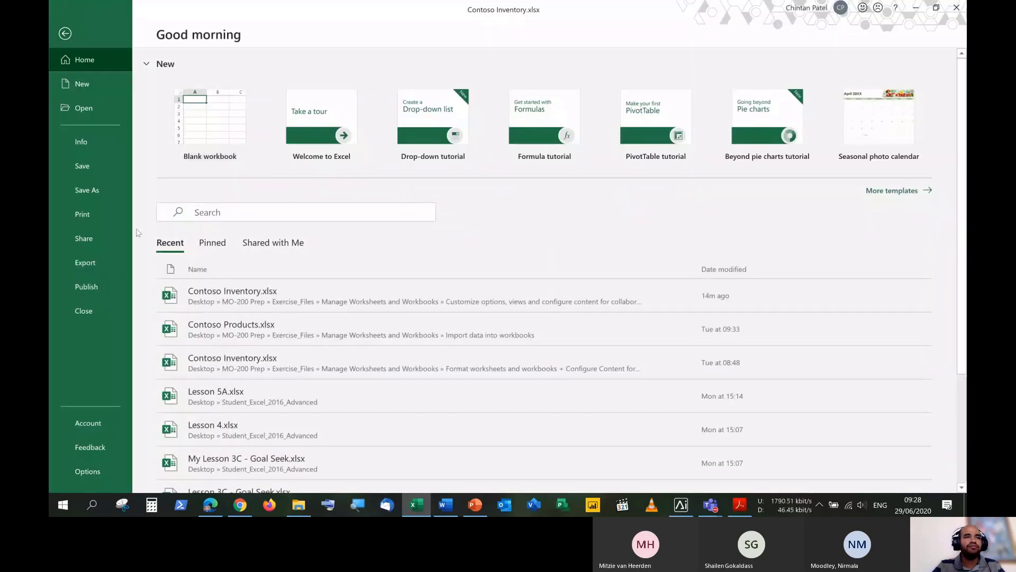
{"action": "left_click", "coordinate": [90, 139]}
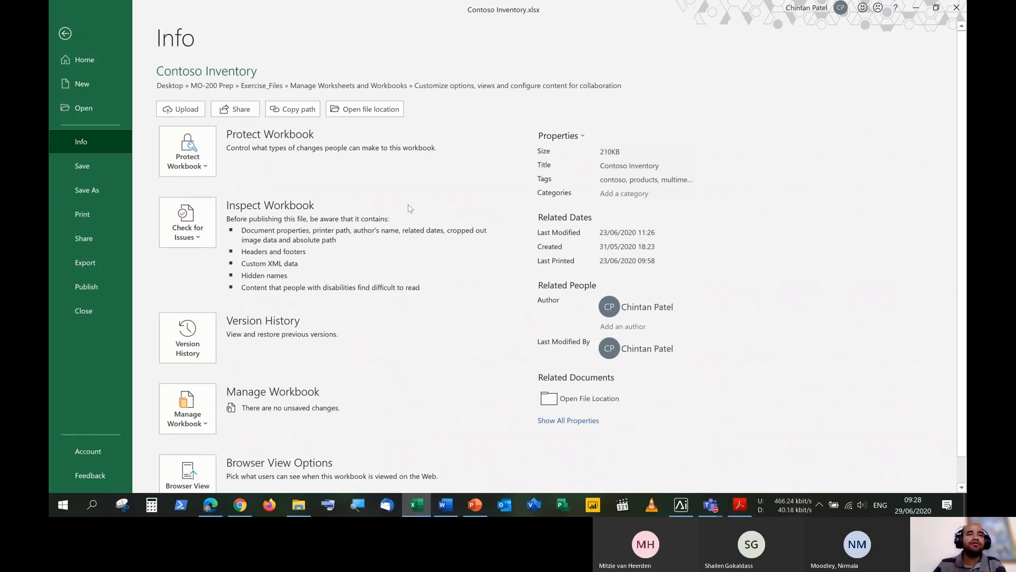
{"action": "left_click", "coordinate": [197, 230]}
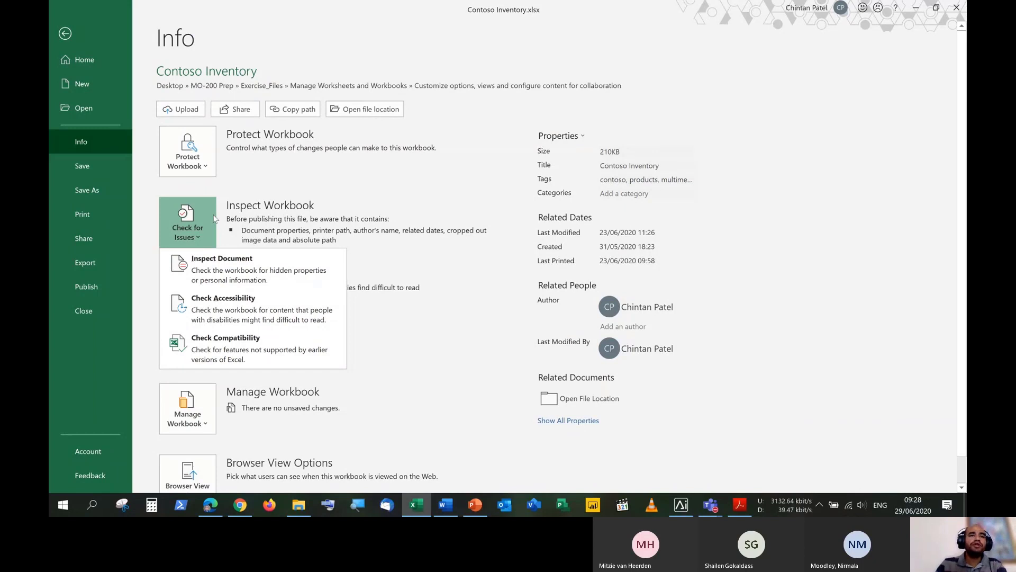
Choose Inspect Document, which prompts to save Contoso Inventory first.
{"action": "left_click", "coordinate": [218, 260]}
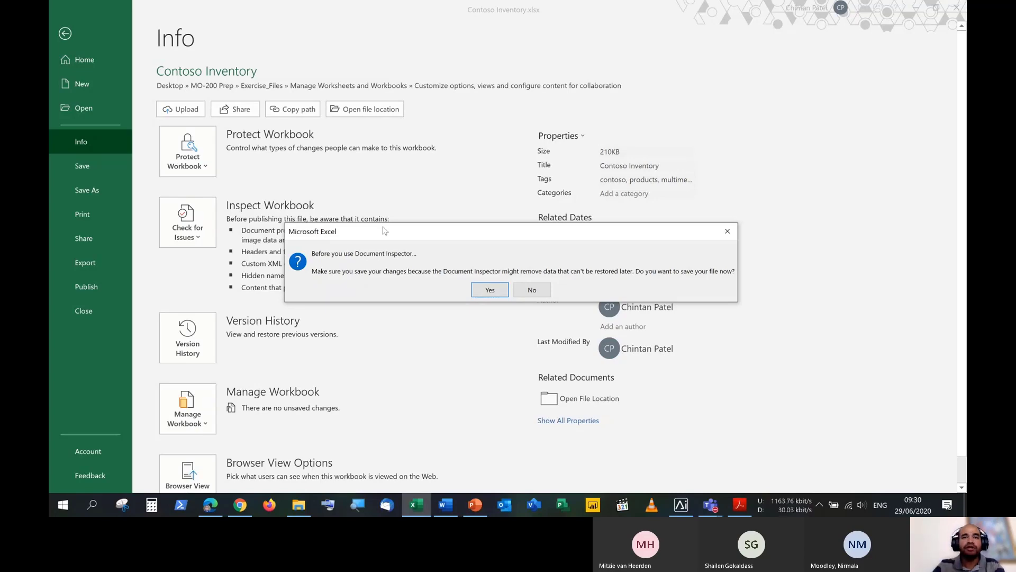
Save Contoso Inventory and move the Document Inspector dialog aside.
{"action": "left_click", "coordinate": [499, 289]}
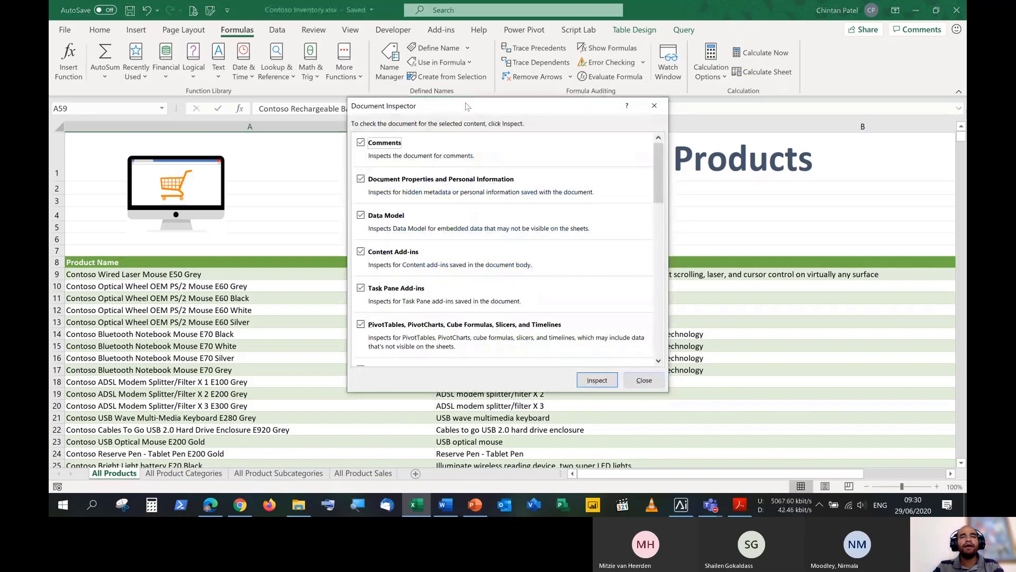
{"action": "left_click_drag", "start_coordinate": [467, 113], "coordinate": [443, 113]}
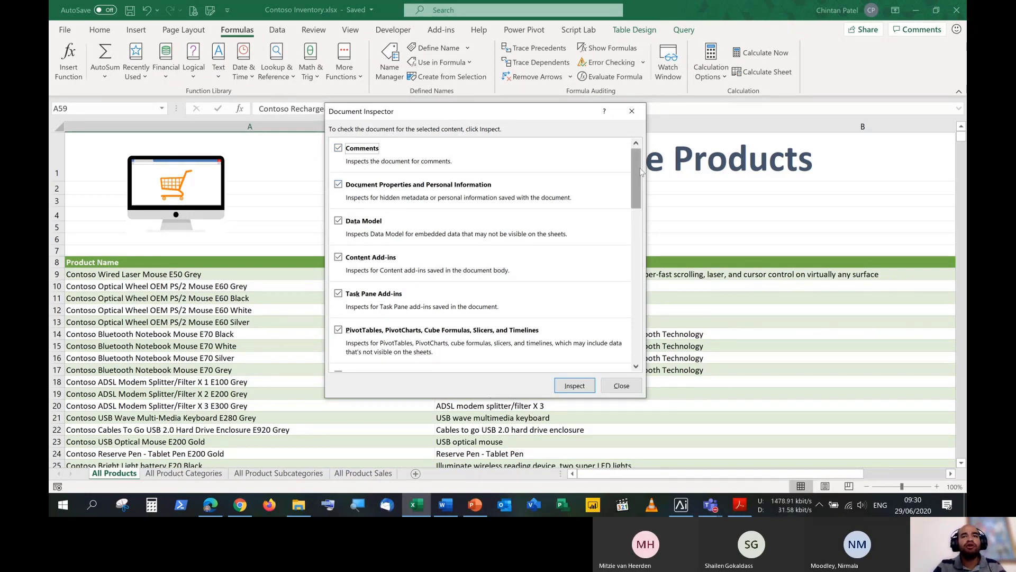
{"action": "mouse_move", "coordinate": [637, 168]}
{"action": "left_mouse_down"}
{"action": "mouse_move", "coordinate": [635, 319]}
{"action": "mouse_move", "coordinate": [632, 168]}
{"action": "left_mouse_up"}
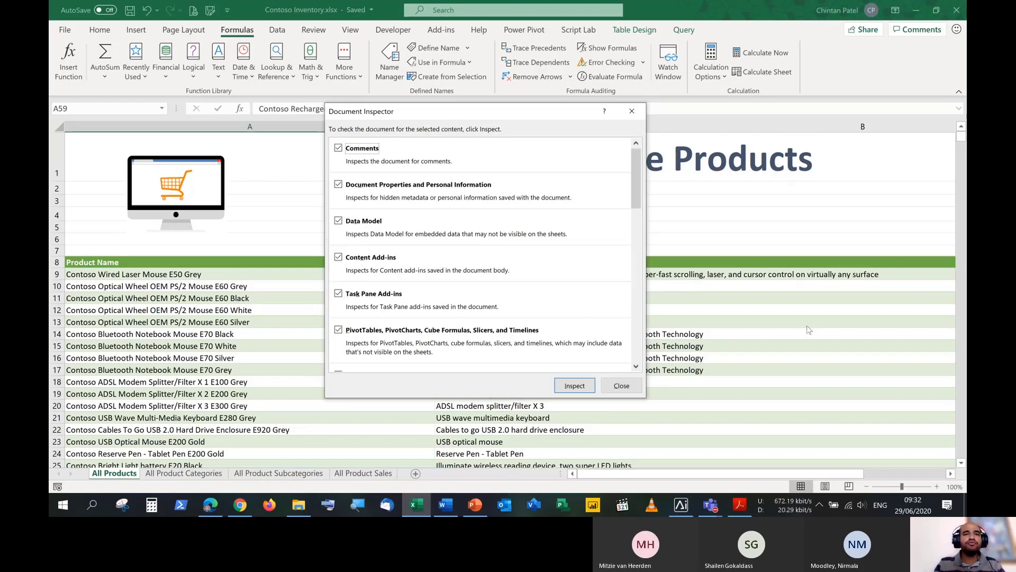
Clear the Data Model, Add-ins, PivotTables, Embedded Documents, Macros, Links, Real Time Data, Surveys and Scenarios checks.
{"action": "left_click", "coordinate": [338, 221]}
{"action": "left_click", "coordinate": [338, 257]}
{"action": "left_click", "coordinate": [339, 293]}
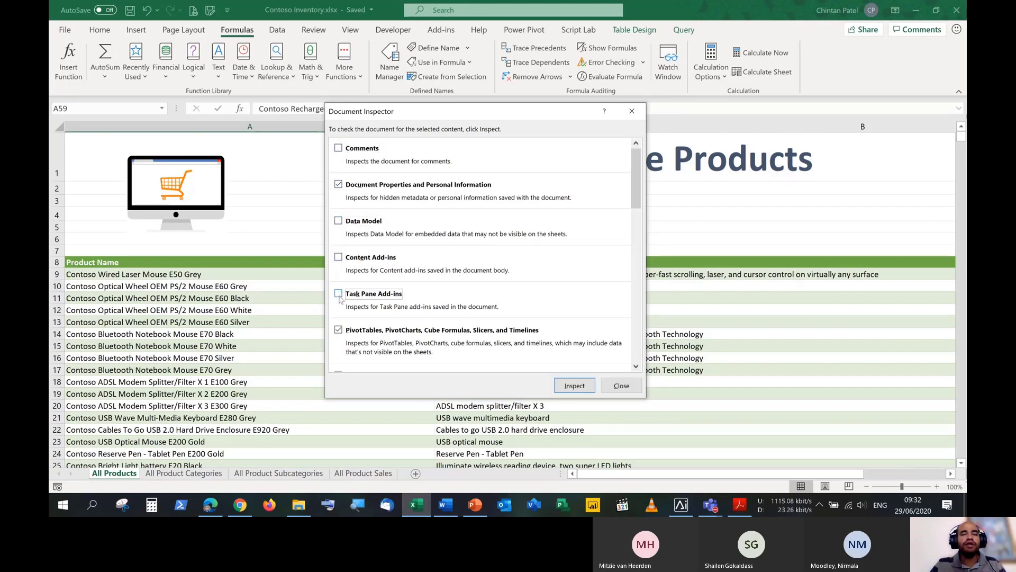
{"action": "left_click", "coordinate": [338, 329]}
{"action": "scroll", "coordinate": [346, 293], "scroll_direction": "down", "scroll_amount": 2}
{"action": "left_click", "coordinate": [339, 261]}
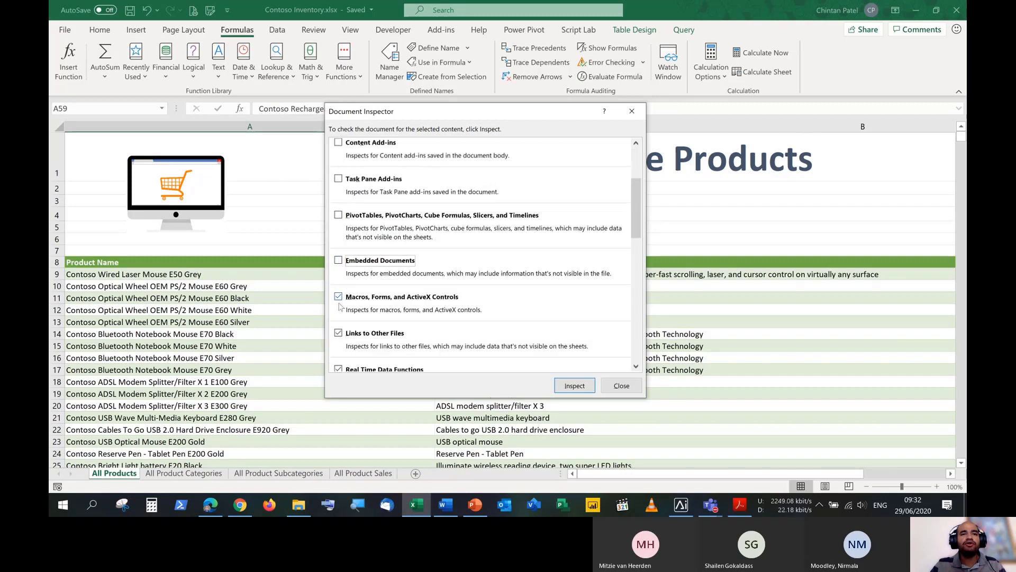
{"action": "left_click", "coordinate": [338, 297]}
{"action": "scroll", "coordinate": [340, 298], "scroll_direction": "down", "scroll_amount": 1}
{"action": "left_click", "coordinate": [339, 276]}
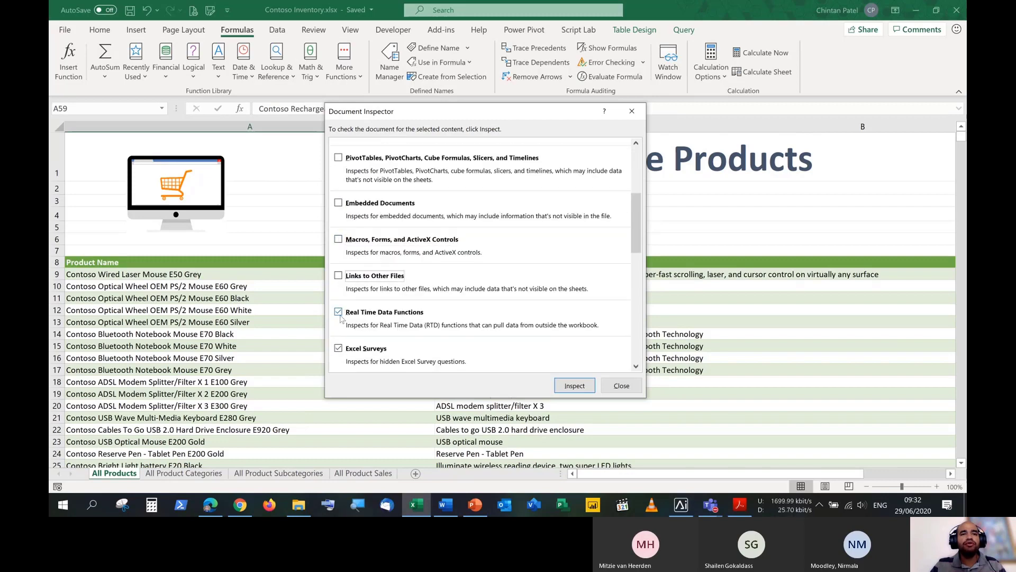
{"action": "left_click", "coordinate": [338, 312]}
{"action": "scroll", "coordinate": [342, 296], "scroll_direction": "down", "scroll_amount": 2}
{"action": "left_click", "coordinate": [338, 262]}
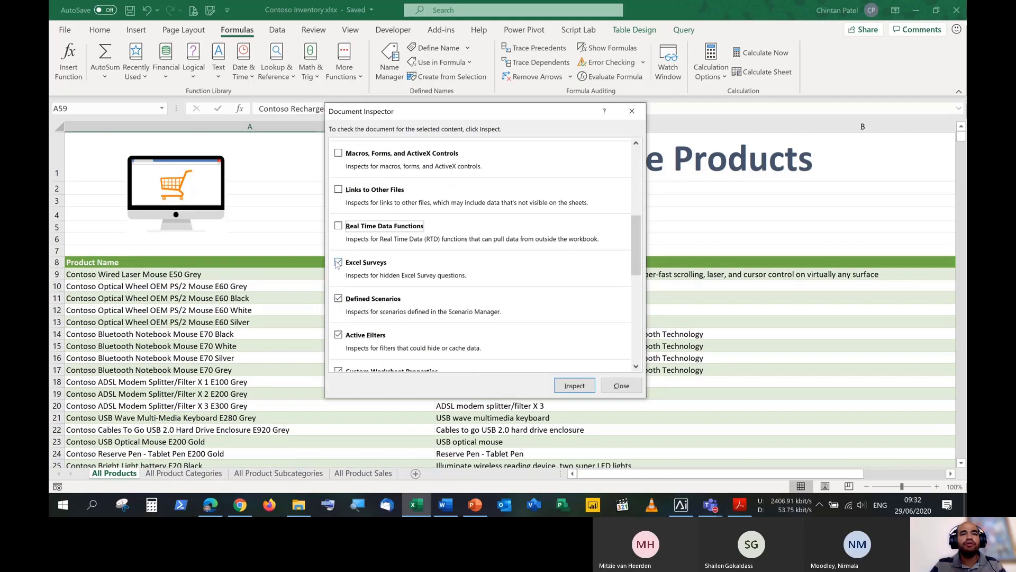
{"action": "left_click", "coordinate": [339, 298]}
Clear Active Filters, Worksheet Properties, Hidden Names, External References, Custom XML, Headers/Footers, hidden items and Invisible Content.
{"action": "scroll", "coordinate": [341, 299], "scroll_direction": "down", "scroll_amount": 2}
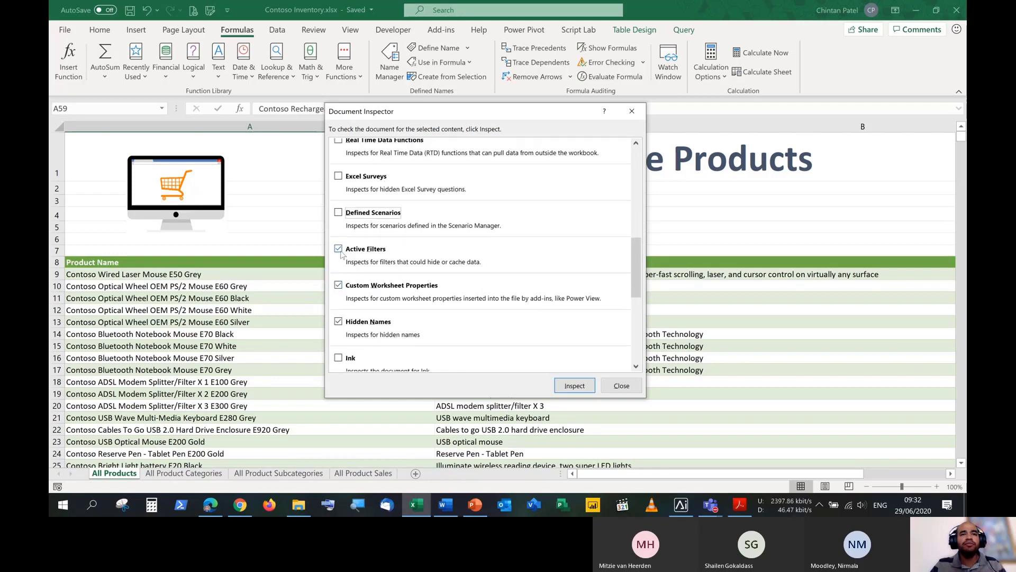
{"action": "left_click", "coordinate": [338, 249]}
{"action": "left_click", "coordinate": [338, 285]}
{"action": "scroll", "coordinate": [342, 289], "scroll_direction": "down", "scroll_amount": 2}
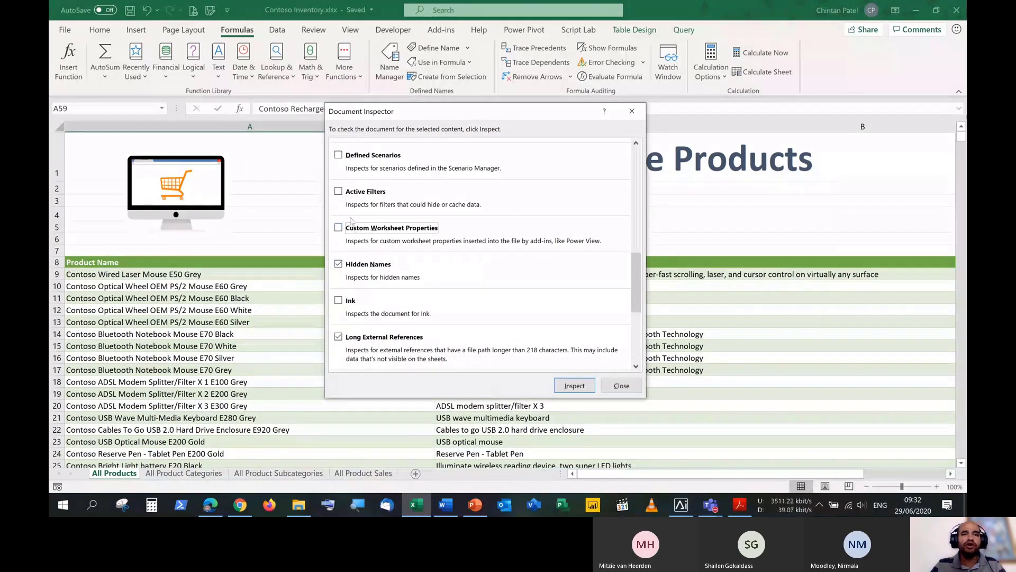
{"action": "left_click", "coordinate": [338, 264]}
{"action": "scroll", "coordinate": [337, 265], "scroll_direction": "down", "scroll_amount": 2}
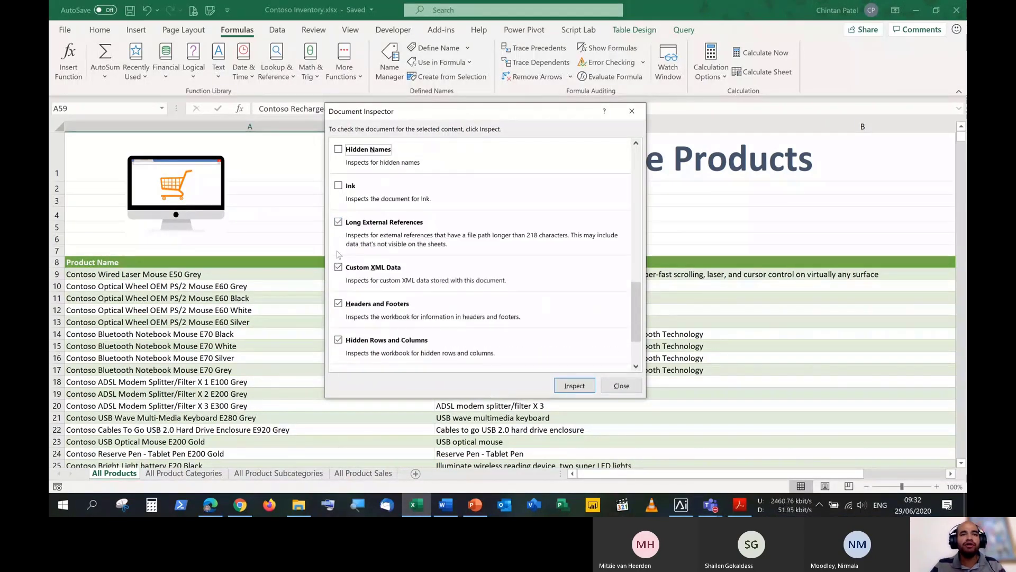
{"action": "left_click", "coordinate": [338, 222]}
{"action": "left_click", "coordinate": [338, 267]}
{"action": "left_click", "coordinate": [338, 303]}
{"action": "scroll", "coordinate": [338, 303], "scroll_direction": "down", "scroll_amount": 2}
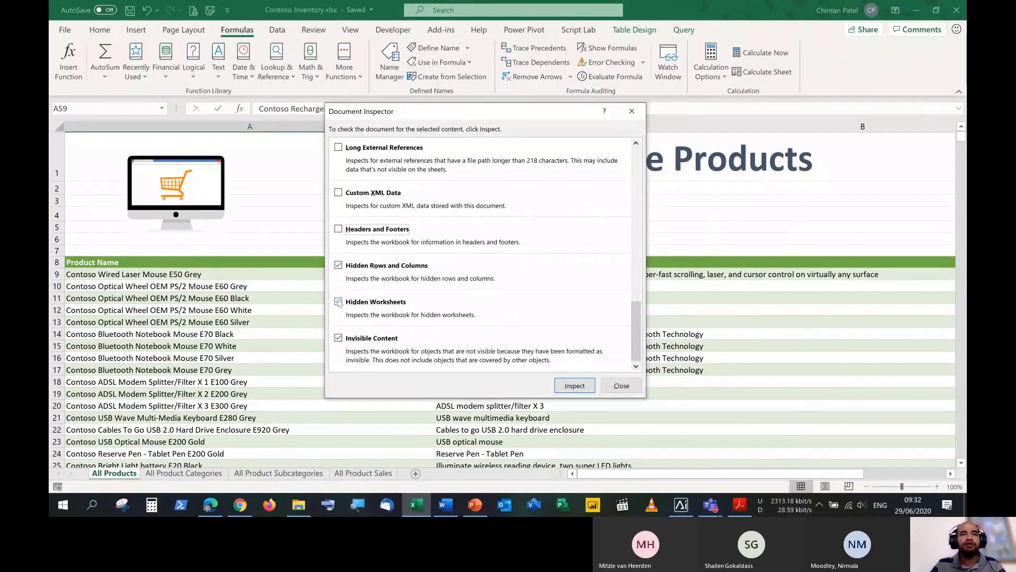
{"action": "left_click", "coordinate": [338, 265]}
{"action": "left_click", "coordinate": [338, 301]}
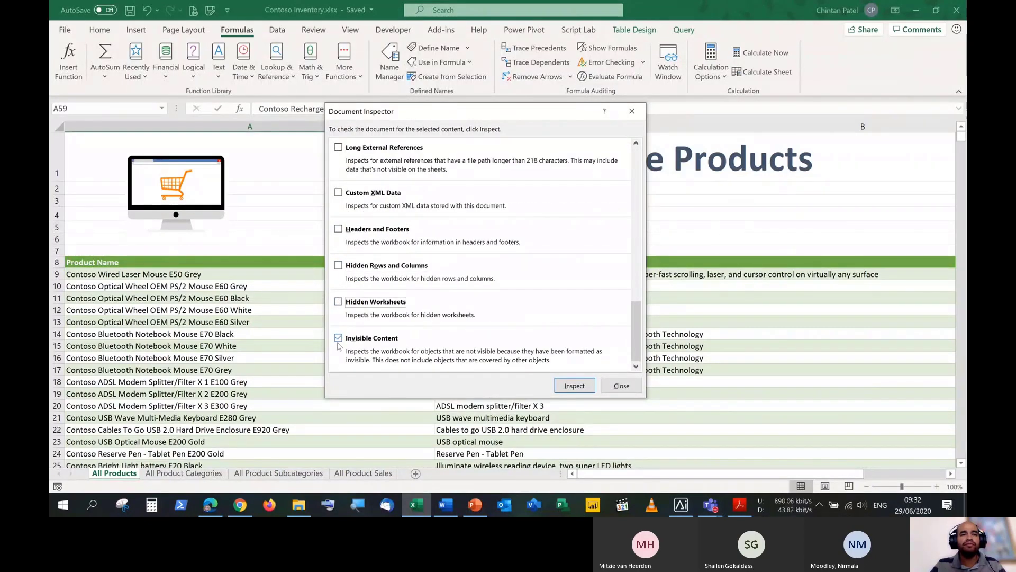
{"action": "left_click", "coordinate": [337, 341]}
{"action": "scroll", "coordinate": [437, 324], "scroll_direction": "up", "scroll_amount": 3}
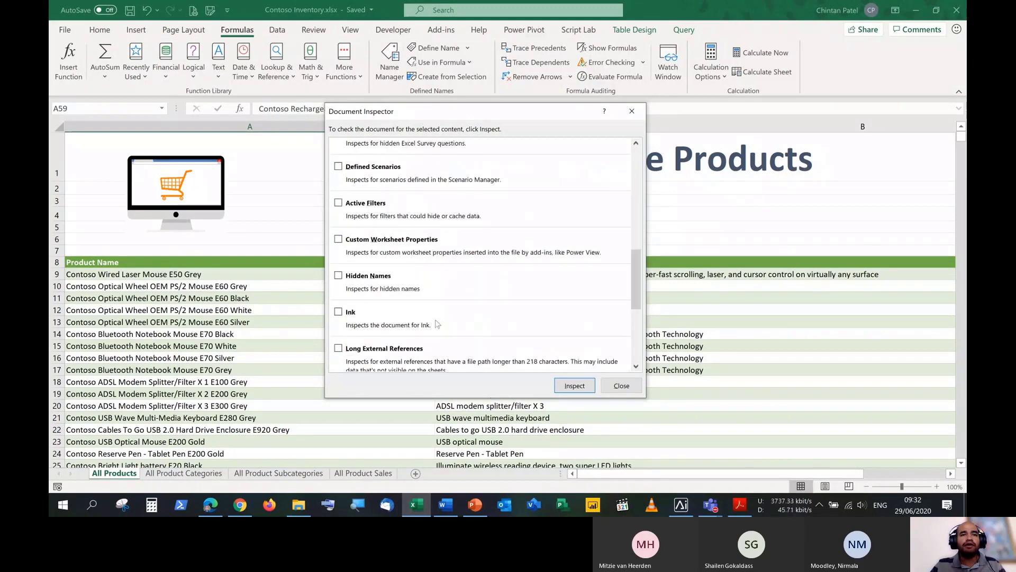
{"action": "scroll", "coordinate": [436, 318], "scroll_direction": "up", "scroll_amount": 6}
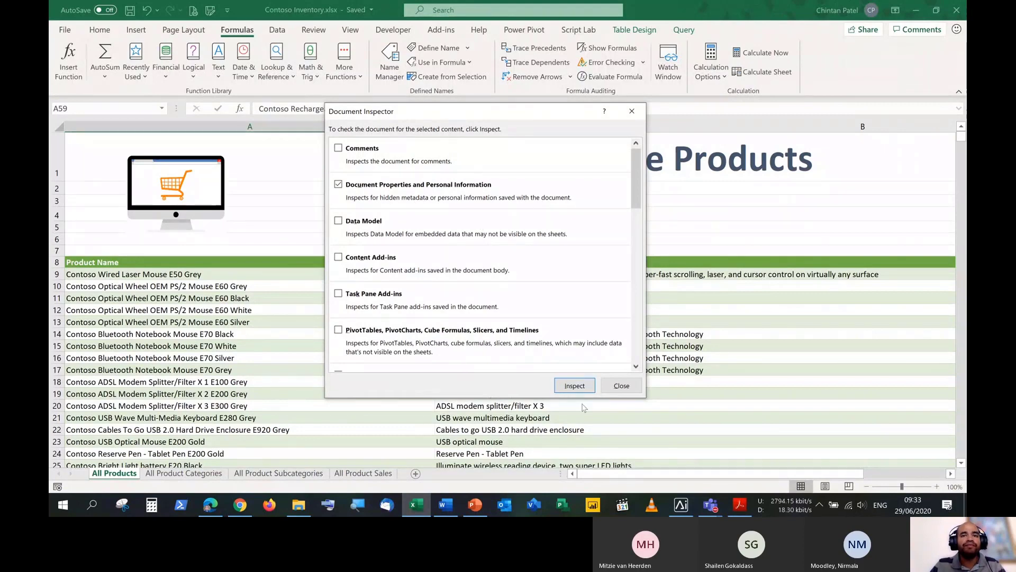
Run the inspection, remove all Document Properties and Personal Information, and close the inspector.
{"action": "left_click", "coordinate": [575, 386]}
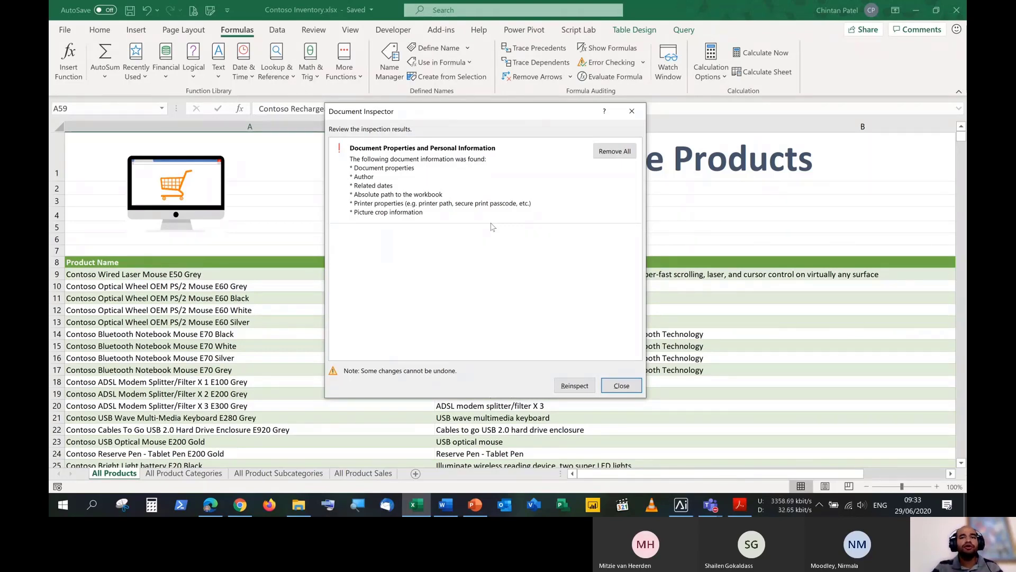
{"action": "left_click", "coordinate": [606, 154]}
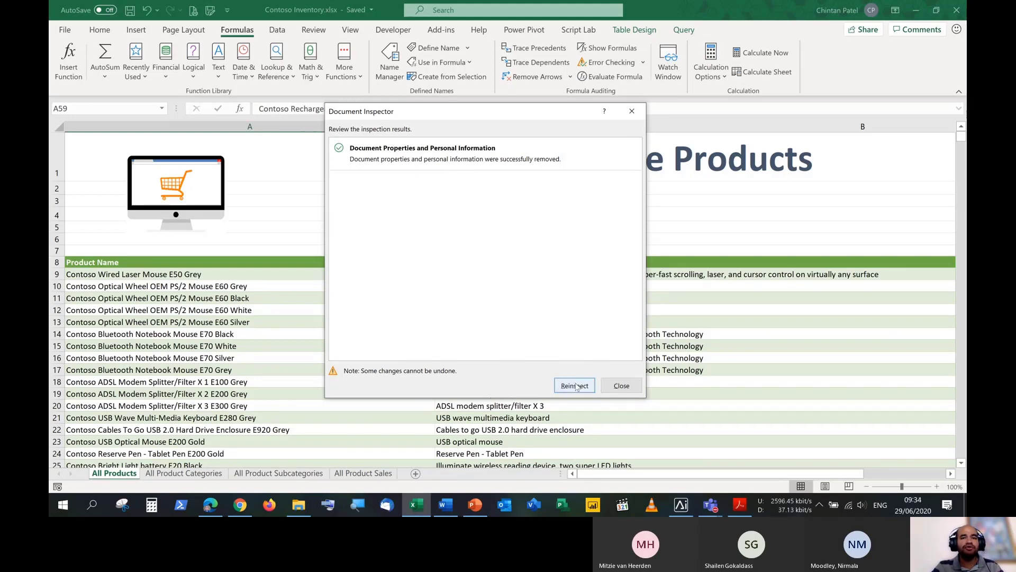
{"action": "left_click", "coordinate": [622, 385]}
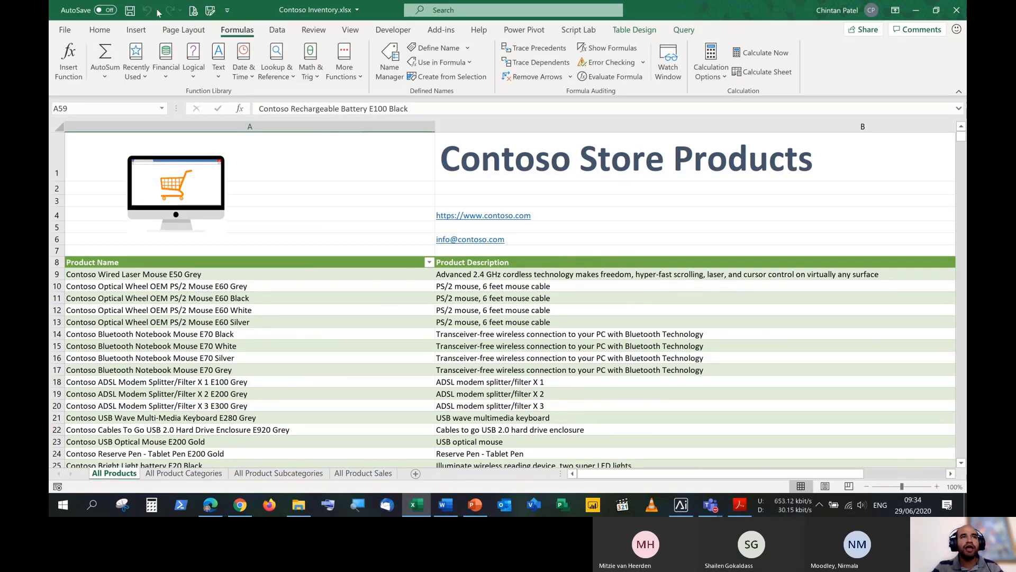
On the Info page, try the empty Author and Tags fields.
{"action": "left_click", "coordinate": [64, 30]}
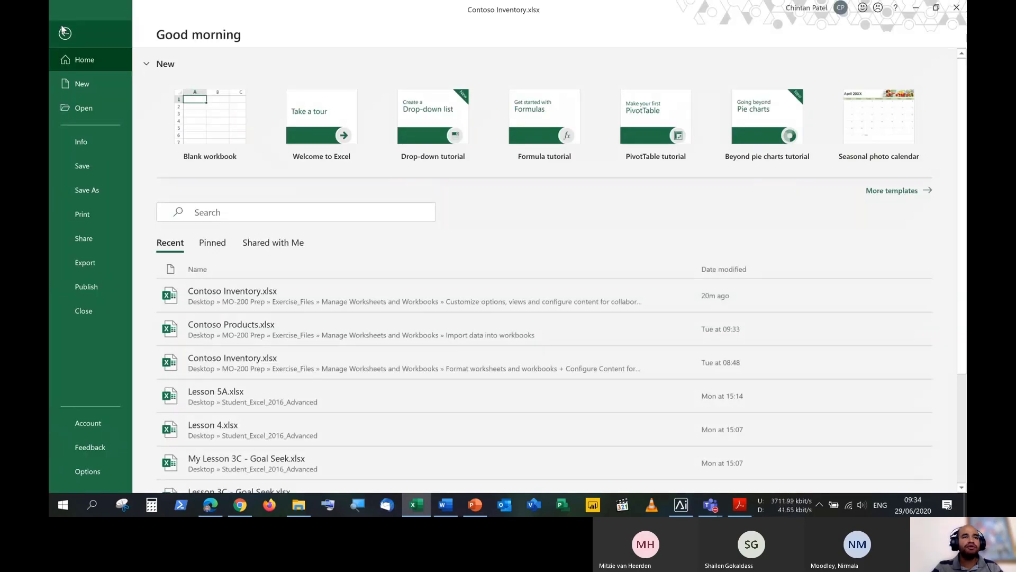
{"action": "left_click", "coordinate": [80, 143]}
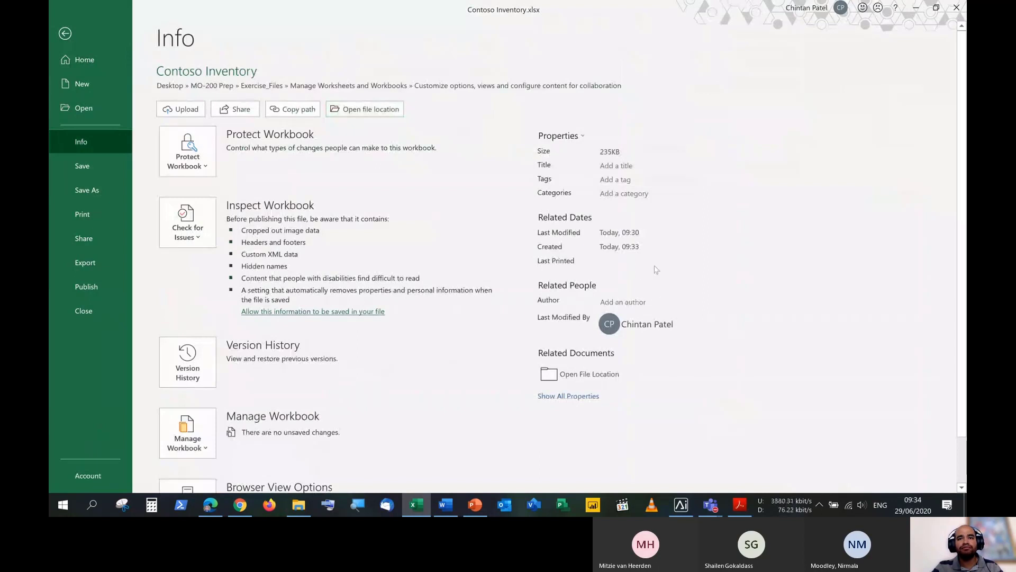
{"action": "left_click", "coordinate": [604, 299]}
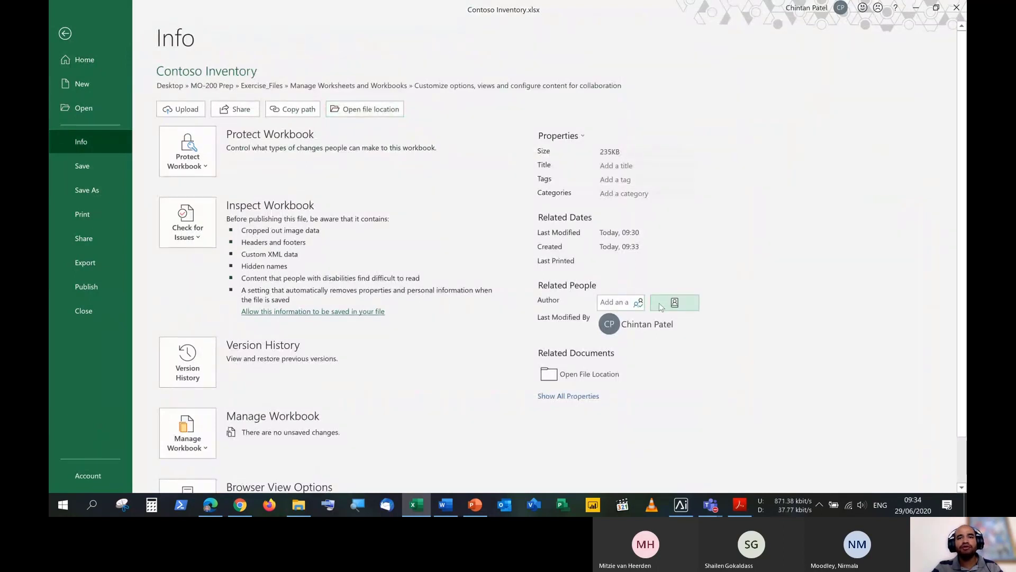
{"action": "left_click", "coordinate": [614, 314]}
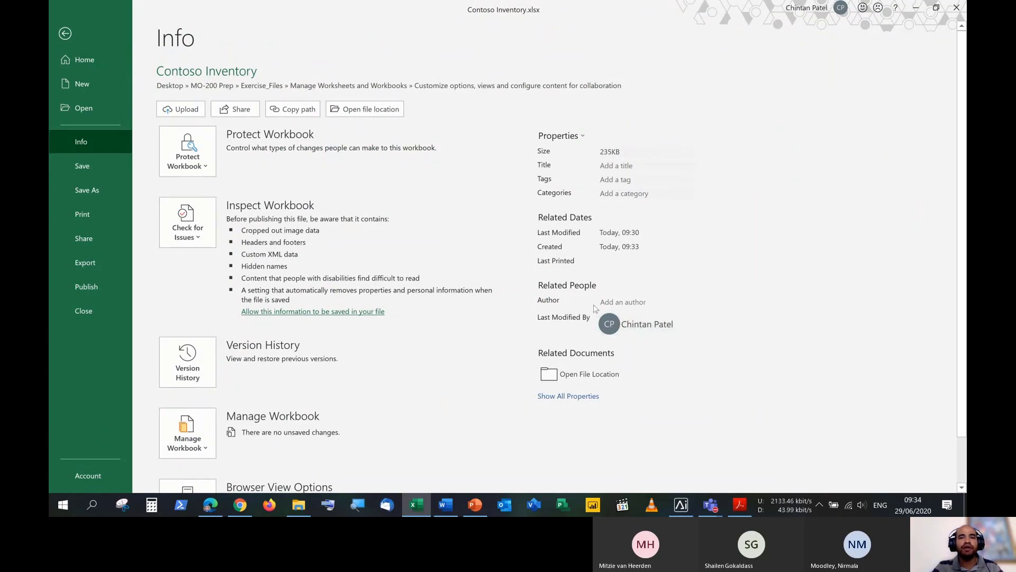
{"action": "left_click", "coordinate": [622, 302]}
{"action": "left_click", "coordinate": [651, 181]}
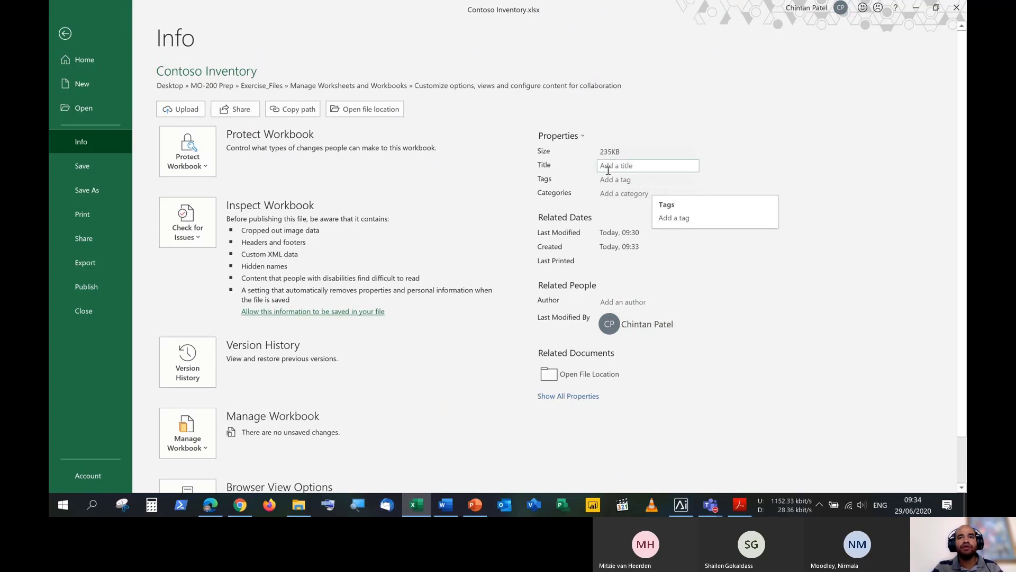
View Advanced Properties without changes and bring up the Check for Issues options.
{"action": "left_click", "coordinate": [584, 142]}
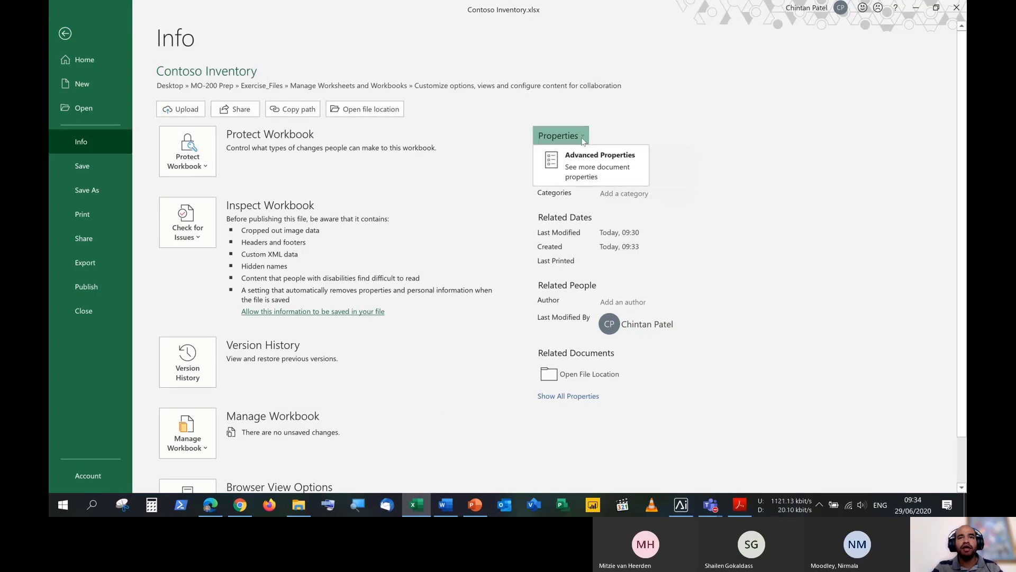
{"action": "left_click", "coordinate": [577, 177]}
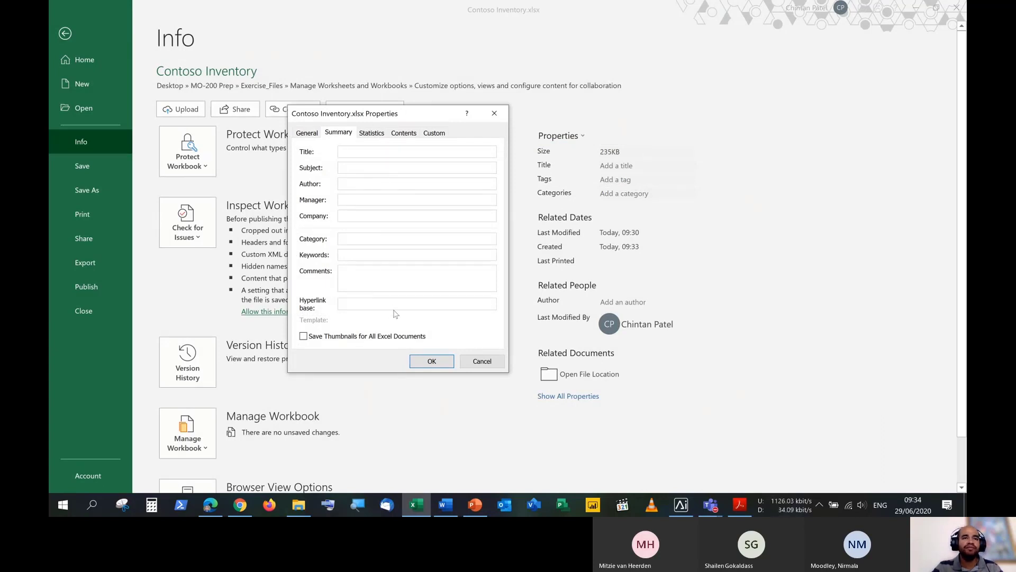
{"action": "left_click", "coordinate": [431, 362]}
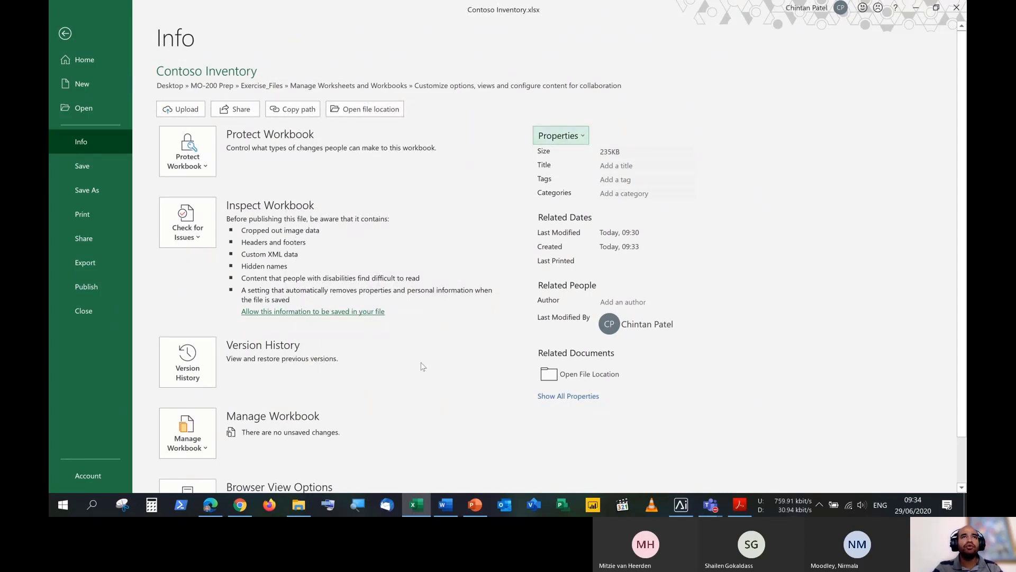
{"action": "left_click", "coordinate": [185, 229]}
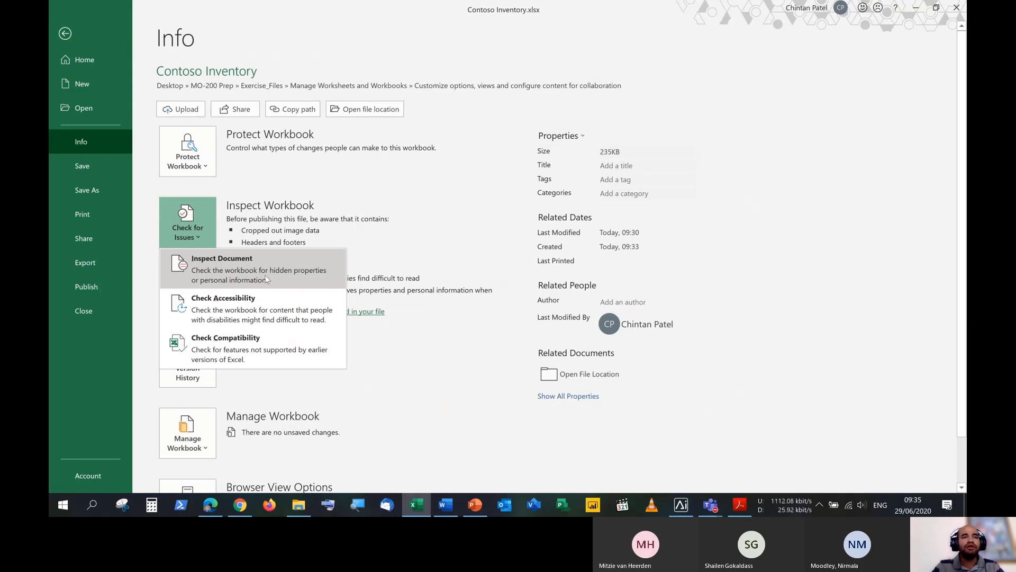
Close and reopen the Check for Issues menu to review its checks, including compatibility.
{"action": "left_click", "coordinate": [309, 199]}
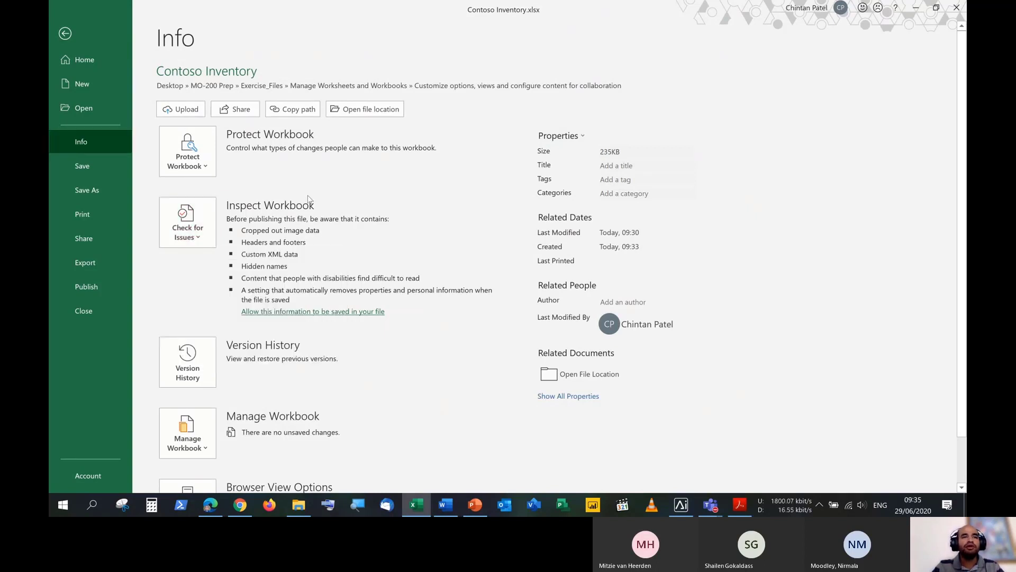
{"action": "left_click", "coordinate": [187, 223]}
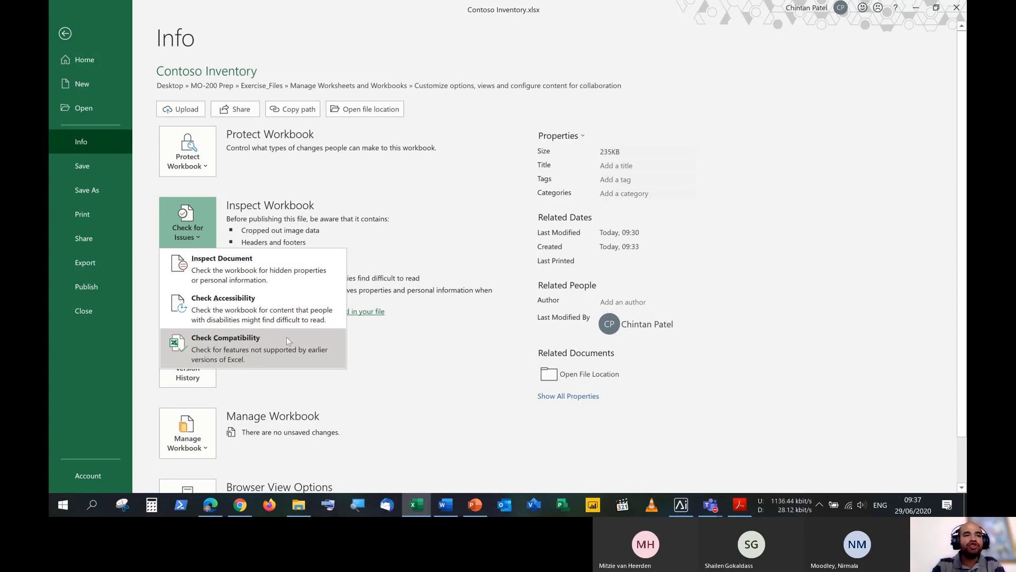
Run Check Compatibility on Contoso Inventory and enlarge the Compatibility Checker dialog near the top.
{"action": "left_click", "coordinate": [287, 337]}
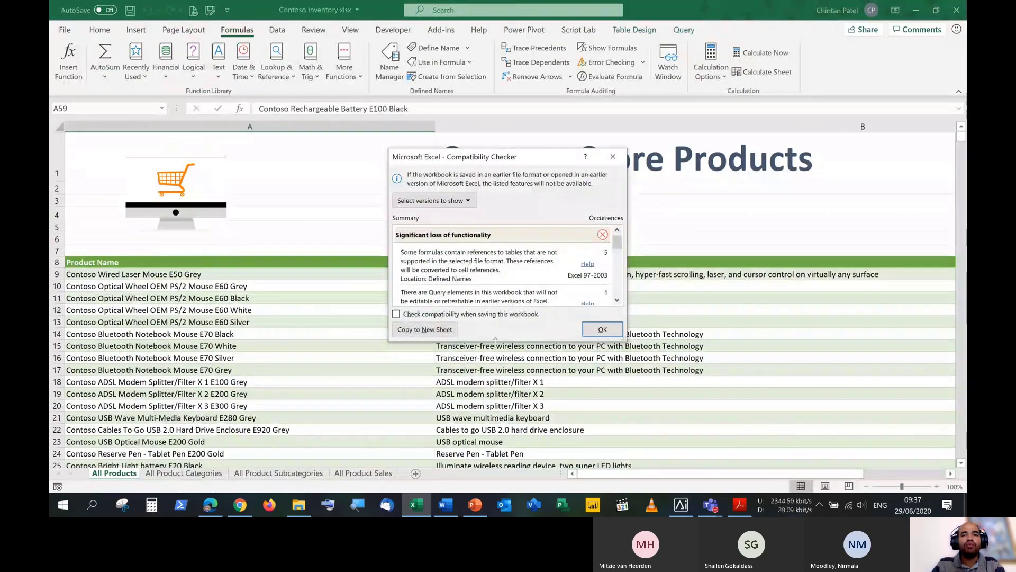
{"action": "left_click_drag", "start_coordinate": [496, 340], "coordinate": [483, 438]}
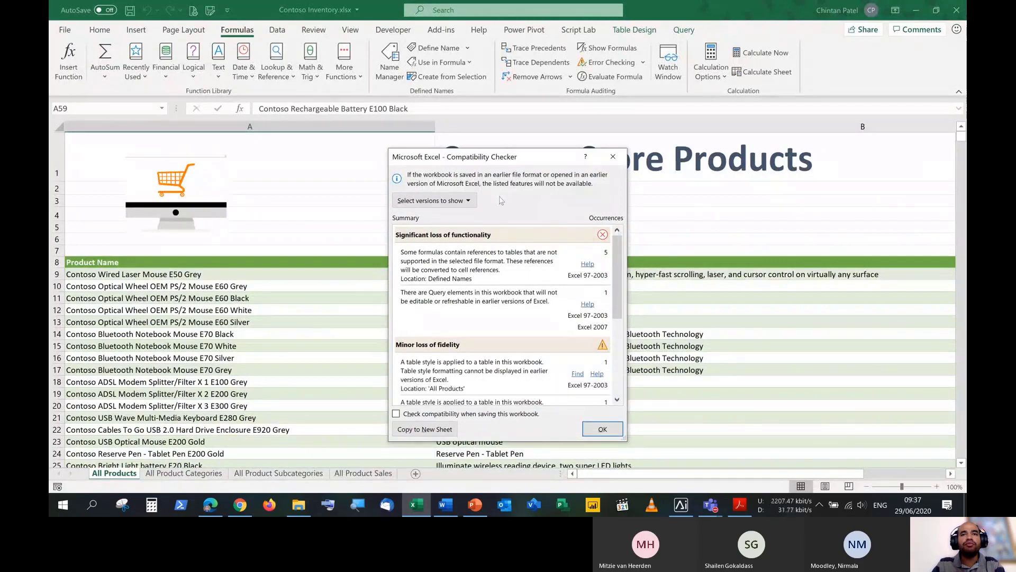
{"action": "left_click_drag", "start_coordinate": [498, 161], "coordinate": [486, 58]}
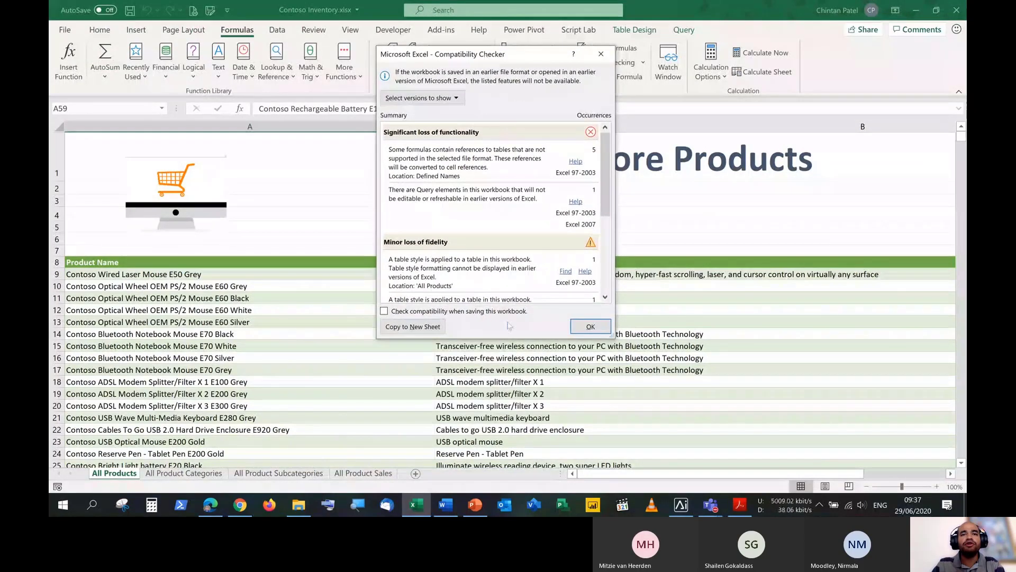
{"action": "left_click_drag", "start_coordinate": [507, 340], "coordinate": [494, 472]}
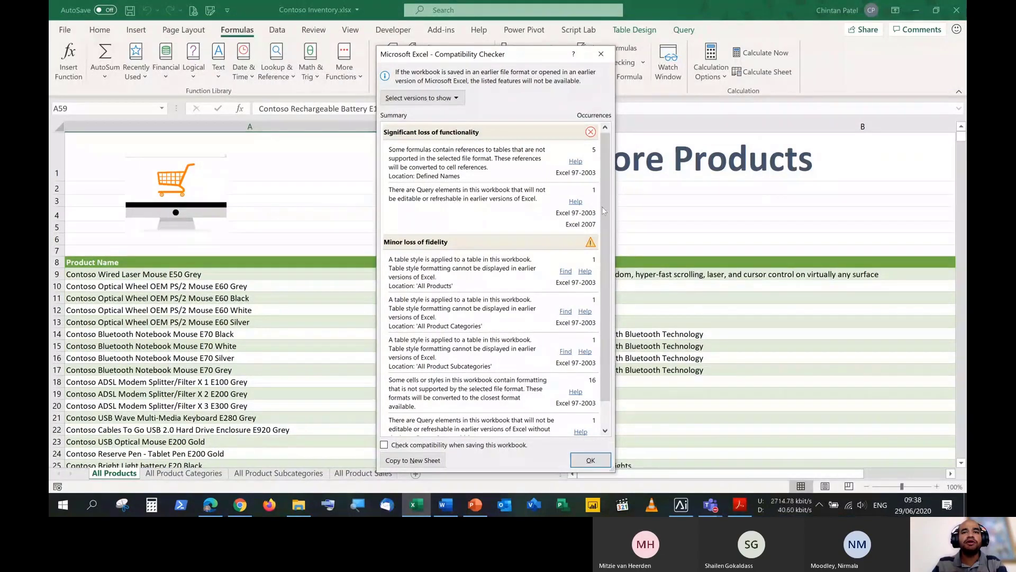
Scroll through the listed issues, including minor losses like table styles and Query elements.
{"action": "scroll", "coordinate": [606, 213], "scroll_direction": "down", "scroll_amount": 2}
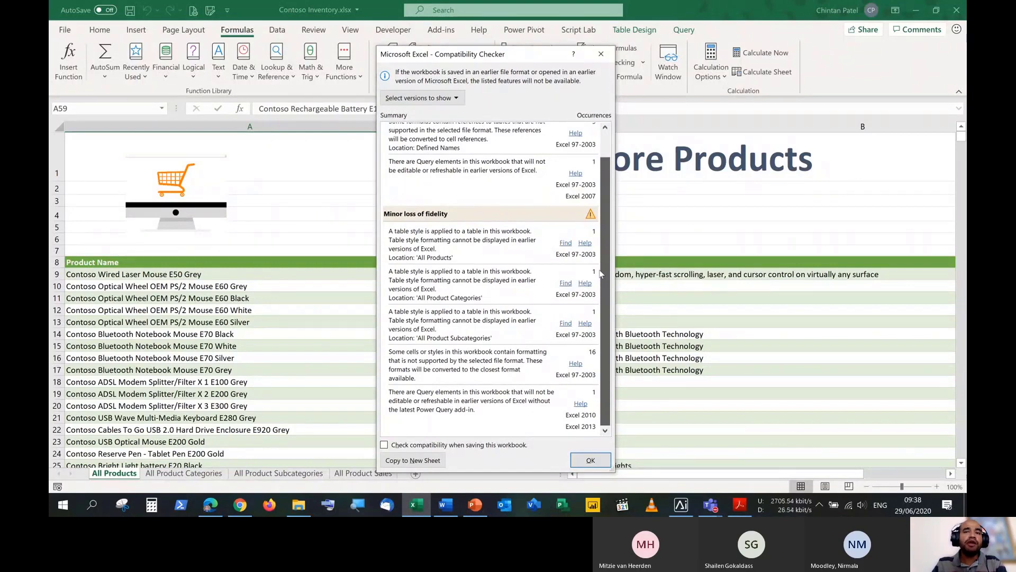
{"action": "scroll", "coordinate": [600, 228], "scroll_direction": "up", "scroll_amount": 2}
{"action": "scroll", "coordinate": [591, 207], "scroll_direction": "down", "scroll_amount": 2}
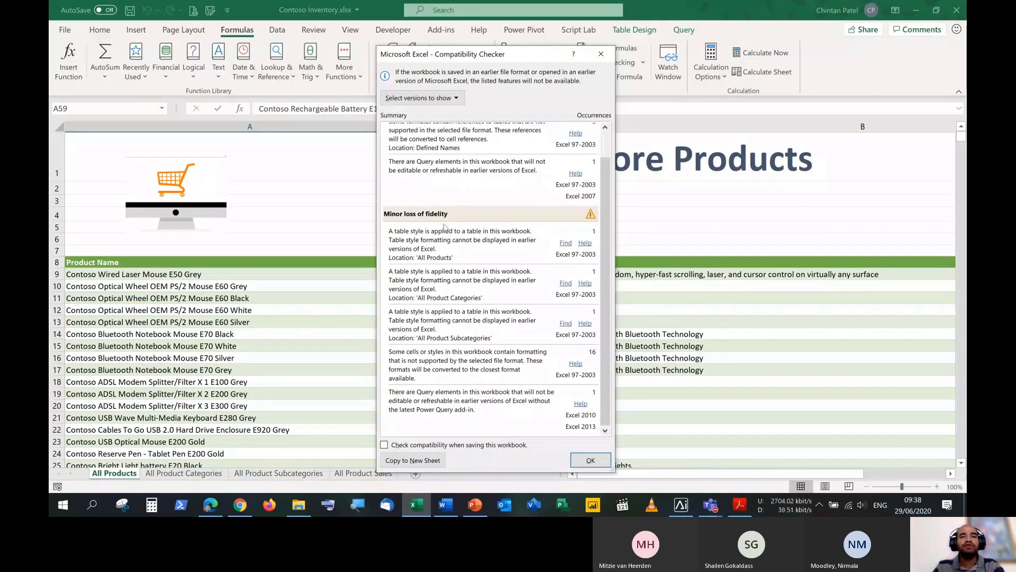
{"action": "scroll", "coordinate": [436, 235], "scroll_direction": "up", "scroll_amount": 1}
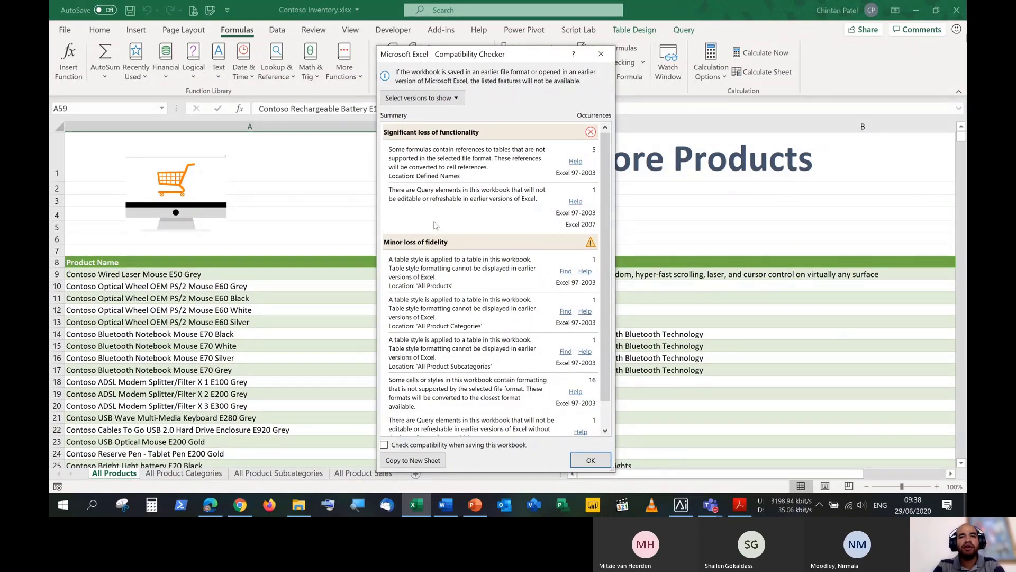
{"action": "scroll", "coordinate": [436, 225], "scroll_direction": "down", "scroll_amount": 1}
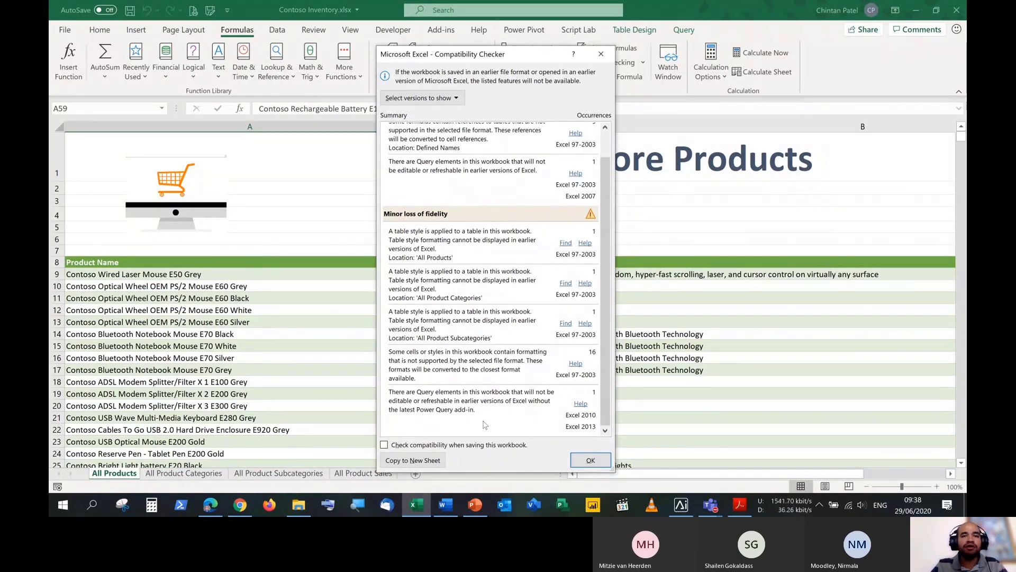
Search the Start menu for Notepad and launch it.
{"action": "left_click", "coordinate": [51, 513]}
{"action": "type", "text": "no"}
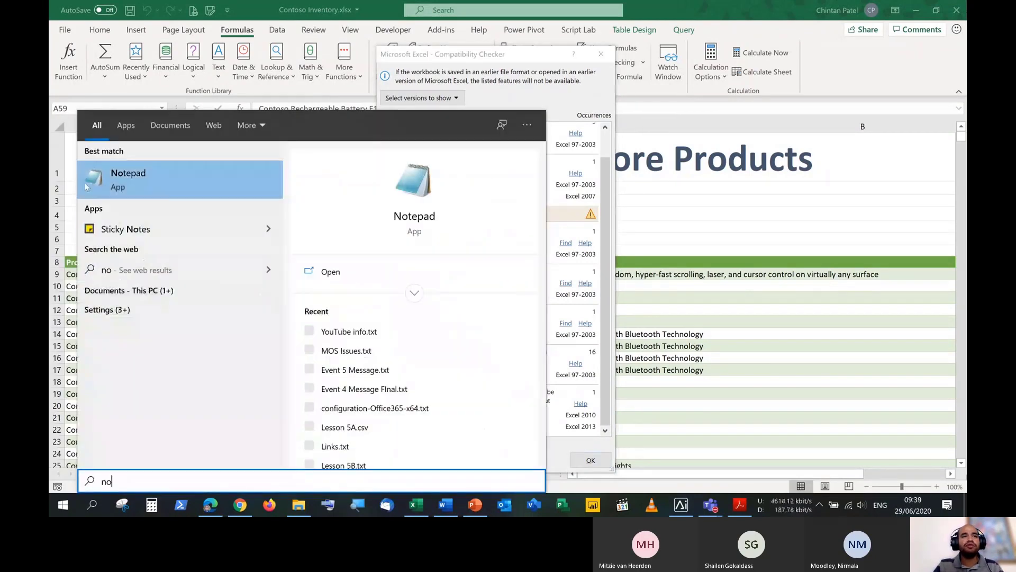
{"action": "left_click", "coordinate": [115, 172]}
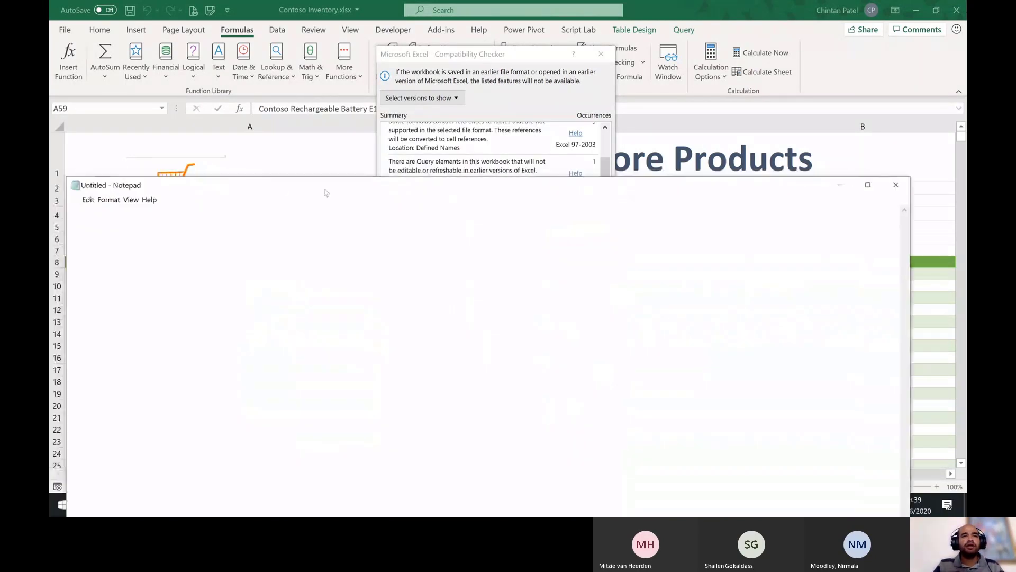
Type the extension pairs xls/xlsx, ppt/pptx and doc/docx on separate lines.
{"action": "type", "text": "xls"}
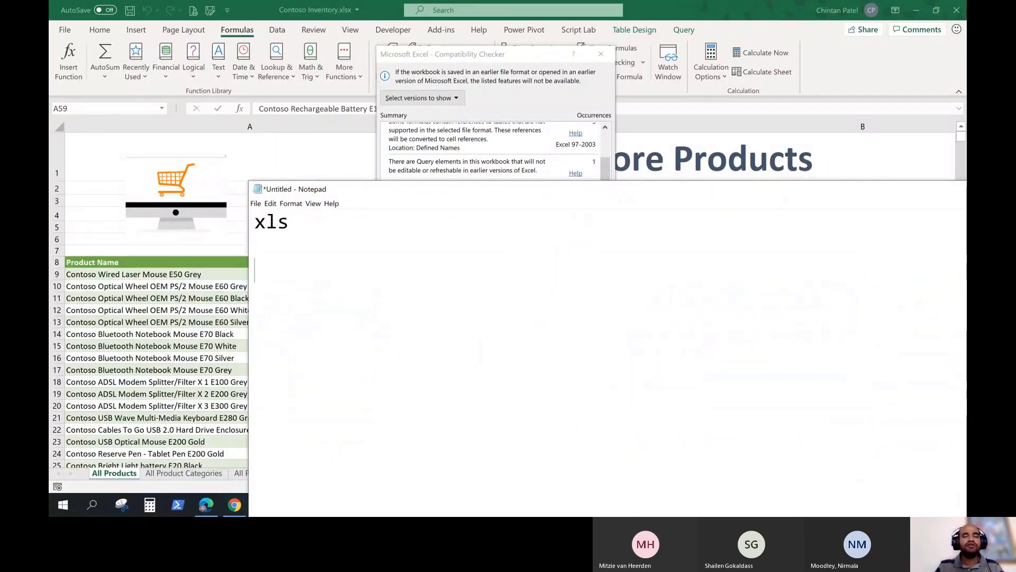
{"action": "key", "text": "Return"}
{"action": "key", "text": "Return"}
{"action": "type", "text": "xls"}
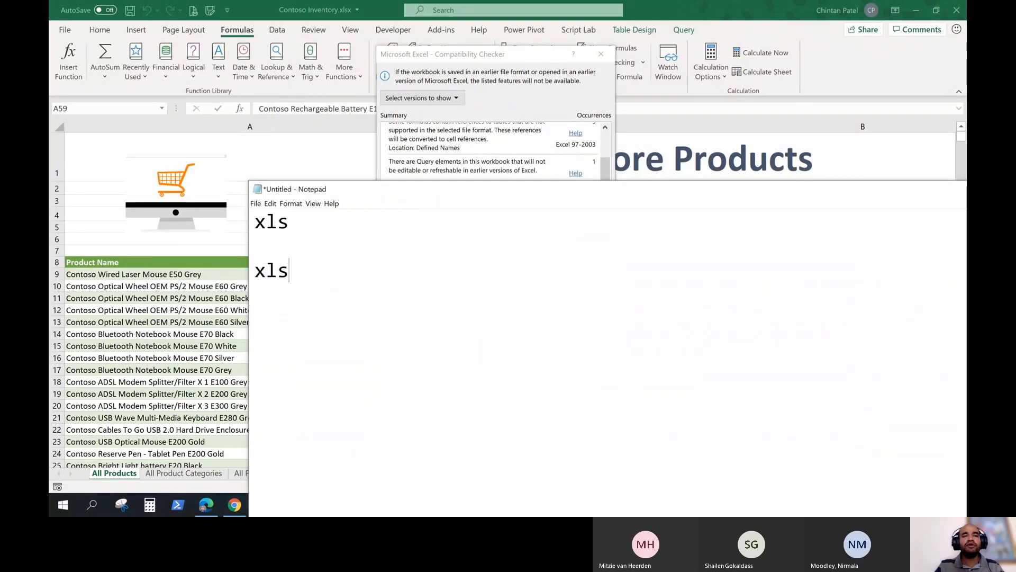
{"action": "type", "text": "x  ppt"}
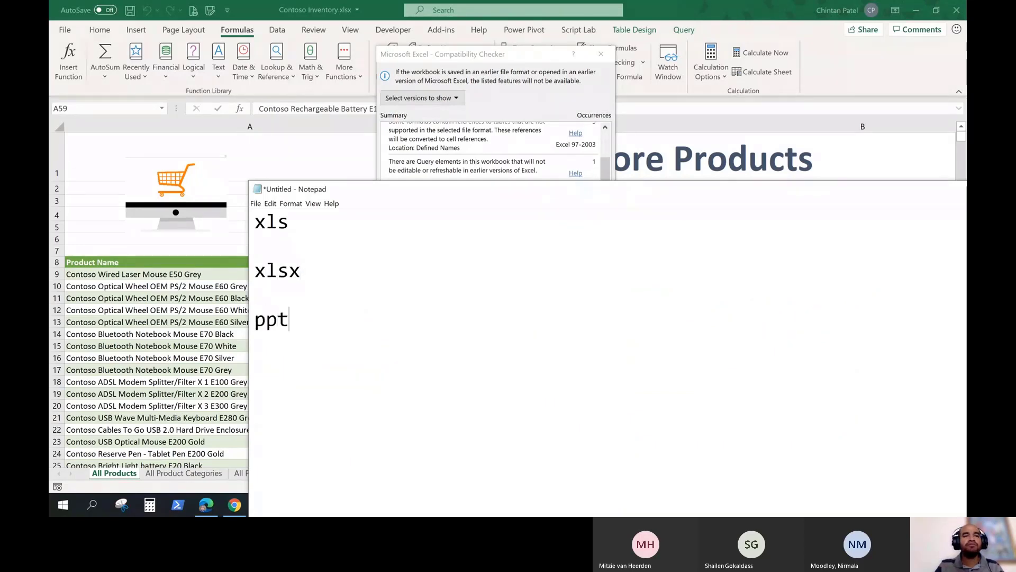
{"action": "key", "text": "Return"}
{"action": "type", "text": "pp"}
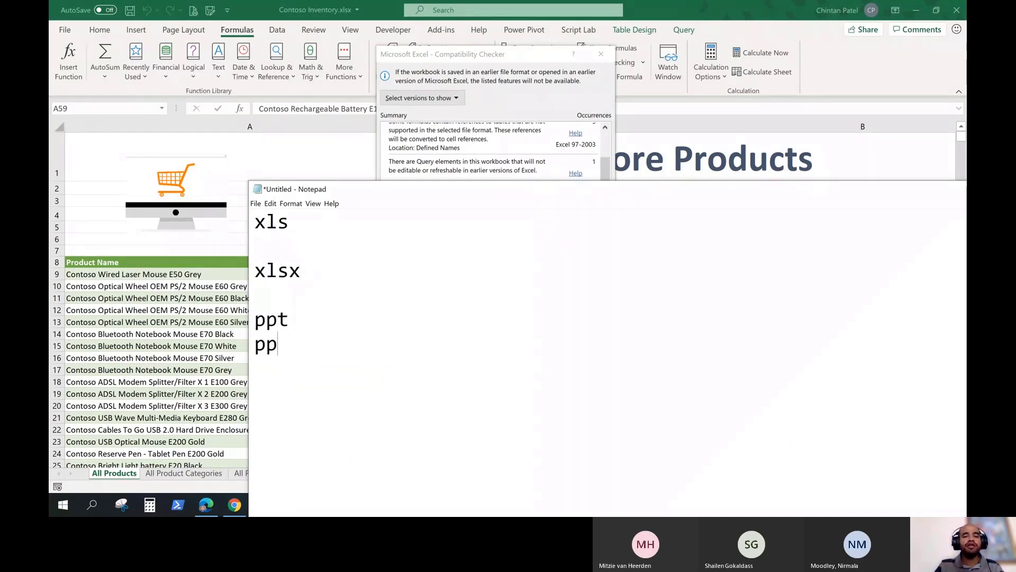
{"action": "type", "text": "tx  doc"}
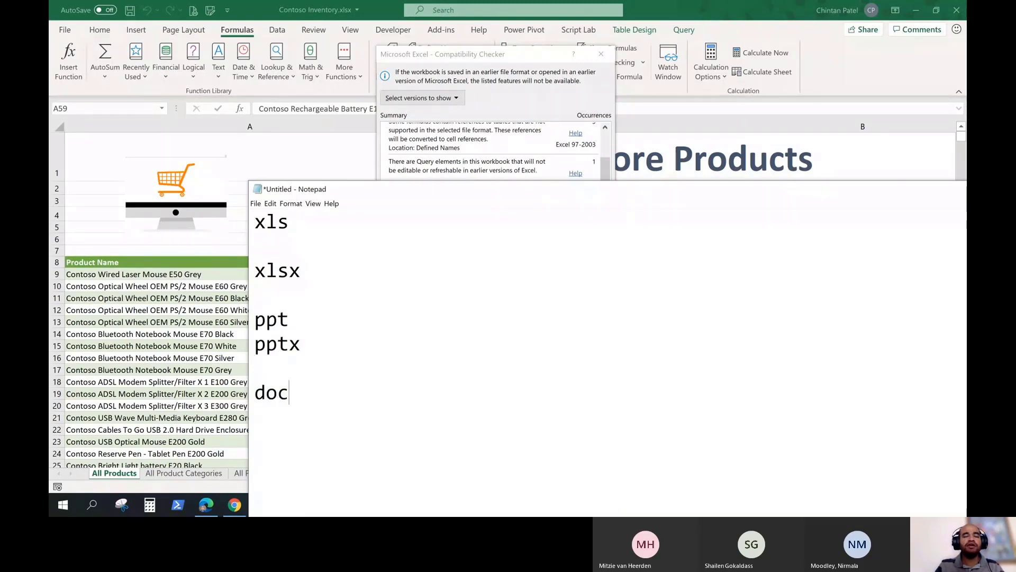
{"action": "key", "text": "Return"}
{"action": "type", "text": "docx"}
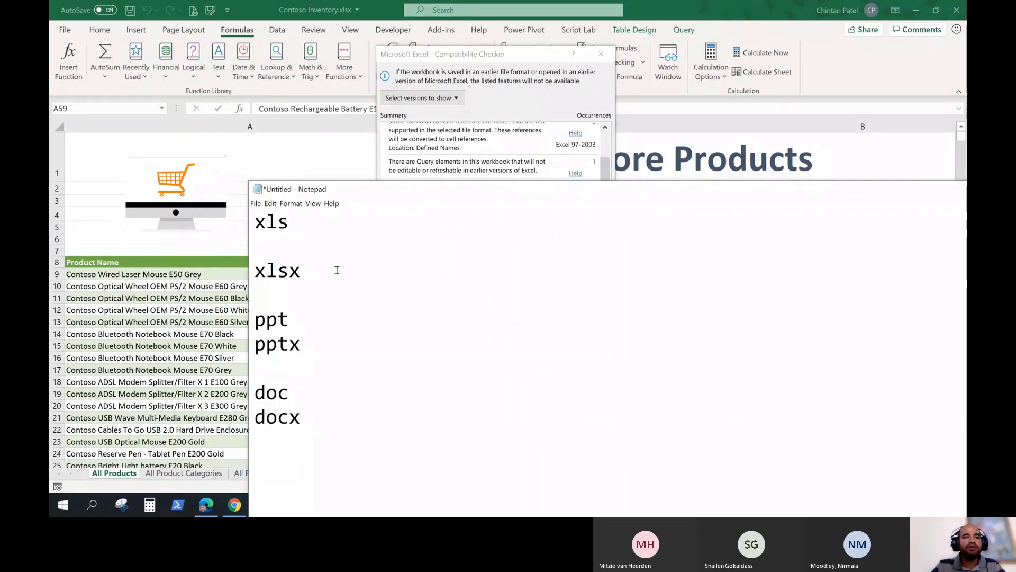
Highlight xlsx, pptx, docx, xls, ppt and doc in turn, then move the Notepad window up-left.
{"action": "left_click_drag", "start_coordinate": [335, 270], "coordinate": [252, 266]}
{"action": "left_click_drag", "start_coordinate": [320, 348], "coordinate": [240, 345]}
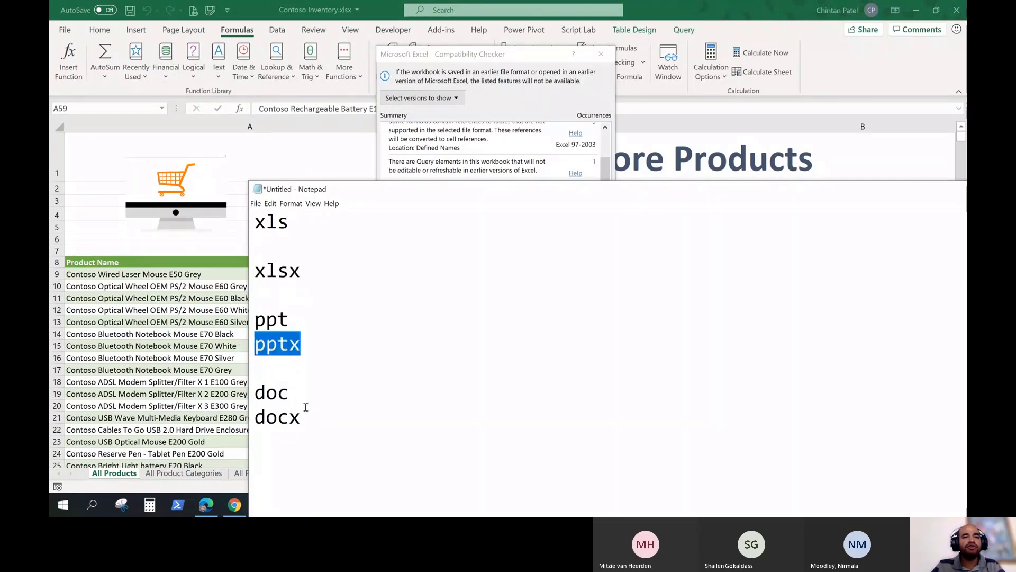
{"action": "left_click_drag", "start_coordinate": [306, 410], "coordinate": [258, 414]}
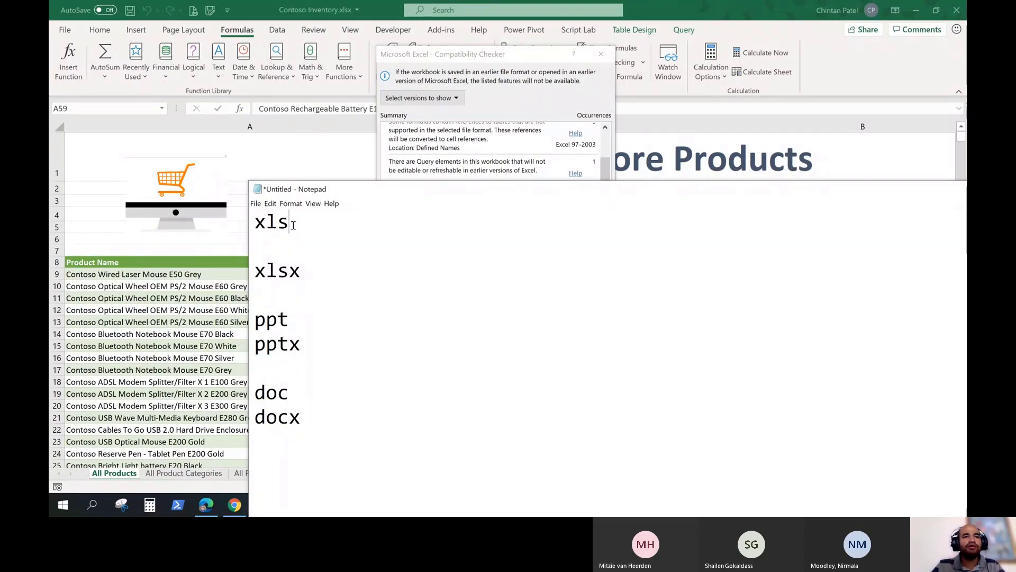
{"action": "left_click_drag", "start_coordinate": [292, 223], "coordinate": [230, 224]}
{"action": "left_click_drag", "start_coordinate": [291, 319], "coordinate": [233, 319]}
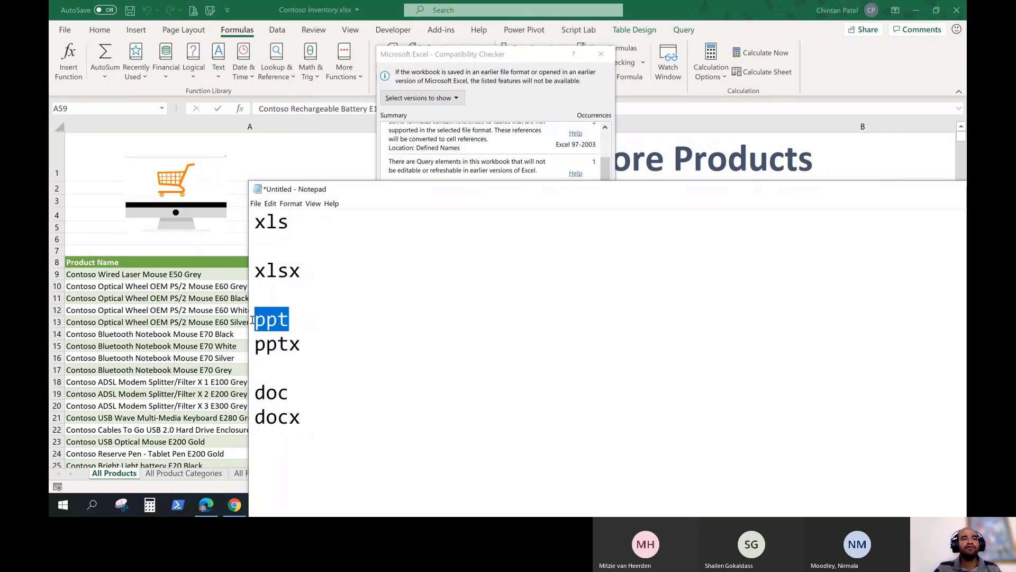
{"action": "left_click", "coordinate": [293, 392]}
{"action": "left_click_drag", "start_coordinate": [293, 392], "coordinate": [247, 394]}
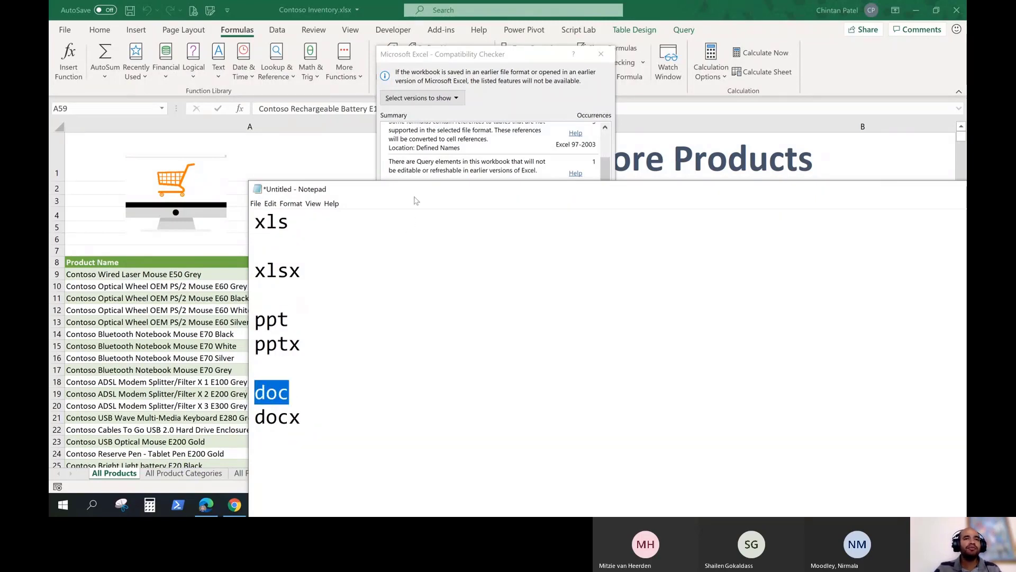
{"action": "left_click_drag", "start_coordinate": [416, 194], "coordinate": [281, 199]}
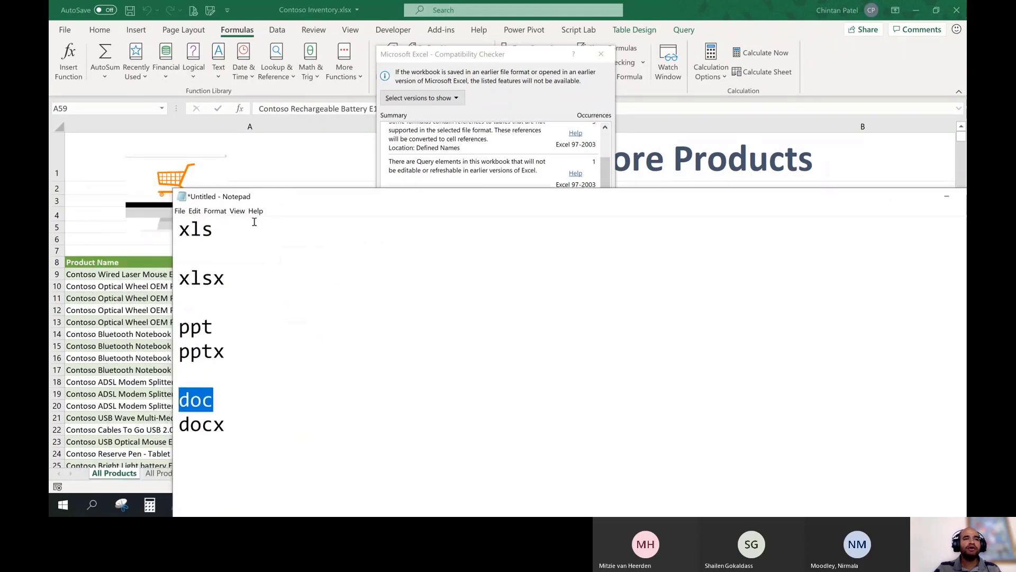
{"action": "left_click", "coordinate": [208, 259]}
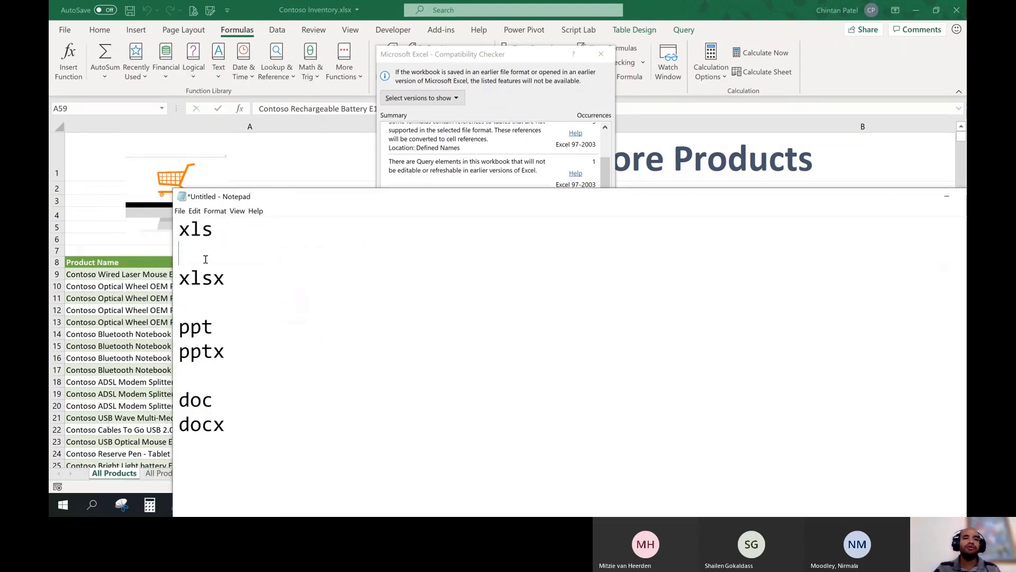
{"action": "key", "text": "BackSpace"}
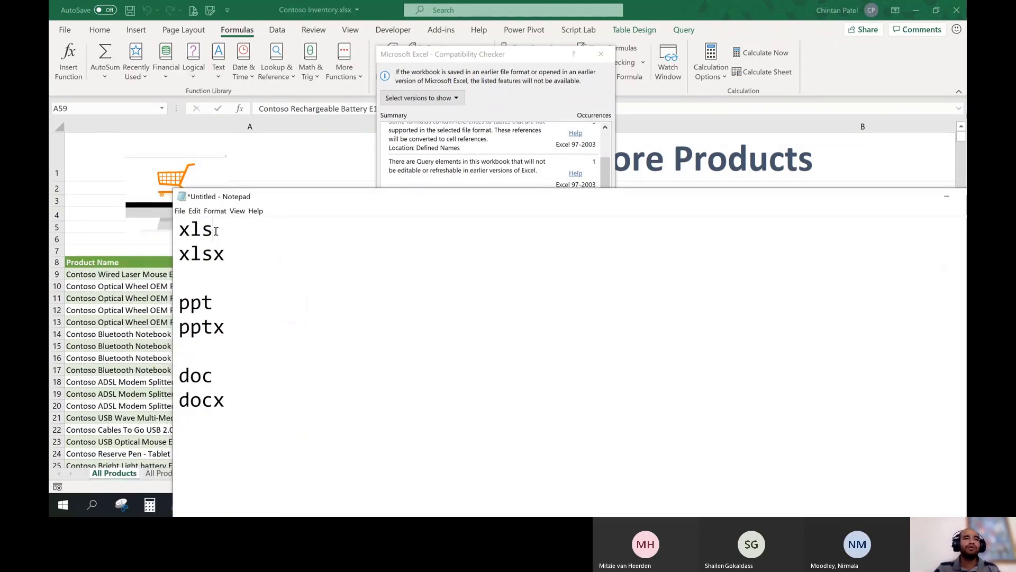
{"action": "left_click_drag", "start_coordinate": [215, 231], "coordinate": [176, 227]}
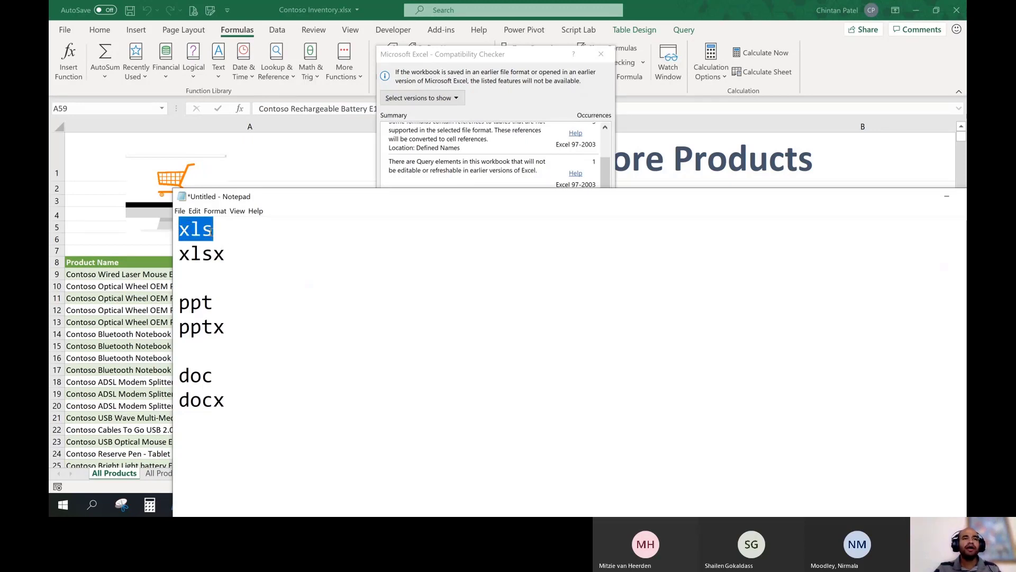
{"action": "left_click_drag", "start_coordinate": [227, 256], "coordinate": [165, 256]}
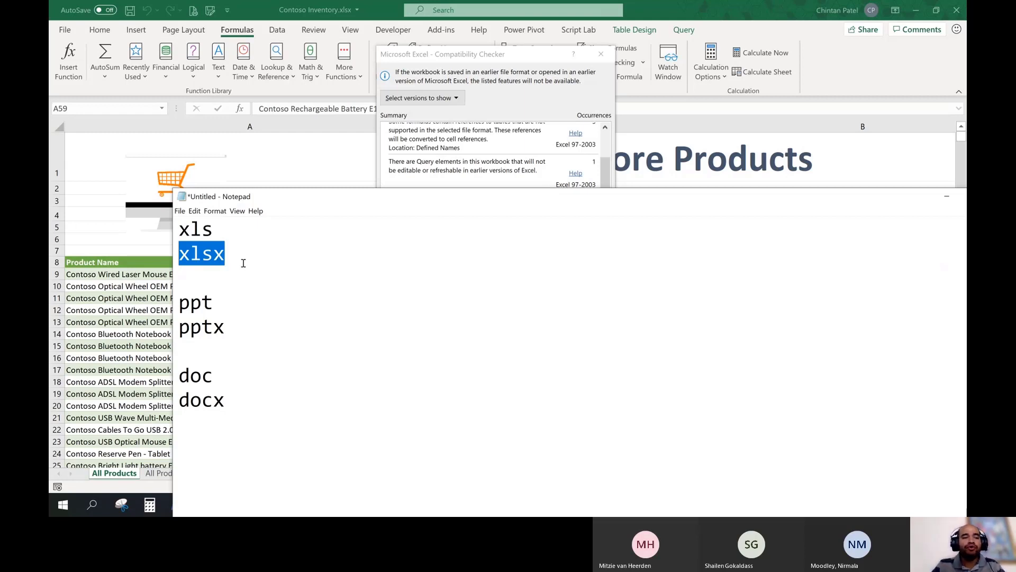
{"action": "left_click_drag", "start_coordinate": [227, 223], "coordinate": [175, 223]}
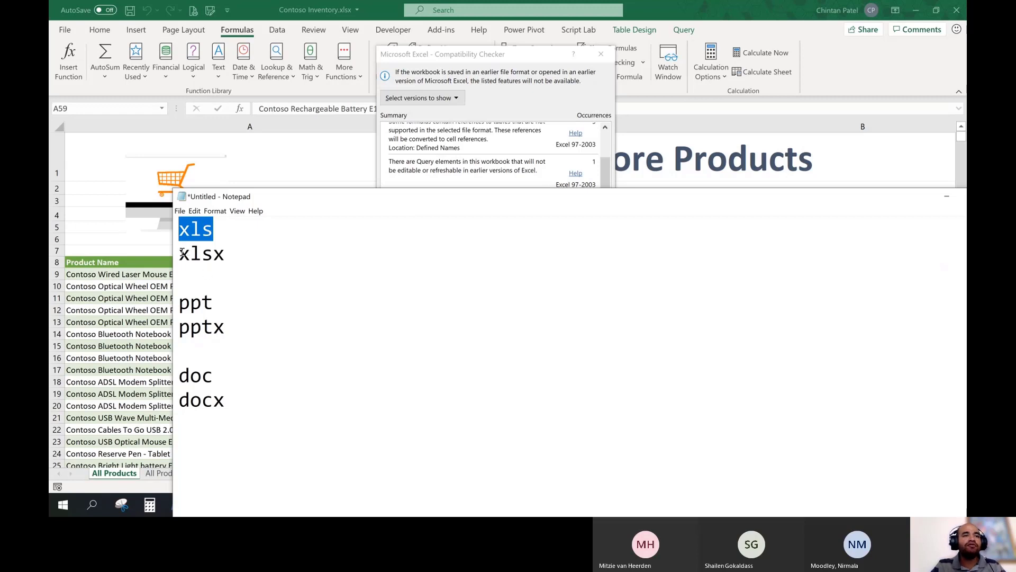
{"action": "left_click_drag", "start_coordinate": [180, 253], "coordinate": [226, 258]}
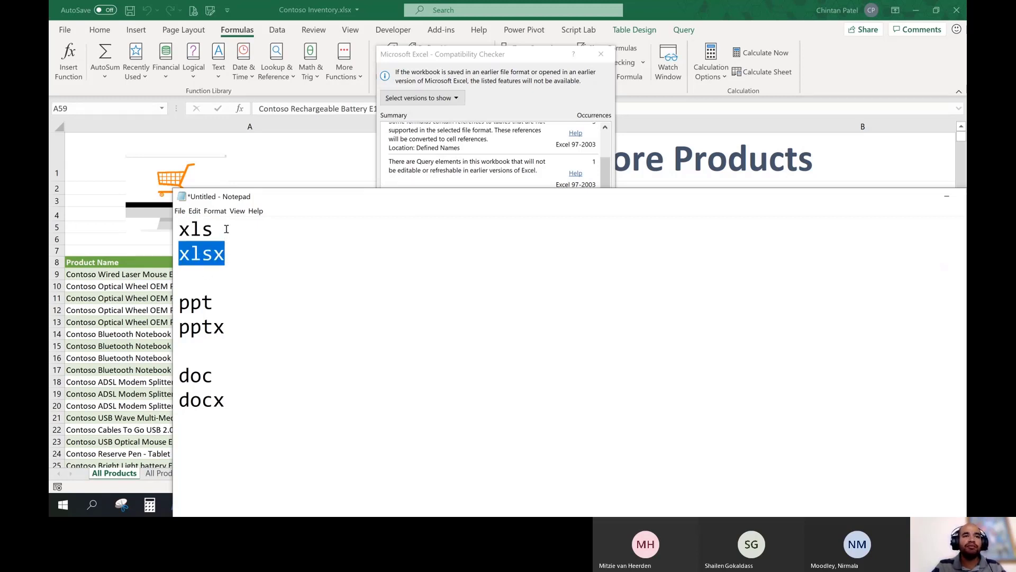
{"action": "left_click_drag", "start_coordinate": [226, 227], "coordinate": [177, 228]}
{"action": "left_click", "coordinate": [219, 307]}
{"action": "double_click", "coordinate": [220, 307]}
{"action": "left_click_drag", "start_coordinate": [214, 375], "coordinate": [177, 374]}
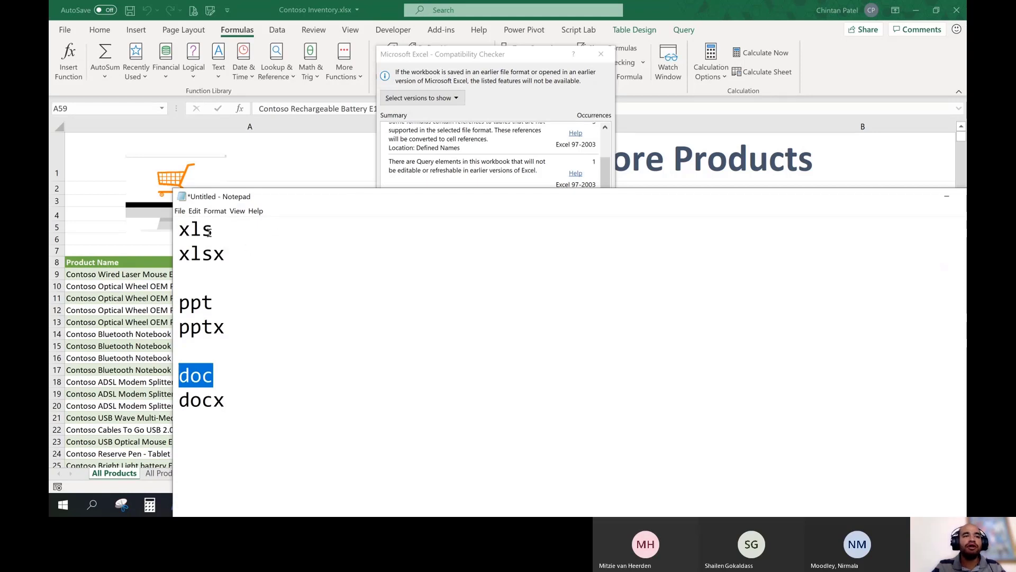
{"action": "left_click_drag", "start_coordinate": [234, 256], "coordinate": [176, 265]}
{"action": "left_click_drag", "start_coordinate": [226, 325], "coordinate": [177, 329]}
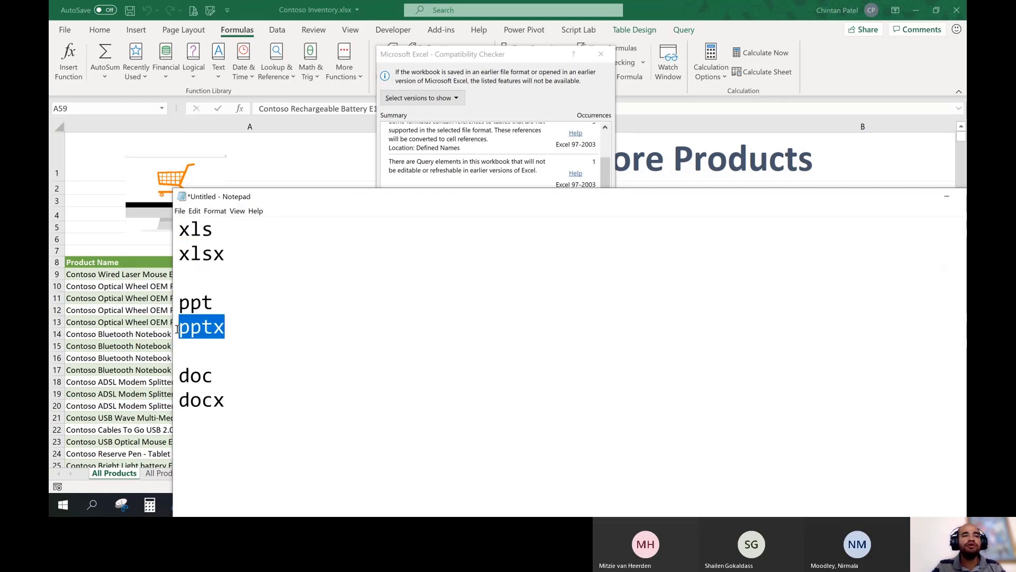
{"action": "left_click_drag", "start_coordinate": [229, 401], "coordinate": [176, 400]}
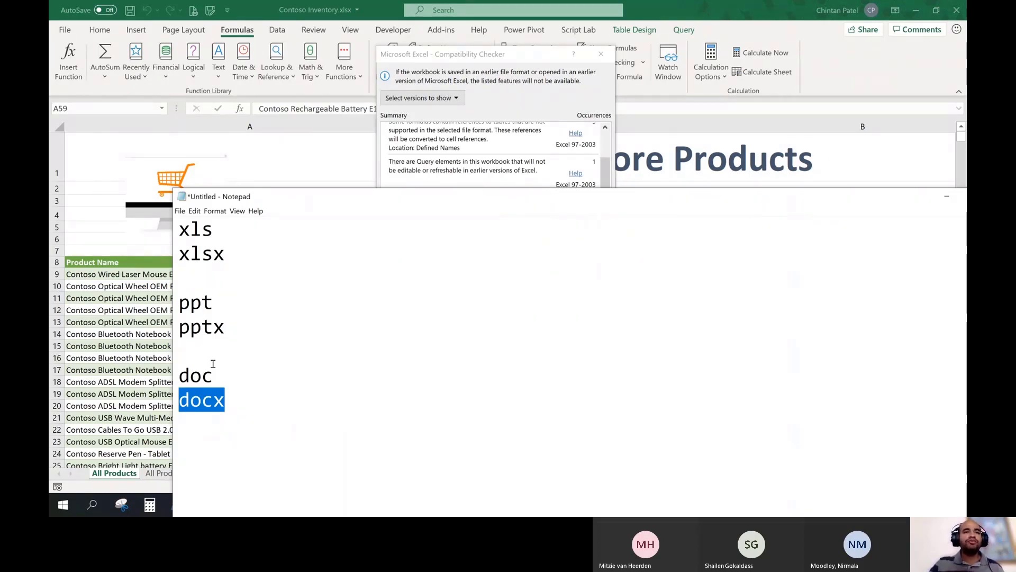
{"action": "double_click", "coordinate": [210, 230]}
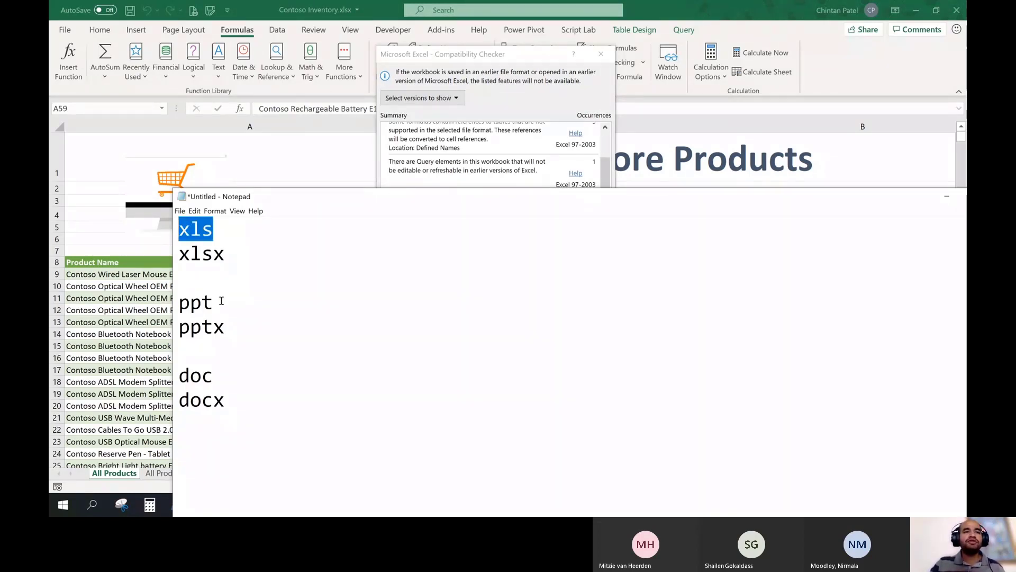
{"action": "double_click", "coordinate": [207, 301]}
{"action": "left_click_drag", "start_coordinate": [213, 377], "coordinate": [170, 376]}
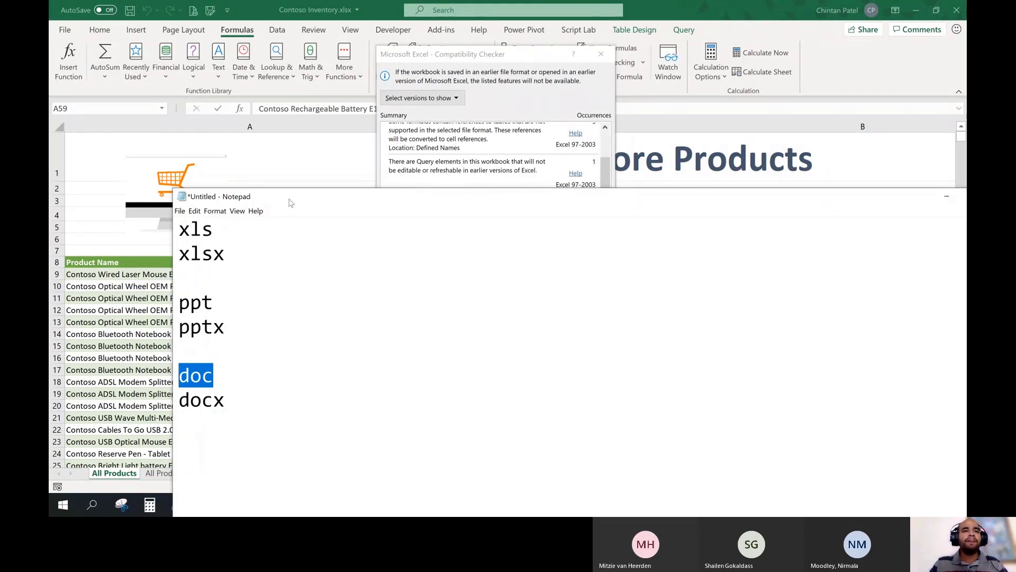
{"action": "left_click_drag", "start_coordinate": [291, 197], "coordinate": [282, 195]}
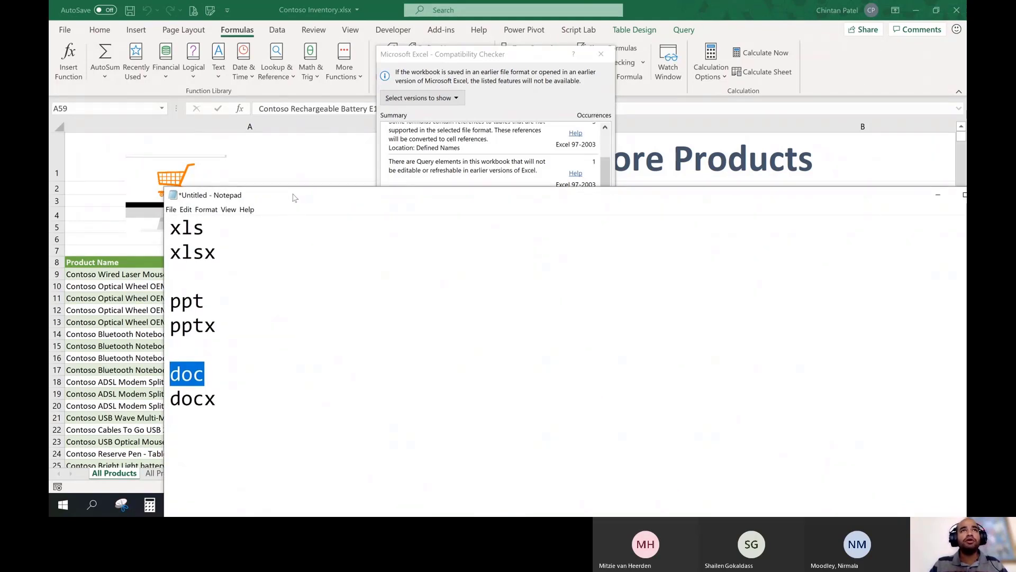
Highlight xlsx, xls, ppt and xlsx again while shifting the Notepad window further left.
{"action": "left_click", "coordinate": [223, 228]}
{"action": "left_click_drag", "start_coordinate": [222, 251], "coordinate": [160, 251]}
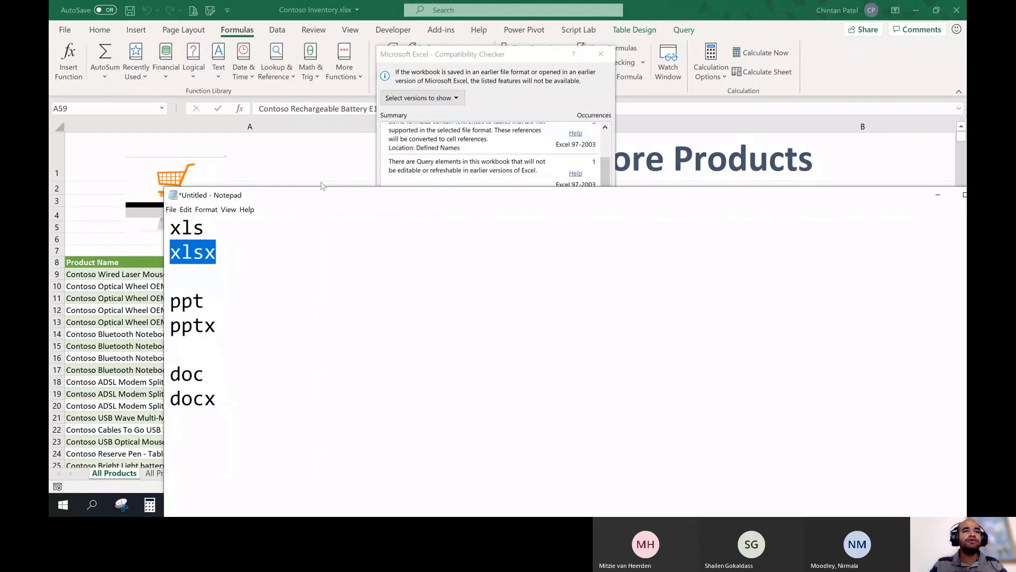
{"action": "left_click_drag", "start_coordinate": [329, 197], "coordinate": [266, 197]}
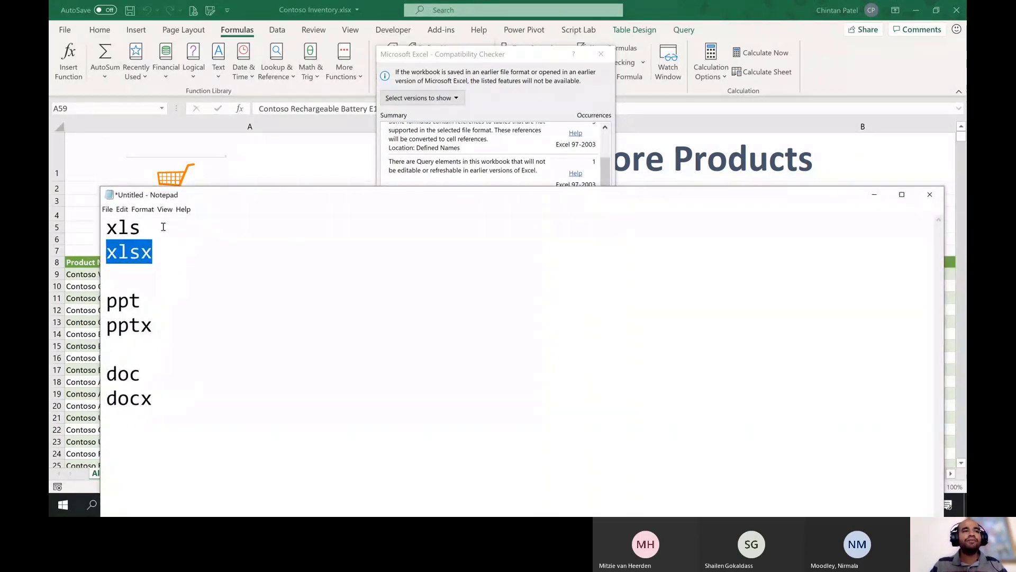
{"action": "left_click_drag", "start_coordinate": [164, 227], "coordinate": [98, 229]}
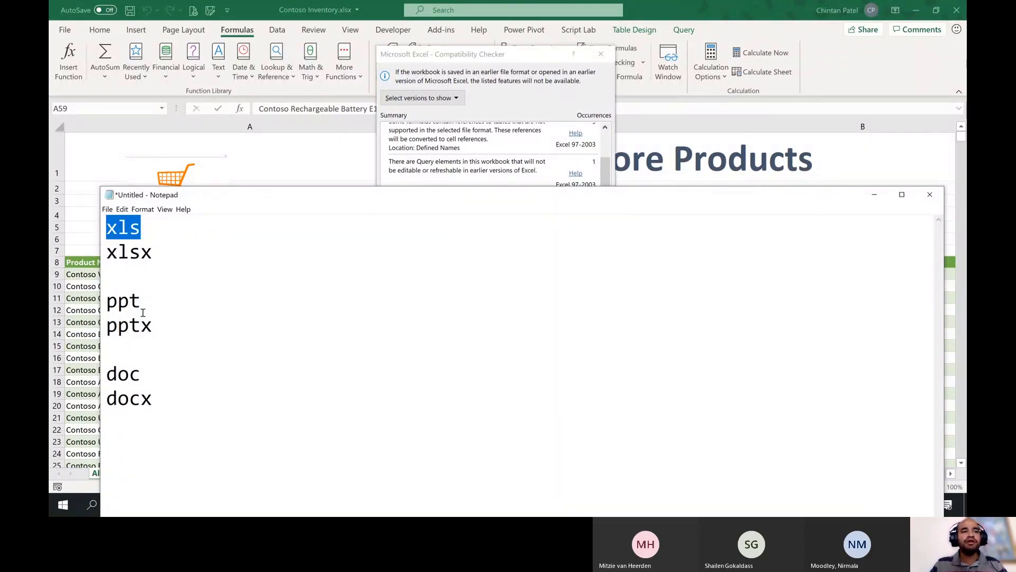
{"action": "left_click_drag", "start_coordinate": [142, 305], "coordinate": [115, 308]}
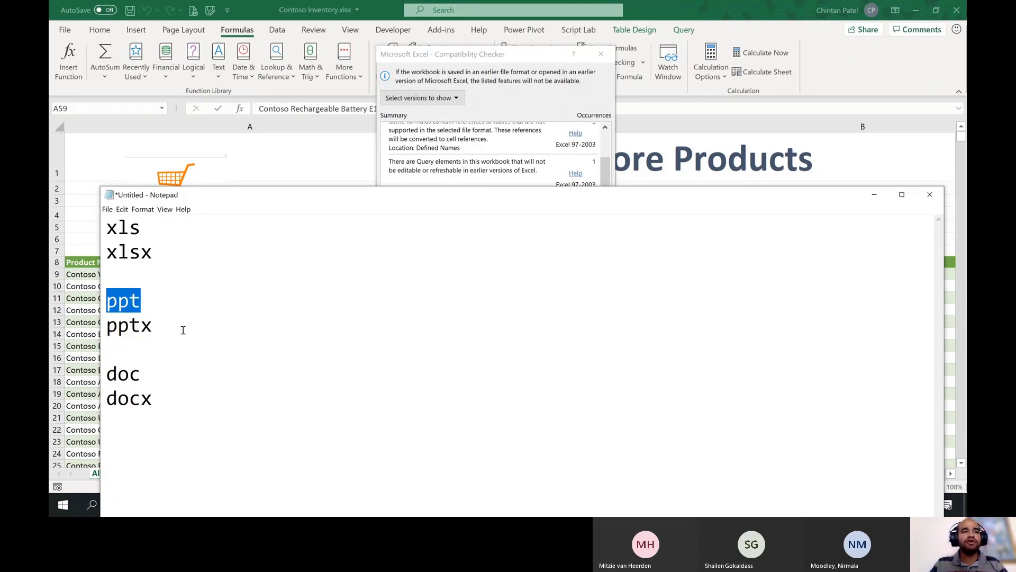
{"action": "left_click_drag", "start_coordinate": [160, 262], "coordinate": [104, 259]}
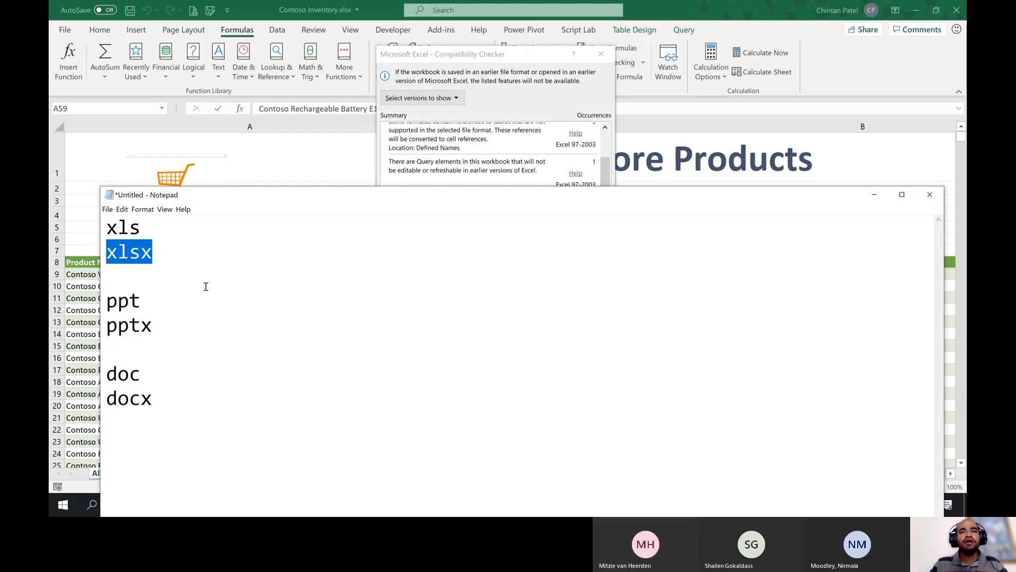
Close Notepad with Don't Save, widen and reread the Compatibility Checker report, then dismiss it with OK.
{"action": "left_click", "coordinate": [930, 195]}
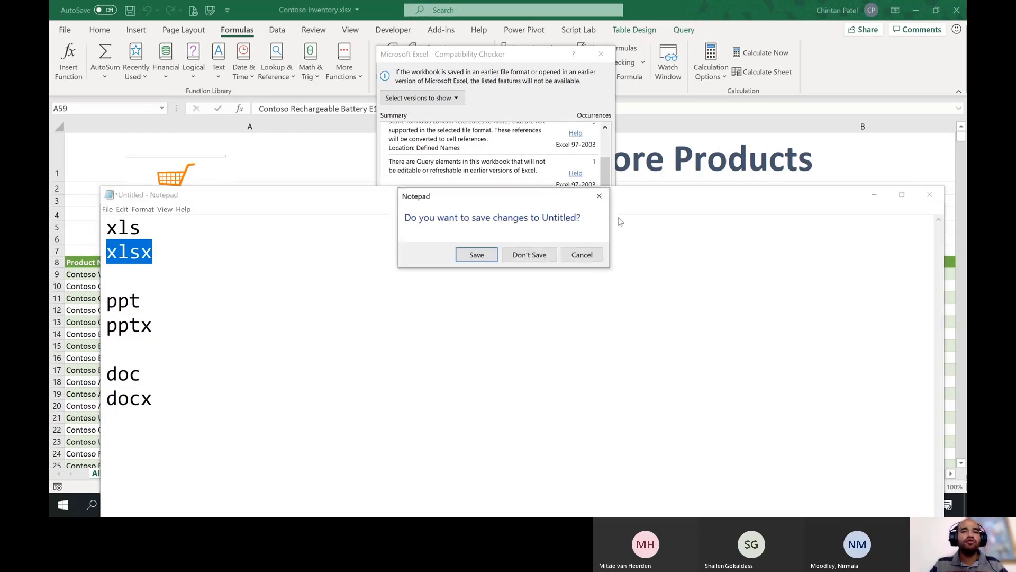
{"action": "left_click", "coordinate": [531, 256]}
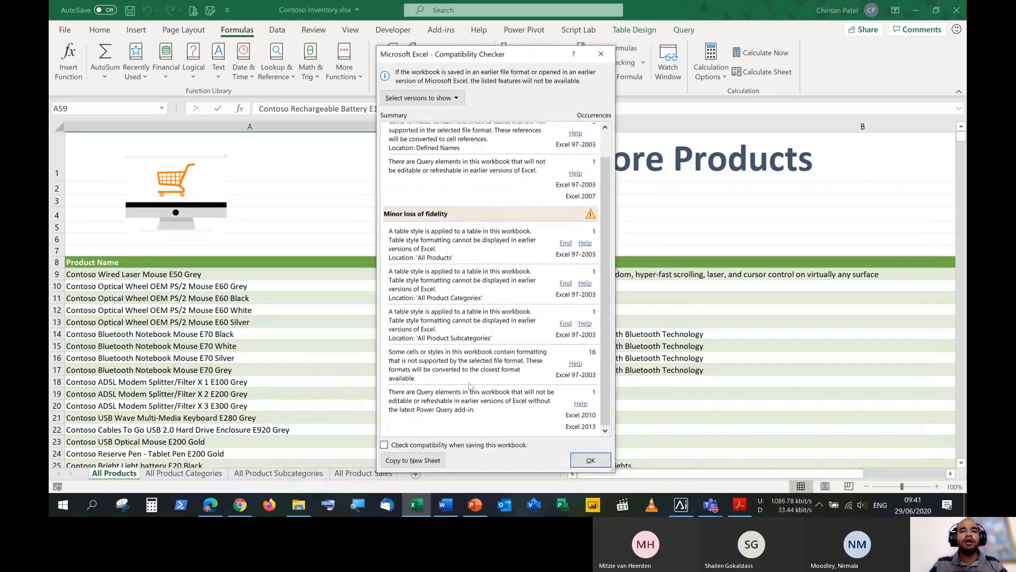
{"action": "scroll", "coordinate": [466, 389], "scroll_direction": "up", "scroll_amount": 2}
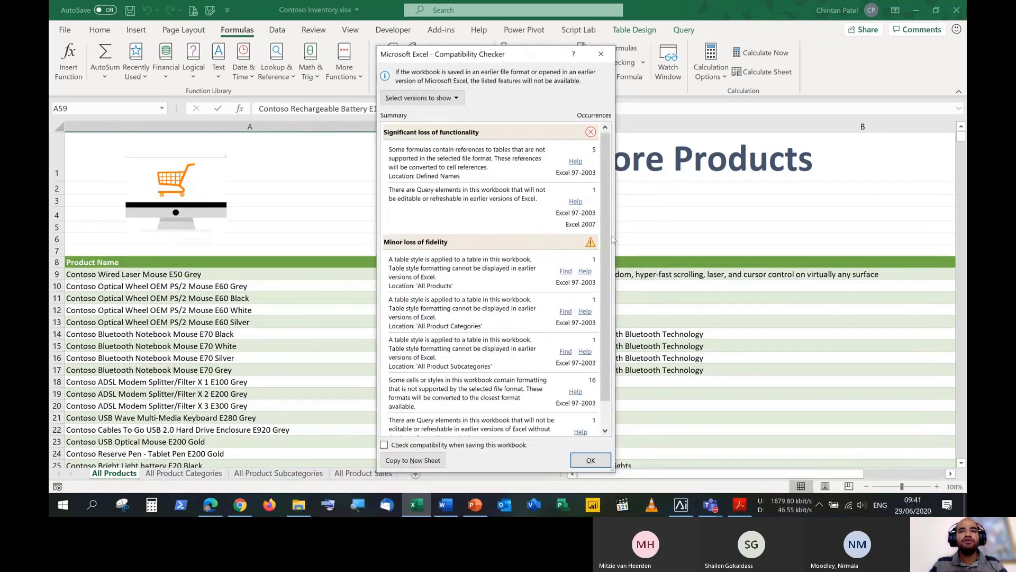
{"action": "left_click_drag", "start_coordinate": [615, 236], "coordinate": [661, 235]}
{"action": "scroll", "coordinate": [556, 239], "scroll_direction": "down", "scroll_amount": 1}
{"action": "scroll", "coordinate": [544, 245], "scroll_direction": "up", "scroll_amount": 1}
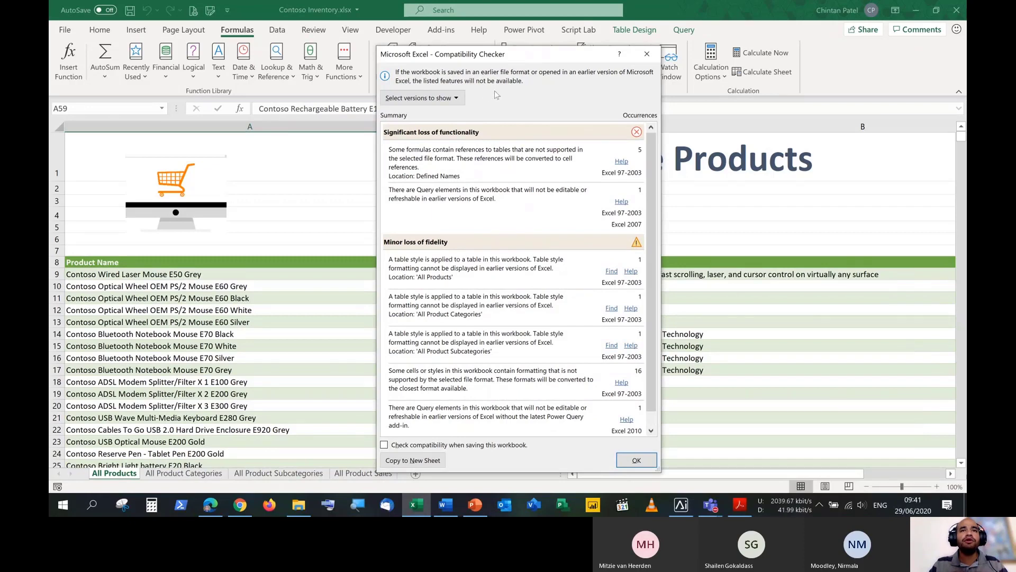
{"action": "left_click", "coordinate": [637, 461]}
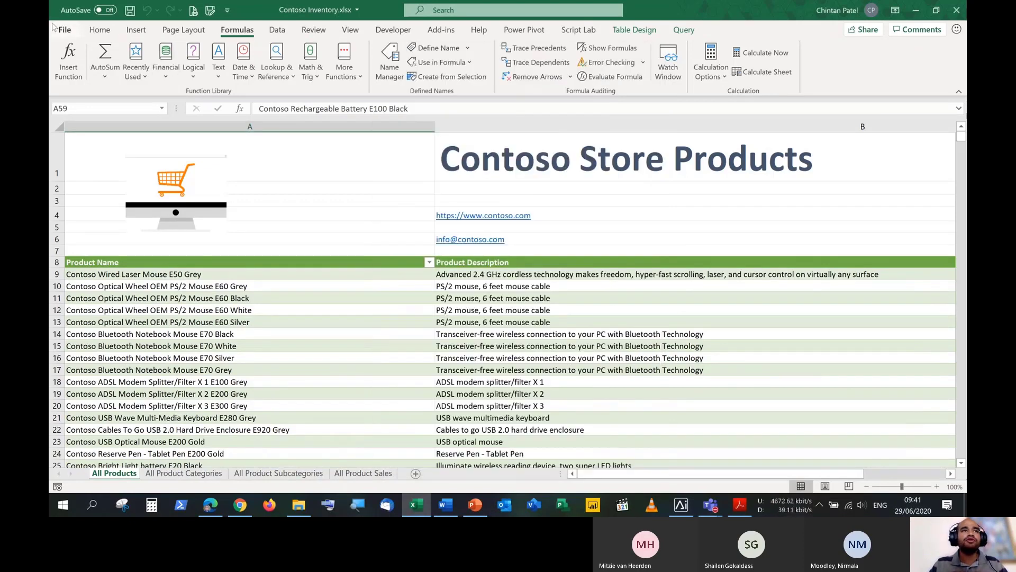
Go to File > Info and show the Check for Issues dropdown, then dismiss it.
{"action": "left_click", "coordinate": [60, 30]}
{"action": "left_click", "coordinate": [92, 134]}
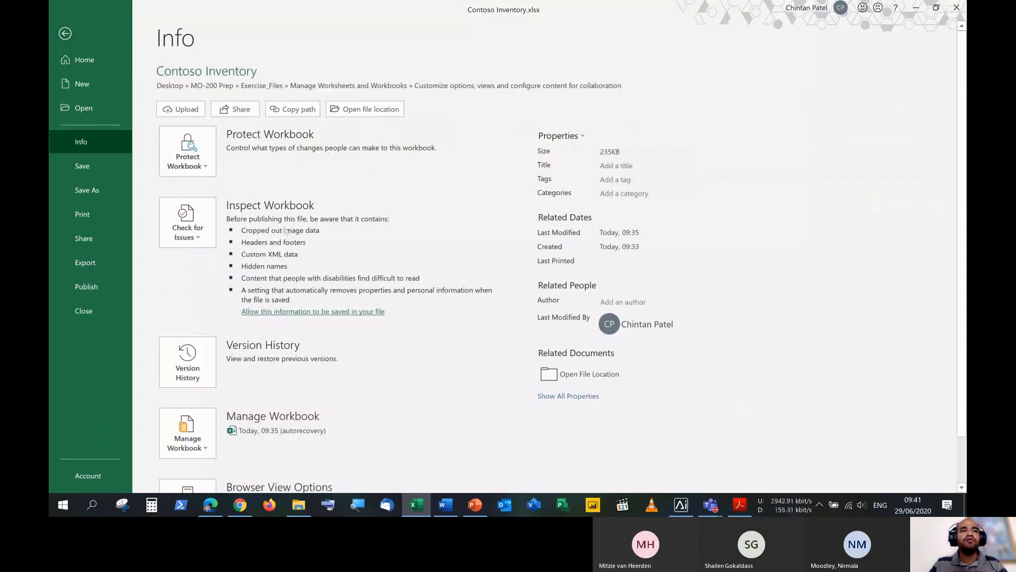
{"action": "left_click", "coordinate": [204, 222]}
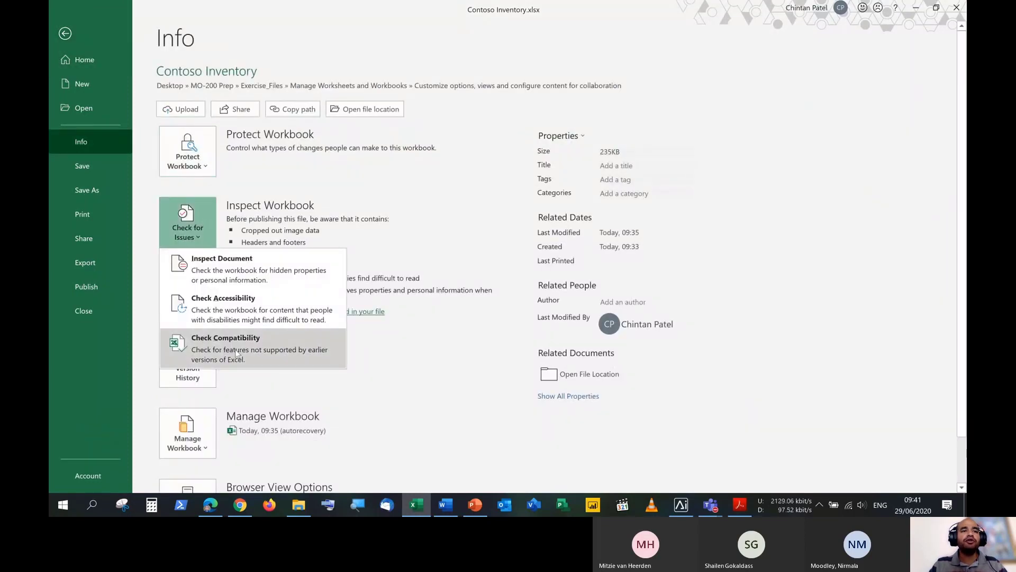
{"action": "left_click", "coordinate": [334, 181]}
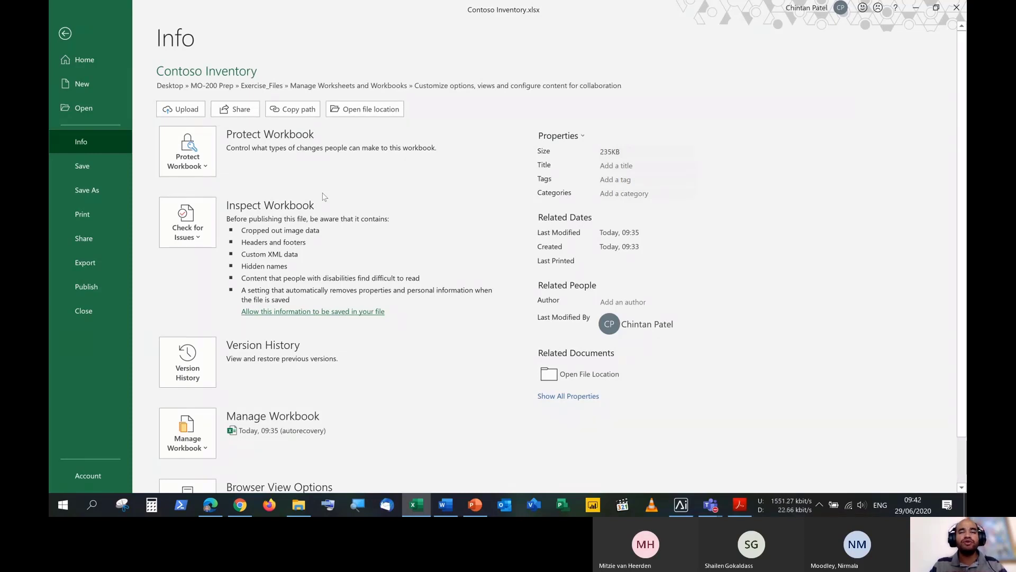
Reopen the Check for Issues dropdown and choose Check Accessibility.
{"action": "left_click", "coordinate": [176, 238]}
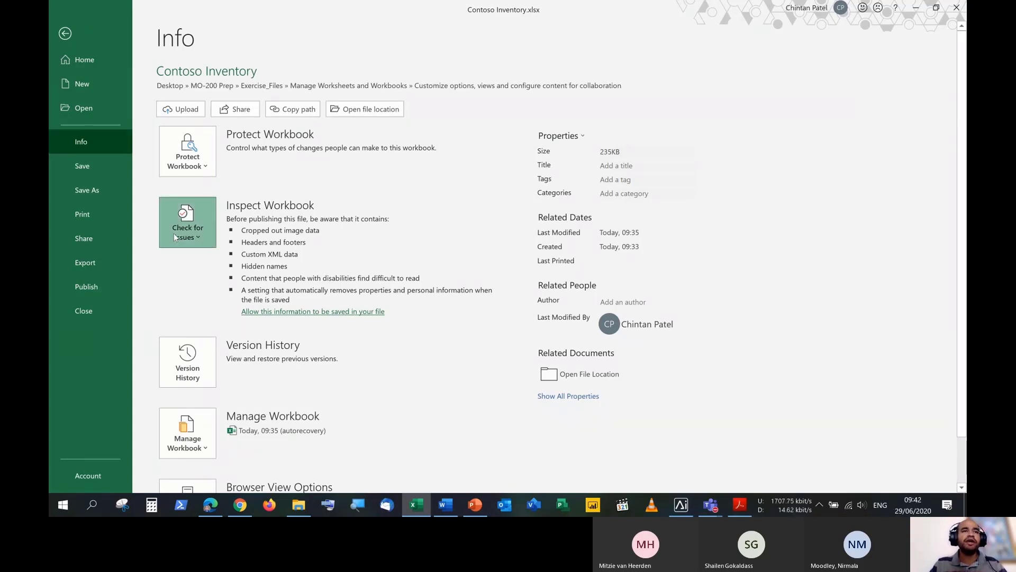
{"action": "left_click", "coordinate": [444, 334]}
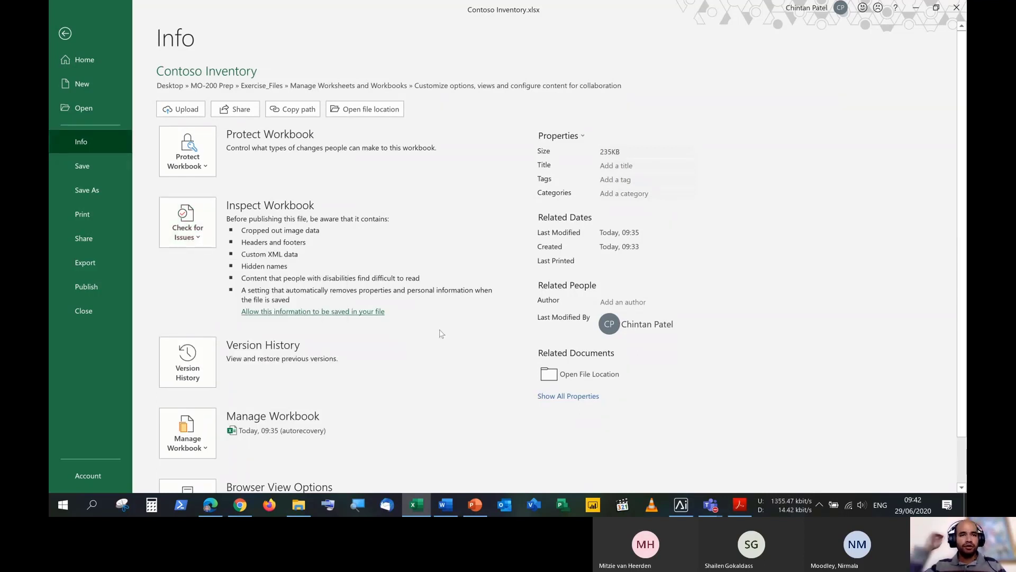
{"action": "left_click", "coordinate": [179, 231]}
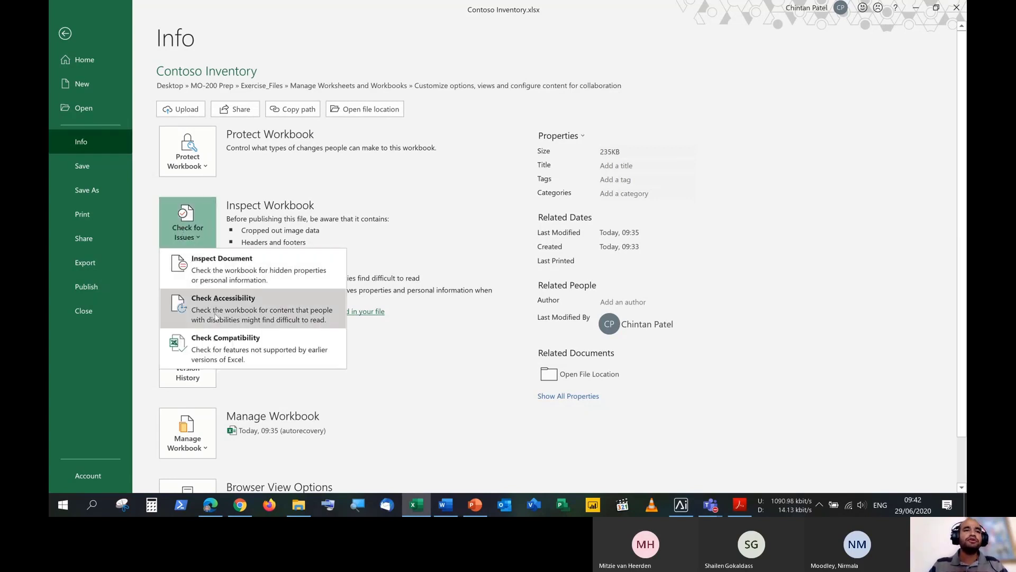
{"action": "left_click", "coordinate": [269, 300]}
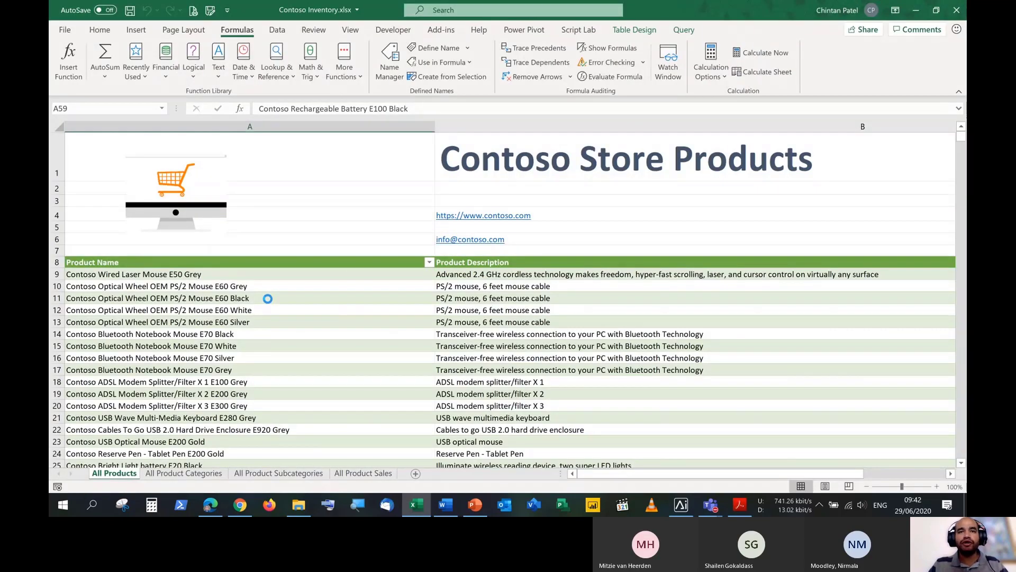
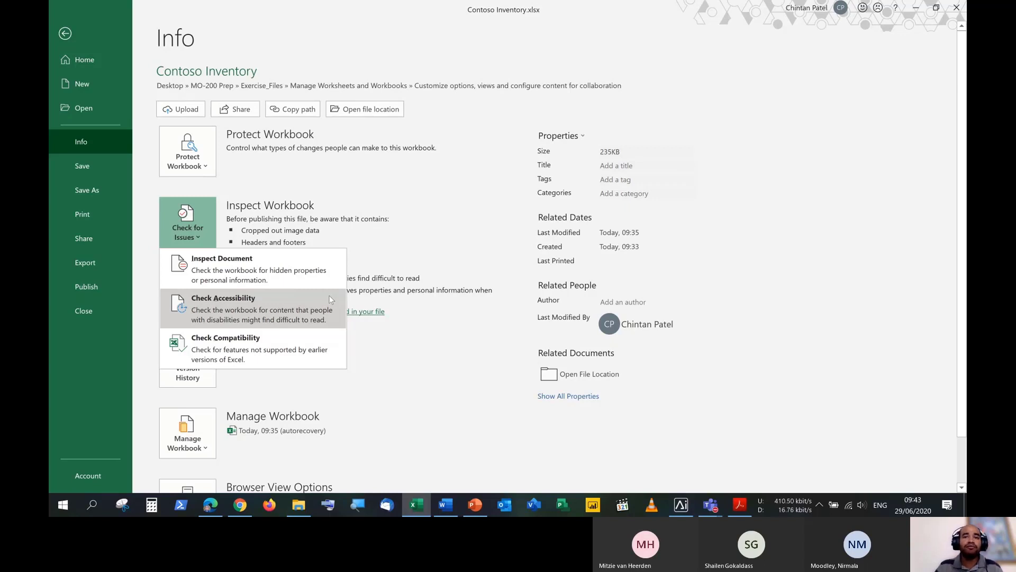
Run Check Accessibility on Contoso Inventory.xlsx from the File Info page's Check for Issues list.
{"action": "left_click", "coordinate": [79, 38]}
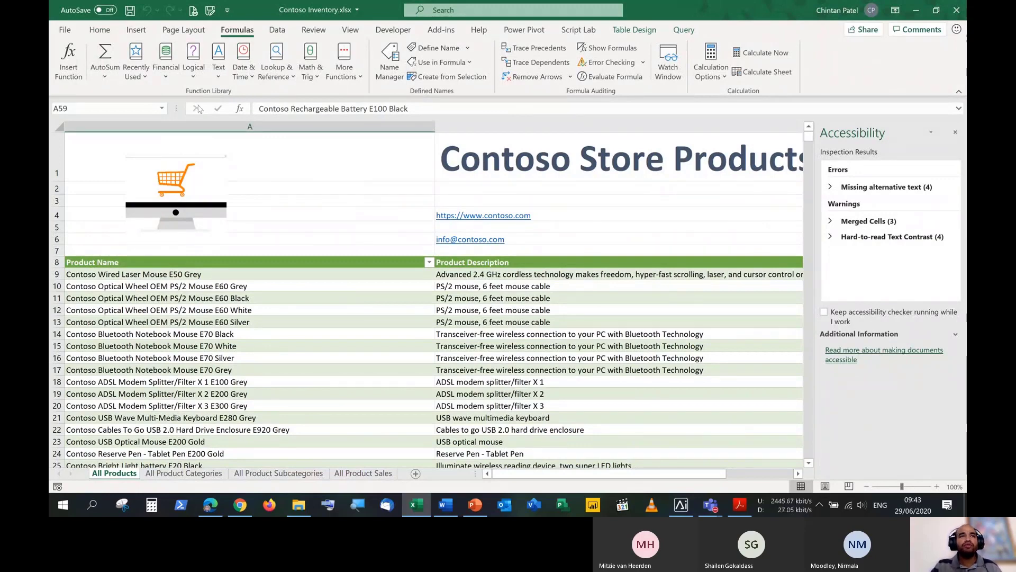
{"action": "left_click", "coordinate": [59, 30]}
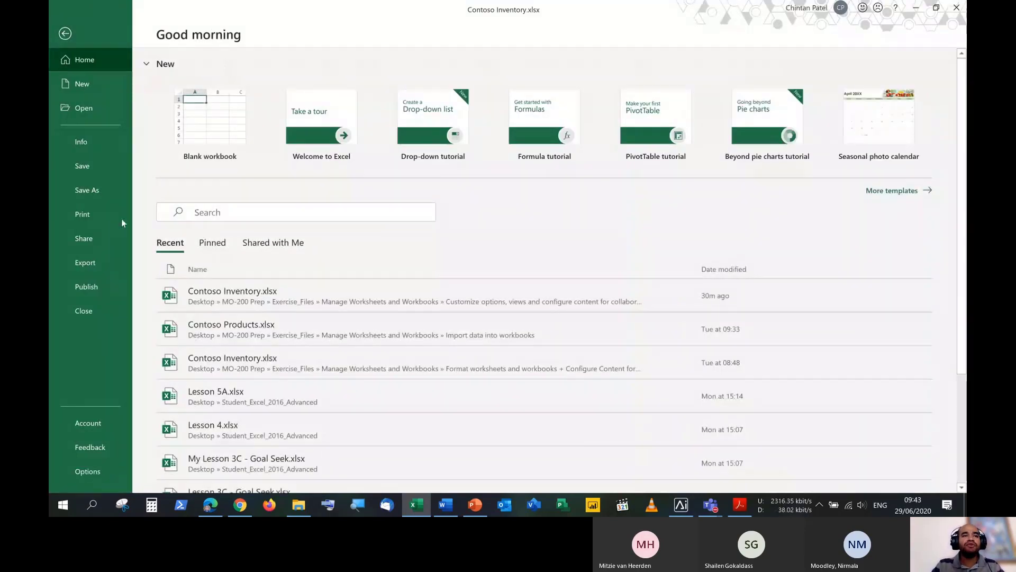
{"action": "left_click", "coordinate": [105, 145]}
{"action": "left_click", "coordinate": [187, 225]}
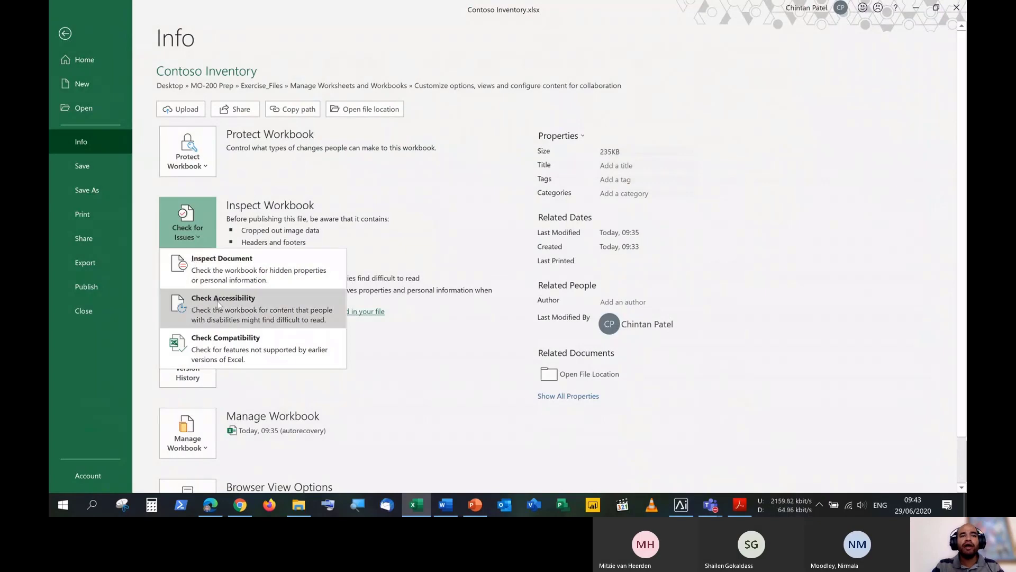
{"action": "left_click", "coordinate": [222, 298]}
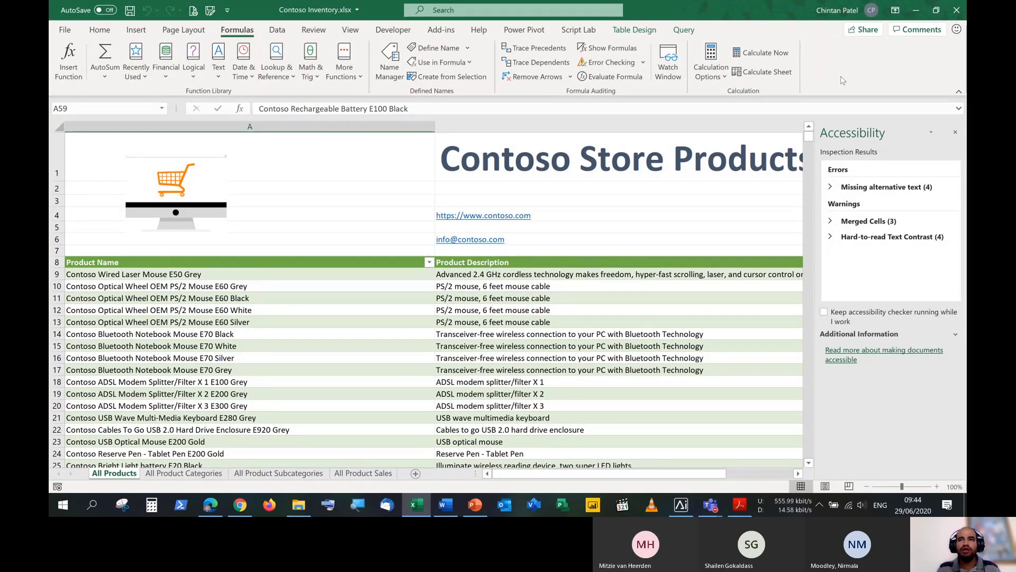
Expand the missing alternative text errors and nudge the cart-and-monitor picture slightly right and down.
{"action": "left_click", "coordinate": [831, 190]}
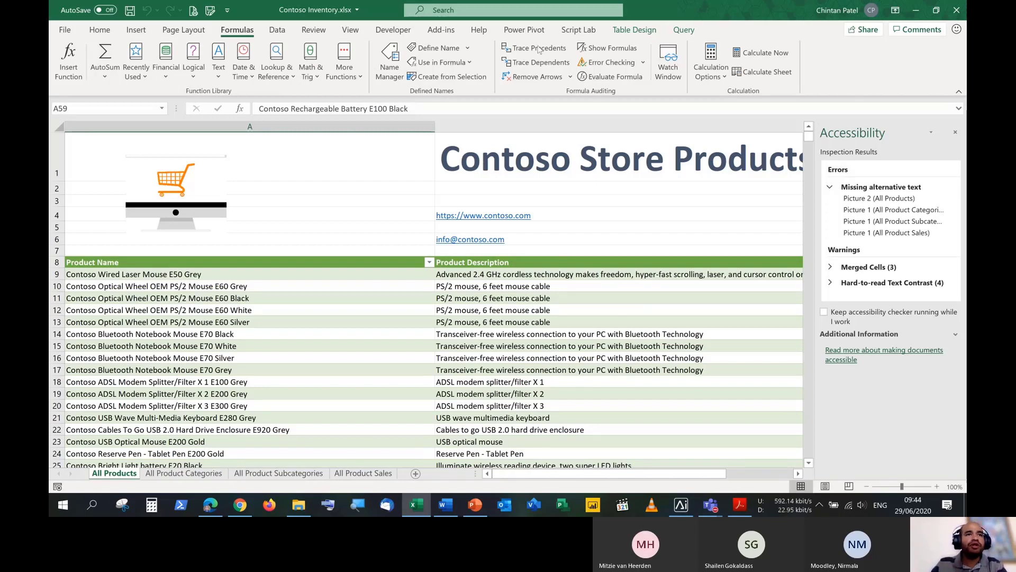
{"action": "left_click", "coordinate": [157, 194]}
{"action": "left_click_drag", "start_coordinate": [180, 188], "coordinate": [235, 199]}
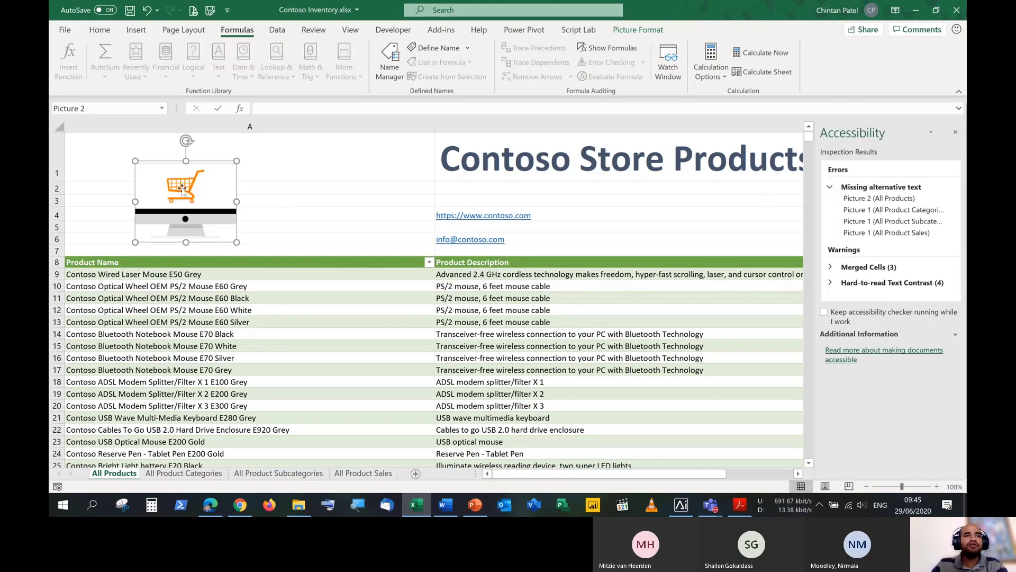
{"action": "left_click", "coordinate": [271, 194]}
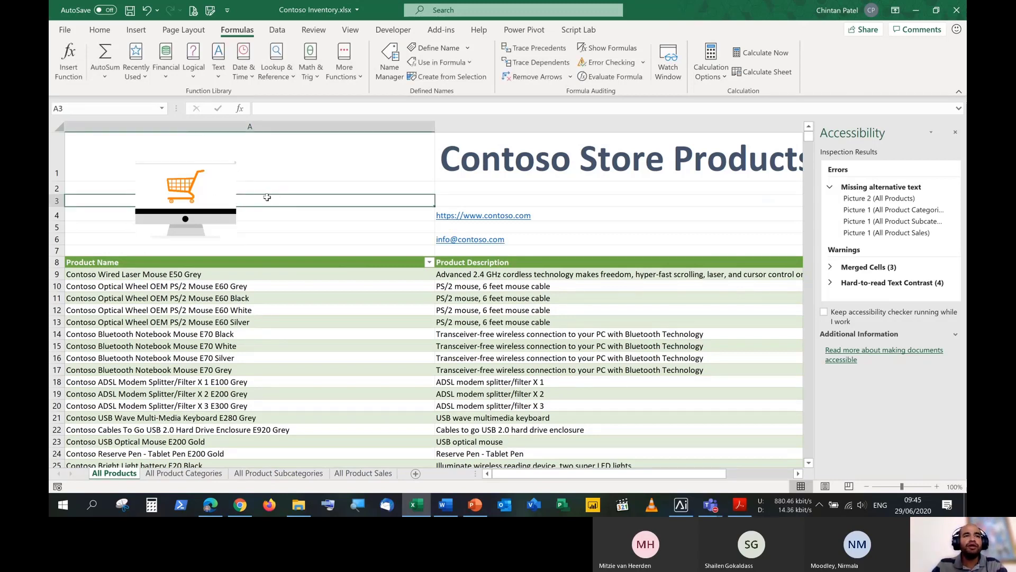
{"action": "left_click", "coordinate": [189, 194]}
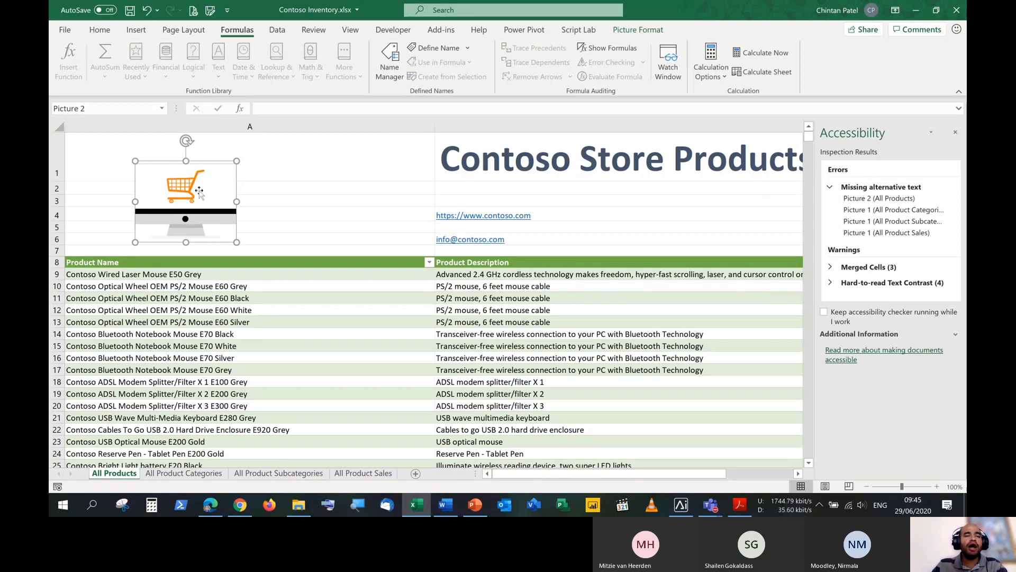
{"action": "left_click", "coordinate": [325, 196]}
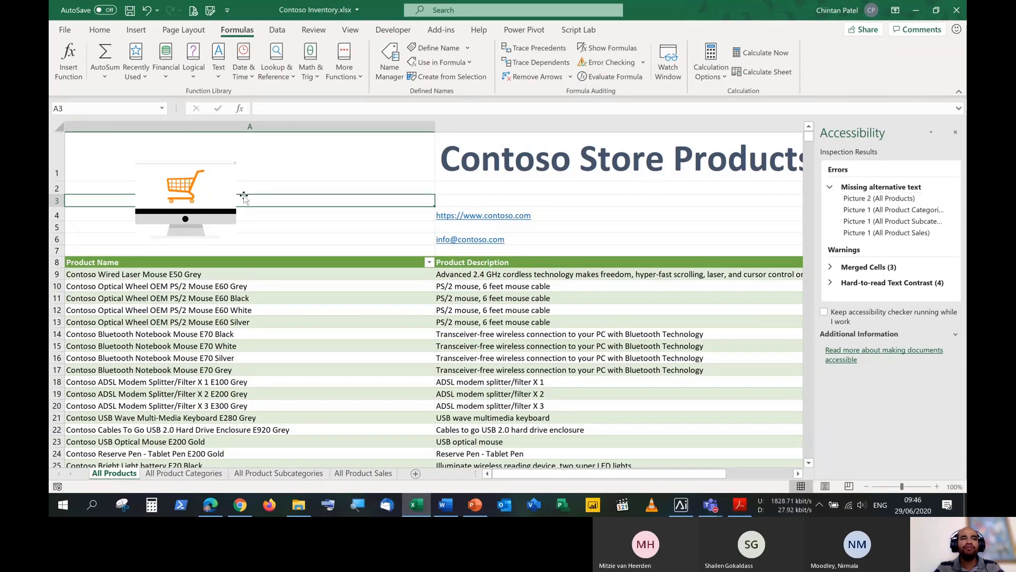
{"action": "left_click", "coordinate": [211, 202]}
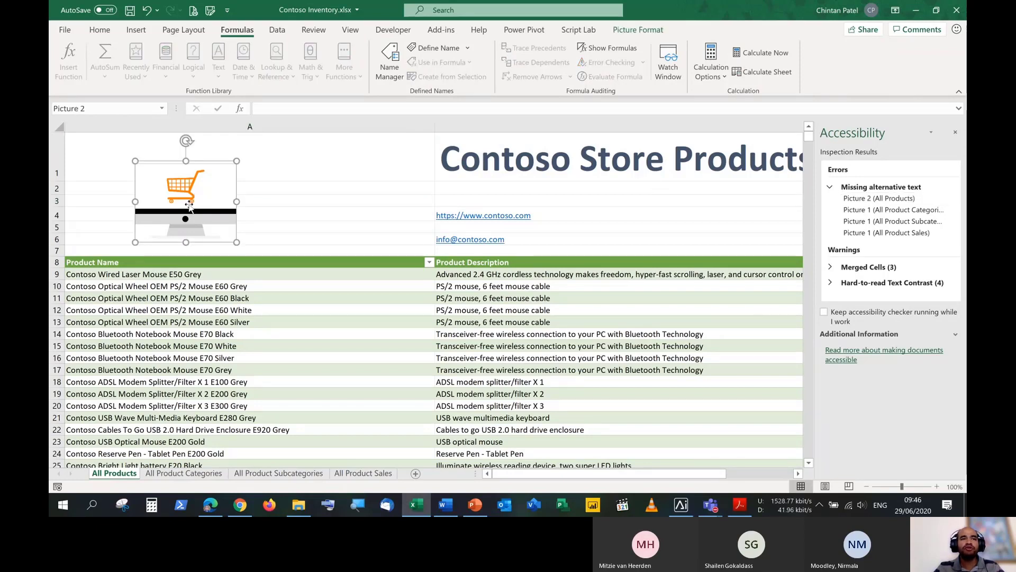
{"action": "left_click", "coordinate": [882, 203]}
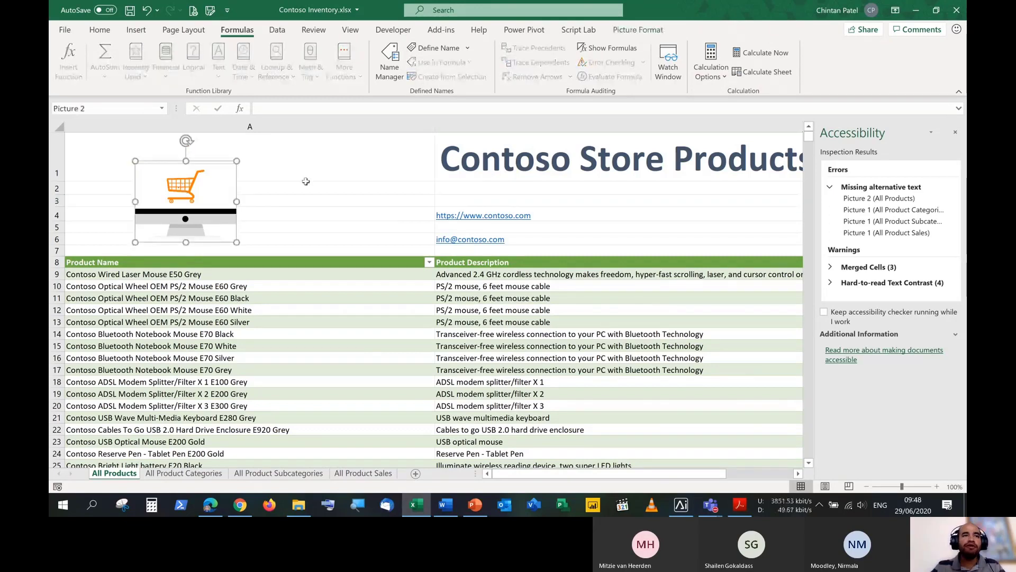
{"action": "left_click", "coordinate": [306, 183]}
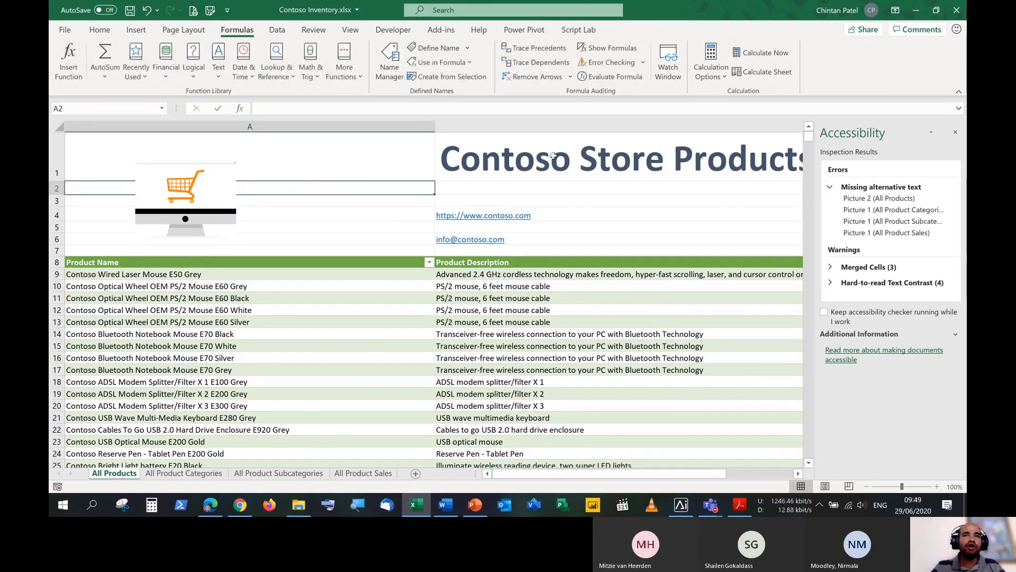
{"action": "mouse_move", "coordinate": [574, 474]}
{"action": "left_mouse_down"}
{"action": "mouse_move", "coordinate": [598, 475]}
{"action": "mouse_move", "coordinate": [565, 478]}
{"action": "left_mouse_up"}
{"action": "left_click", "coordinate": [188, 193]}
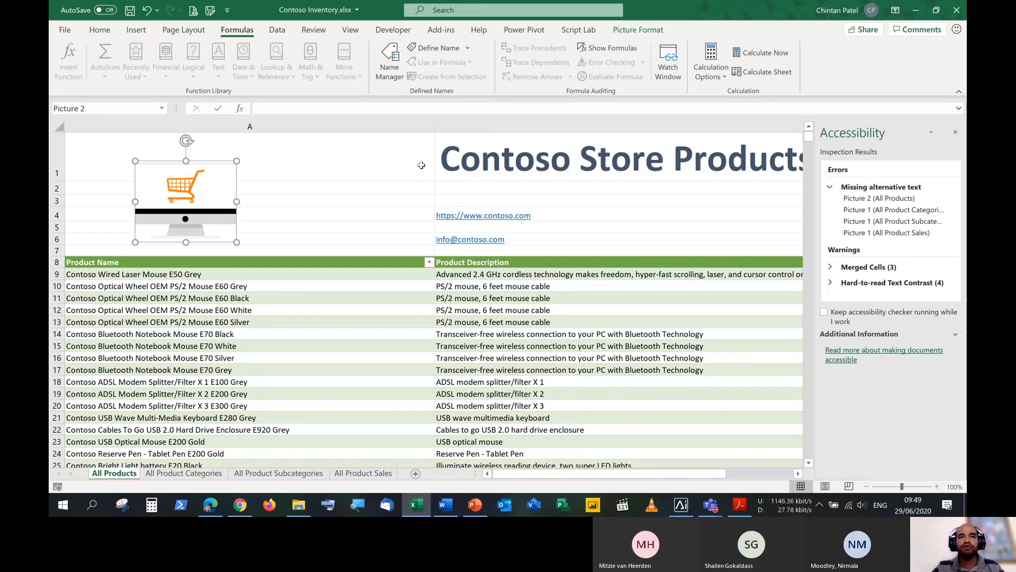
Show Picture 2's alt text fix details, then right-click the cart picture for its actions.
{"action": "left_click", "coordinate": [877, 199]}
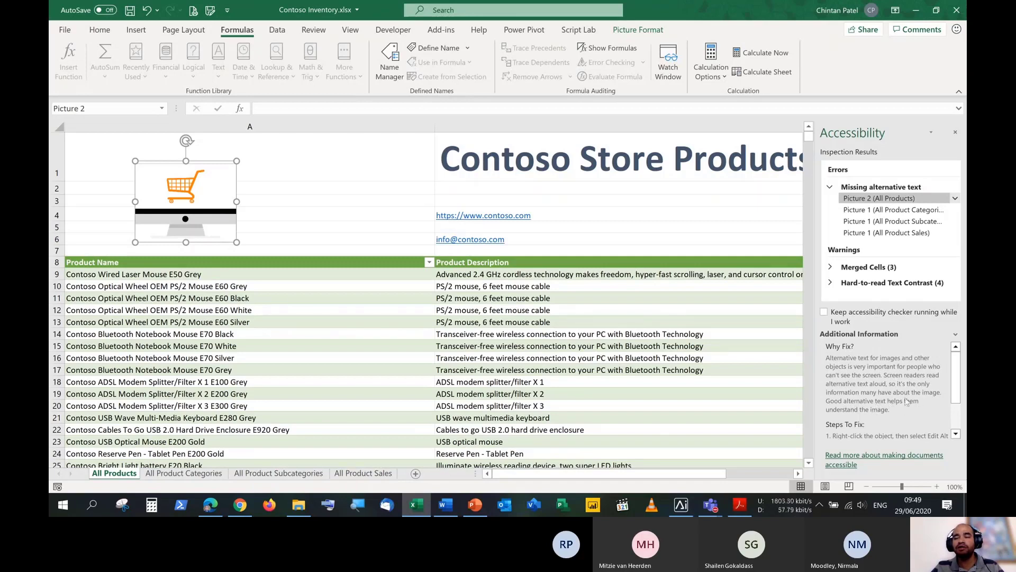
{"action": "mouse_move", "coordinate": [959, 376]}
{"action": "left_mouse_down"}
{"action": "mouse_move", "coordinate": [961, 422]}
{"action": "mouse_move", "coordinate": [959, 374]}
{"action": "left_mouse_up"}
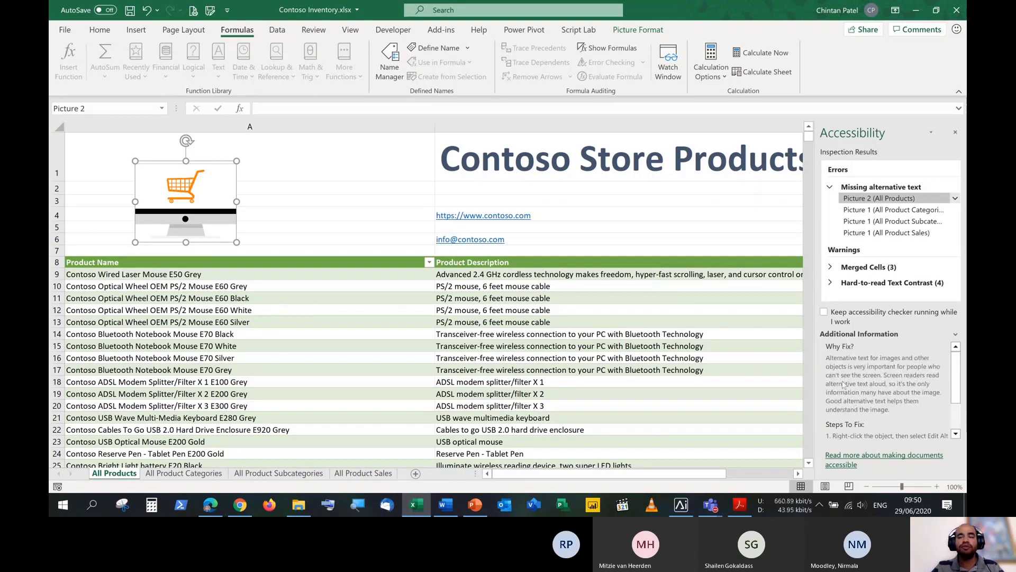
{"action": "right_click", "coordinate": [164, 181]}
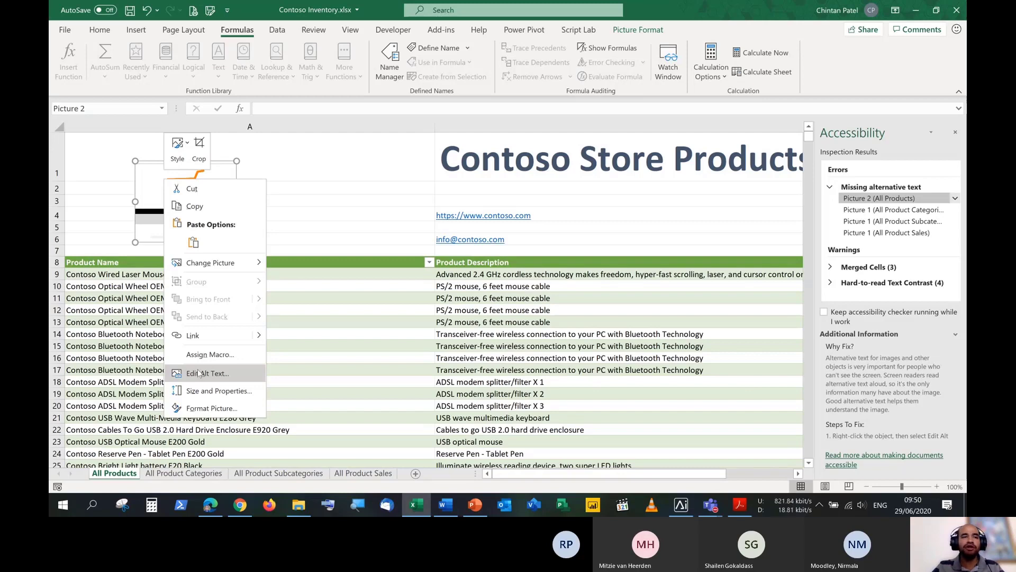
{"action": "left_click", "coordinate": [212, 408]}
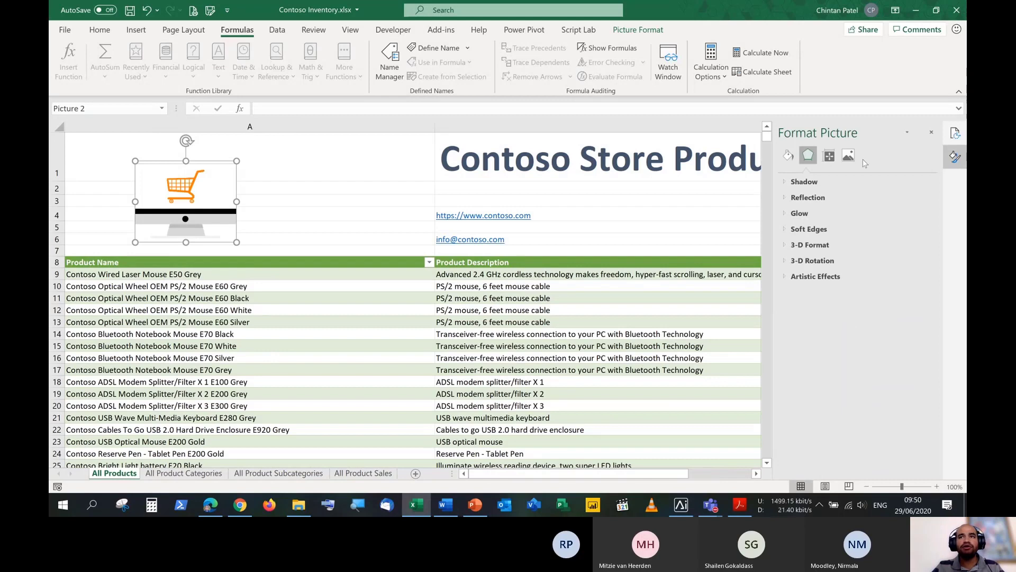
{"action": "left_click", "coordinate": [829, 156]}
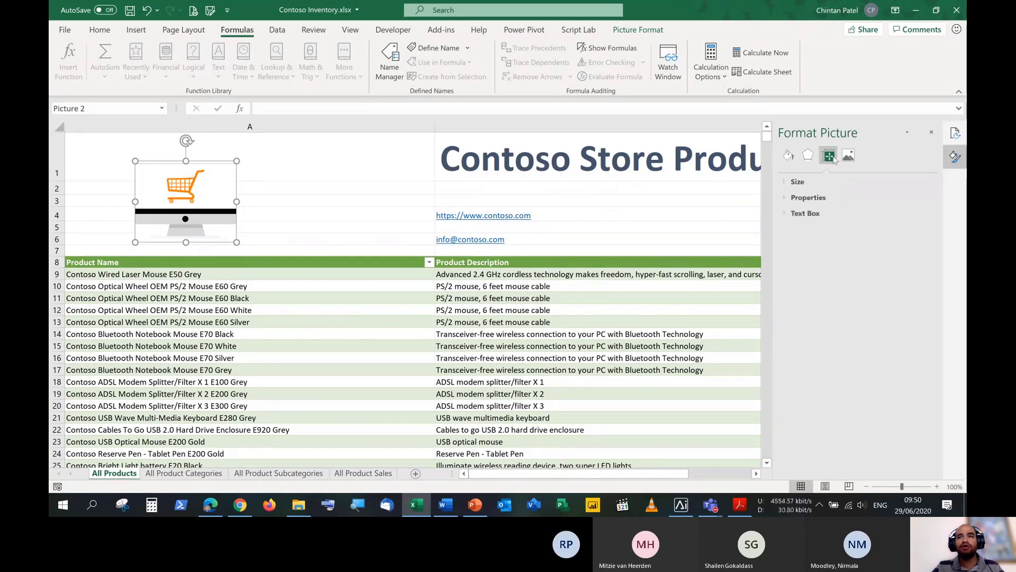
{"action": "left_click", "coordinate": [785, 229]}
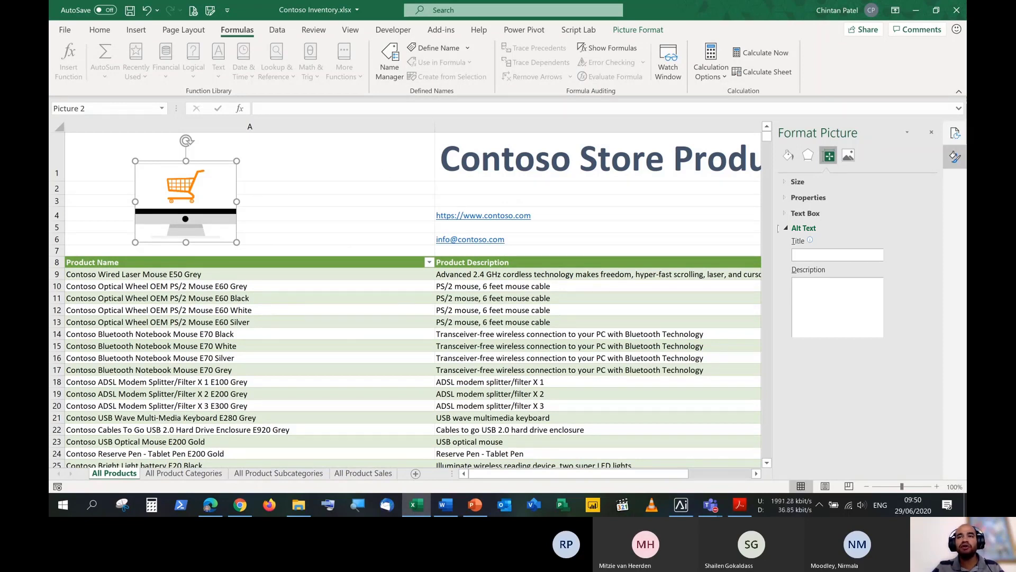
{"action": "left_click", "coordinate": [931, 133]}
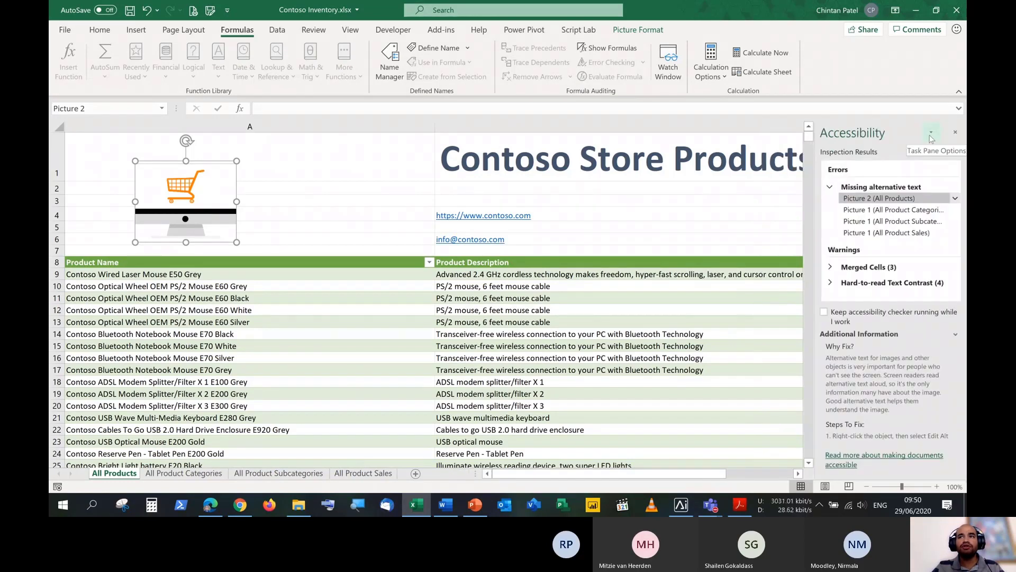
{"action": "right_click", "coordinate": [187, 198]}
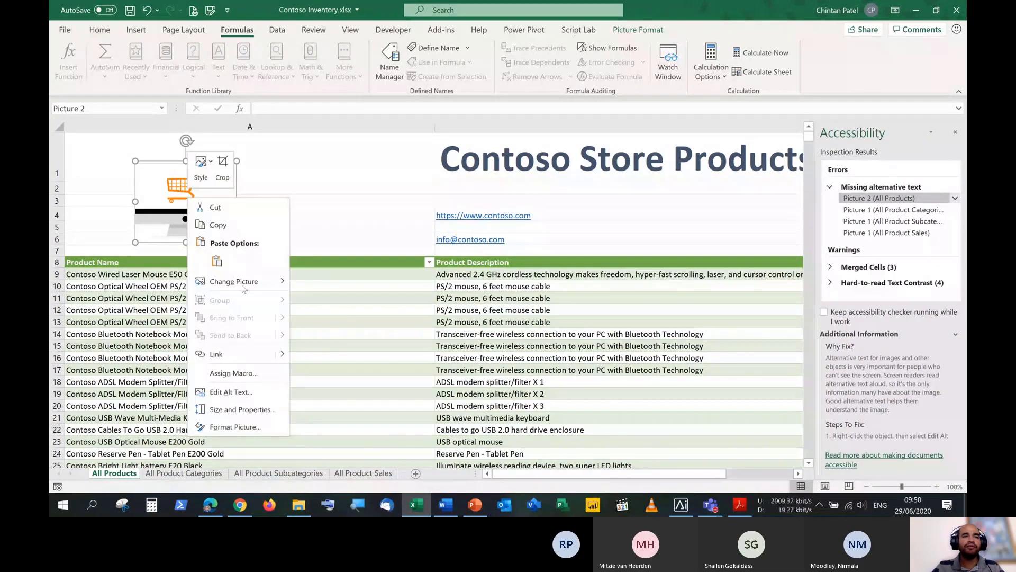
{"action": "left_click", "coordinate": [241, 427]}
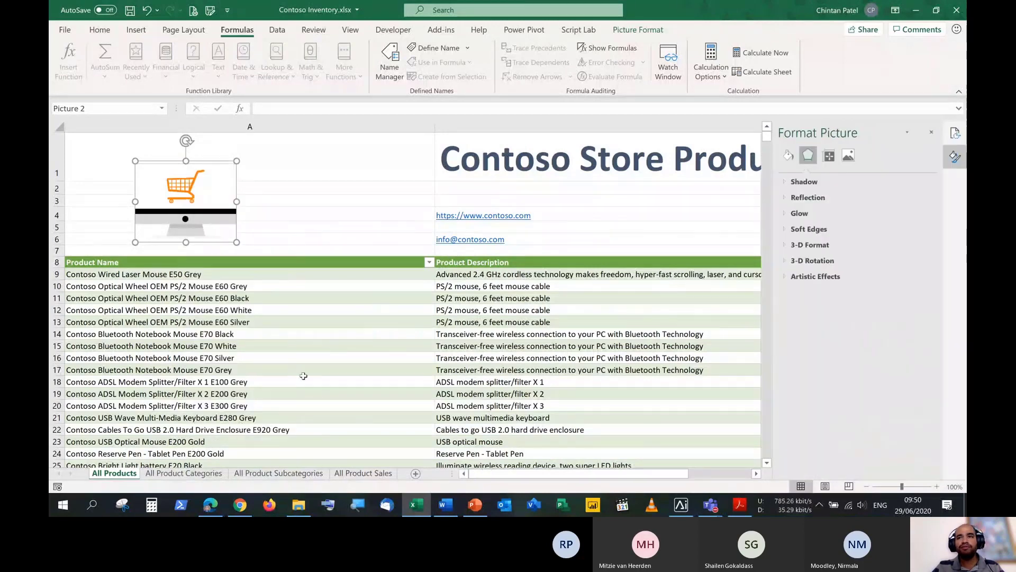
{"action": "left_click", "coordinate": [832, 159]}
{"action": "left_click", "coordinate": [787, 228]}
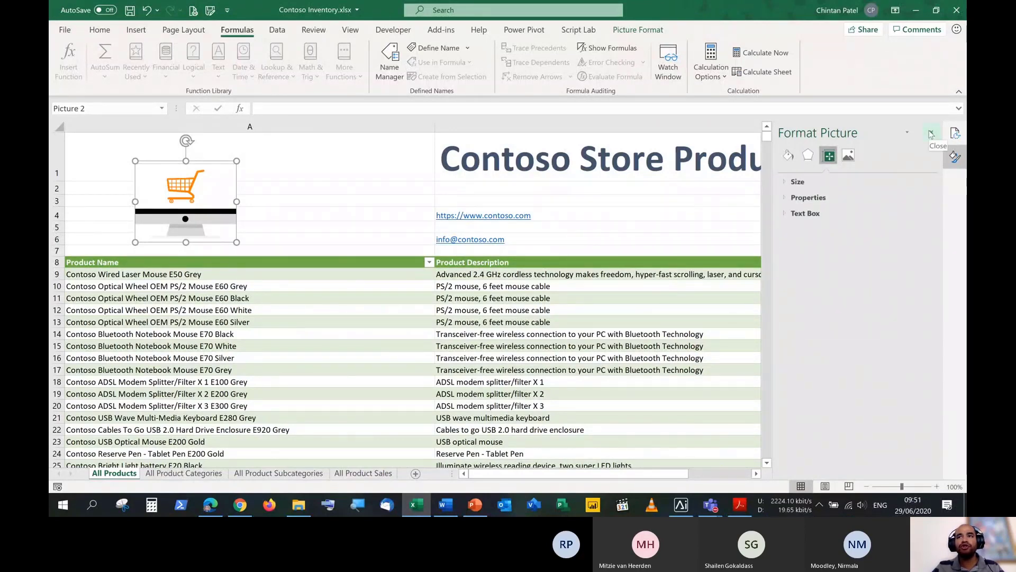
{"action": "left_click", "coordinate": [932, 131]}
{"action": "right_click", "coordinate": [162, 186]}
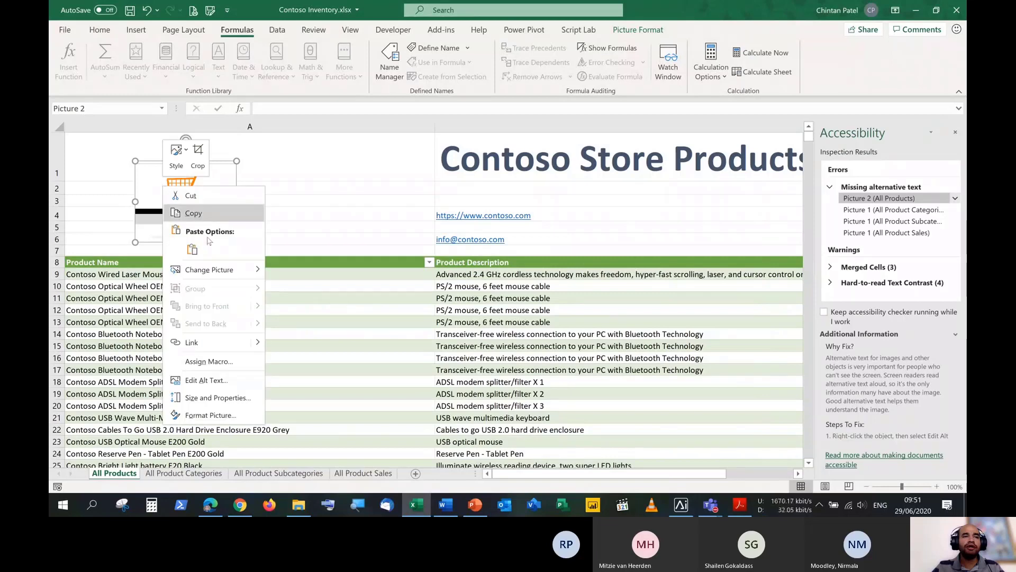
Enter the alt text 'This is the Contoso Store logo' for Picture 2, correcting the 'Conoto' typo.
{"action": "left_click", "coordinate": [208, 380]}
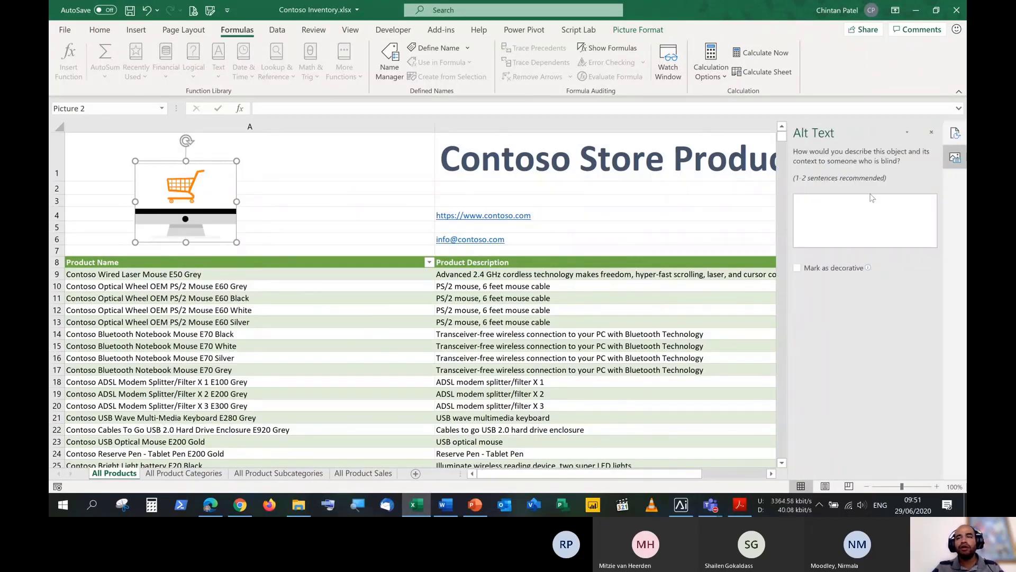
{"action": "left_click", "coordinate": [866, 216]}
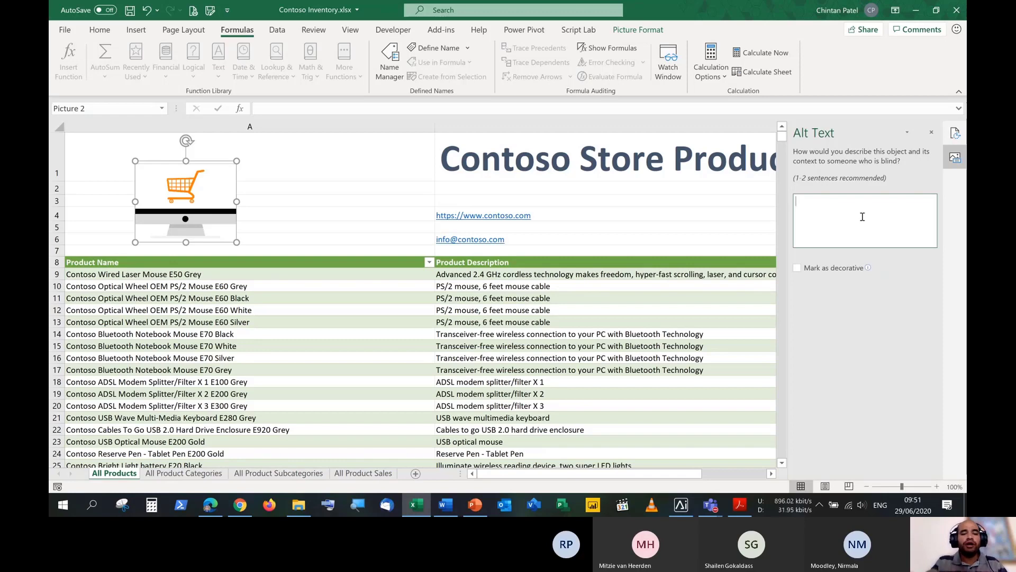
{"action": "type", "text": "Th"}
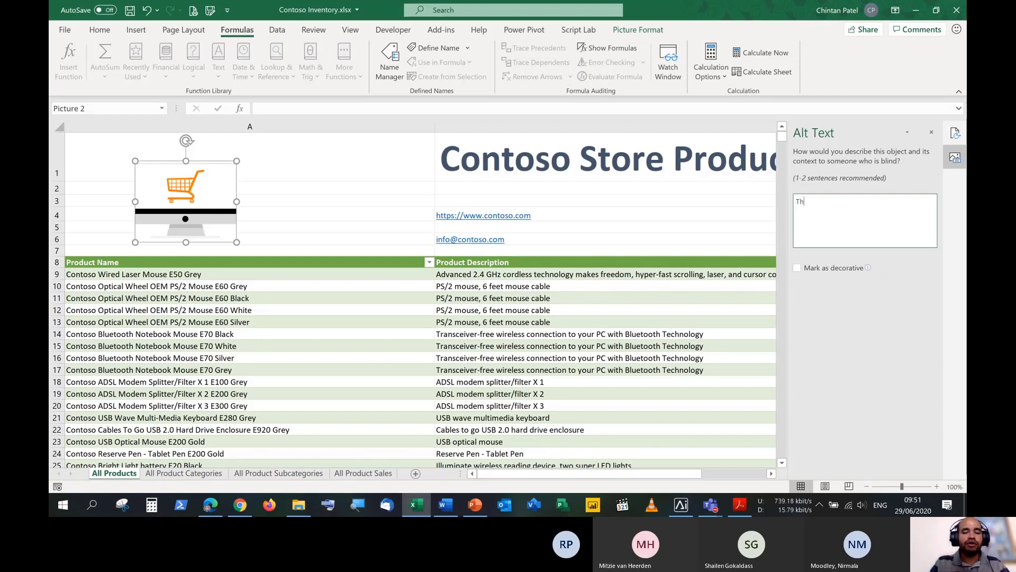
{"action": "type", "text": "is is the"}
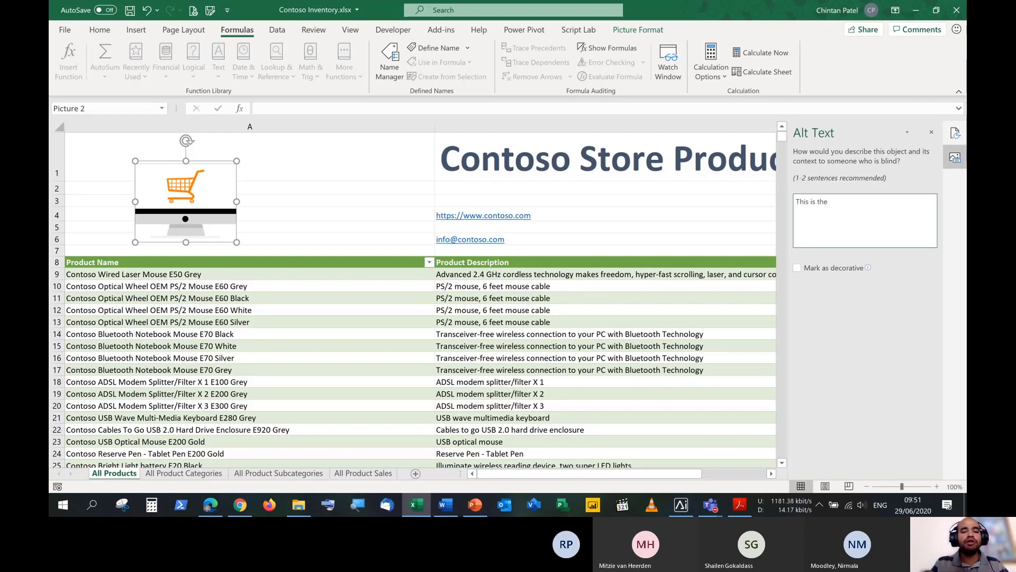
{"action": "type", "text": " Conoto"}
{"action": "key", "text": "BackSpace"}
{"action": "key", "text": "BackSpace"}
{"action": "type", "text": "to"}
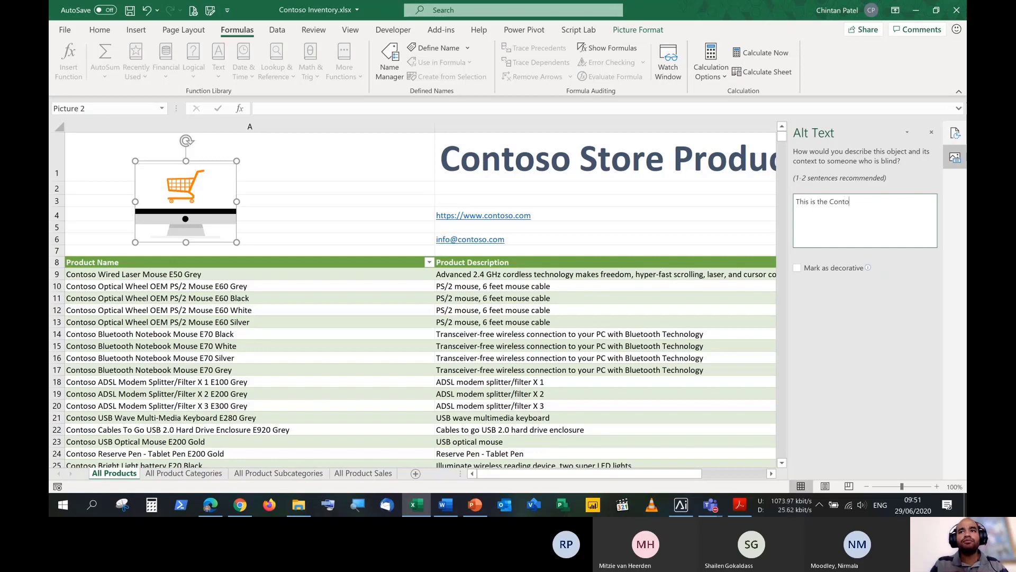
{"action": "type", "text": "so Store logo"}
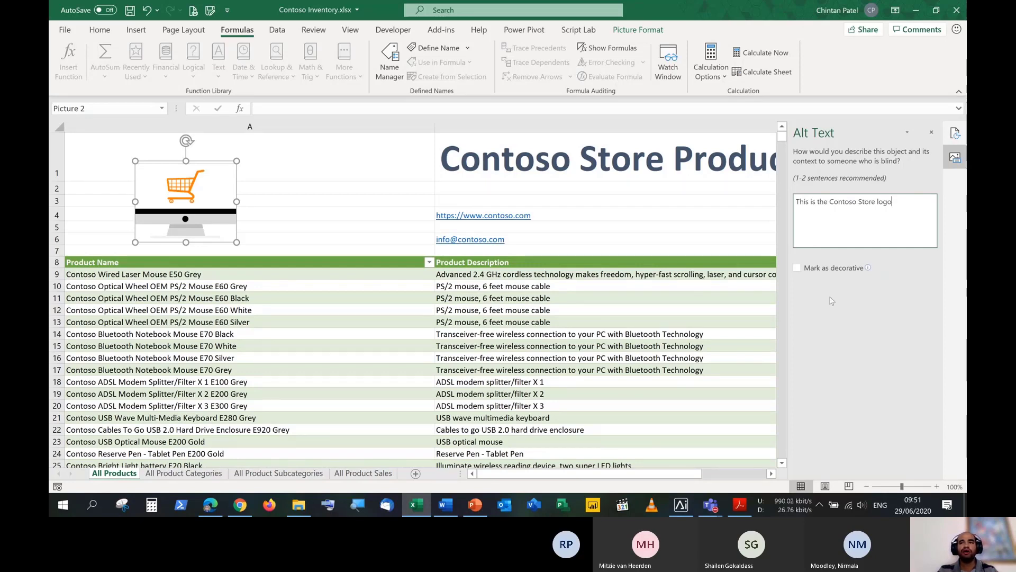
{"action": "mouse_move", "coordinate": [833, 272]}
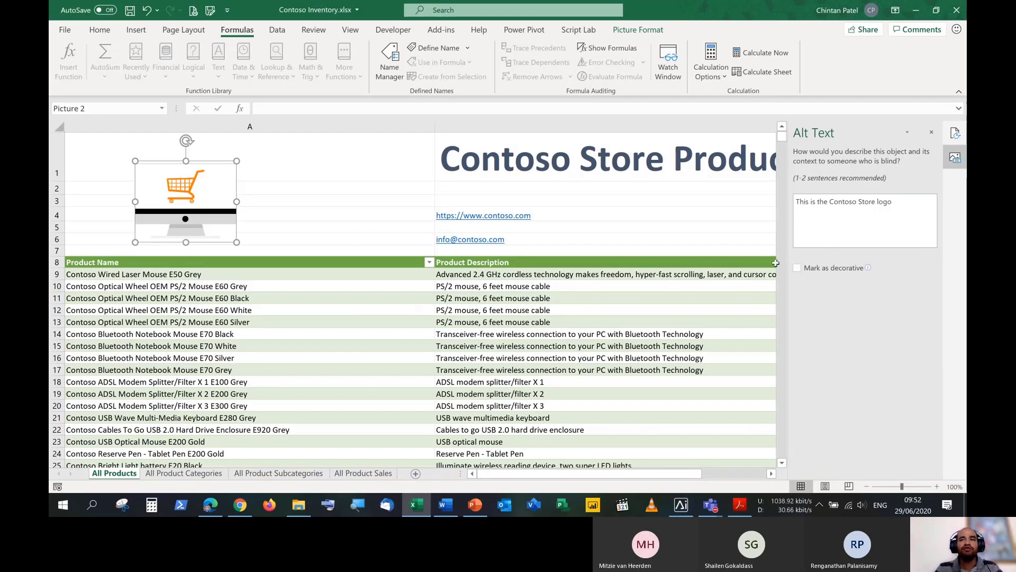
{"action": "mouse_move", "coordinate": [827, 272]}
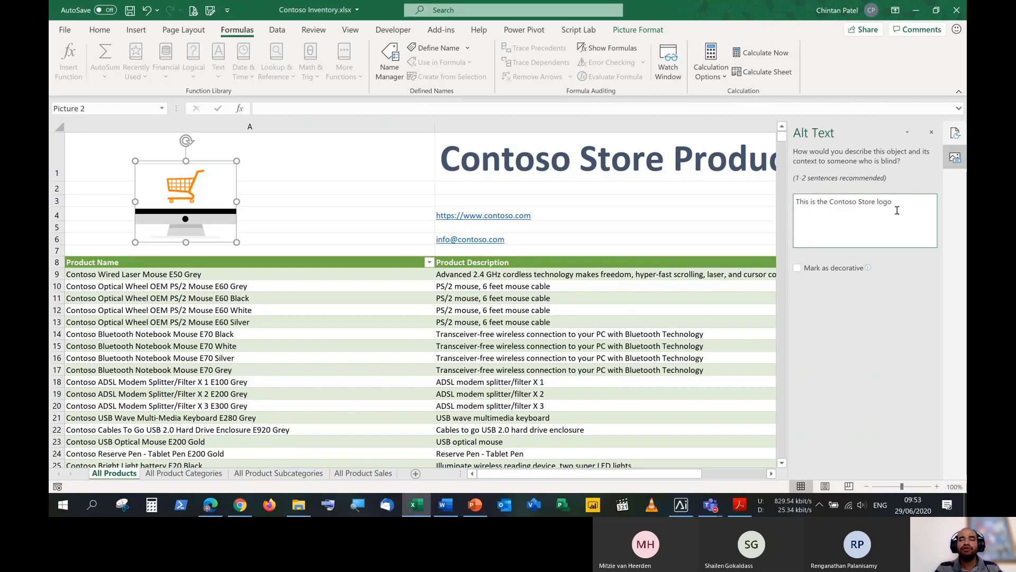
Save the workbook, then visit the Picture 1 logos on Categories, Subcategories and Sales, ending on Categories.
{"action": "left_click", "coordinate": [932, 137]}
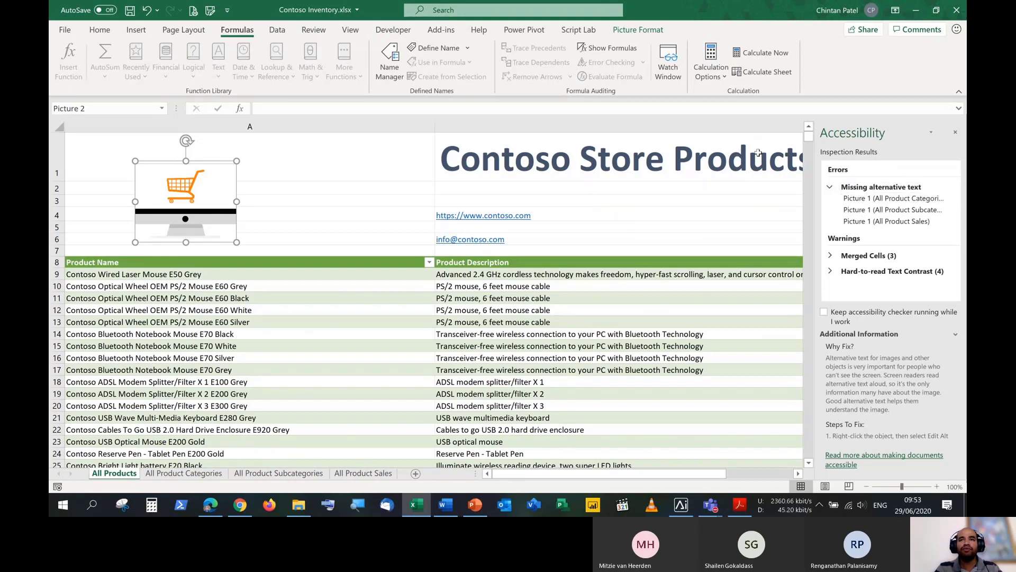
{"action": "left_click", "coordinate": [130, 11]}
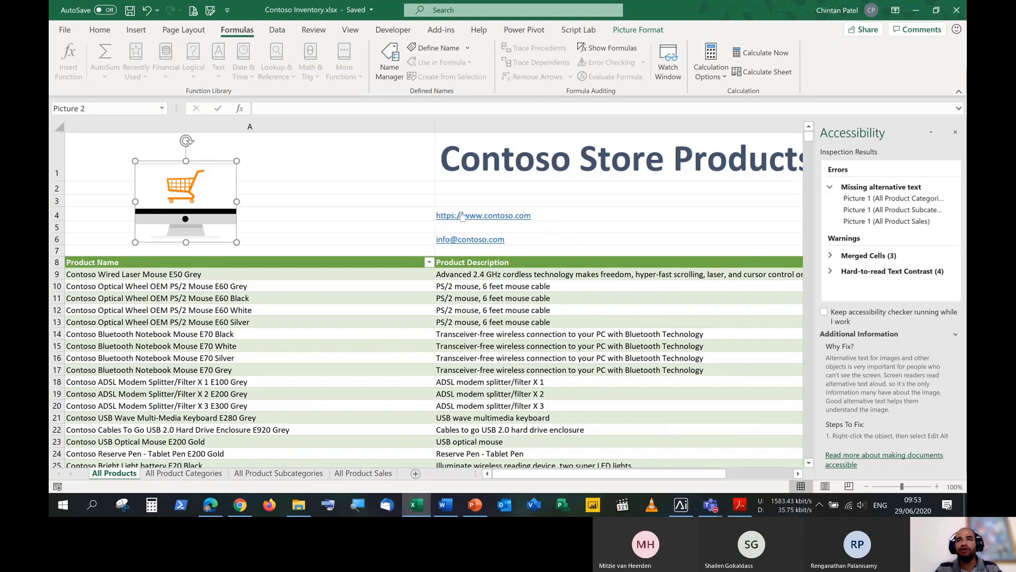
{"action": "left_click", "coordinate": [875, 200]}
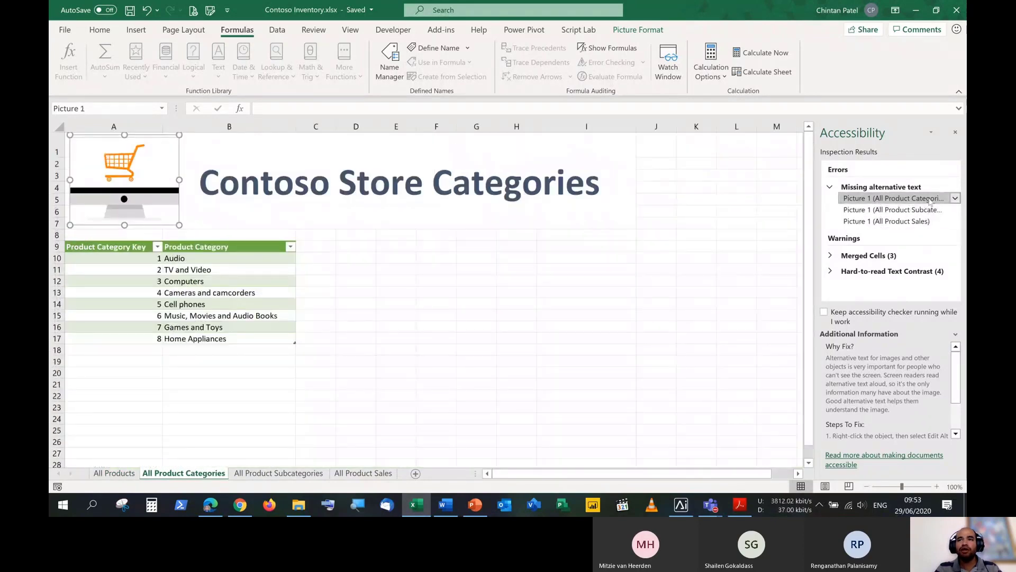
{"action": "left_click", "coordinate": [867, 212]}
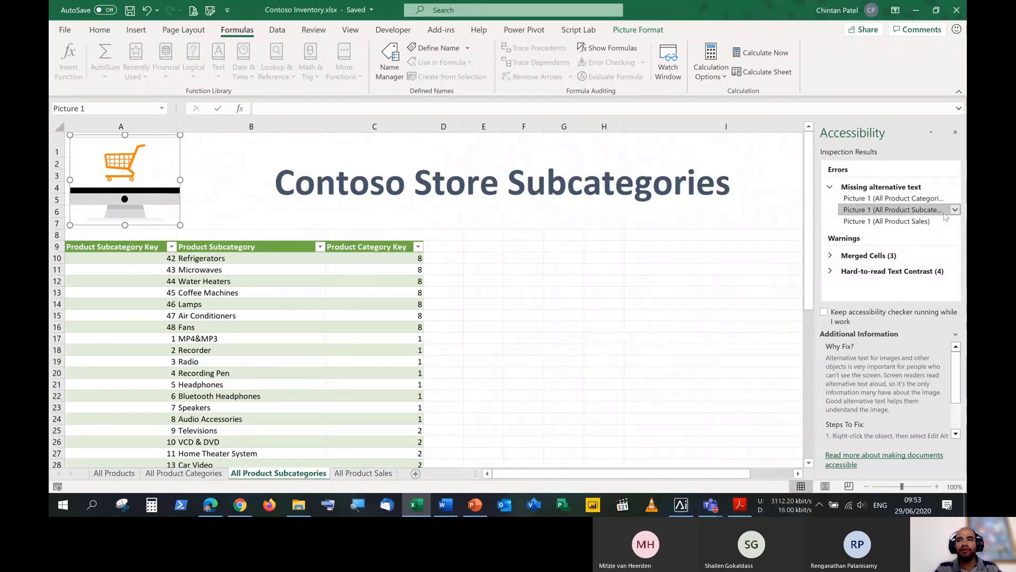
{"action": "left_click", "coordinate": [864, 222]}
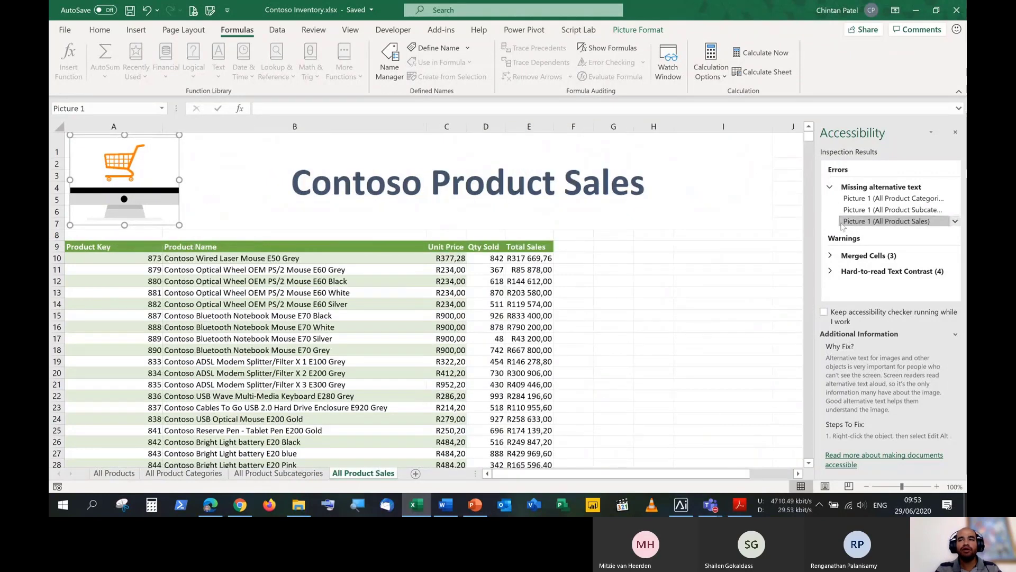
{"action": "left_click", "coordinate": [876, 199]}
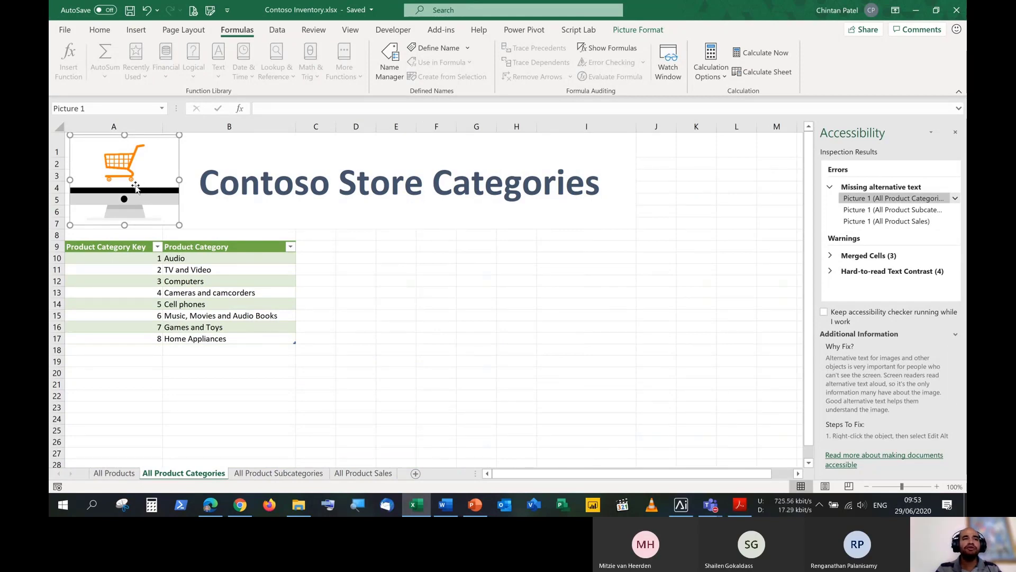
Expand the Merged Cells warnings and select B1:I7 on All Product Categories to read its fix steps.
{"action": "left_click", "coordinate": [830, 256]}
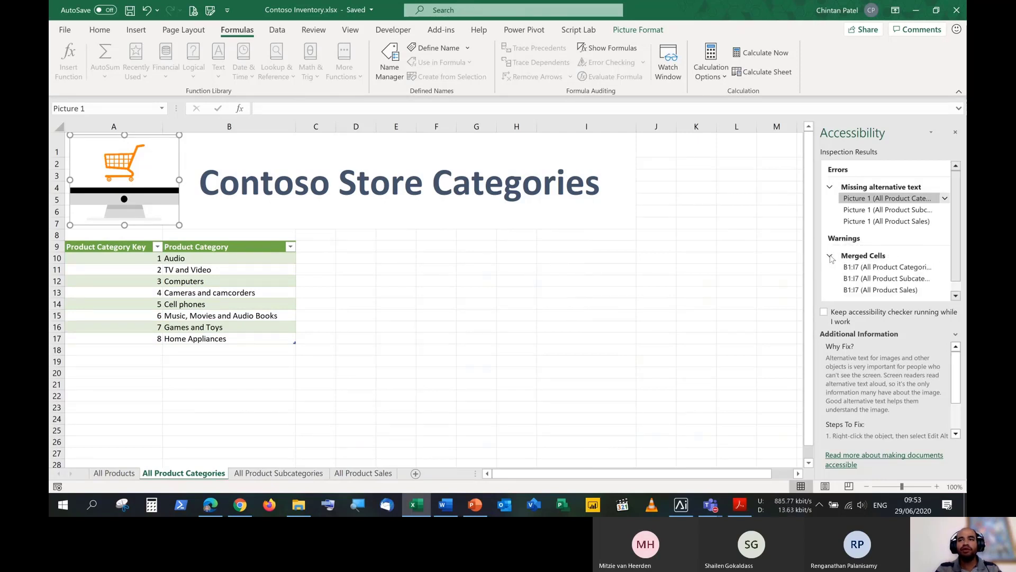
{"action": "left_click", "coordinate": [866, 268]}
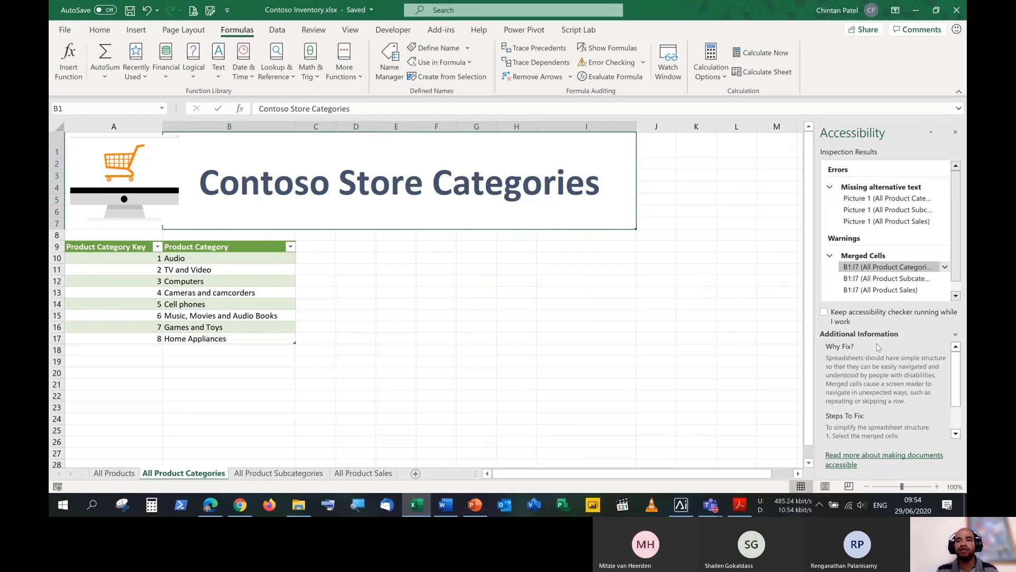
{"action": "scroll", "coordinate": [882, 400], "scroll_direction": "down", "scroll_amount": 2}
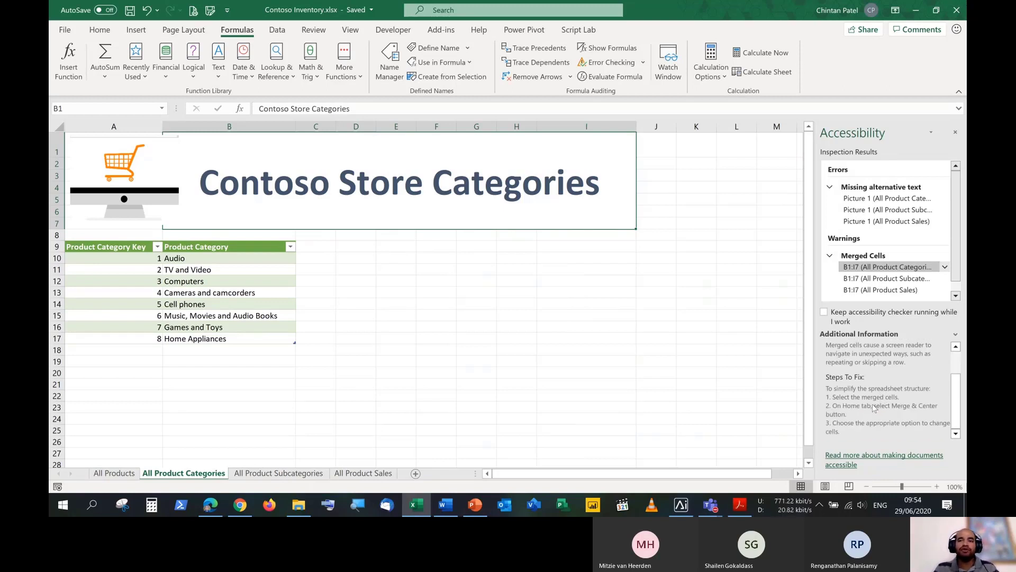
{"action": "scroll", "coordinate": [860, 400], "scroll_direction": "up", "scroll_amount": 2}
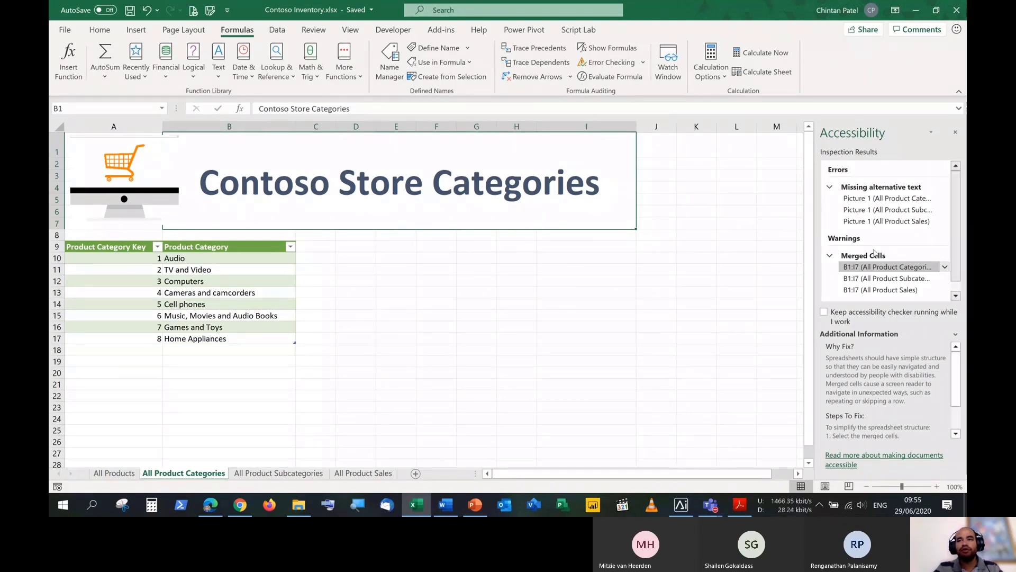
Collapse Merged Cells, expand Hard-to-read Text Contrast and select the Contoso_Product table on All Products.
{"action": "left_click", "coordinate": [892, 290]}
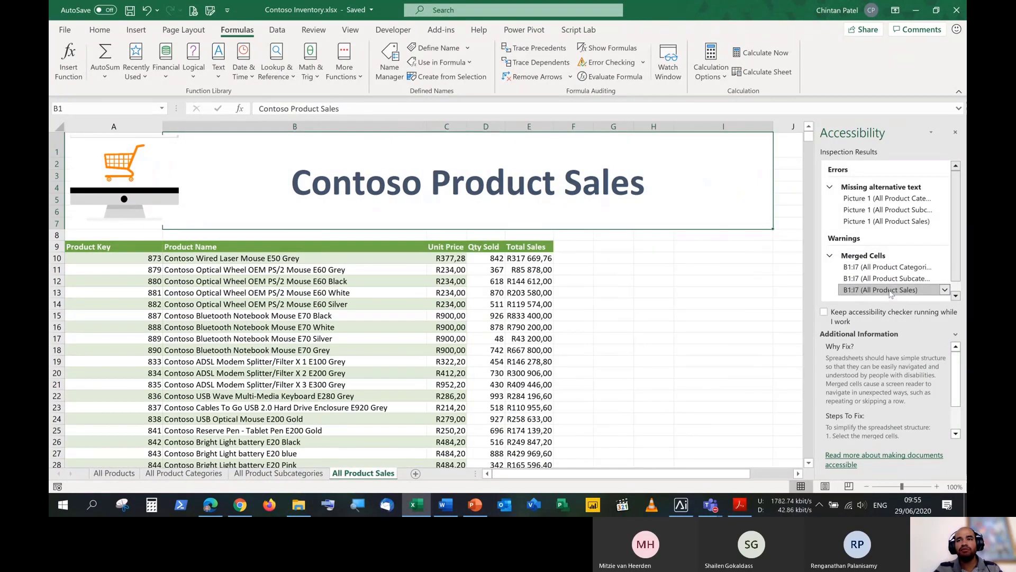
{"action": "left_click", "coordinate": [830, 243]}
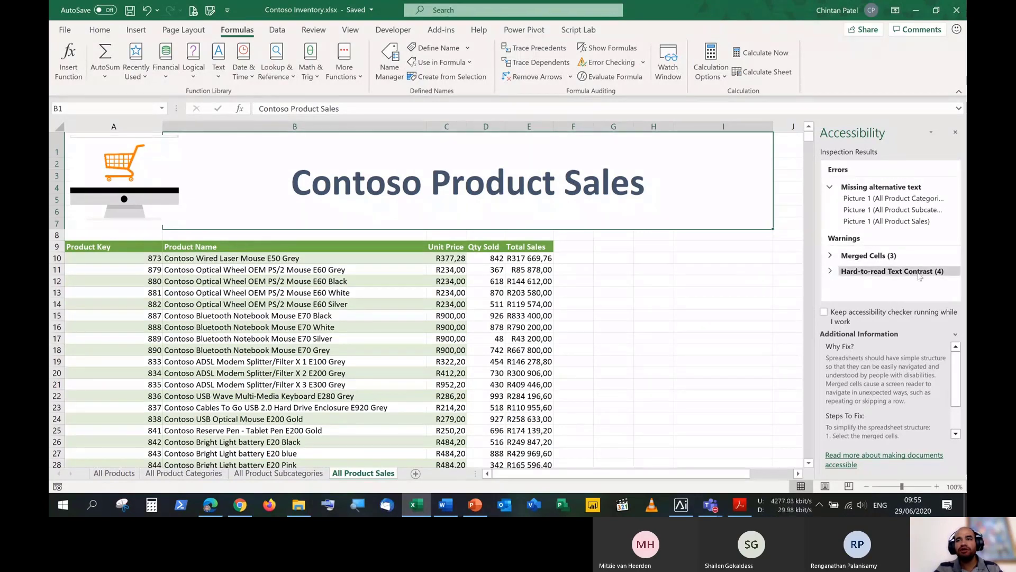
{"action": "left_click", "coordinate": [831, 273]}
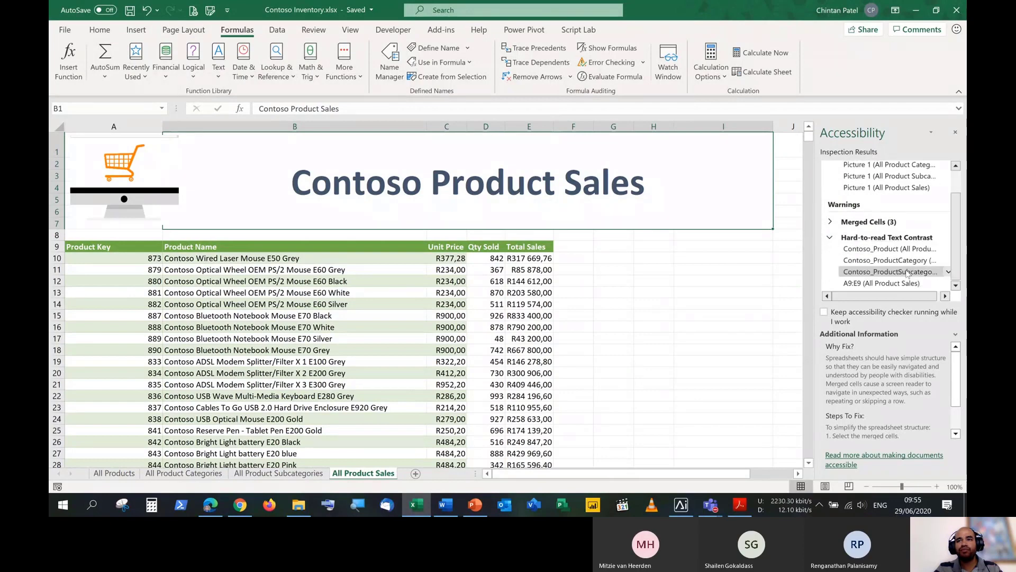
{"action": "left_click", "coordinate": [893, 250]}
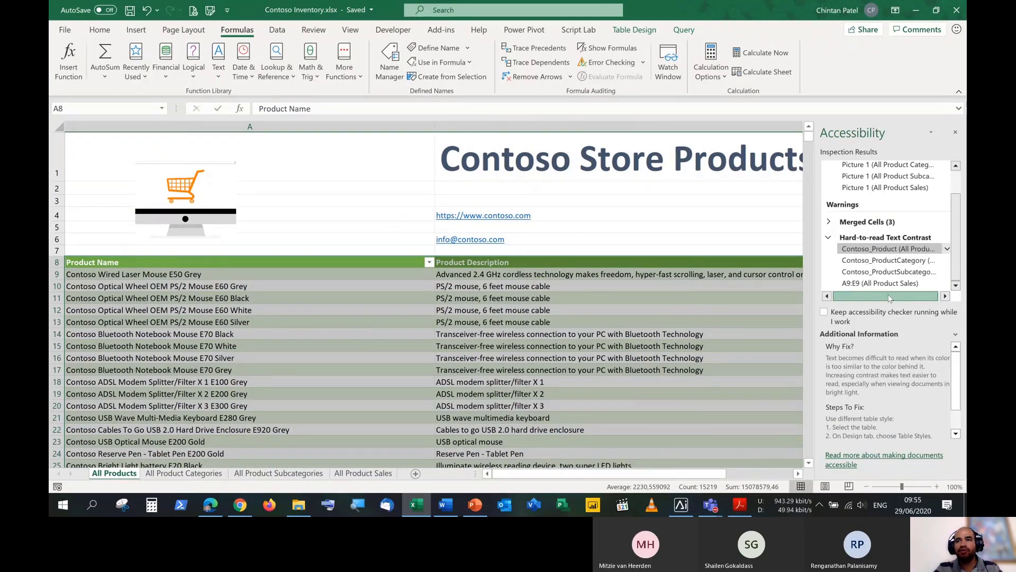
{"action": "left_click", "coordinate": [185, 322]}
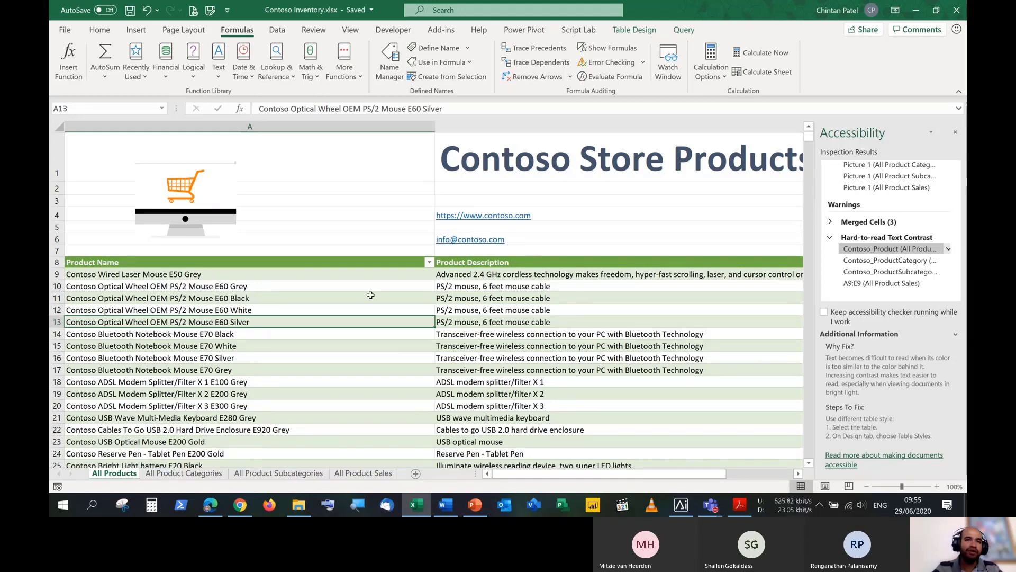
{"action": "left_click", "coordinate": [281, 263]}
{"action": "left_click", "coordinate": [292, 299]}
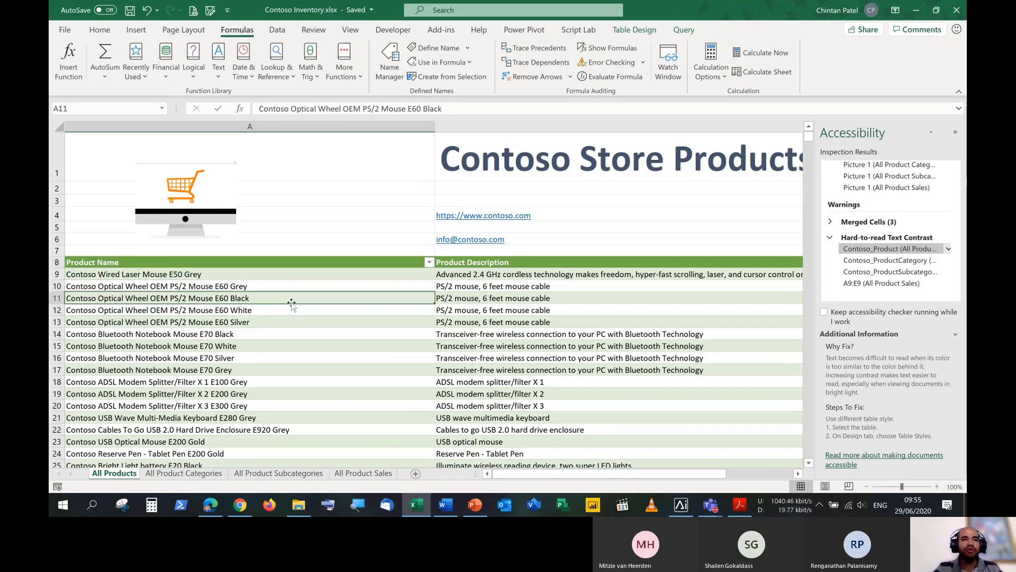
{"action": "left_click", "coordinate": [477, 311]}
{"action": "left_click", "coordinate": [511, 286]}
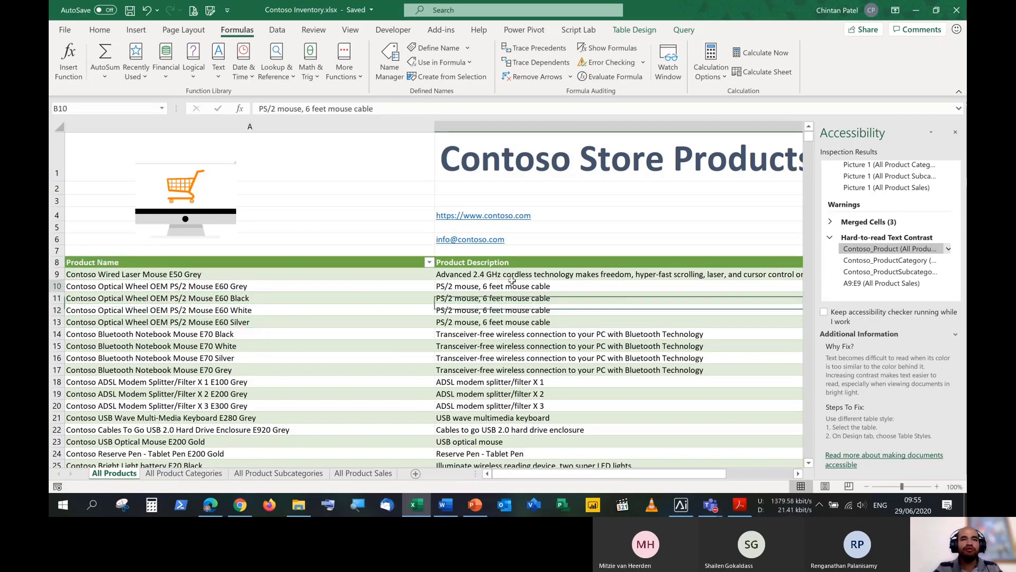
{"action": "left_click", "coordinate": [358, 264]}
{"action": "left_click", "coordinate": [355, 276]}
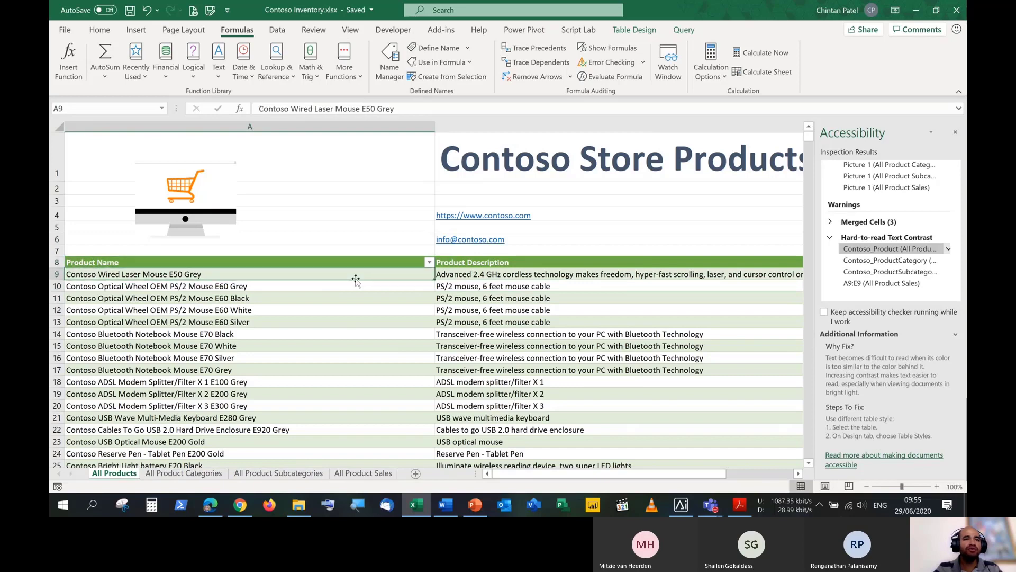
{"action": "left_click", "coordinate": [355, 286]}
{"action": "left_click", "coordinate": [363, 323]}
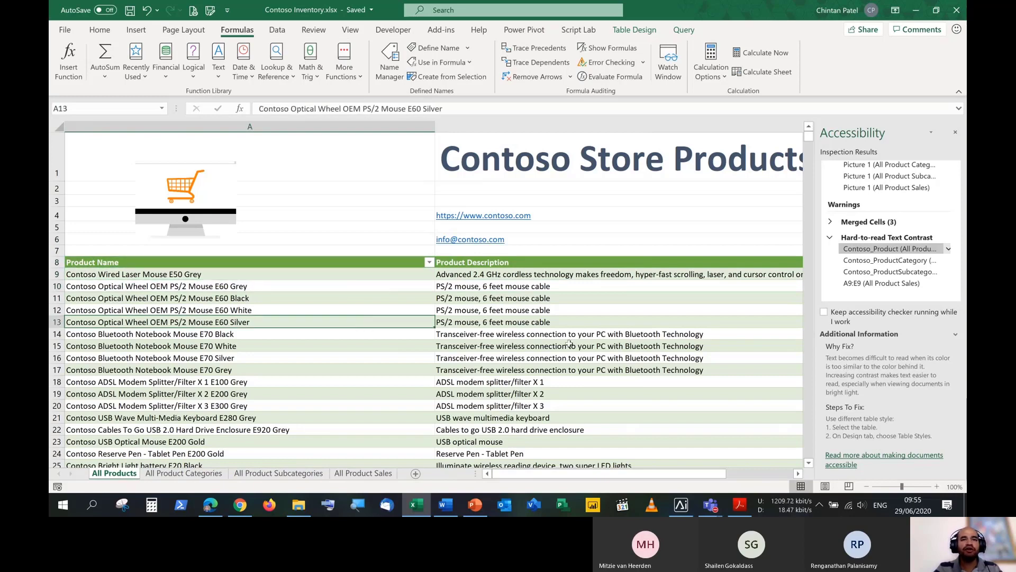
{"action": "left_click", "coordinate": [569, 344]}
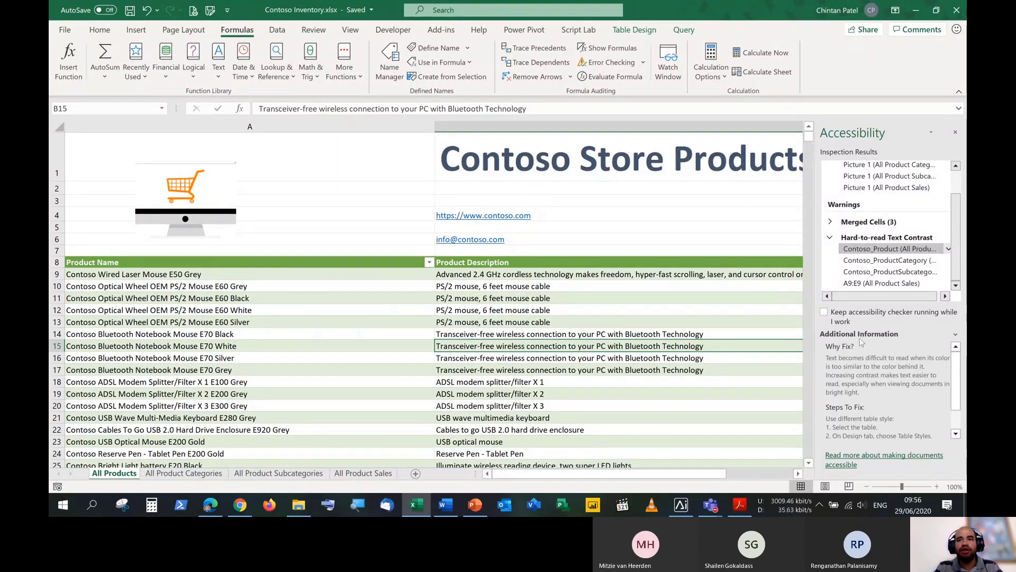
{"action": "left_click", "coordinate": [830, 238]}
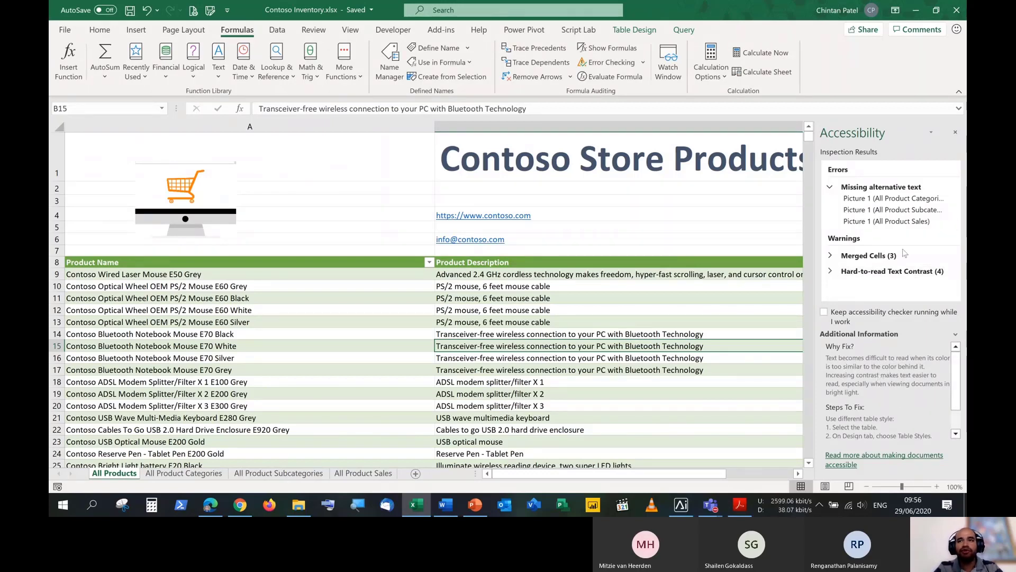
Collapse the alt text issues, visit File Info's Check for Issues, then return to the sheet's Review tab.
{"action": "left_click", "coordinate": [838, 189]}
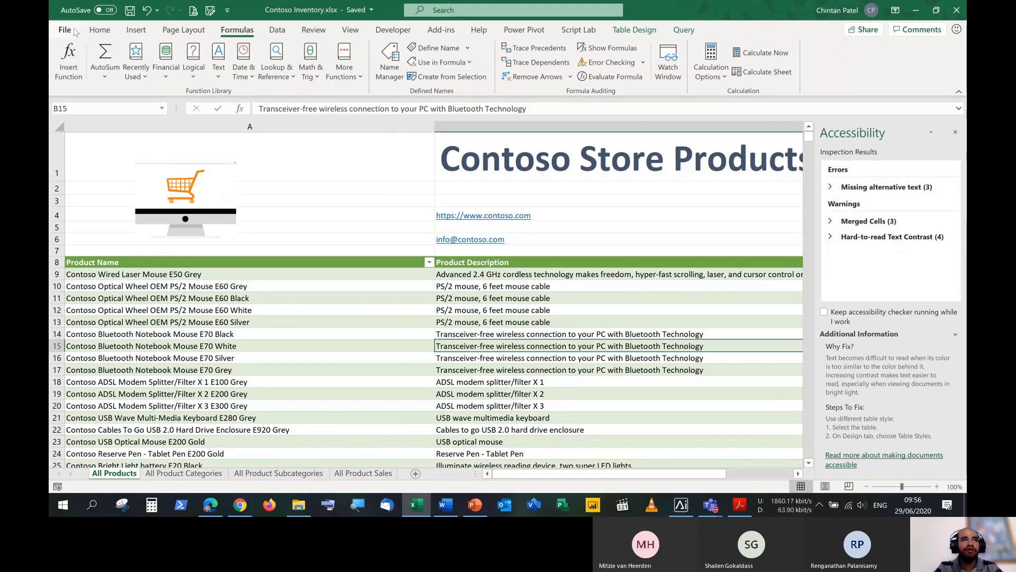
{"action": "left_click", "coordinate": [99, 29]}
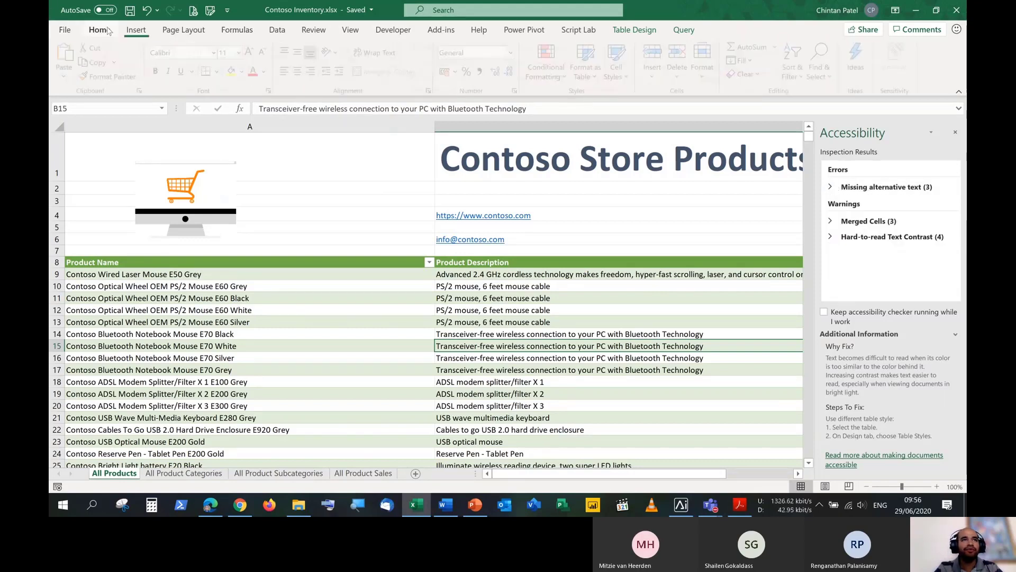
{"action": "left_click", "coordinate": [70, 29]}
{"action": "left_click", "coordinate": [81, 143]}
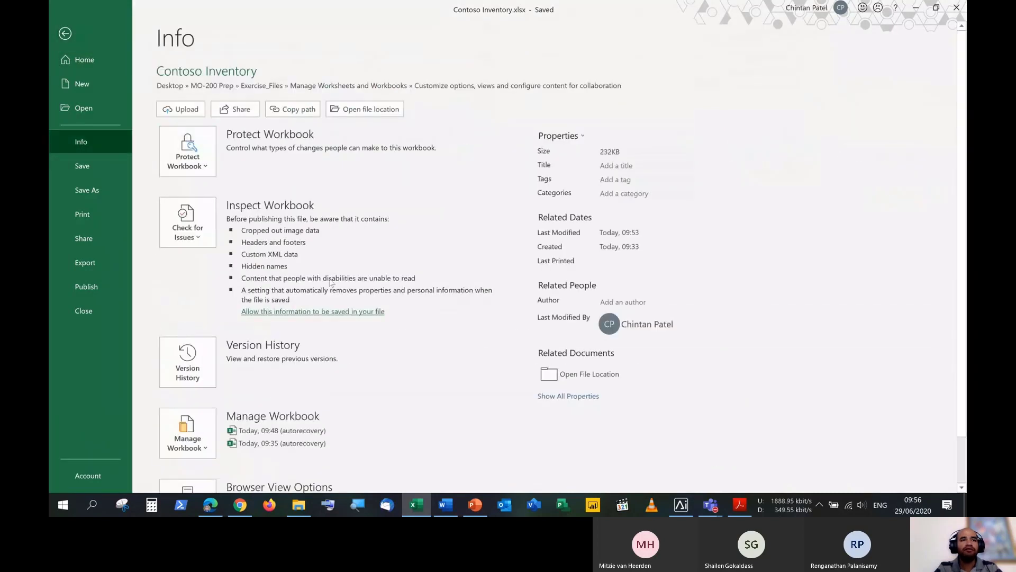
{"action": "left_click", "coordinate": [198, 231]}
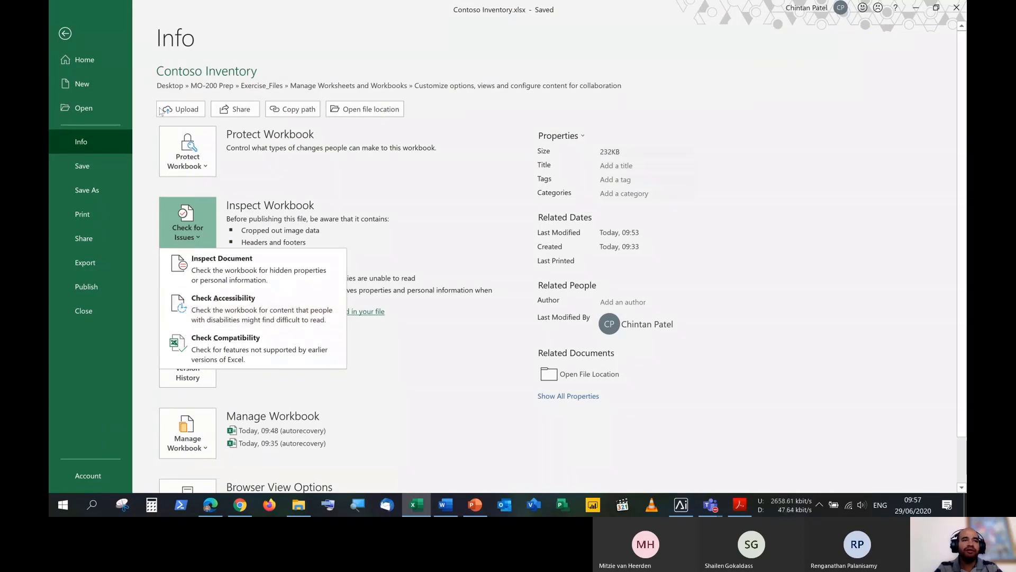
{"action": "left_click", "coordinate": [80, 40]}
{"action": "left_click", "coordinate": [80, 41]}
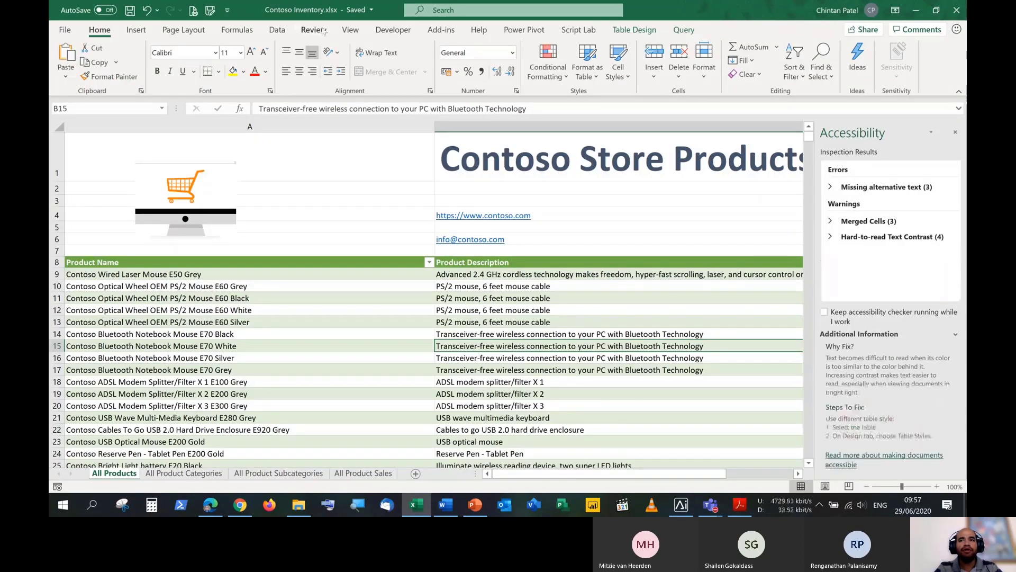
{"action": "left_click", "coordinate": [314, 30]}
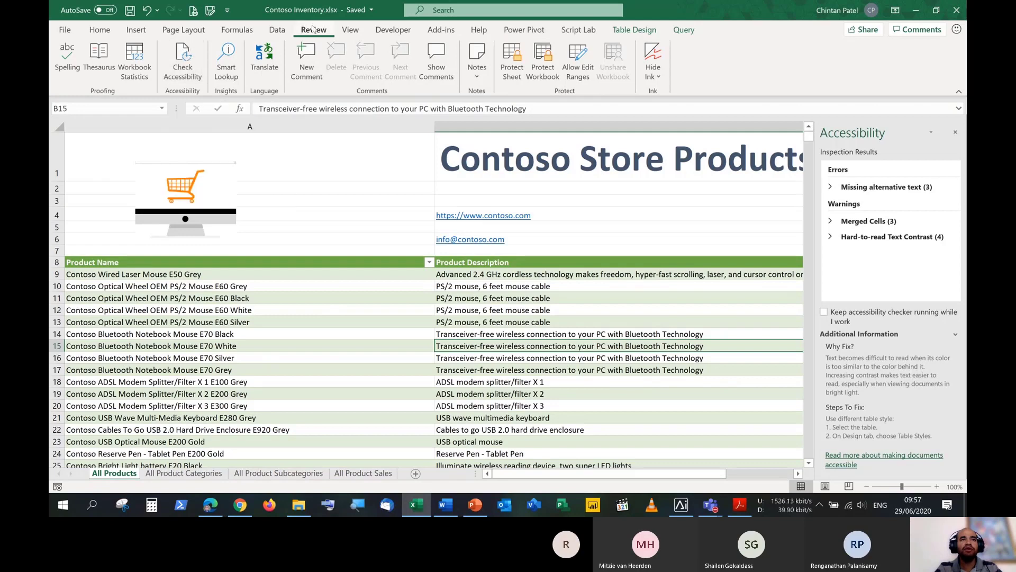
Rerun Check Accessibility from File Info's Check for Issues list.
{"action": "left_click", "coordinate": [65, 30]}
{"action": "left_click", "coordinate": [85, 142]}
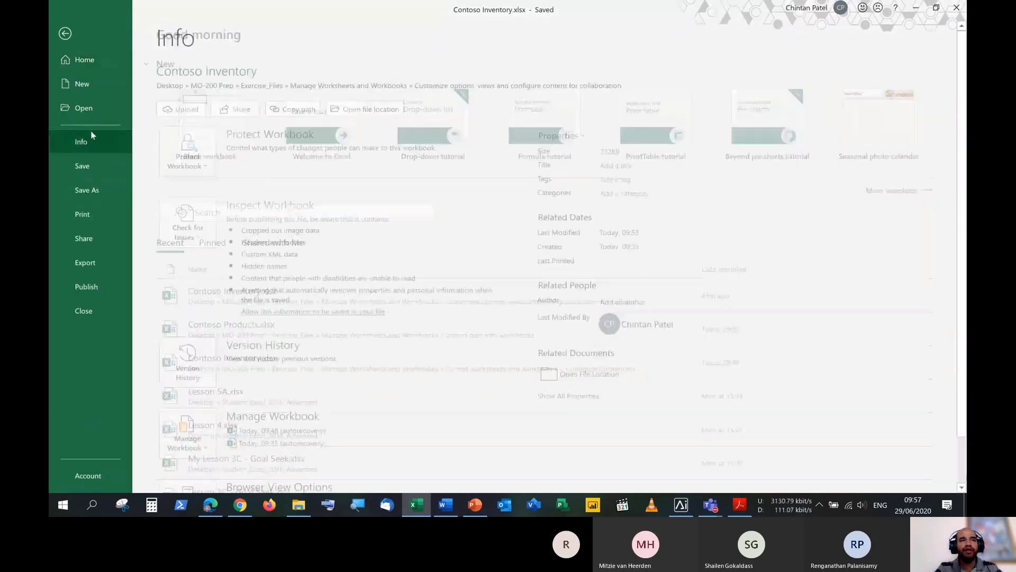
{"action": "left_click", "coordinate": [185, 238]}
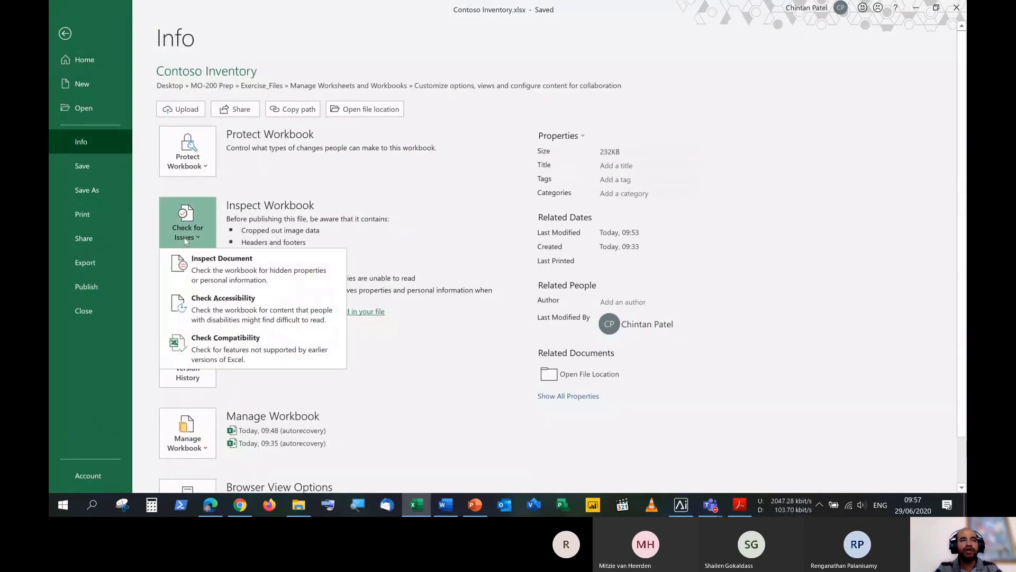
{"action": "left_click", "coordinate": [206, 302]}
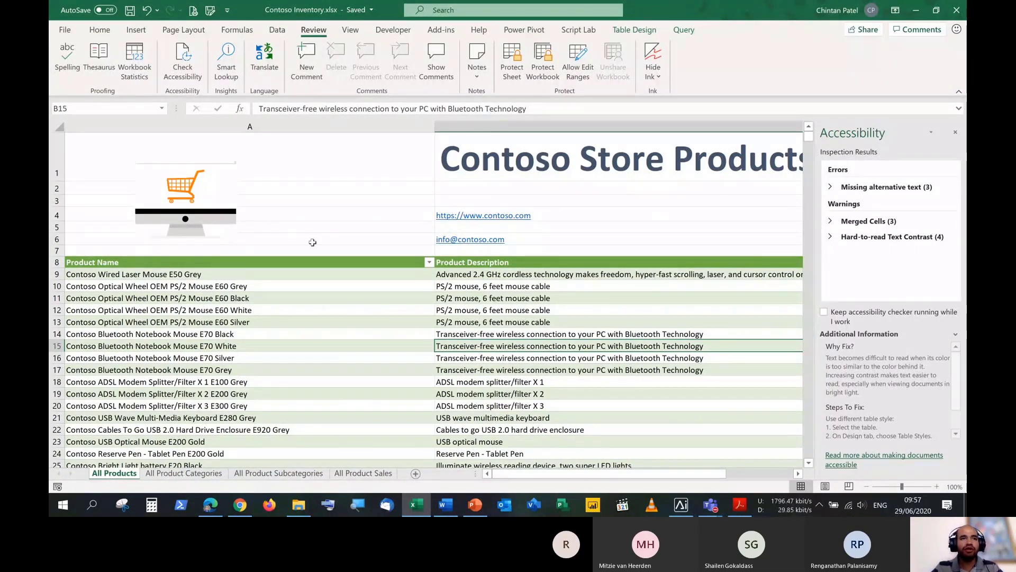
Confirm the store logo's alt text reads 'This is the Contoso Store logo', then select cell B11.
{"action": "right_click", "coordinate": [196, 197]}
{"action": "left_click", "coordinate": [240, 391]}
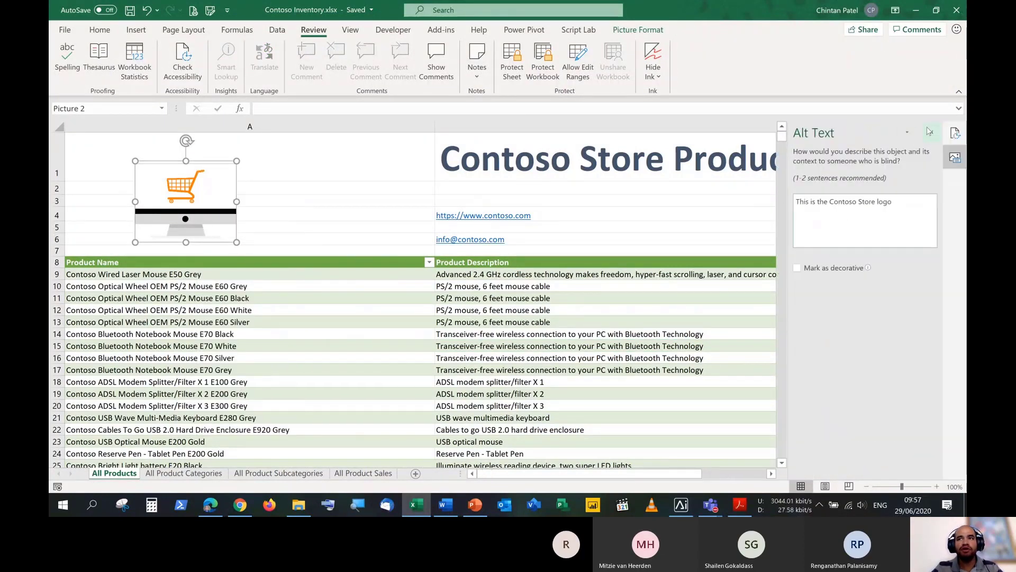
{"action": "left_click", "coordinate": [930, 131]}
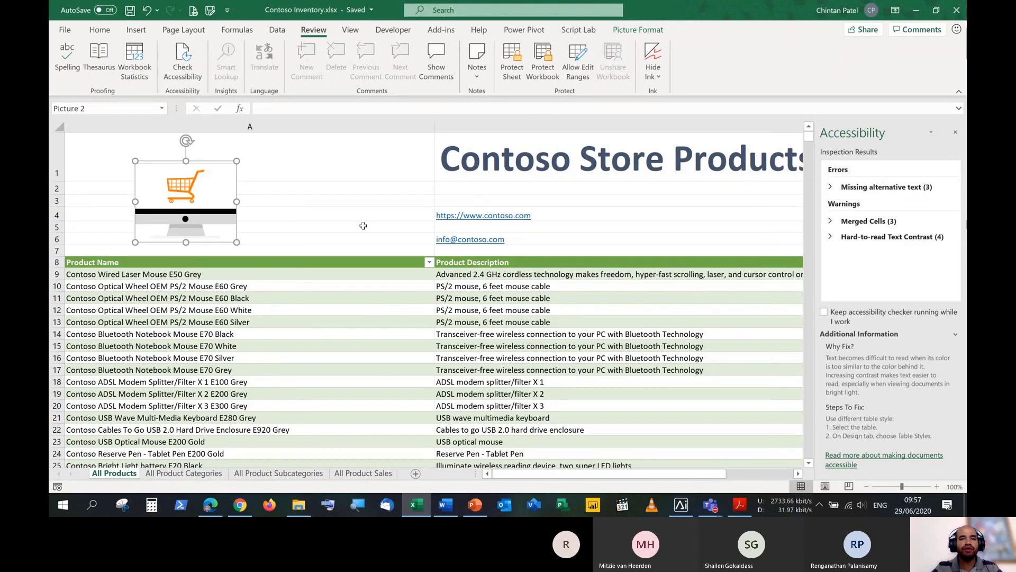
{"action": "left_click", "coordinate": [454, 301]}
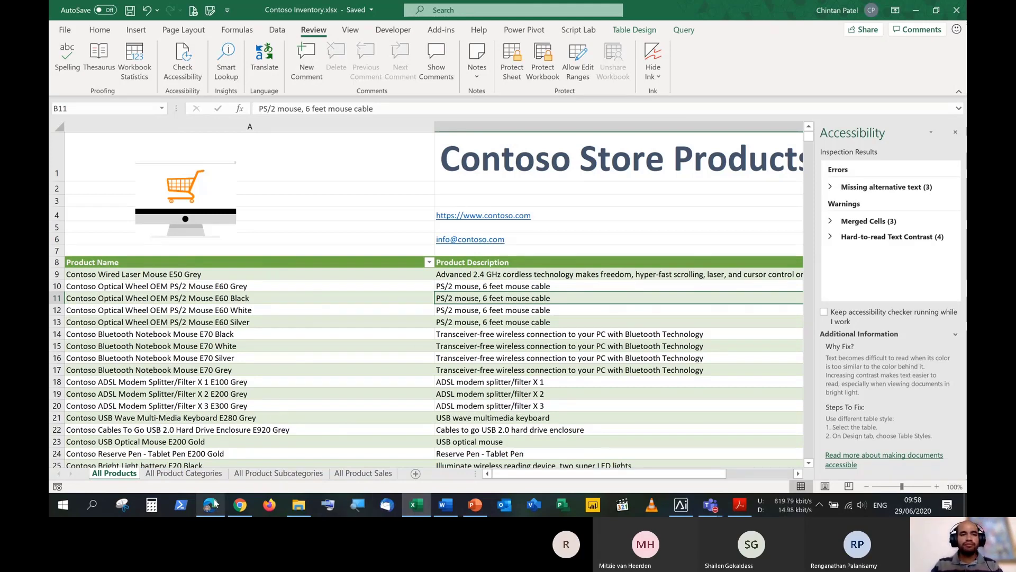
Bring the Accessibility fundamentals page forward in Edge and open another Learn link in a background tab.
{"action": "mouse_move", "coordinate": [215, 507]}
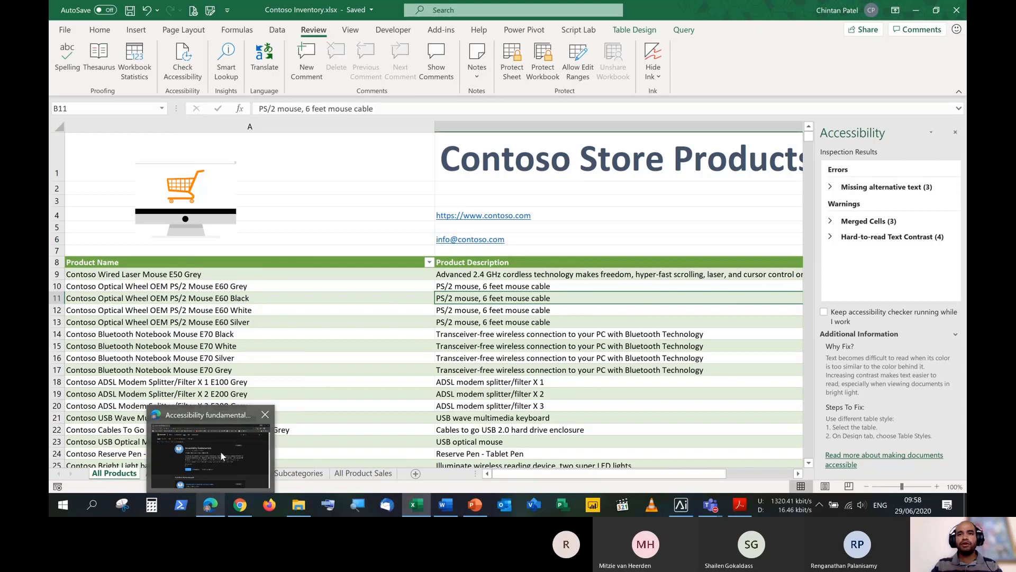
{"action": "left_click", "coordinate": [218, 479]}
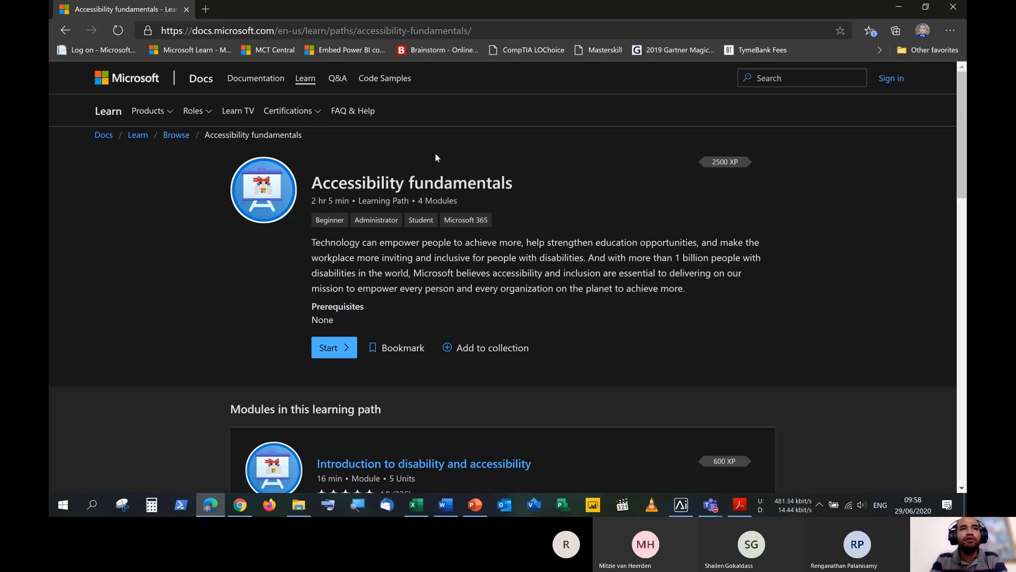
{"action": "middle_click", "coordinate": [190, 50]}
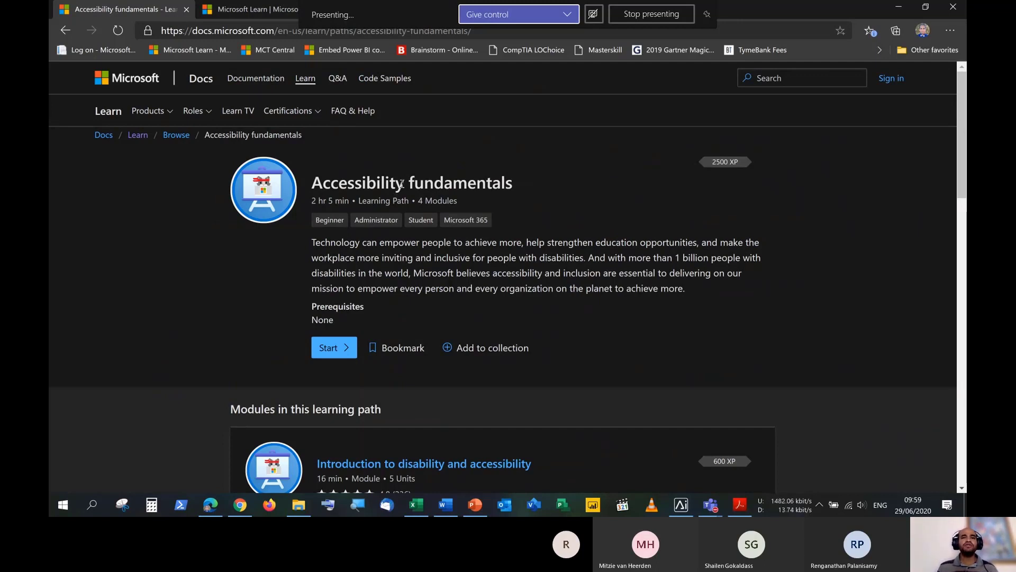
Select the page's web address, then switch back to the Teams meeting window.
{"action": "left_click", "coordinate": [407, 35]}
{"action": "key", "text": "ctrl+c"}
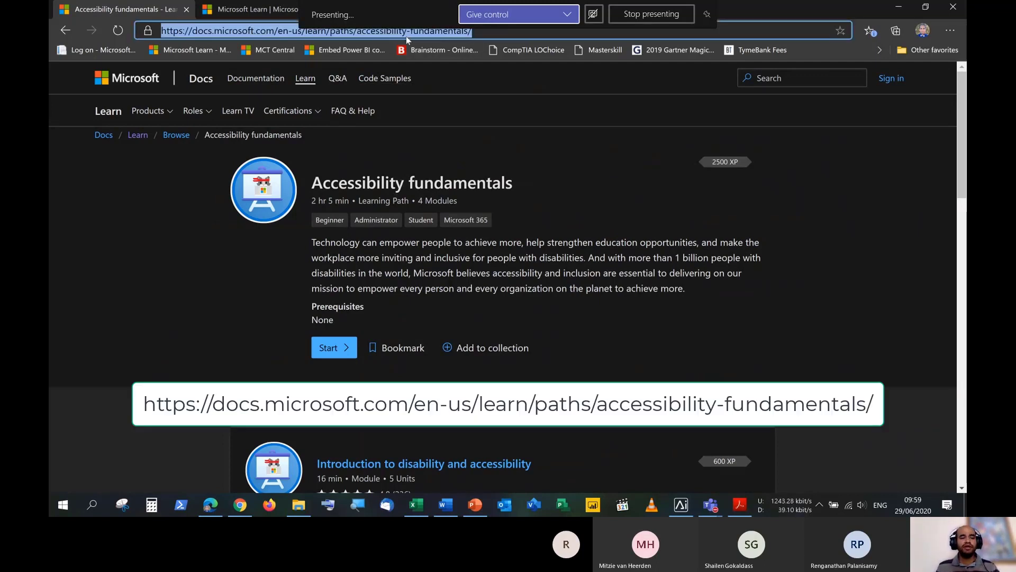
{"action": "left_click", "coordinate": [711, 504]}
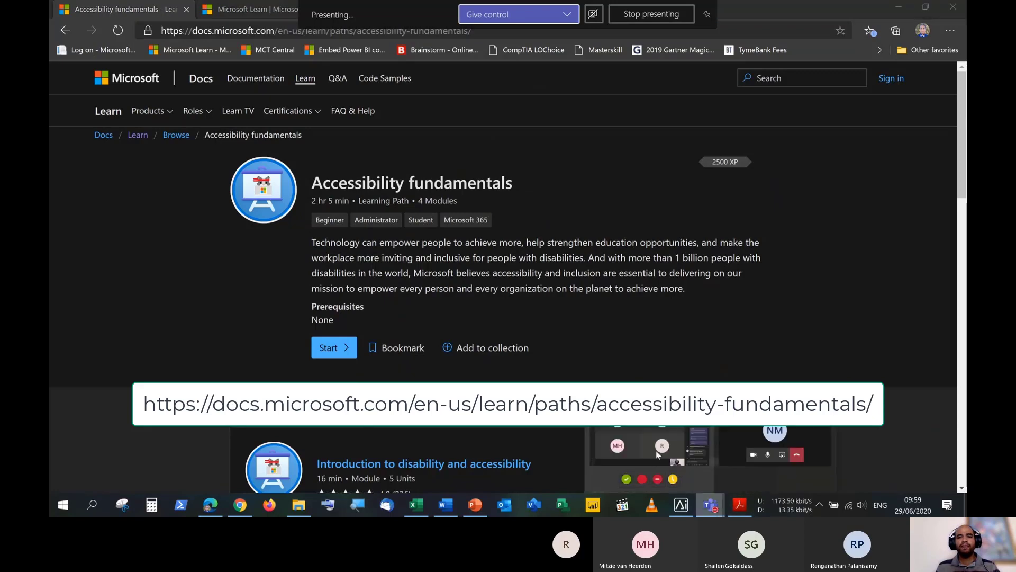
{"action": "left_click", "coordinate": [655, 450]}
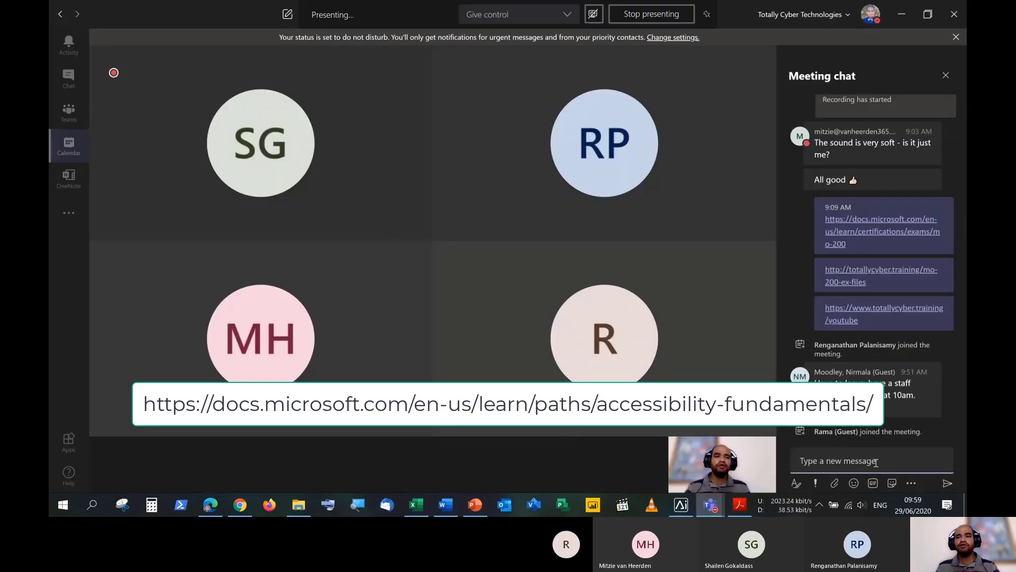
Paste and send the Accessibility fundamentals link in the meeting chat, then bring Edge back to front.
{"action": "key", "text": "ctrl+v"}
{"action": "key", "text": "Return"}
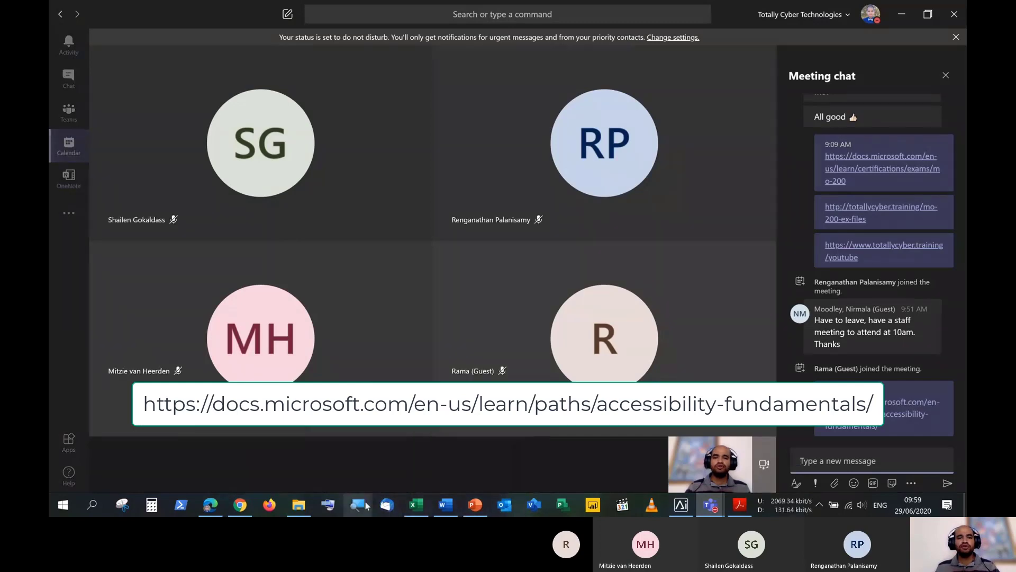
{"action": "left_click", "coordinate": [210, 504]}
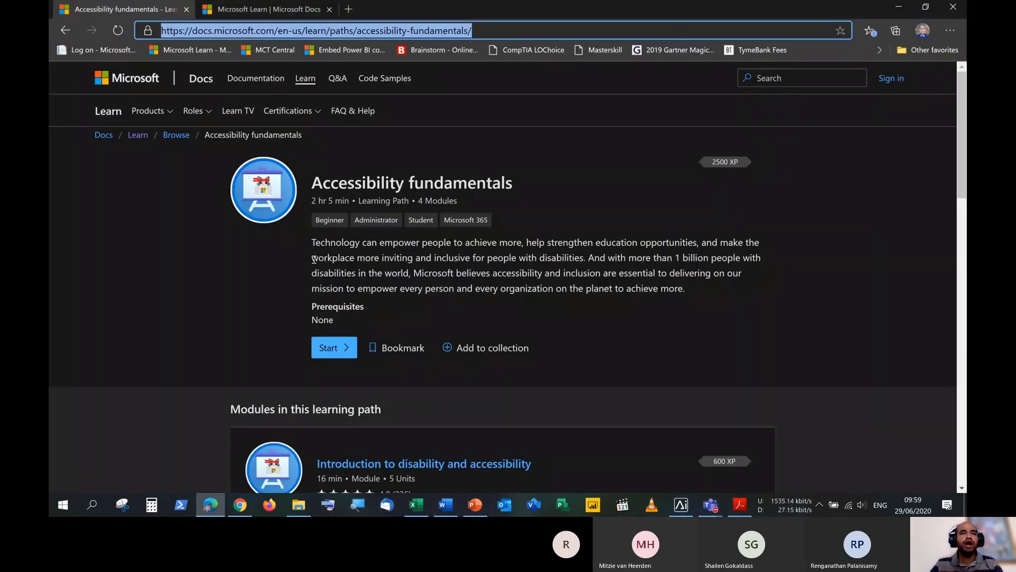
Scroll through the Accessibility fundamentals learning path page to review its contents.
{"action": "left_click", "coordinate": [271, 282]}
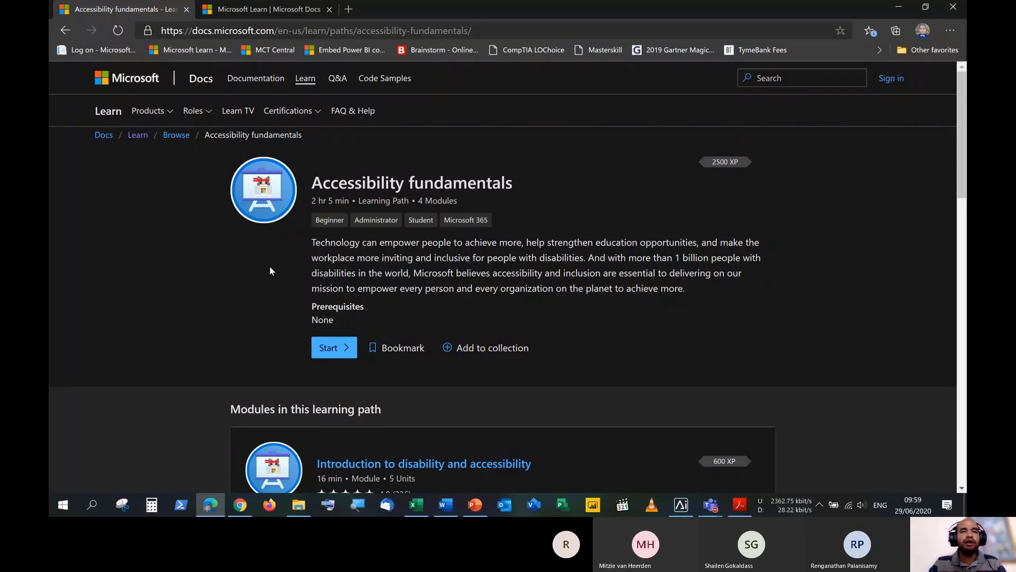
{"action": "scroll", "coordinate": [350, 273], "scroll_direction": "down", "scroll_amount": 10}
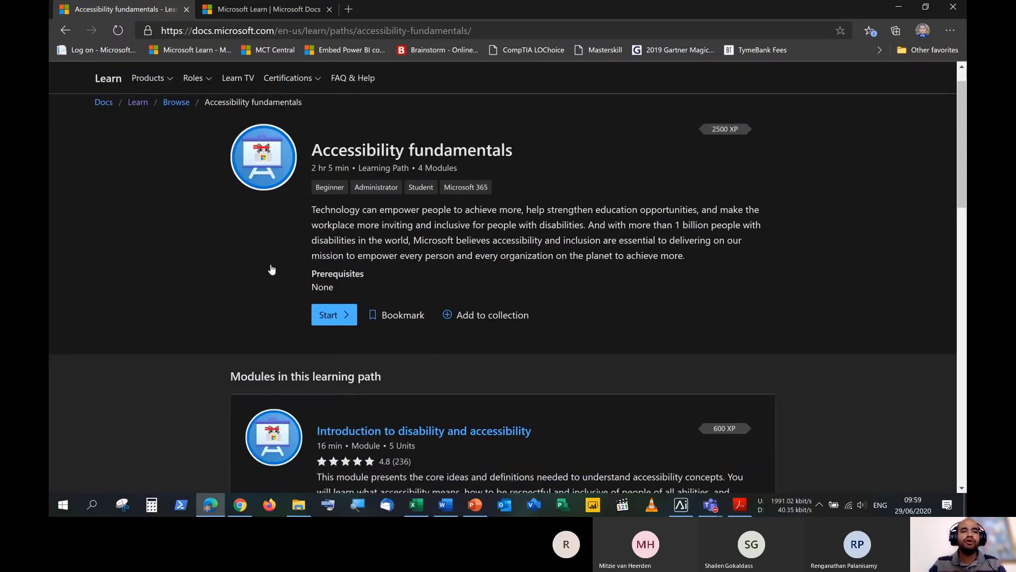
{"action": "scroll", "coordinate": [217, 242], "scroll_direction": "down", "scroll_amount": 9}
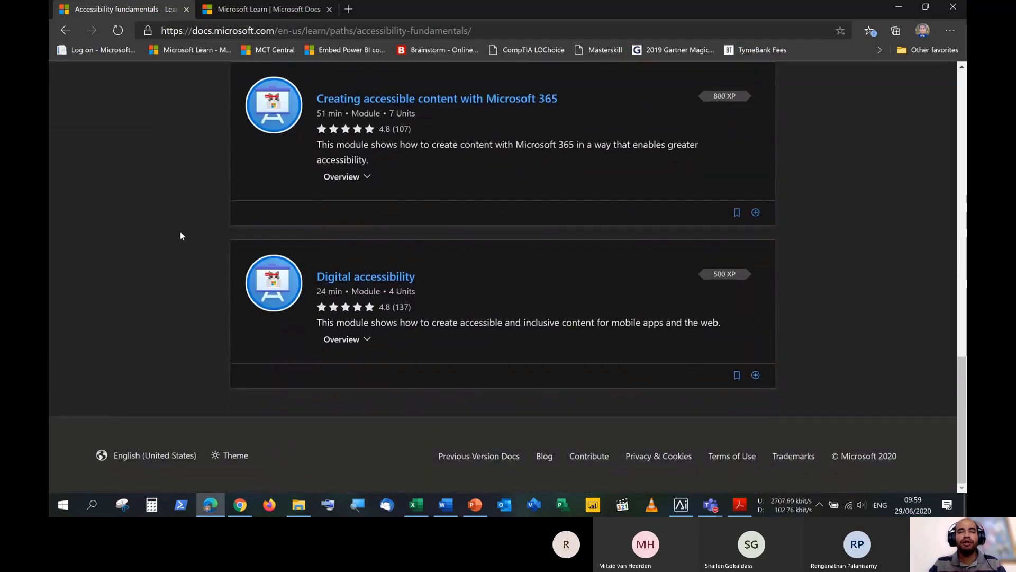
{"action": "scroll", "coordinate": [180, 231], "scroll_direction": "up", "scroll_amount": 6}
{"action": "scroll", "coordinate": [180, 236], "scroll_direction": "up", "scroll_amount": 10}
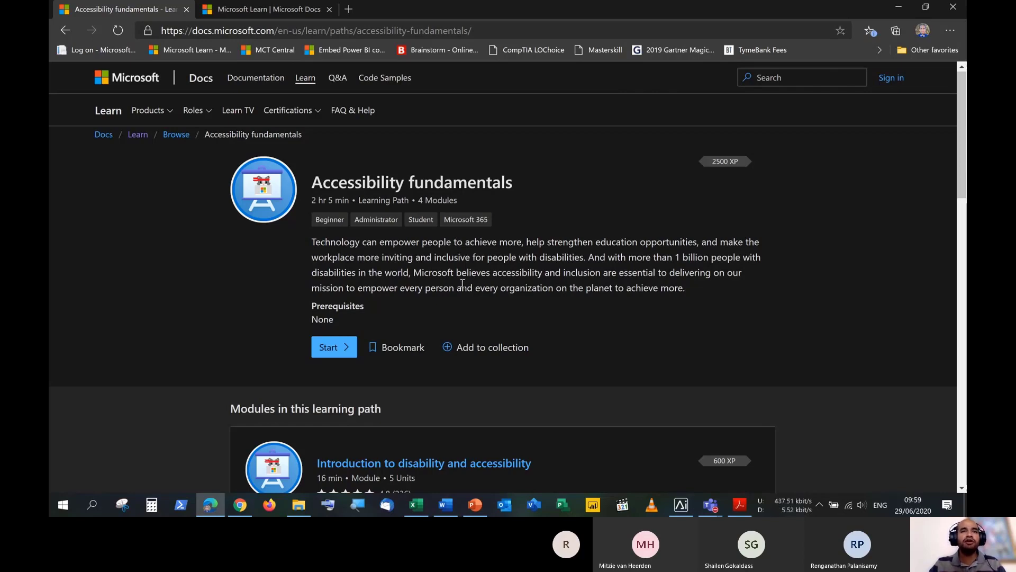
{"action": "scroll", "coordinate": [461, 283], "scroll_direction": "down", "scroll_amount": 15}
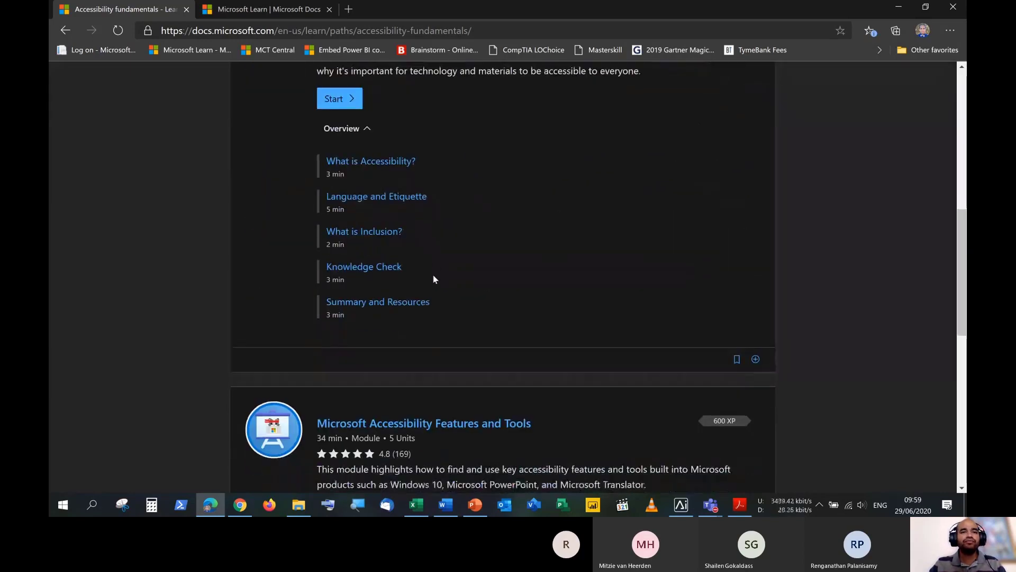
{"action": "scroll", "coordinate": [433, 278], "scroll_direction": "down", "scroll_amount": 5}
{"action": "scroll", "coordinate": [435, 286], "scroll_direction": "up", "scroll_amount": 14}
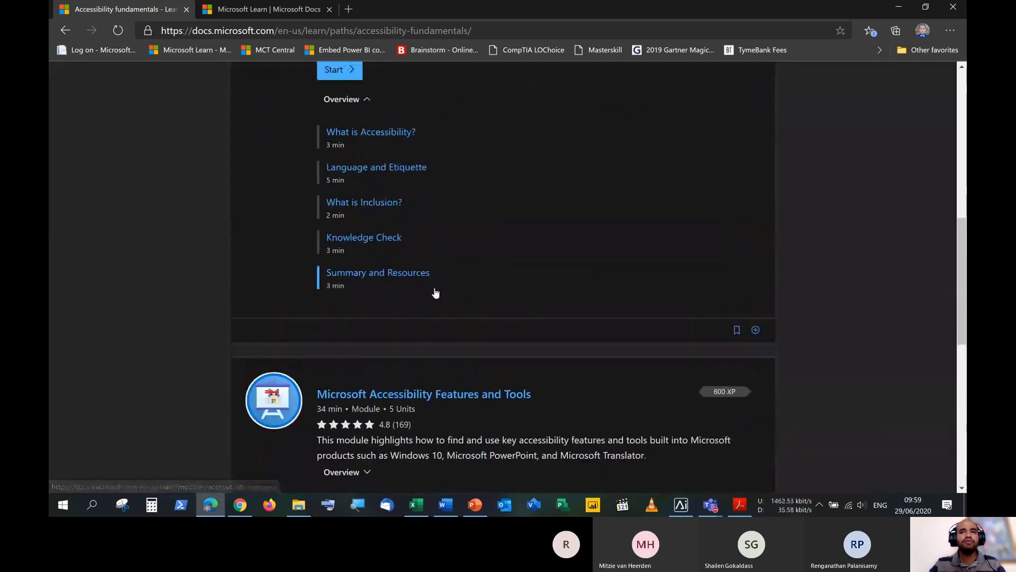
{"action": "scroll", "coordinate": [434, 290], "scroll_direction": "up", "scroll_amount": 1}
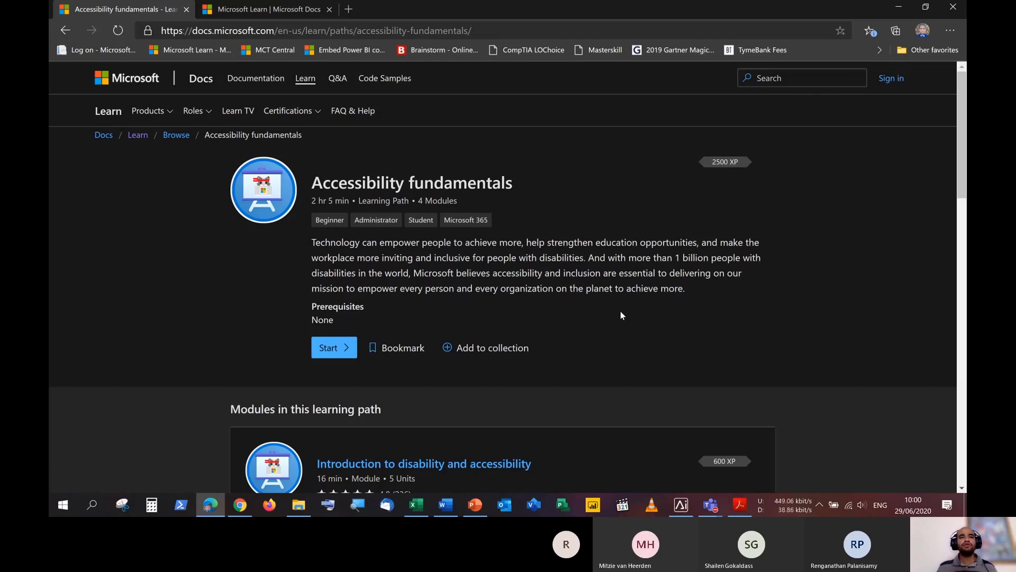
{"action": "scroll", "coordinate": [614, 320], "scroll_direction": "down", "scroll_amount": 8}
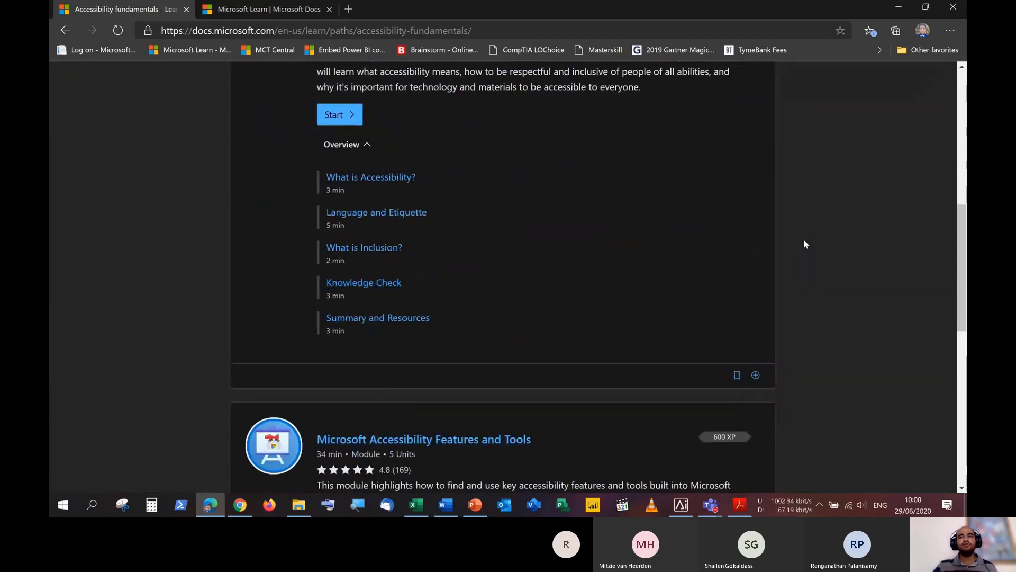
{"action": "scroll", "coordinate": [803, 242], "scroll_direction": "down", "scroll_amount": 6}
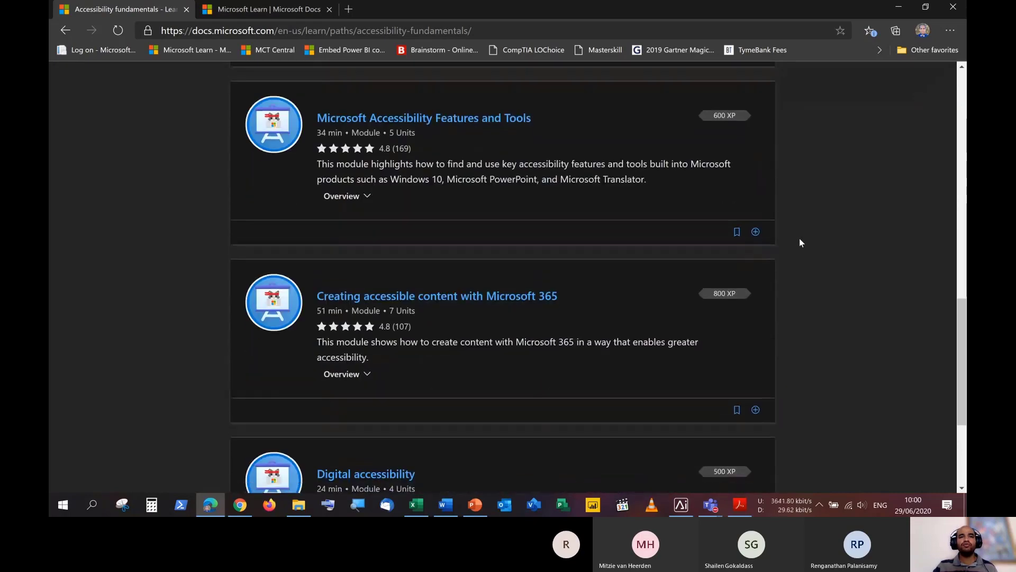
{"action": "scroll", "coordinate": [800, 240], "scroll_direction": "down", "scroll_amount": 4}
{"action": "scroll", "coordinate": [798, 249], "scroll_direction": "up", "scroll_amount": 9}
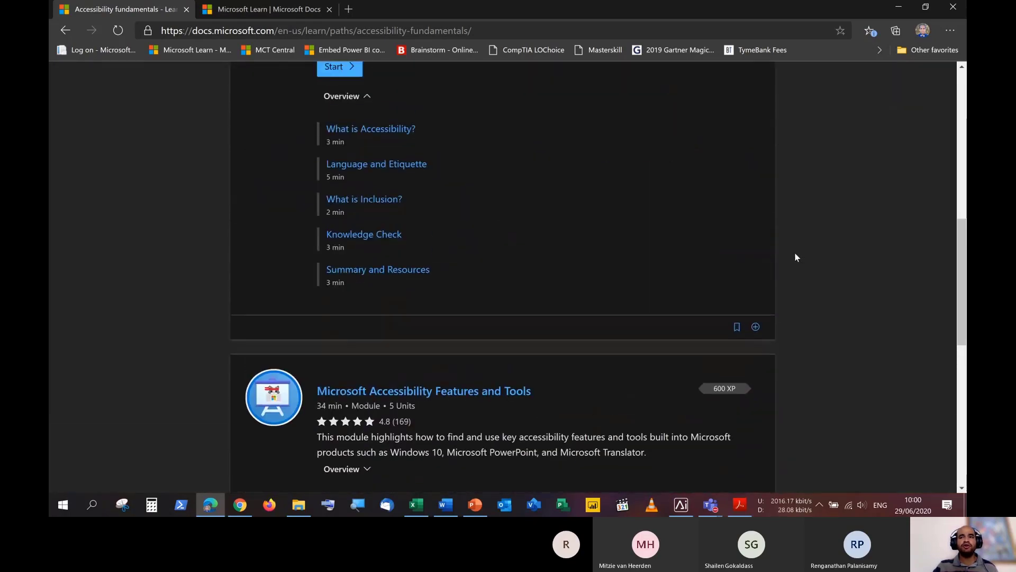
{"action": "scroll", "coordinate": [793, 250], "scroll_direction": "up", "scroll_amount": 9}
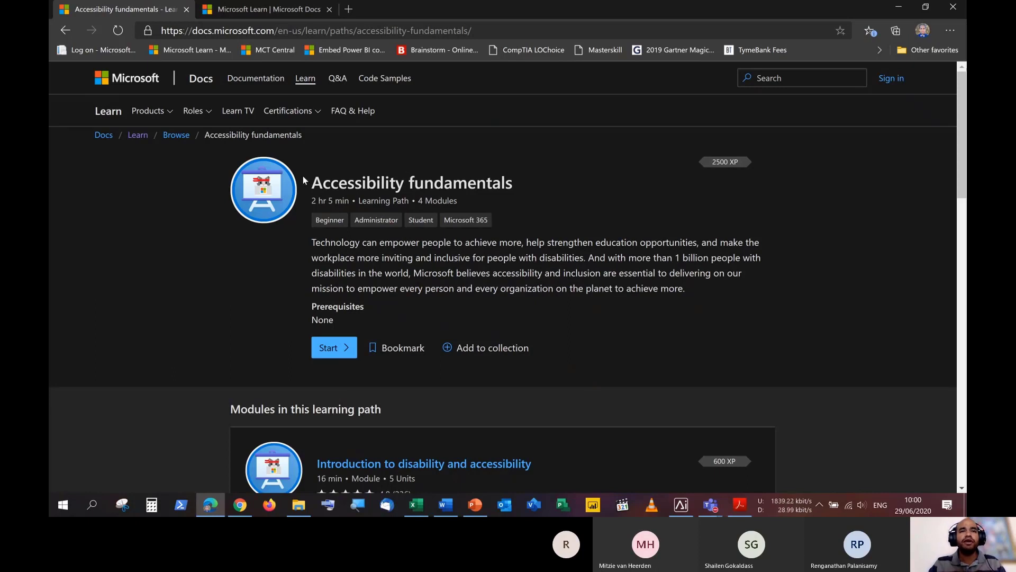
Highlight the 2500 XP value and the Accessibility fundamentals title, then minimize the browser.
{"action": "left_click_drag", "start_coordinate": [707, 162], "coordinate": [748, 168]}
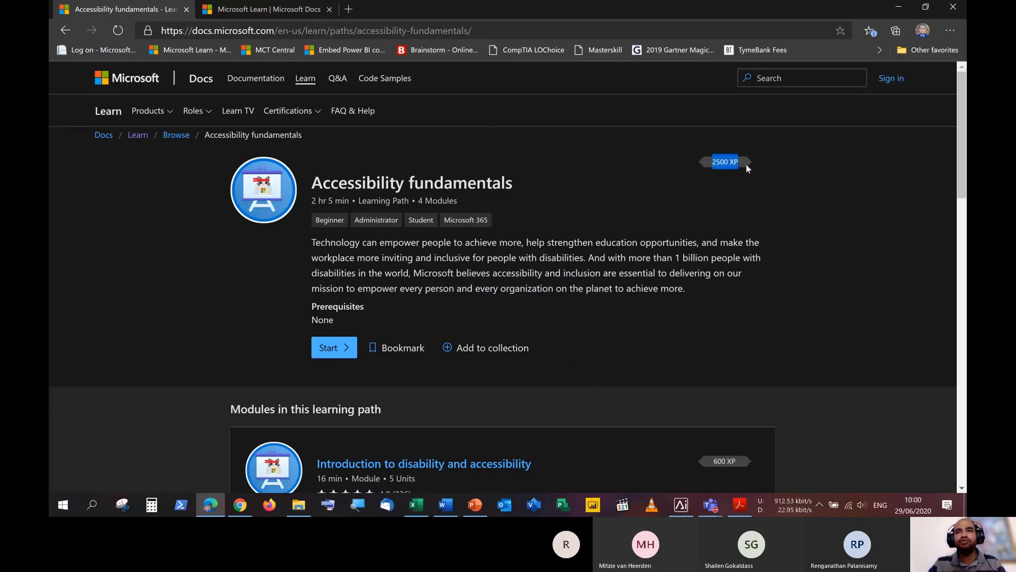
{"action": "left_click", "coordinate": [735, 165]}
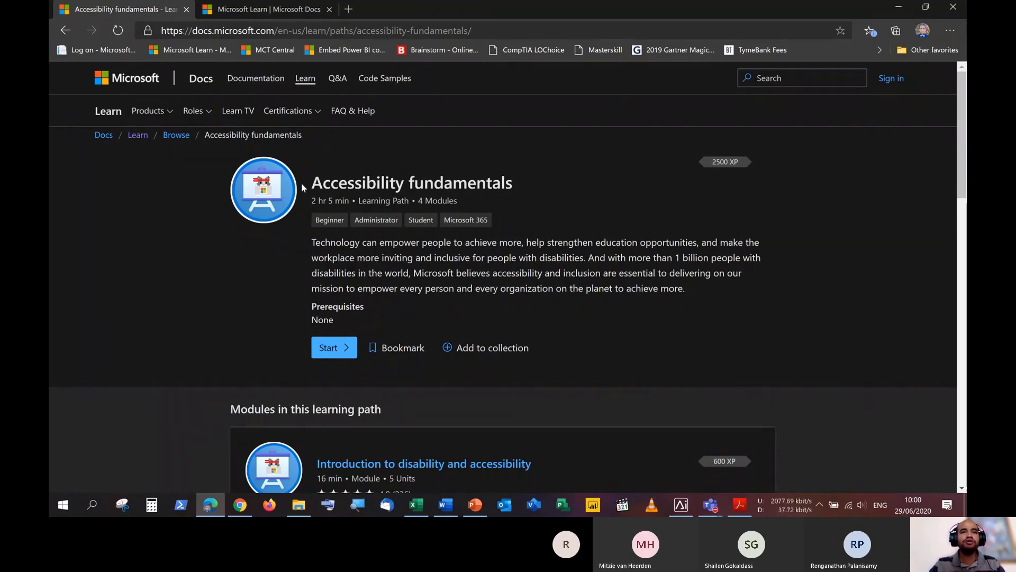
{"action": "left_click_drag", "start_coordinate": [313, 183], "coordinate": [521, 192]}
{"action": "left_click", "coordinate": [520, 194]}
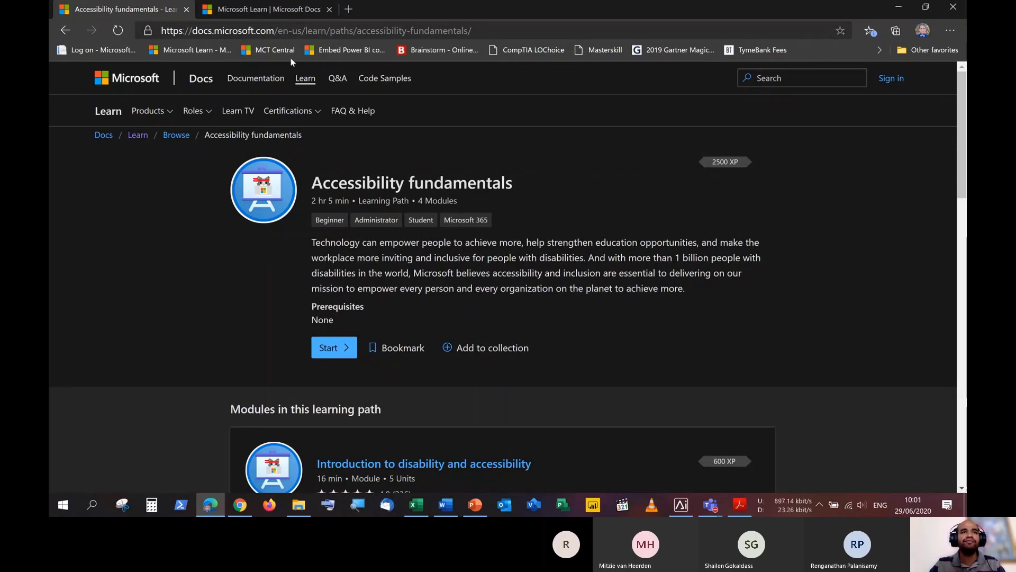
{"action": "left_click", "coordinate": [900, 9]}
Bring up the Contoso Inventory workbook and open the Save As Browse dialog.
{"action": "left_click", "coordinate": [416, 504]}
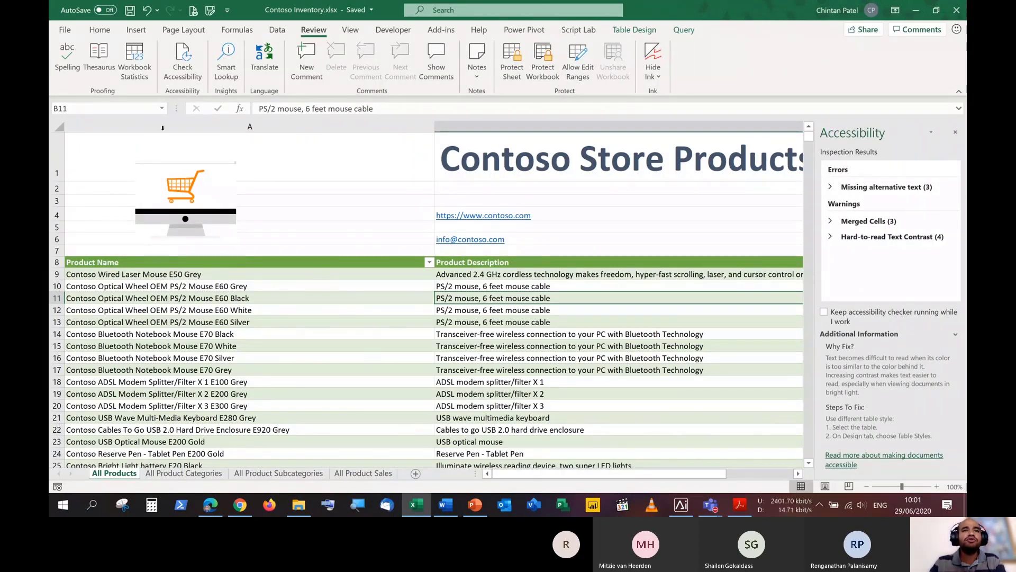
{"action": "left_click", "coordinate": [106, 32]}
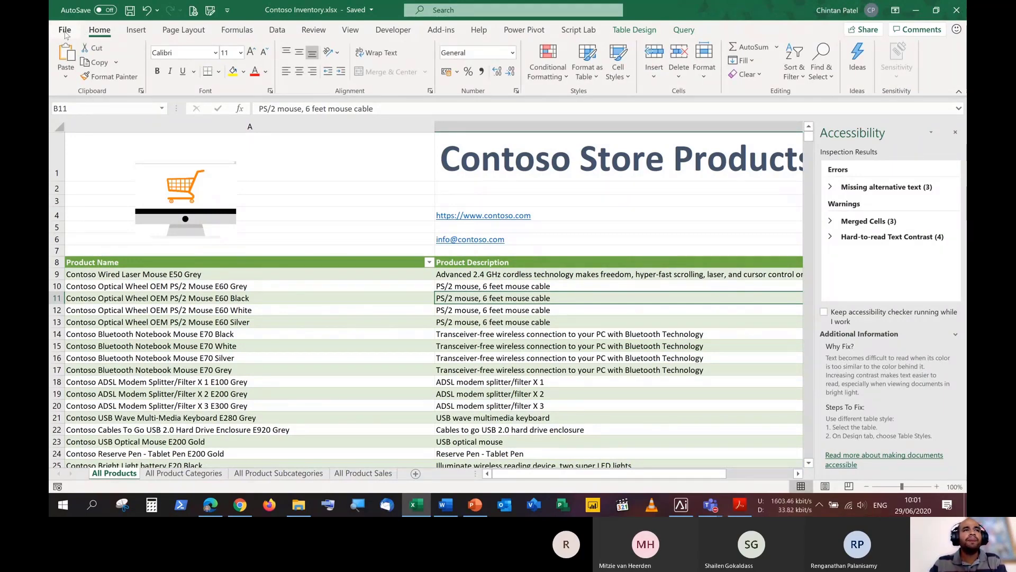
{"action": "left_click", "coordinate": [64, 33]}
{"action": "left_click", "coordinate": [103, 185]}
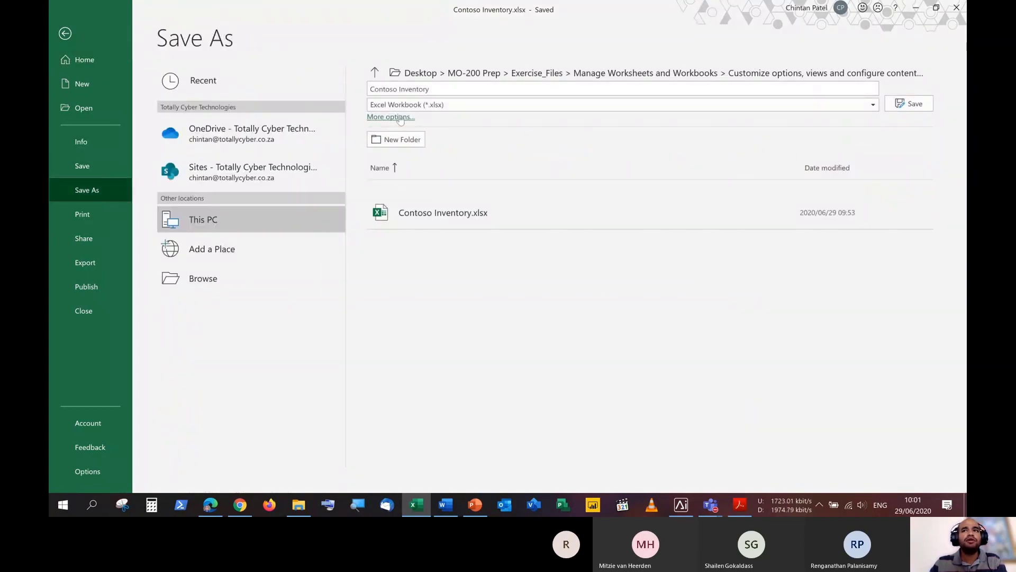
{"action": "left_click", "coordinate": [249, 280]}
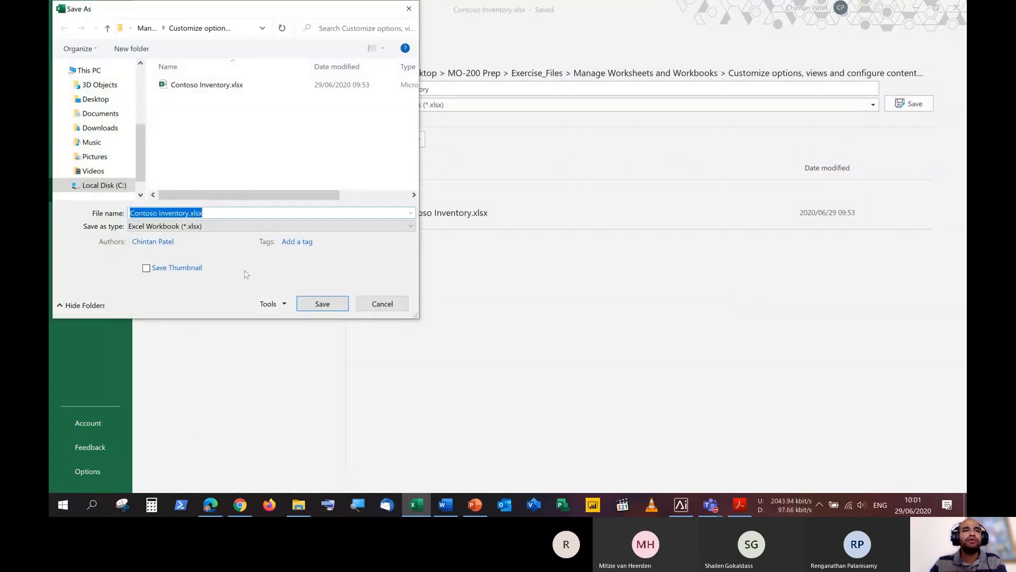
Review the Save as type format list, then cancel back to the worksheet without saving.
{"action": "left_click", "coordinate": [226, 227]}
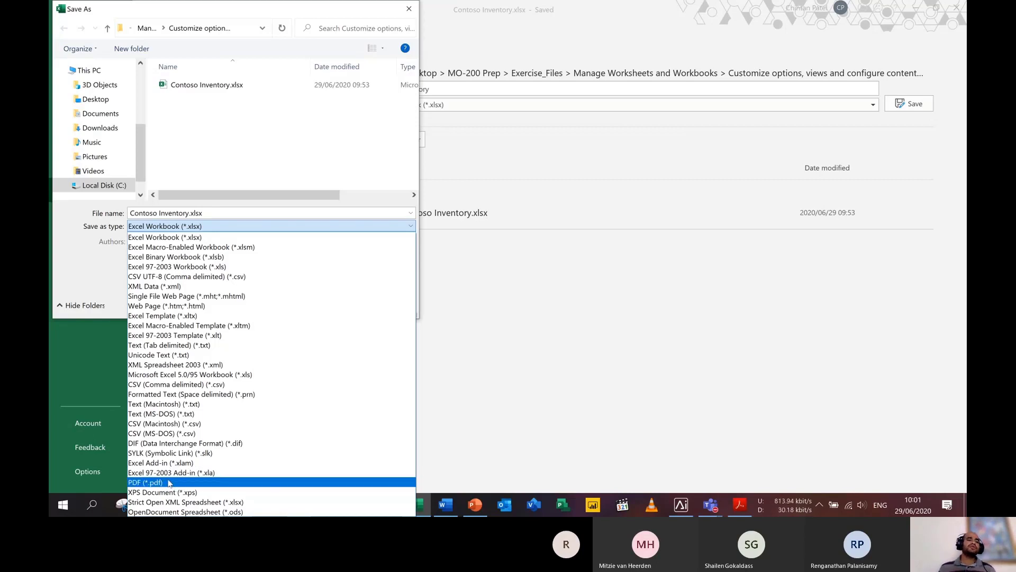
{"action": "left_click", "coordinate": [69, 244]}
{"action": "left_click", "coordinate": [382, 300]}
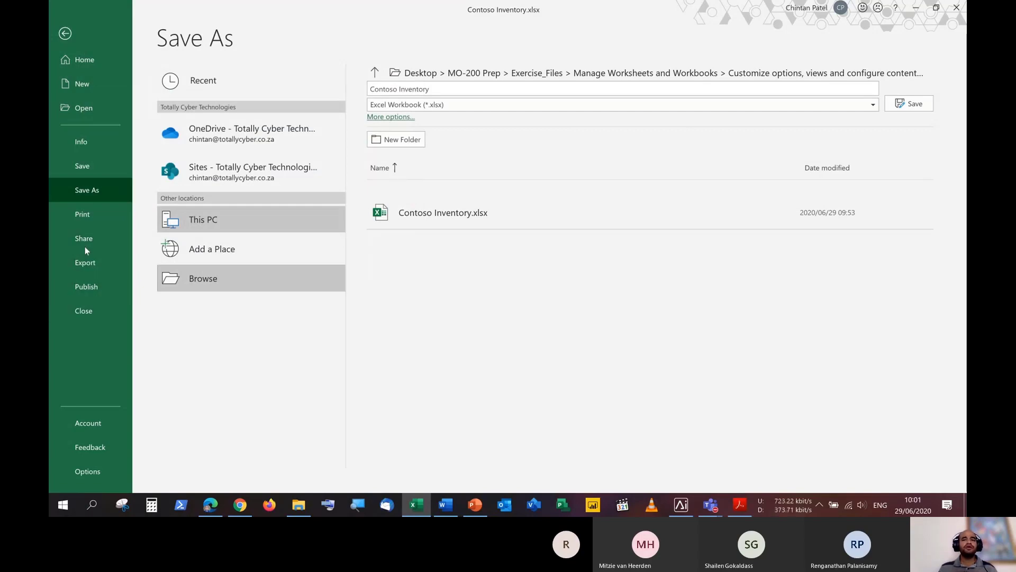
{"action": "left_click", "coordinate": [66, 34]}
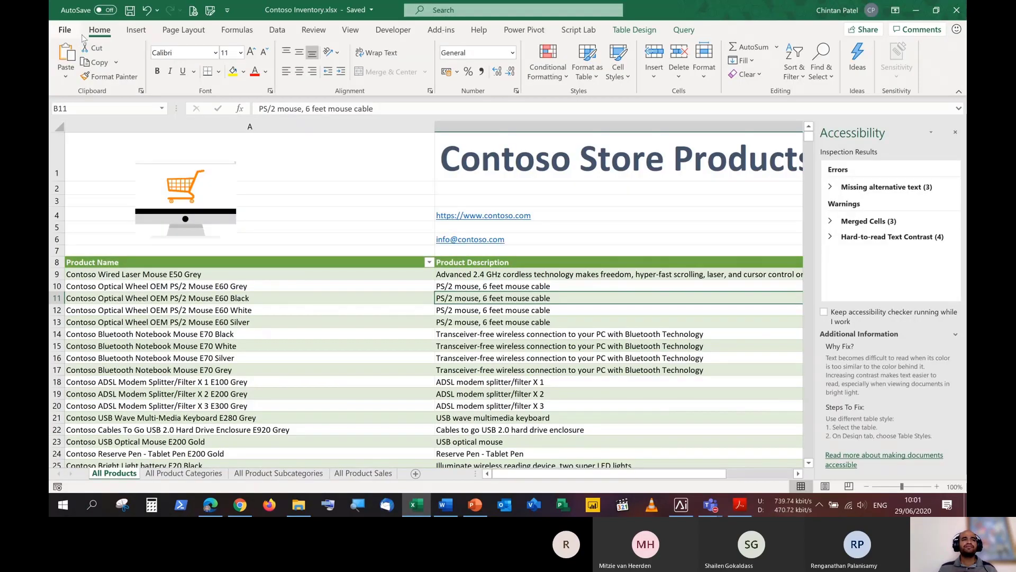
Show Export's Change File Type options, glance at PDF/XPS, and launch Save As for Contoso Inventory.
{"action": "left_click", "coordinate": [65, 30]}
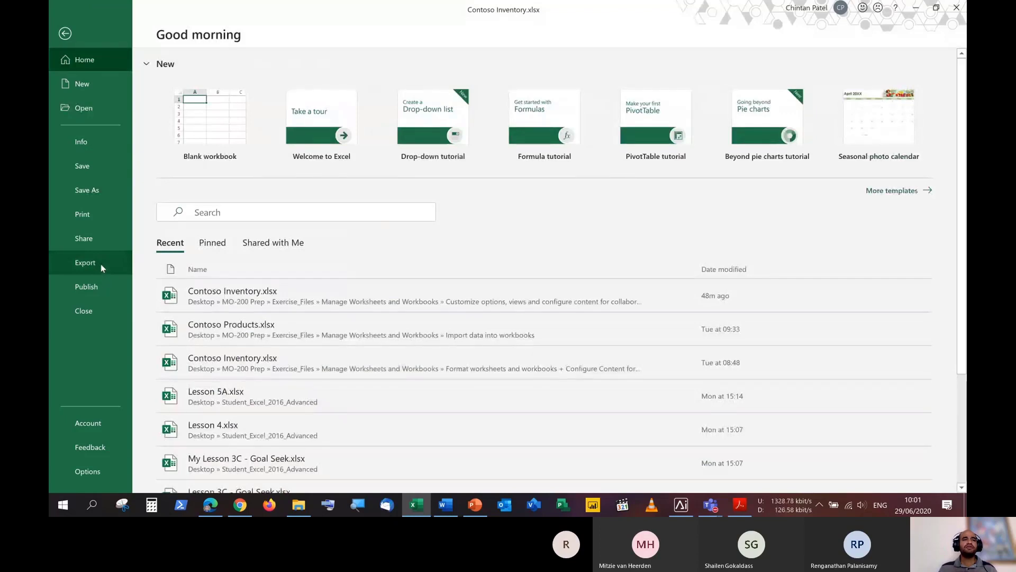
{"action": "left_click", "coordinate": [101, 263]}
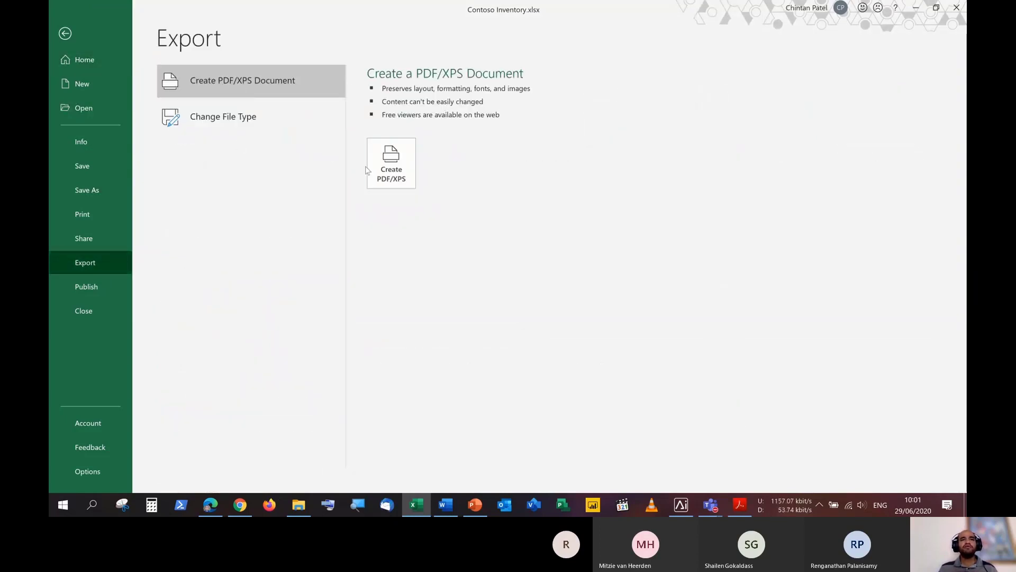
{"action": "left_click", "coordinate": [282, 122]}
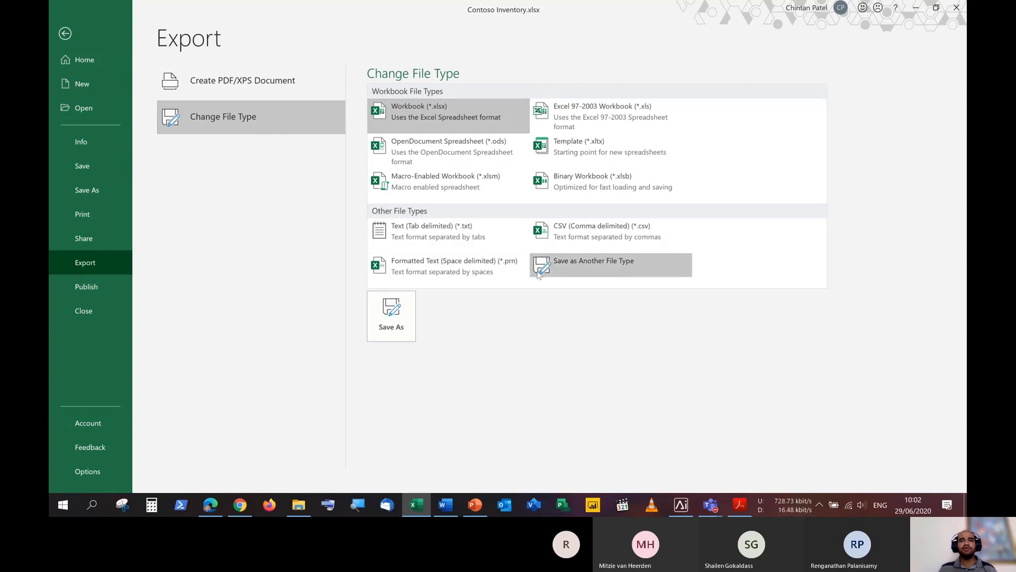
{"action": "left_click", "coordinate": [249, 80]}
{"action": "left_click", "coordinate": [249, 118]}
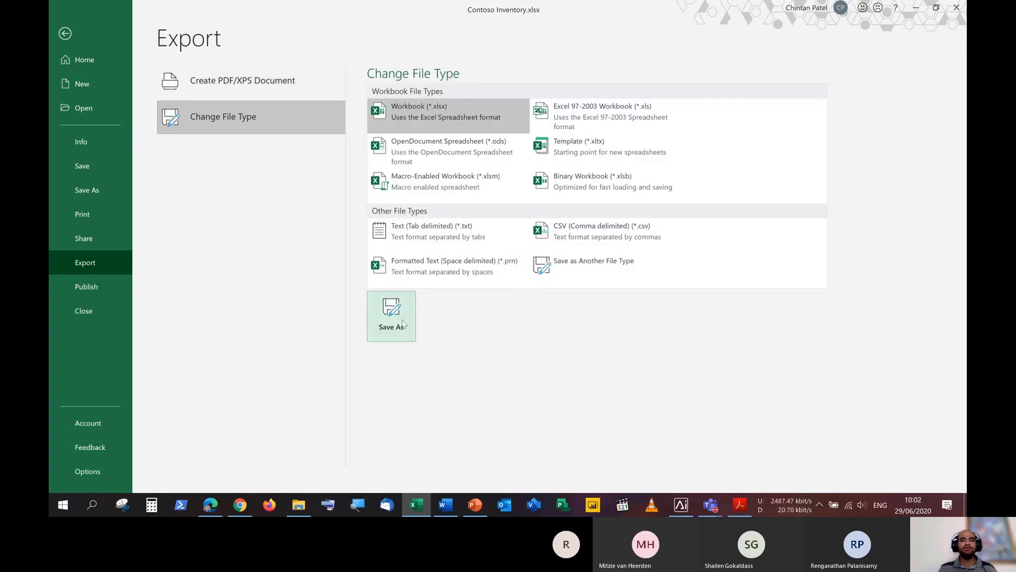
{"action": "left_click", "coordinate": [385, 319]}
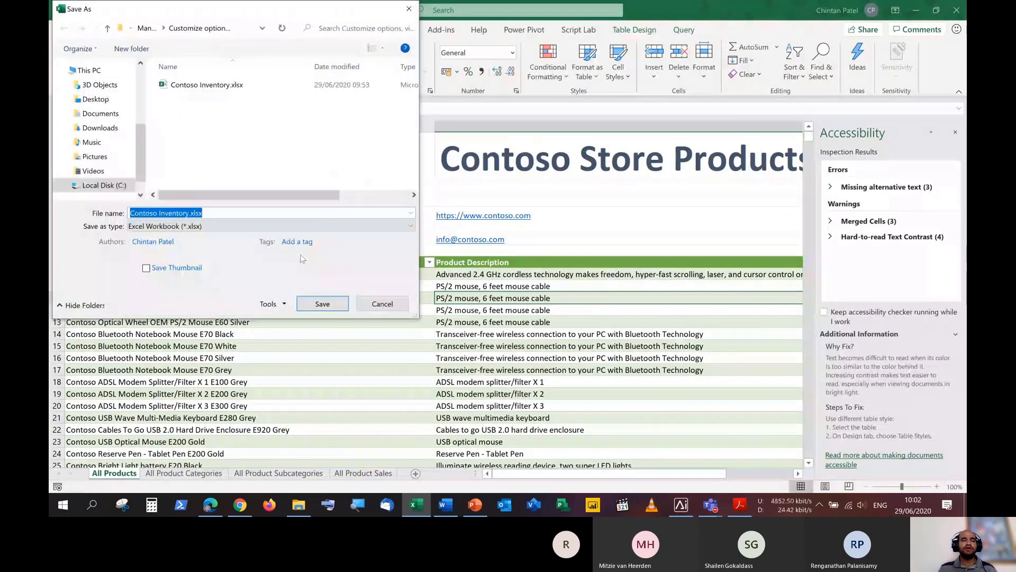
Save Contoso Inventory as PDF (*.pdf) with 'Open file after publishing' ticked.
{"action": "left_click", "coordinate": [175, 226]}
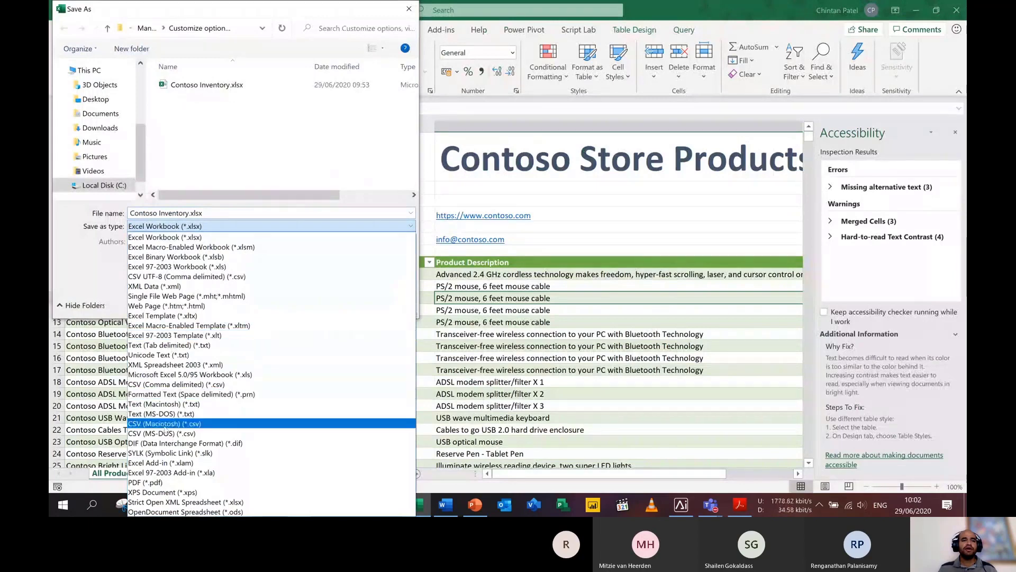
{"action": "left_click", "coordinate": [153, 483]}
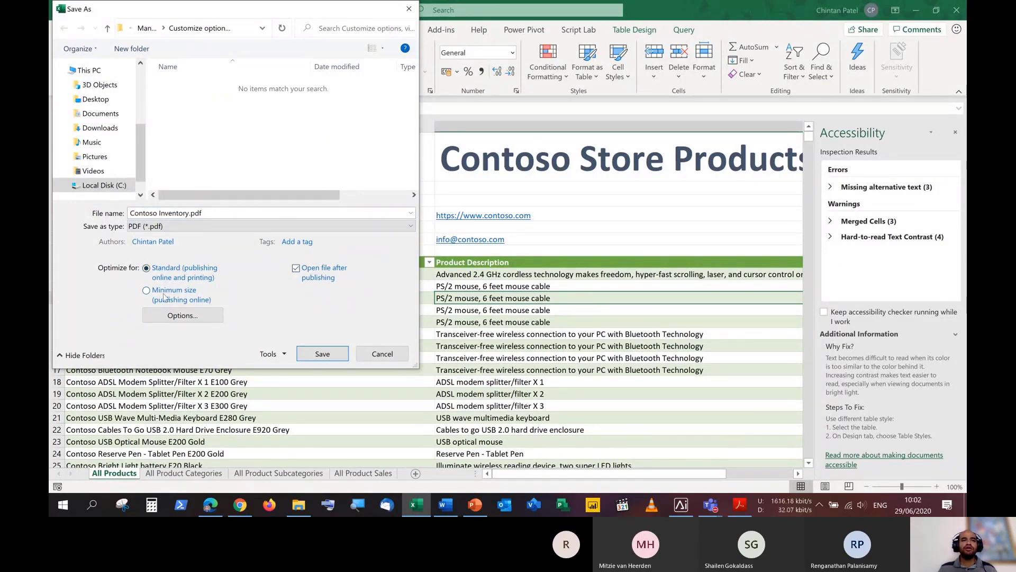
{"action": "left_click", "coordinate": [318, 271]}
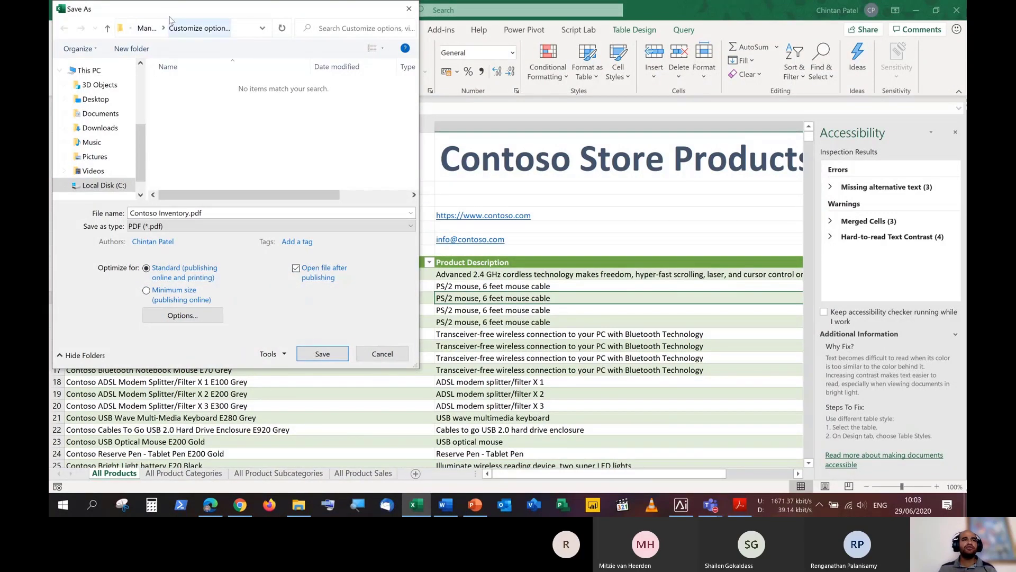
{"action": "left_click_drag", "start_coordinate": [167, 17], "coordinate": [220, 48]}
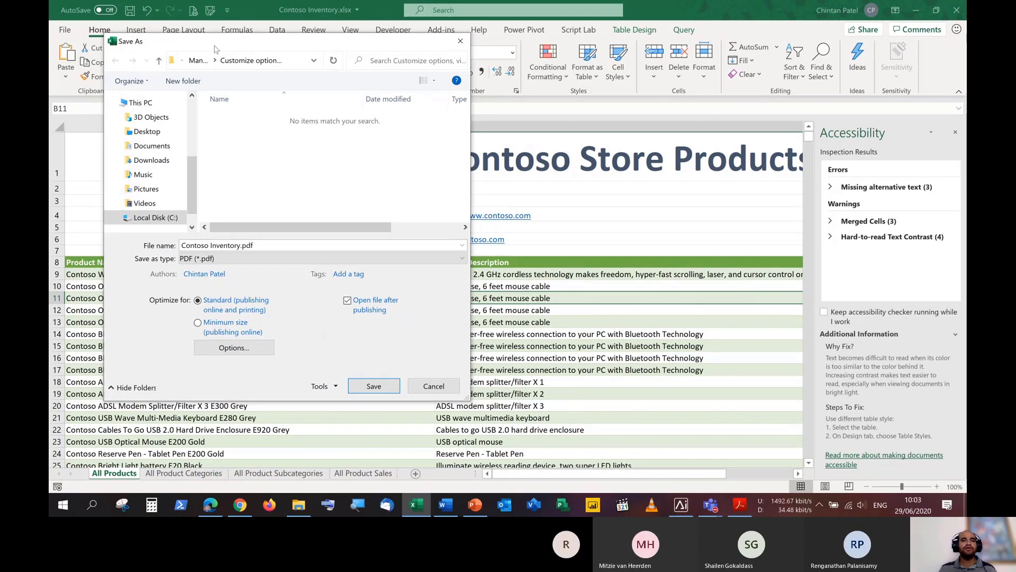
{"action": "left_click", "coordinate": [372, 386]}
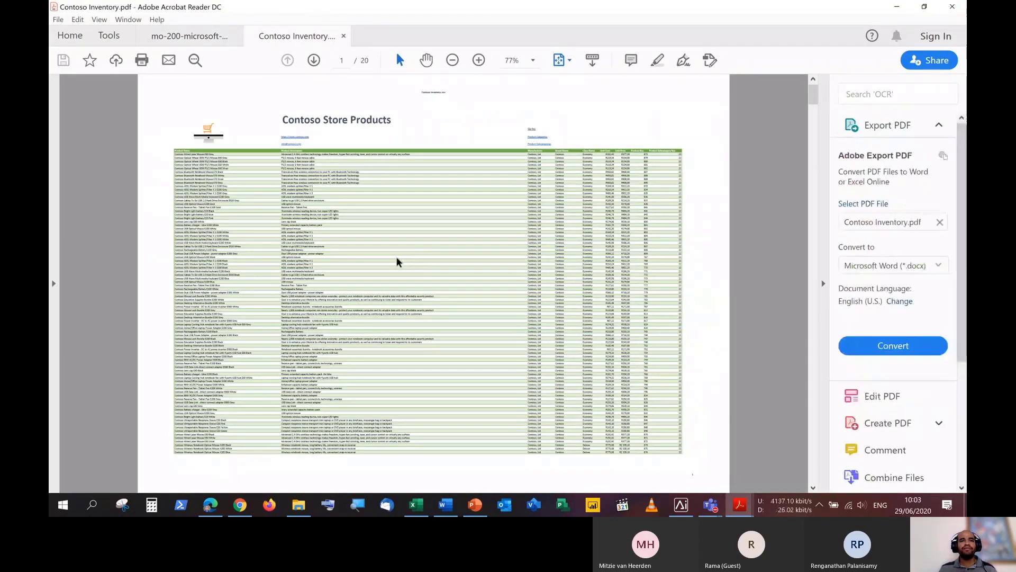
Close the exported Contoso Inventory PDF.
{"action": "scroll", "coordinate": [397, 258], "scroll_direction": "down", "scroll_amount": 6}
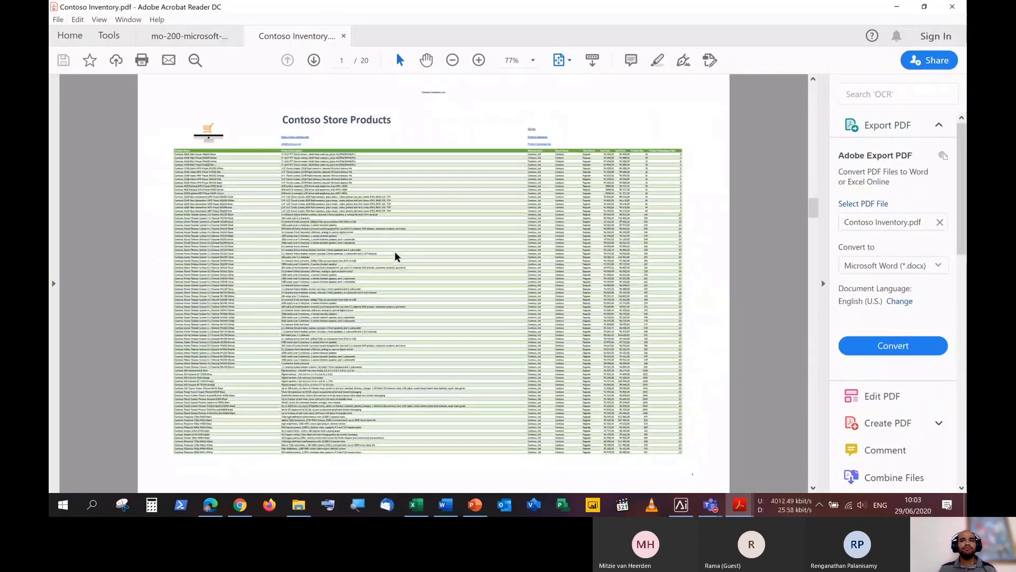
{"action": "scroll", "coordinate": [396, 257], "scroll_direction": "down", "scroll_amount": 3}
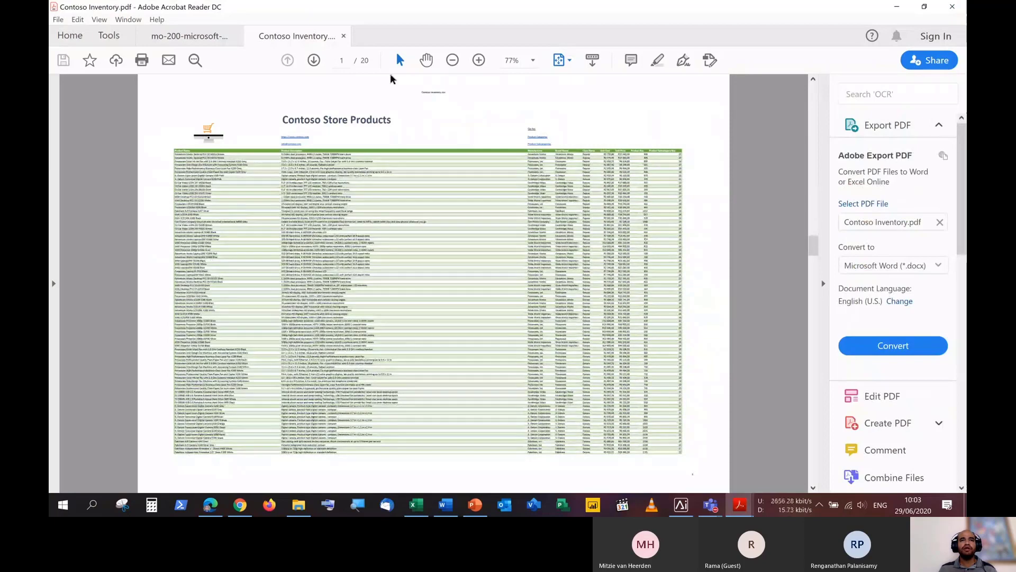
{"action": "left_click", "coordinate": [344, 36]}
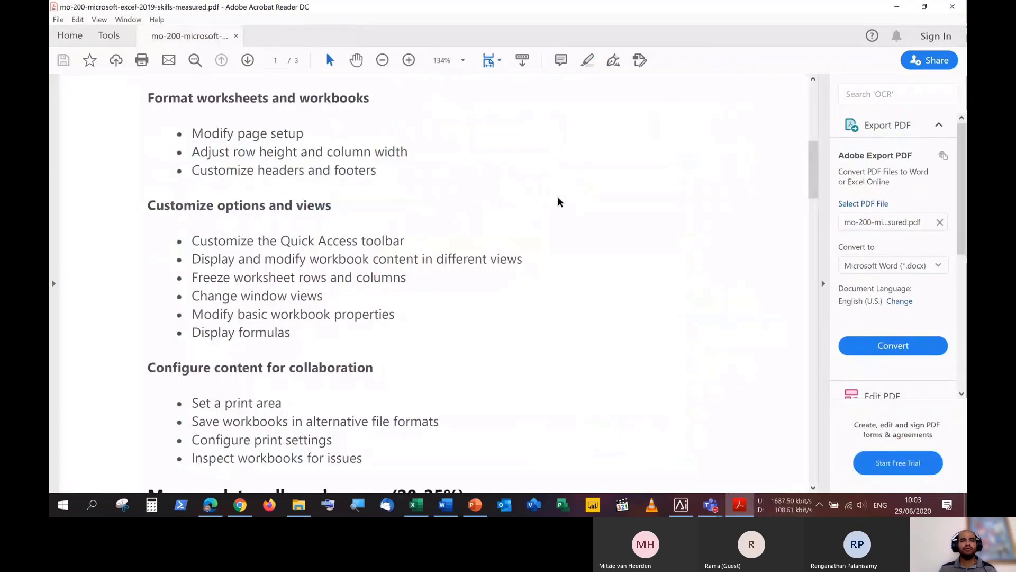
Scroll the skills-measured PDF to the Format cells and ranges objectives, then return to Excel.
{"action": "scroll", "coordinate": [268, 236], "scroll_direction": "up", "scroll_amount": 1}
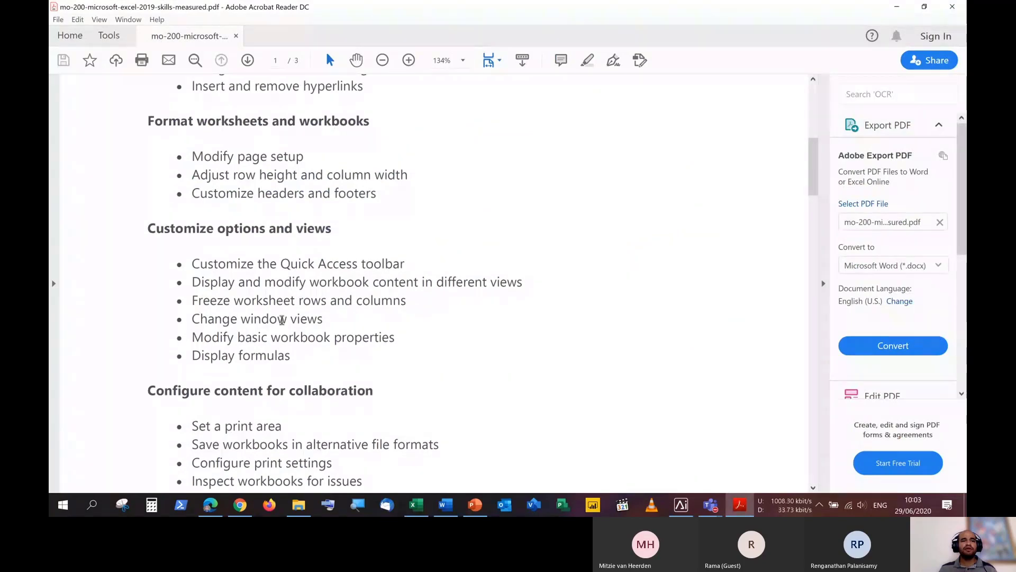
{"action": "scroll", "coordinate": [281, 317], "scroll_direction": "down", "scroll_amount": 2}
{"action": "scroll", "coordinate": [281, 320], "scroll_direction": "down", "scroll_amount": 1}
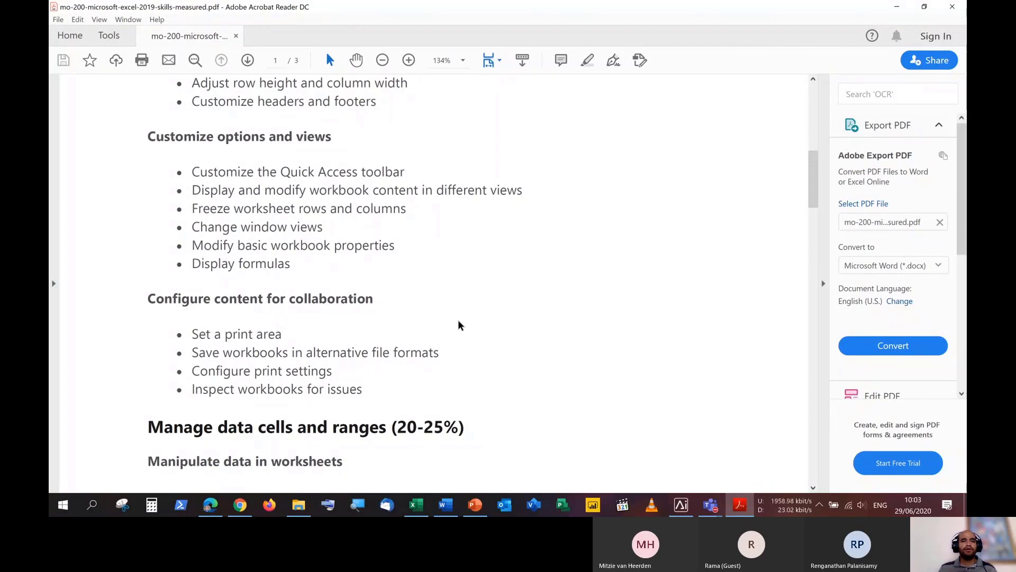
{"action": "scroll", "coordinate": [458, 325], "scroll_direction": "up", "scroll_amount": 5}
{"action": "scroll", "coordinate": [458, 325], "scroll_direction": "up", "scroll_amount": 4}
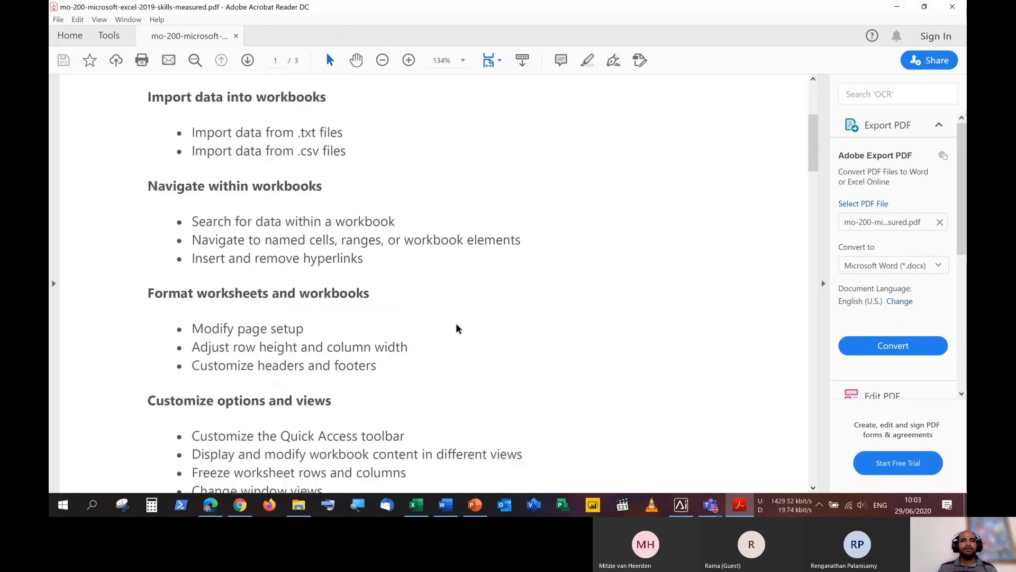
{"action": "scroll", "coordinate": [454, 332], "scroll_direction": "down", "scroll_amount": 18}
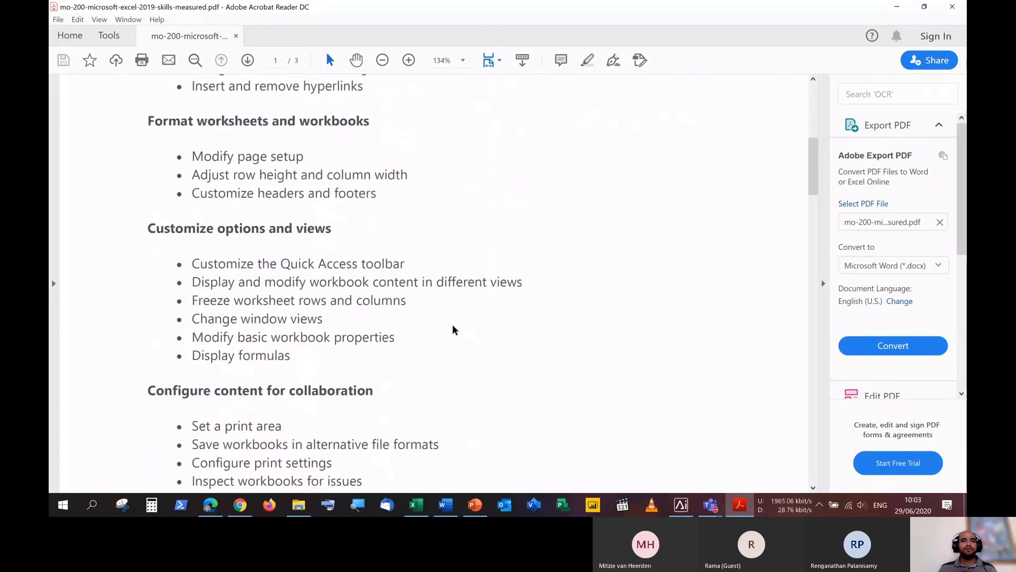
{"action": "scroll", "coordinate": [454, 323], "scroll_direction": "down", "scroll_amount": 5}
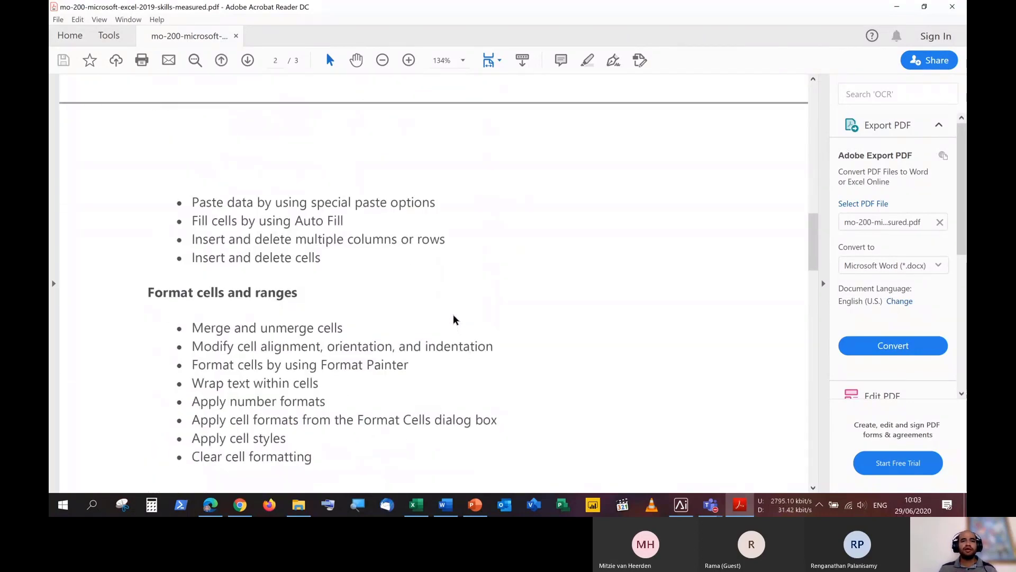
{"action": "scroll", "coordinate": [454, 318], "scroll_direction": "up", "scroll_amount": 2}
{"action": "scroll", "coordinate": [454, 318], "scroll_direction": "up", "scroll_amount": 3}
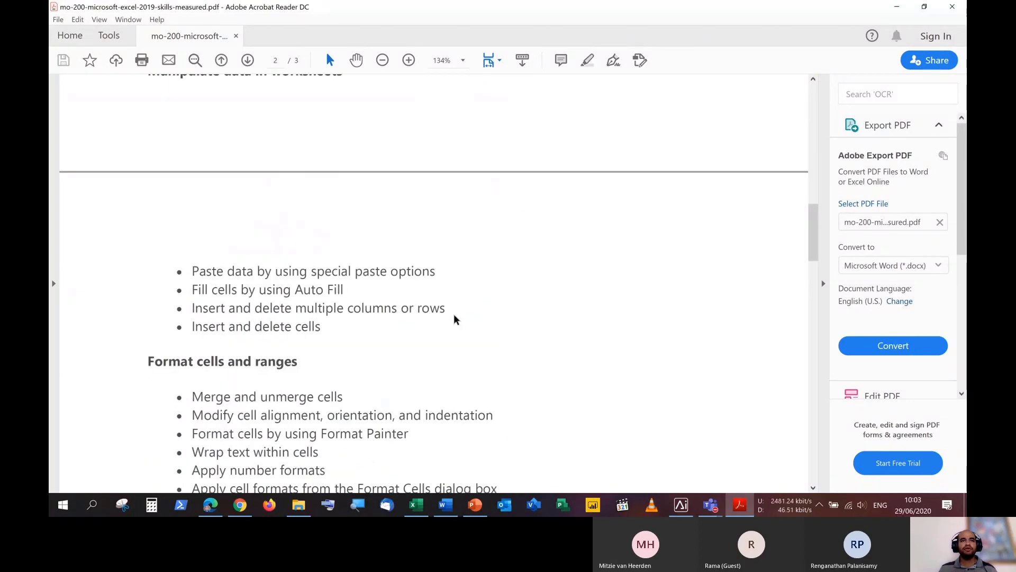
{"action": "scroll", "coordinate": [453, 315], "scroll_direction": "down", "scroll_amount": 1}
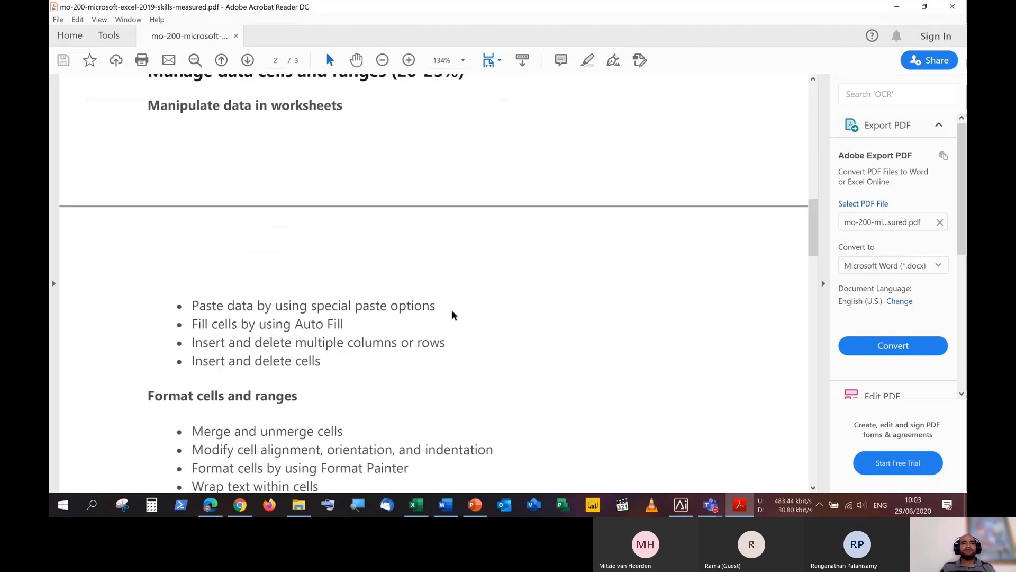
{"action": "scroll", "coordinate": [453, 316], "scroll_direction": "up", "scroll_amount": 1}
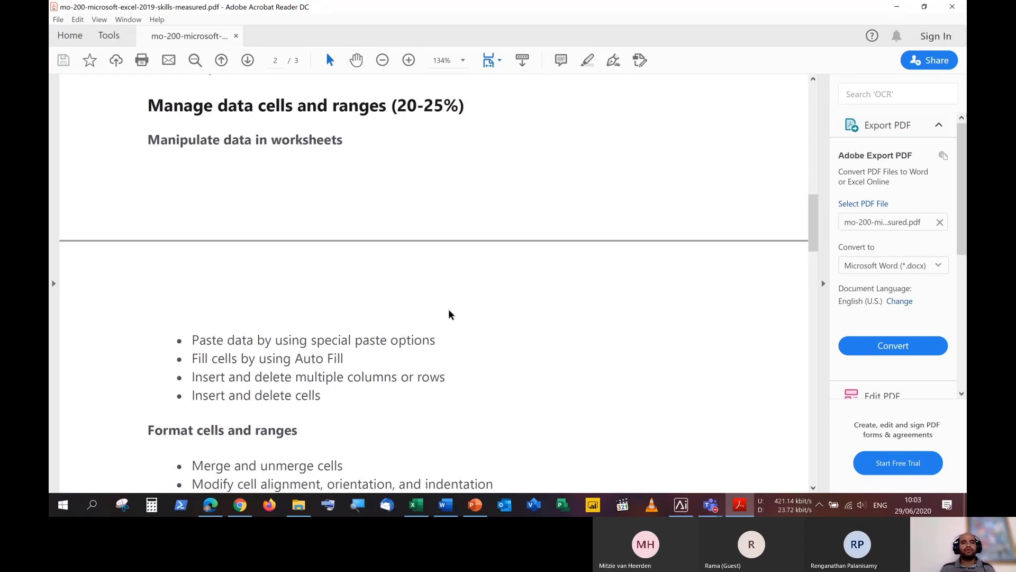
{"action": "scroll", "coordinate": [434, 325], "scroll_direction": "down", "scroll_amount": 5}
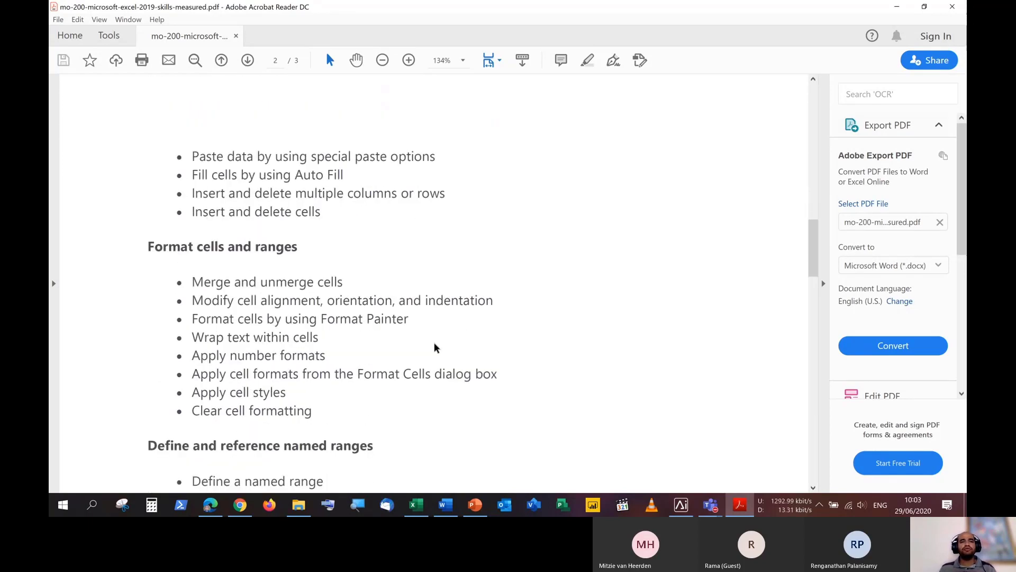
{"action": "scroll", "coordinate": [434, 342], "scroll_direction": "down", "scroll_amount": 2}
{"action": "scroll", "coordinate": [434, 341], "scroll_direction": "up", "scroll_amount": 1}
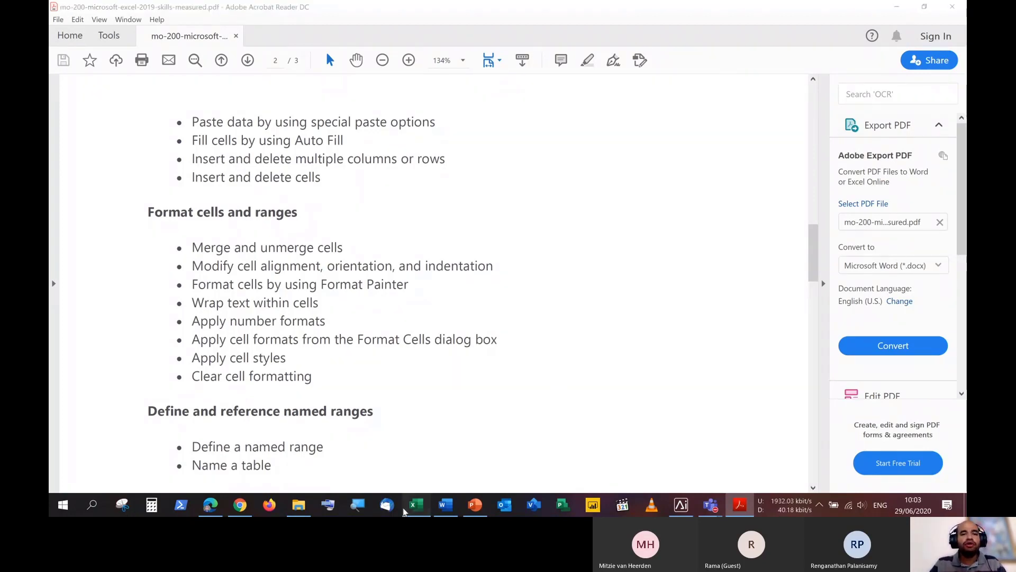
{"action": "left_click", "coordinate": [405, 510]}
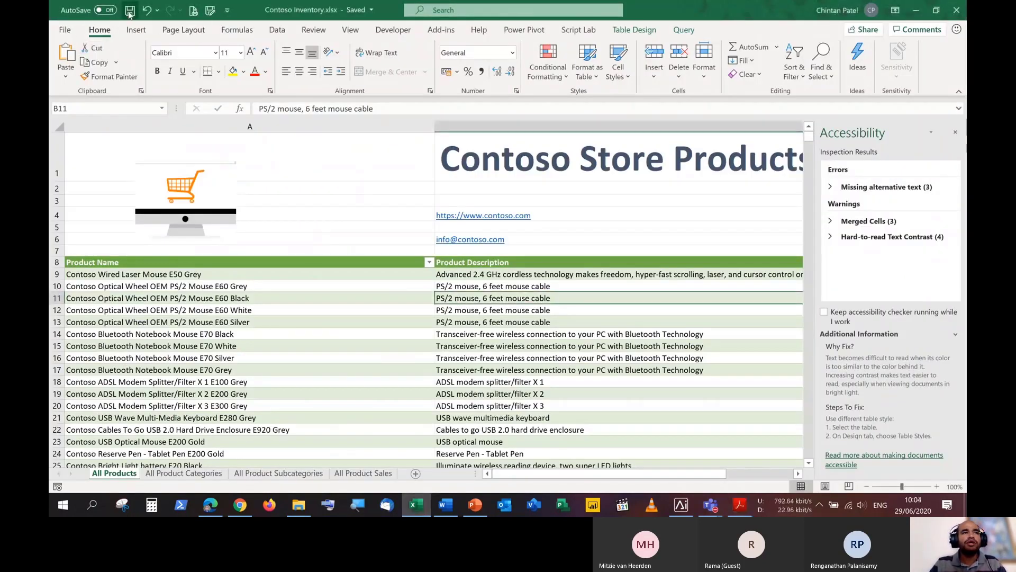
Close the Contoso Store Products workbook and go to the Manage Worksheets and Workbooks folder.
{"action": "left_click", "coordinate": [959, 13]}
{"action": "left_click", "coordinate": [298, 504]}
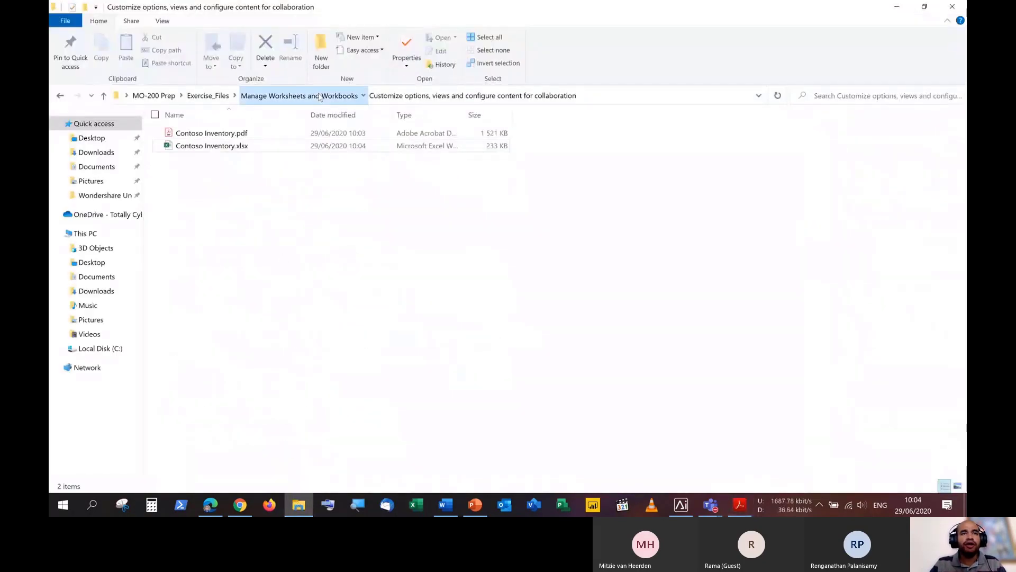
{"action": "left_click", "coordinate": [321, 97]}
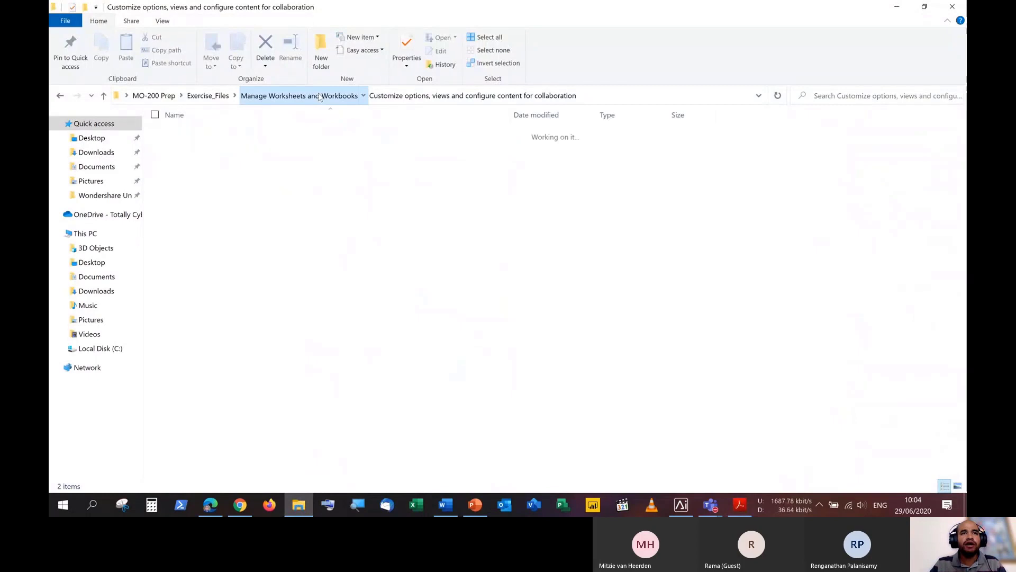
Go via Exercise_Files into Manage Data Cells and Ranges and open Contoso Inventory.xlsx.
{"action": "left_click", "coordinate": [208, 96]}
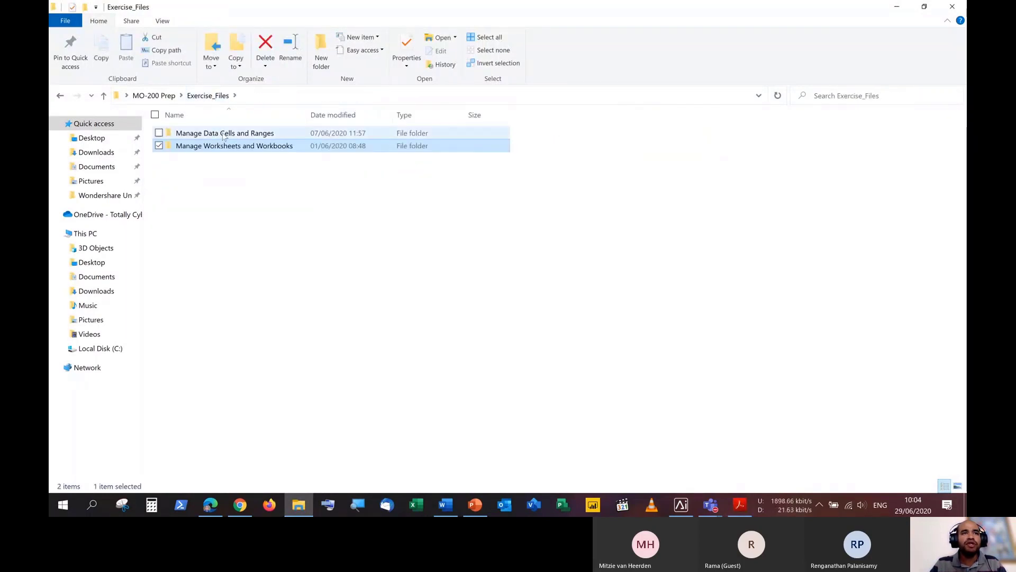
{"action": "left_click", "coordinate": [223, 135]}
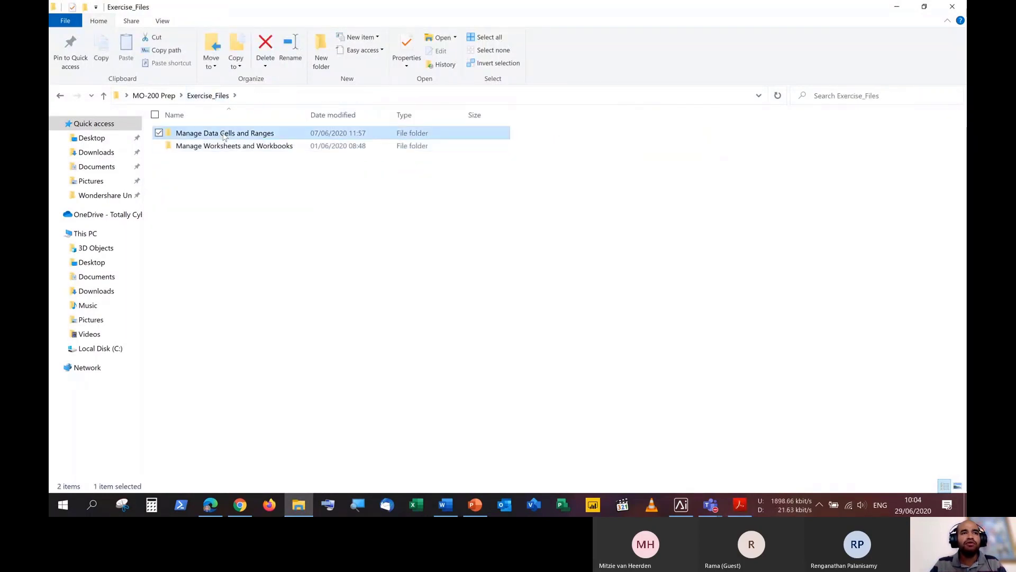
{"action": "double_click", "coordinate": [279, 135]}
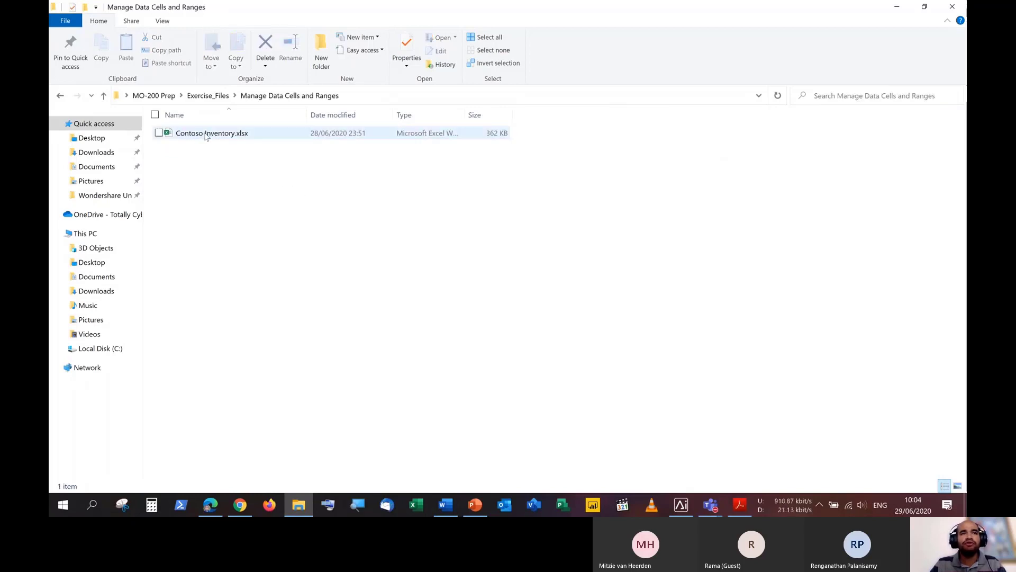
{"action": "double_click", "coordinate": [208, 134]}
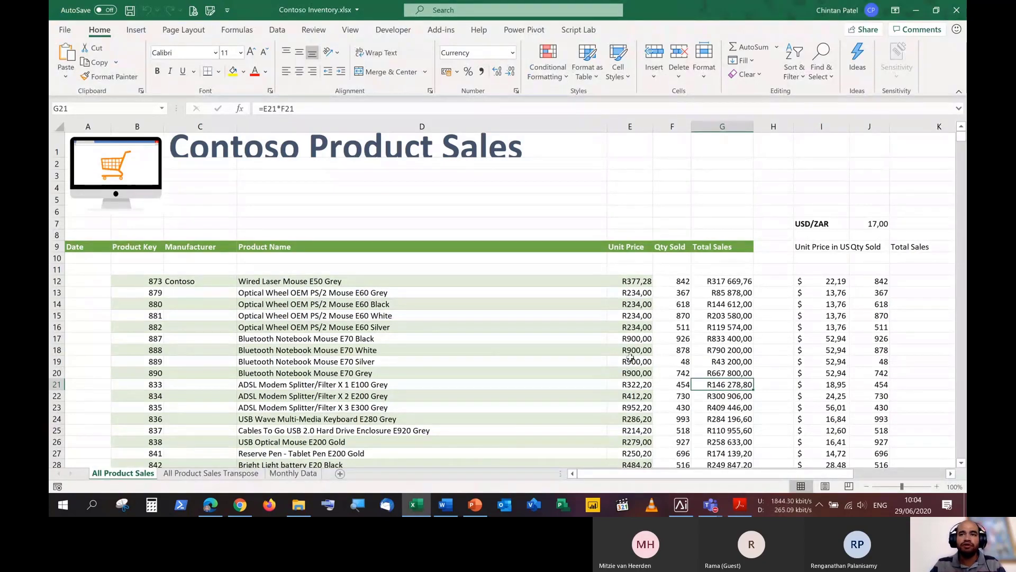
View the Transpose and Monthly Data sheets, return to All Product Sales, then switch to the PDF.
{"action": "mouse_move", "coordinate": [669, 474]}
{"action": "left_mouse_down"}
{"action": "mouse_move", "coordinate": [763, 484]}
{"action": "mouse_move", "coordinate": [670, 485]}
{"action": "left_mouse_up"}
{"action": "scroll", "coordinate": [605, 409], "scroll_direction": "down", "scroll_amount": 3}
{"action": "scroll", "coordinate": [605, 408], "scroll_direction": "up", "scroll_amount": 3}
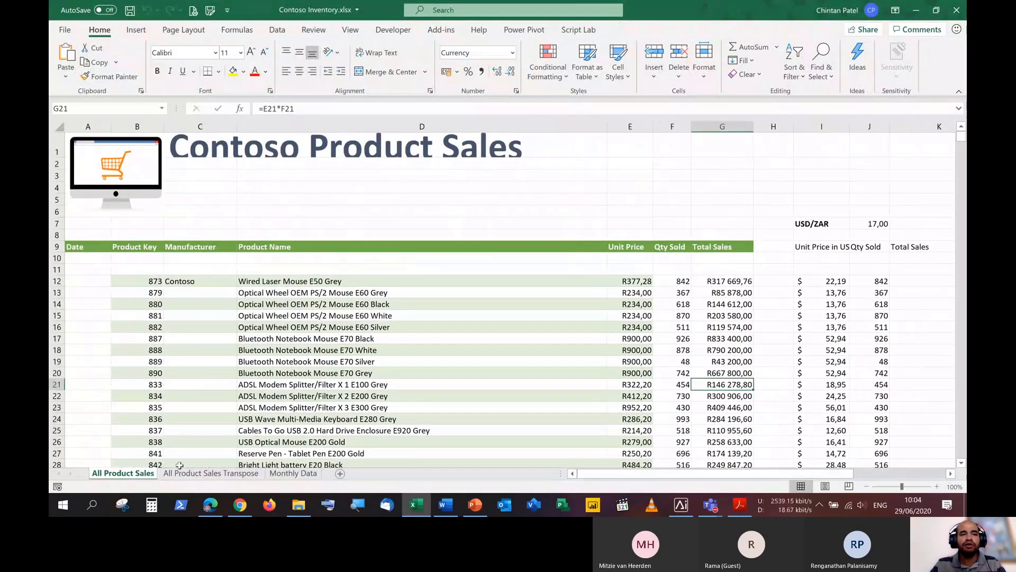
{"action": "left_click", "coordinate": [189, 474]}
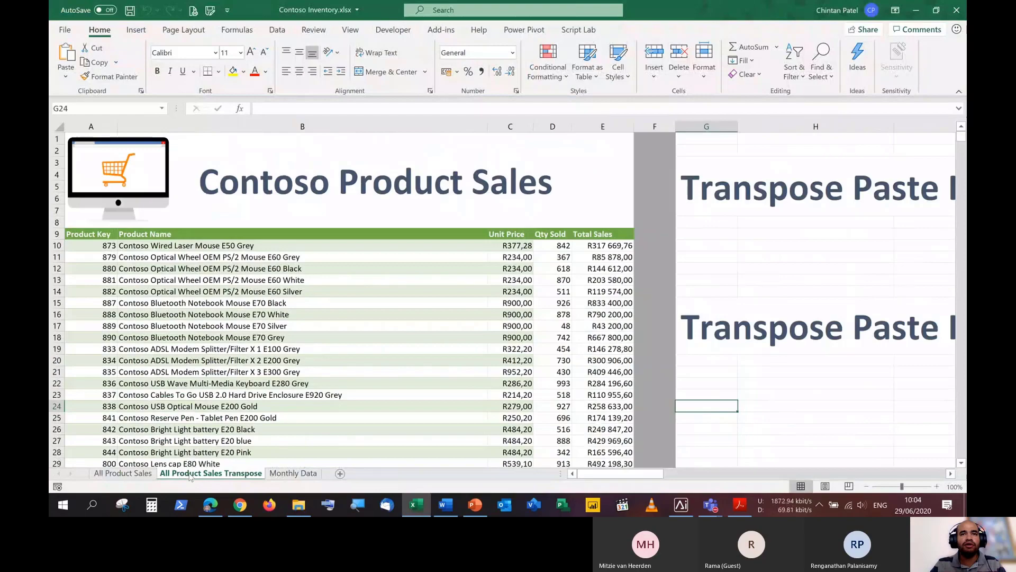
{"action": "left_click", "coordinate": [293, 474]}
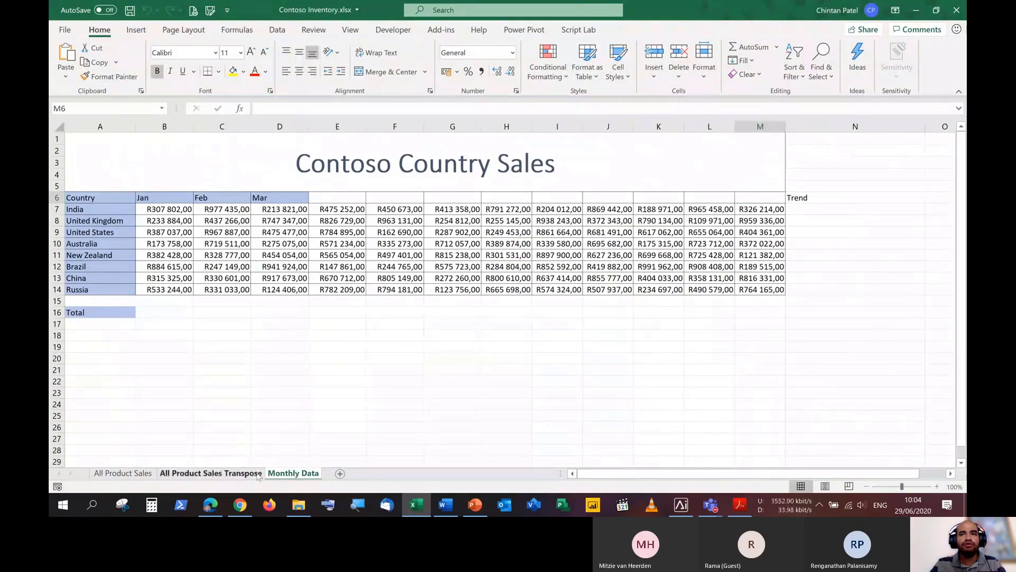
{"action": "left_click", "coordinate": [233, 473]}
{"action": "left_click", "coordinate": [122, 474]}
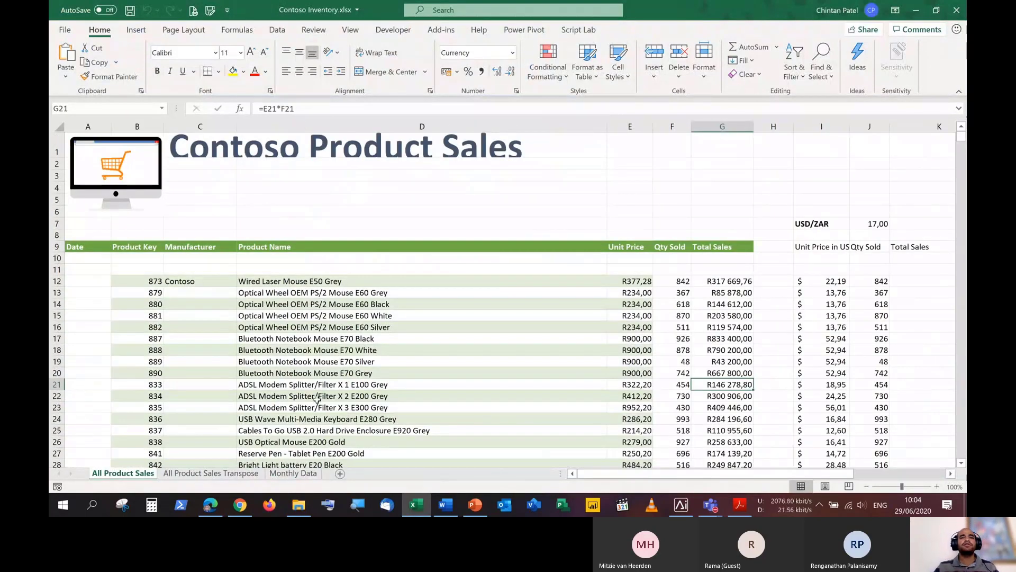
{"action": "left_click", "coordinate": [740, 504]}
Scroll through the MO-200 Manage data cells and ranges objectives, then Alt+Tab back to Excel.
{"action": "scroll", "coordinate": [479, 307], "scroll_direction": "up", "scroll_amount": 3}
{"action": "scroll", "coordinate": [479, 309], "scroll_direction": "up", "scroll_amount": 3}
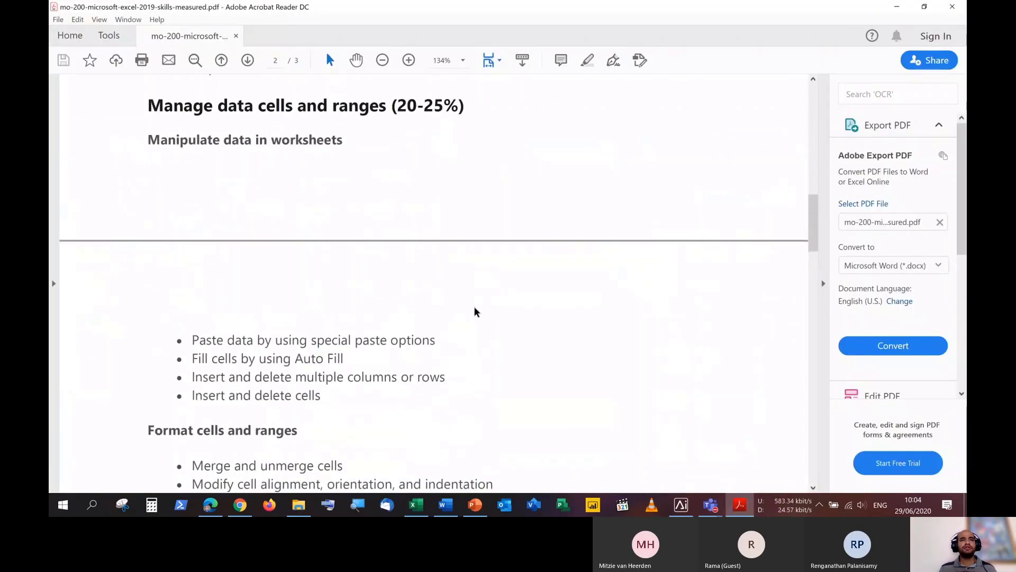
{"action": "scroll", "coordinate": [475, 309], "scroll_direction": "down", "scroll_amount": 1}
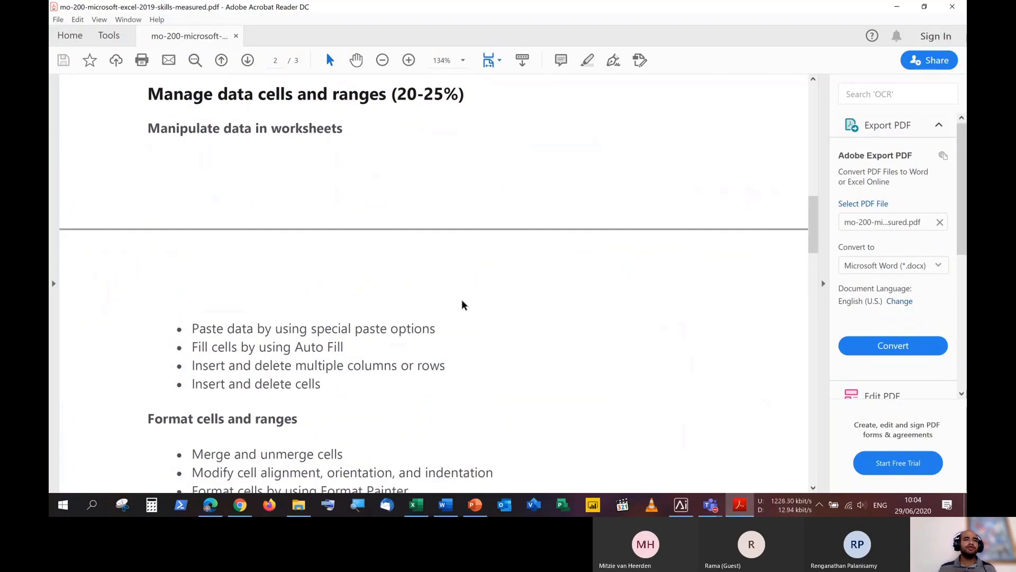
{"action": "scroll", "coordinate": [268, 229], "scroll_direction": "down", "scroll_amount": 2}
{"action": "scroll", "coordinate": [209, 285], "scroll_direction": "down", "scroll_amount": 2}
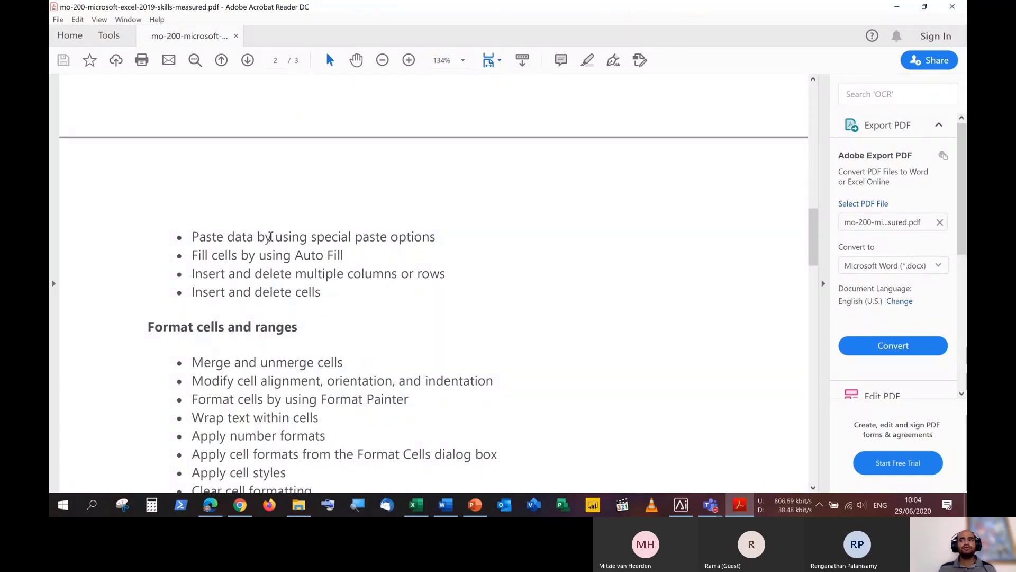
{"action": "scroll", "coordinate": [289, 227], "scroll_direction": "down", "scroll_amount": 3}
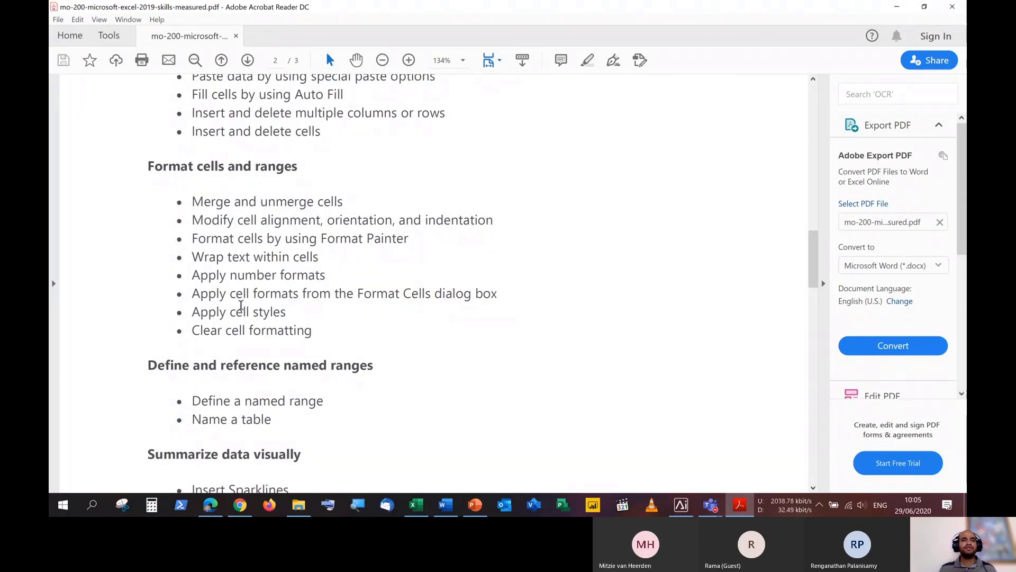
{"action": "scroll", "coordinate": [275, 319], "scroll_direction": "down", "scroll_amount": 3}
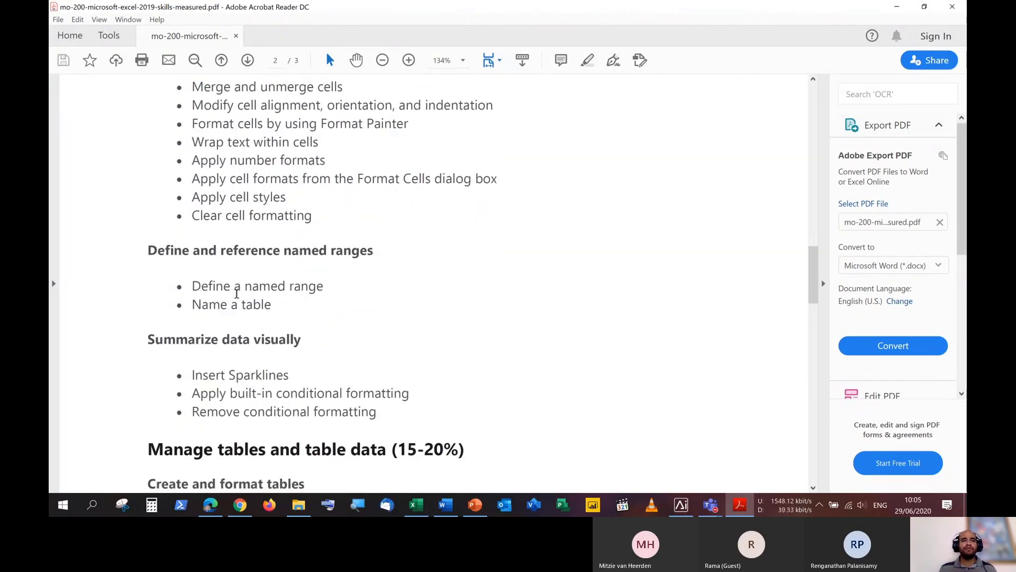
{"action": "scroll", "coordinate": [238, 326], "scroll_direction": "down", "scroll_amount": 1}
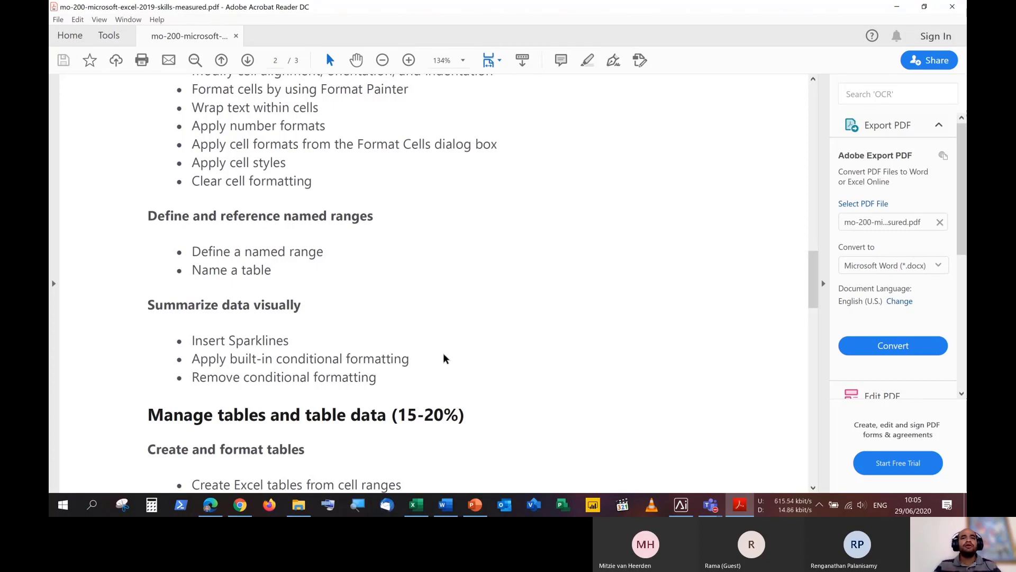
{"action": "scroll", "coordinate": [451, 349], "scroll_direction": "up", "scroll_amount": 10}
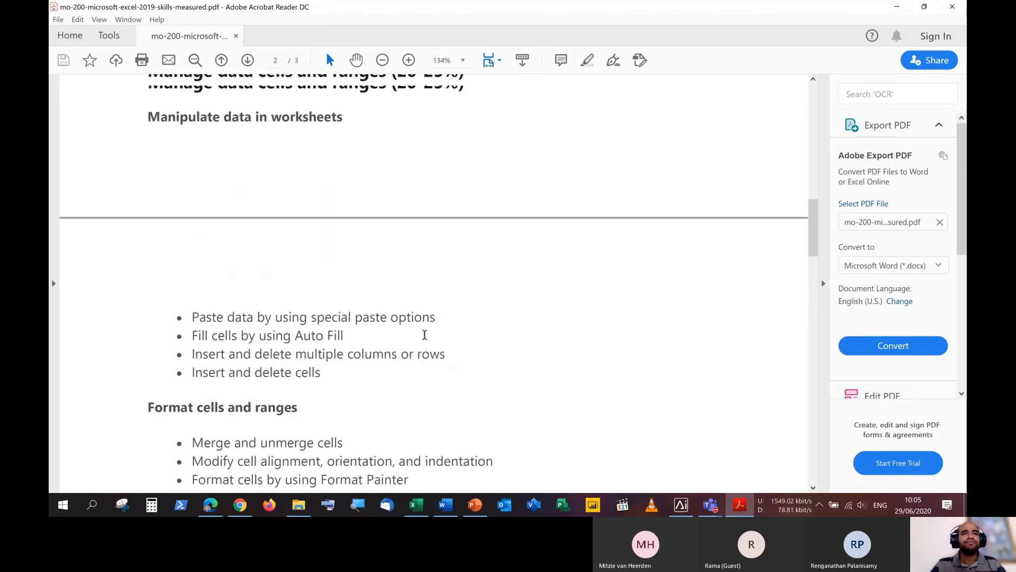
{"action": "key", "text": "alt+Tab"}
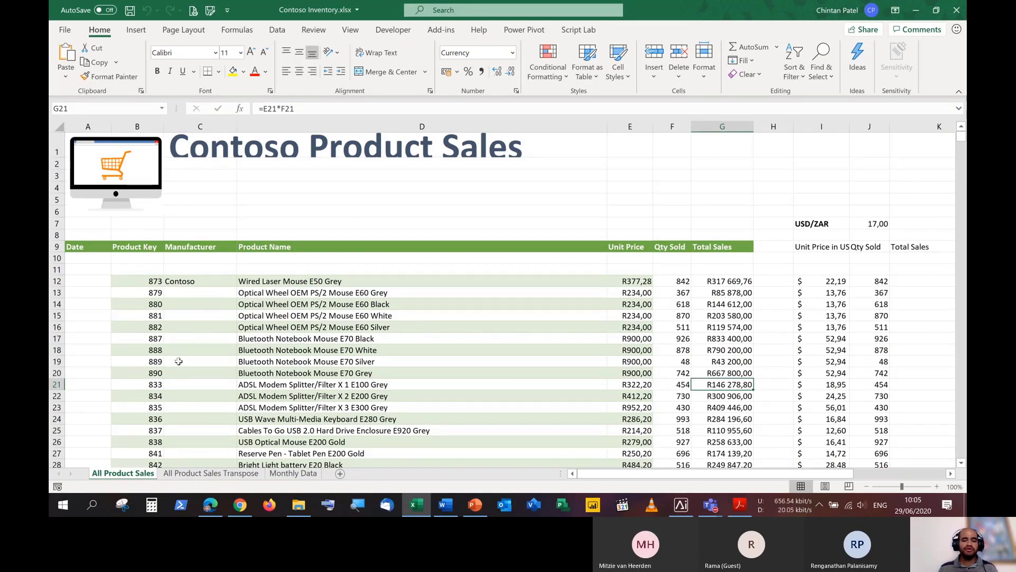
{"action": "left_click", "coordinate": [67, 76]}
{"action": "left_click", "coordinate": [73, 83]}
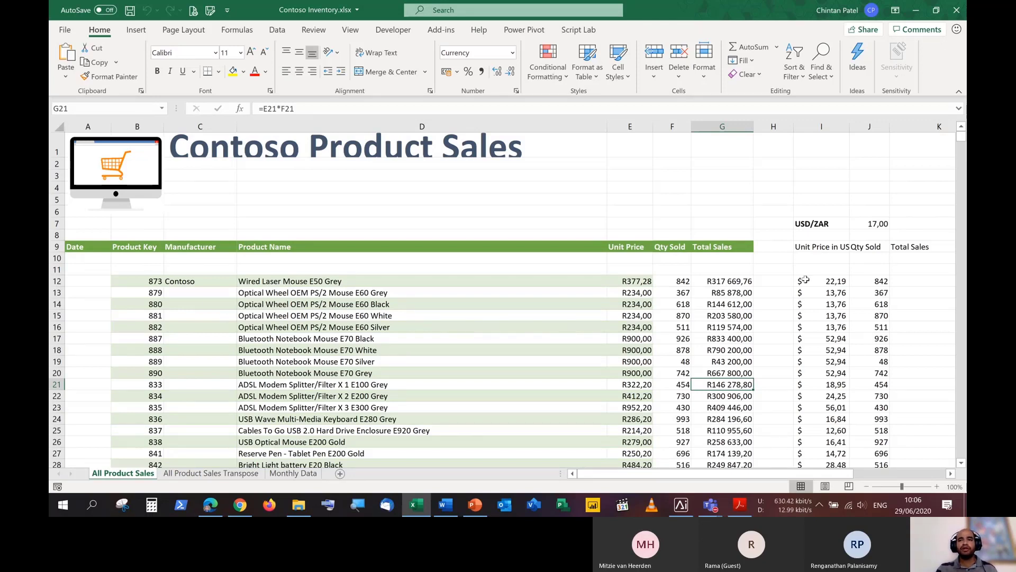
{"action": "left_click_drag", "start_coordinate": [821, 284], "coordinate": [830, 361]}
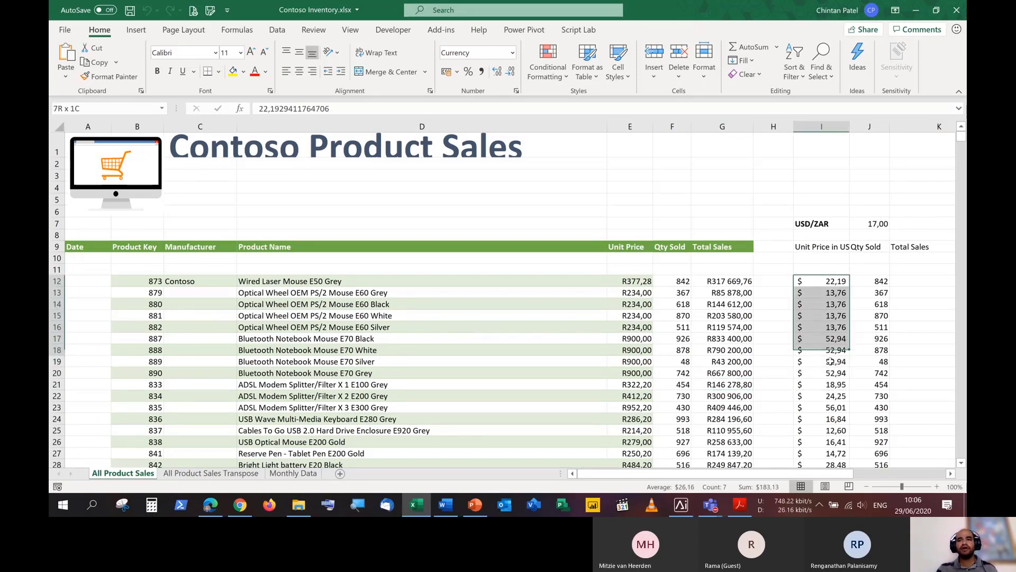
{"action": "left_click", "coordinate": [830, 361]}
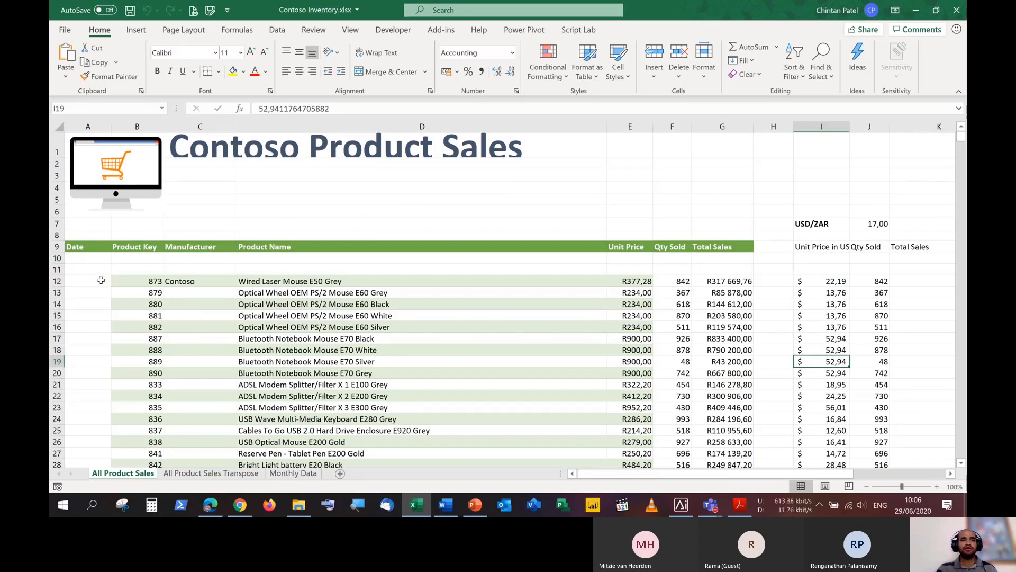
{"action": "left_click", "coordinate": [97, 280]}
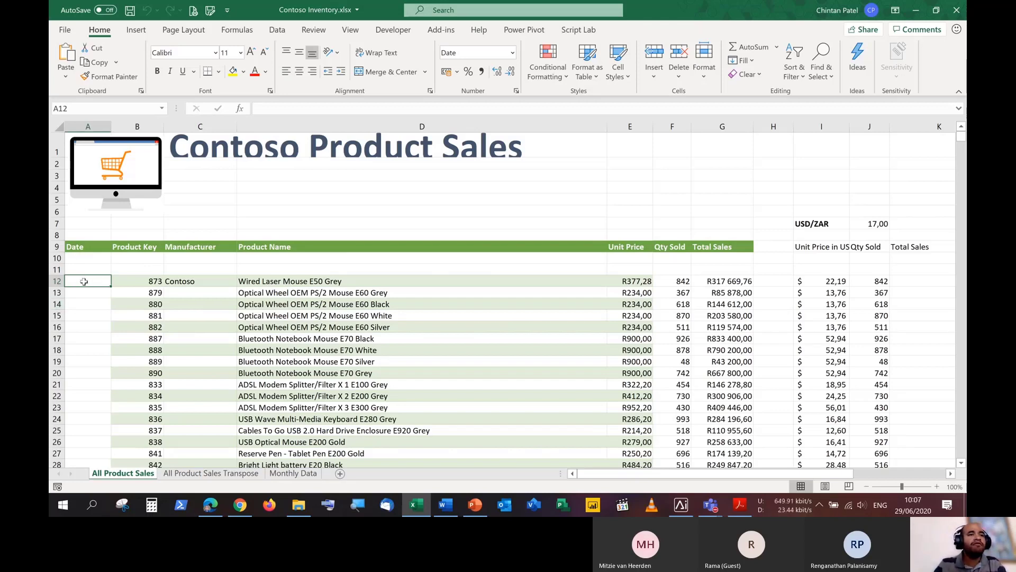
Enter the date 2 January 2015 in cell A12 and reselect it.
{"action": "left_click_drag", "start_coordinate": [83, 281], "coordinate": [84, 410]}
{"action": "scroll", "coordinate": [84, 408], "scroll_direction": "up", "scroll_amount": 4}
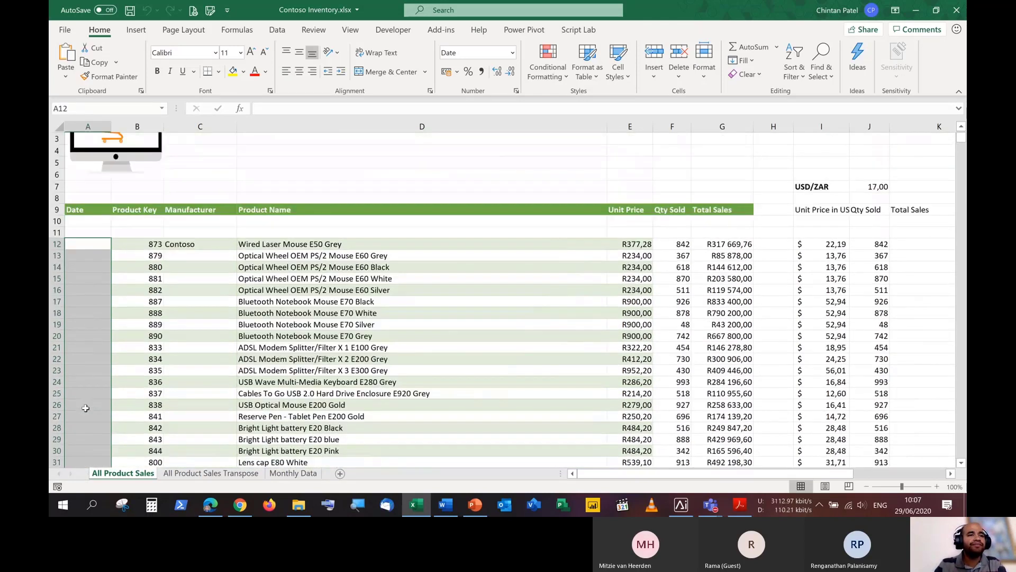
{"action": "left_click", "coordinate": [88, 281]}
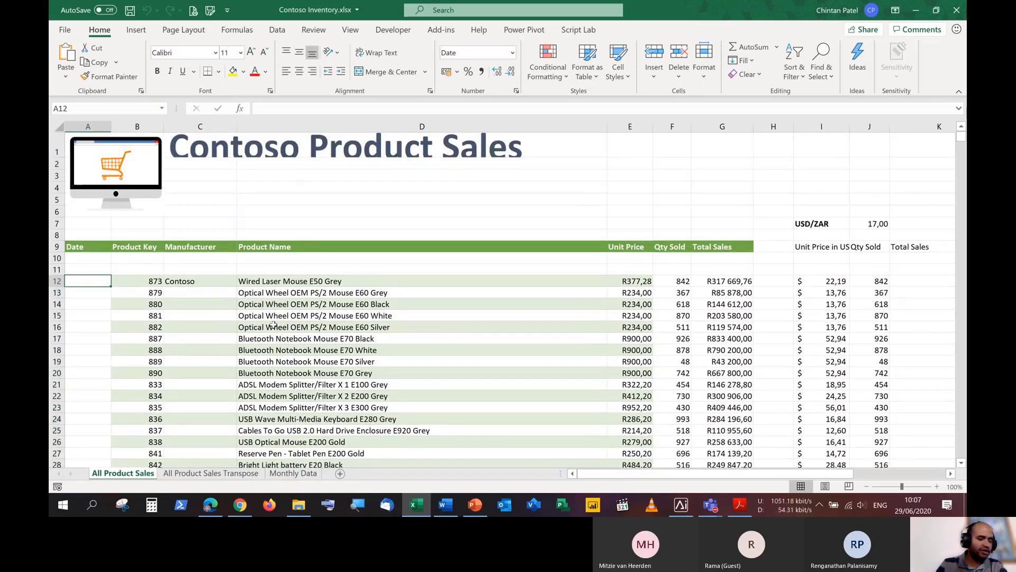
{"action": "type", "text": "2 Jan"}
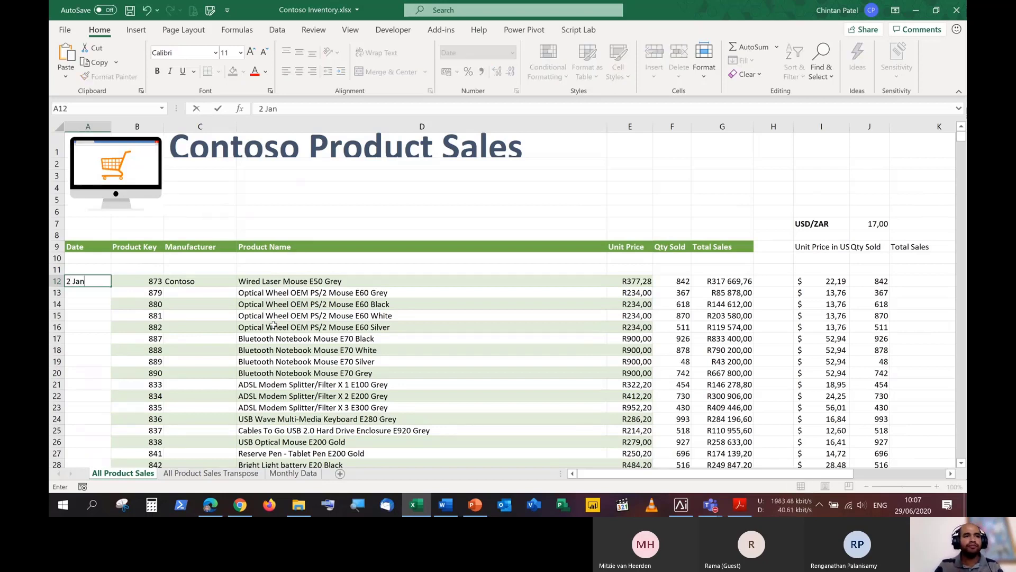
{"action": "type", "text": "uary 2015"}
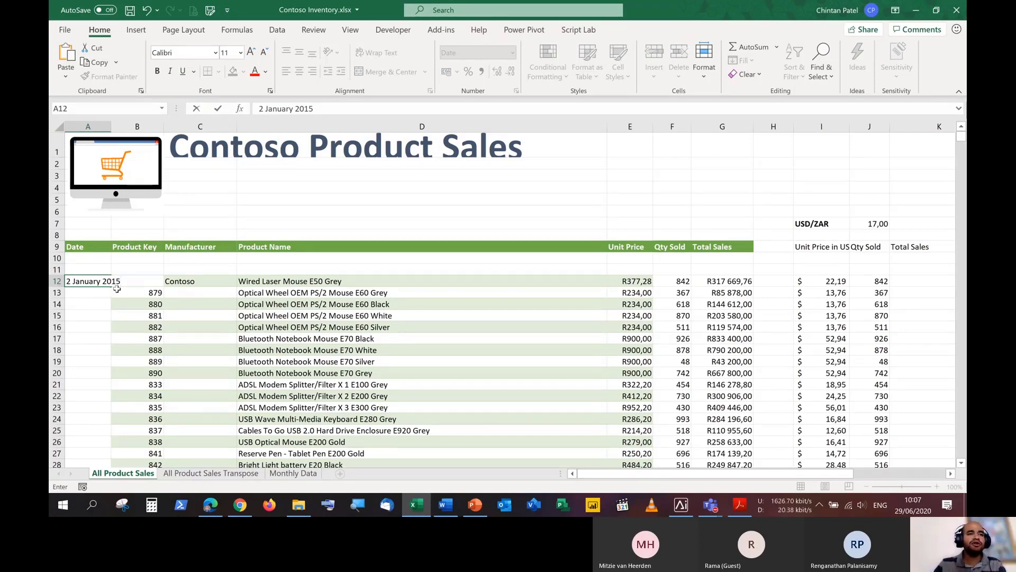
{"action": "scroll", "coordinate": [106, 308], "scroll_direction": "down", "scroll_amount": 2}
{"action": "scroll", "coordinate": [106, 307], "scroll_direction": "down", "scroll_amount": 14}
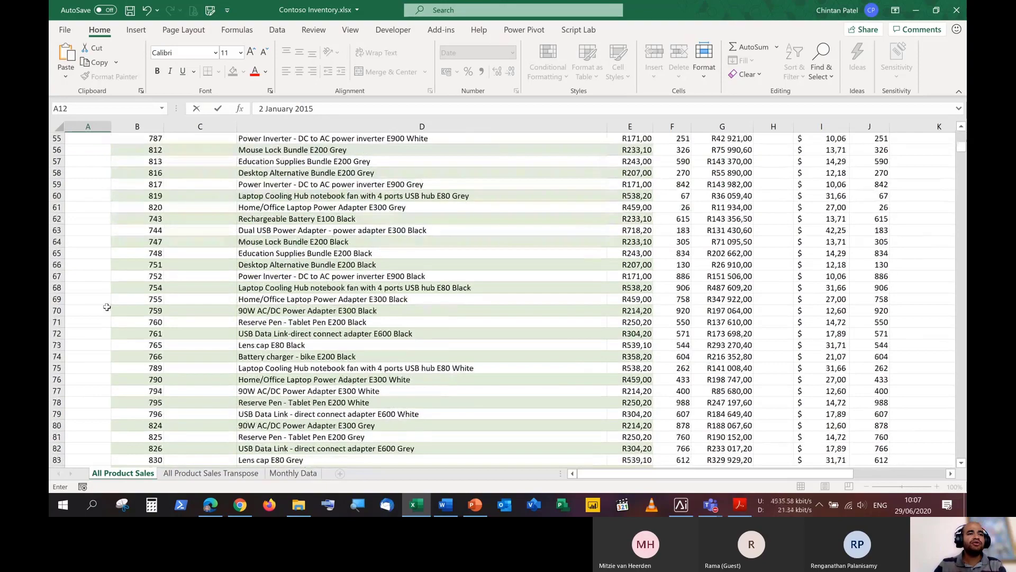
{"action": "scroll", "coordinate": [110, 323], "scroll_direction": "up", "scroll_amount": 8}
{"action": "scroll", "coordinate": [111, 323], "scroll_direction": "up", "scroll_amount": 8}
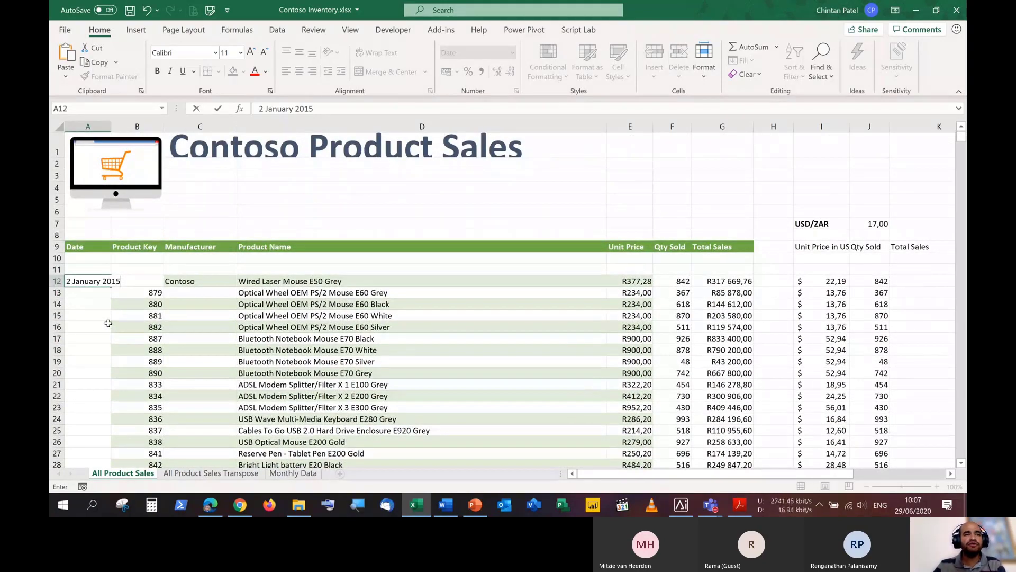
{"action": "key", "text": "Return"}
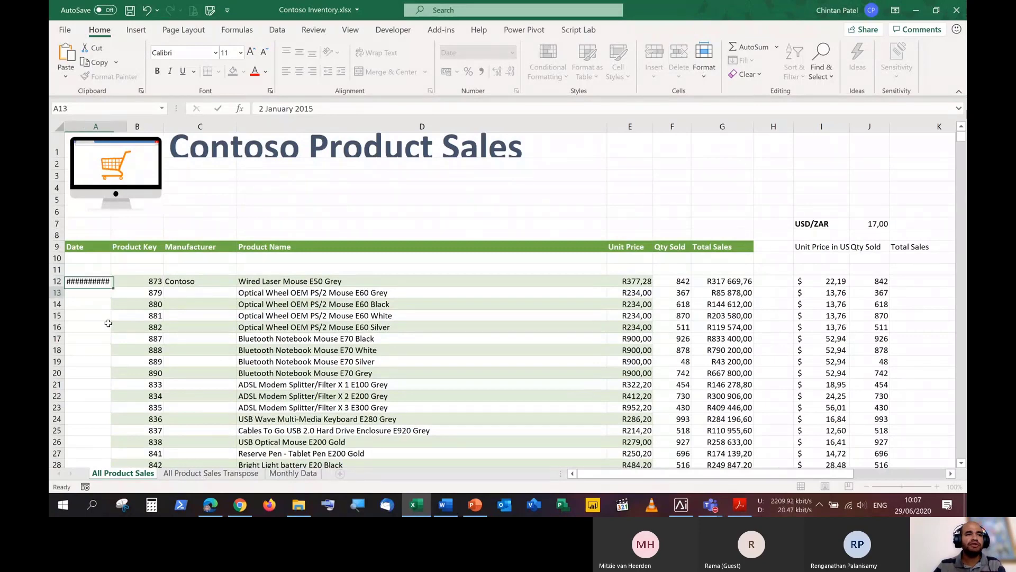
{"action": "left_click", "coordinate": [111, 282]}
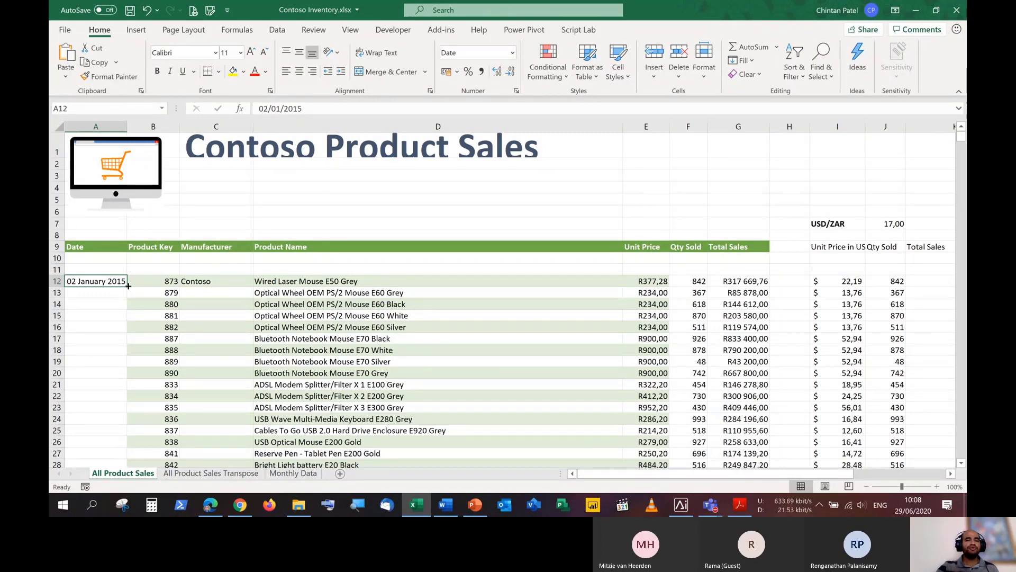
Open Notepad and type 'Autofill ---> copying and pasting with a known pattern'.
{"action": "left_click", "coordinate": [62, 504]}
{"action": "type", "text": "no"}
{"action": "key", "text": "Return"}
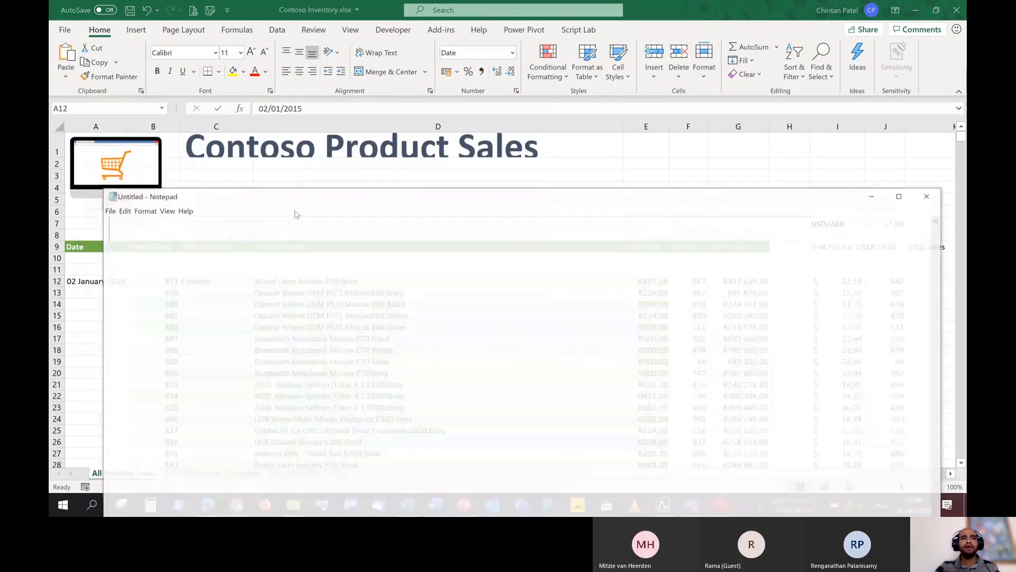
{"action": "type", "text": "A"}
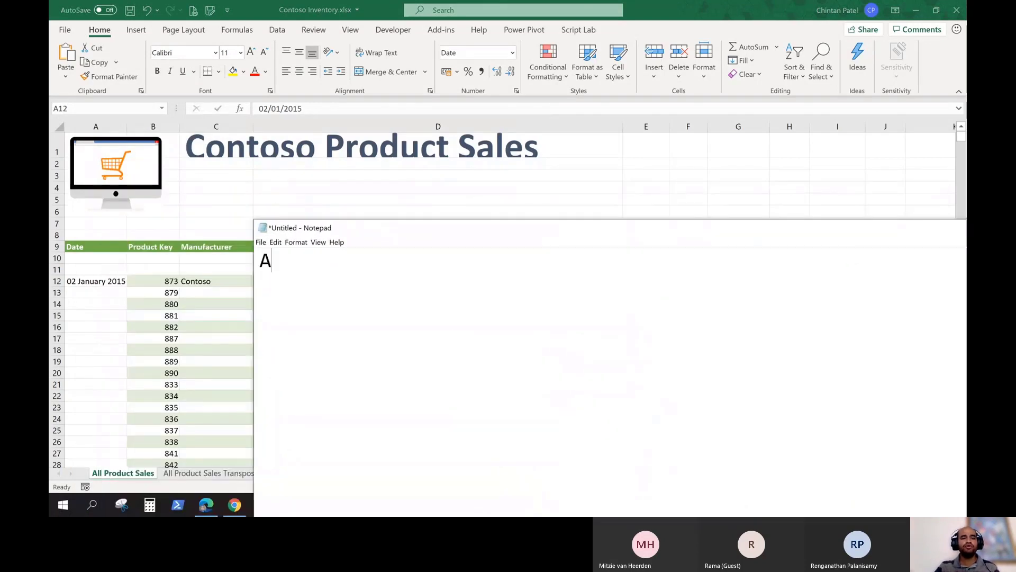
{"action": "type", "text": "utofill ---"}
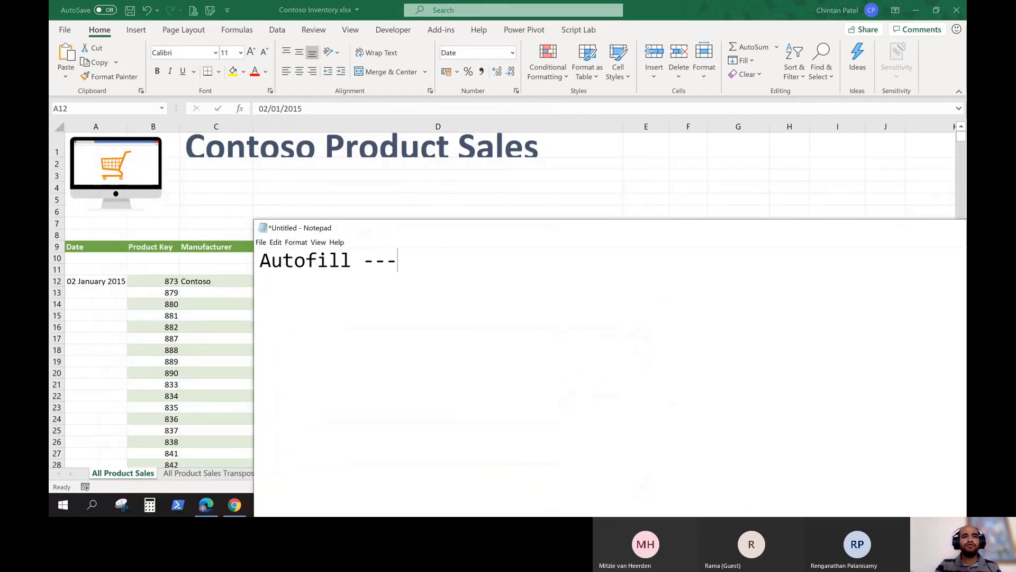
{"action": "type", "text": "> copyi"}
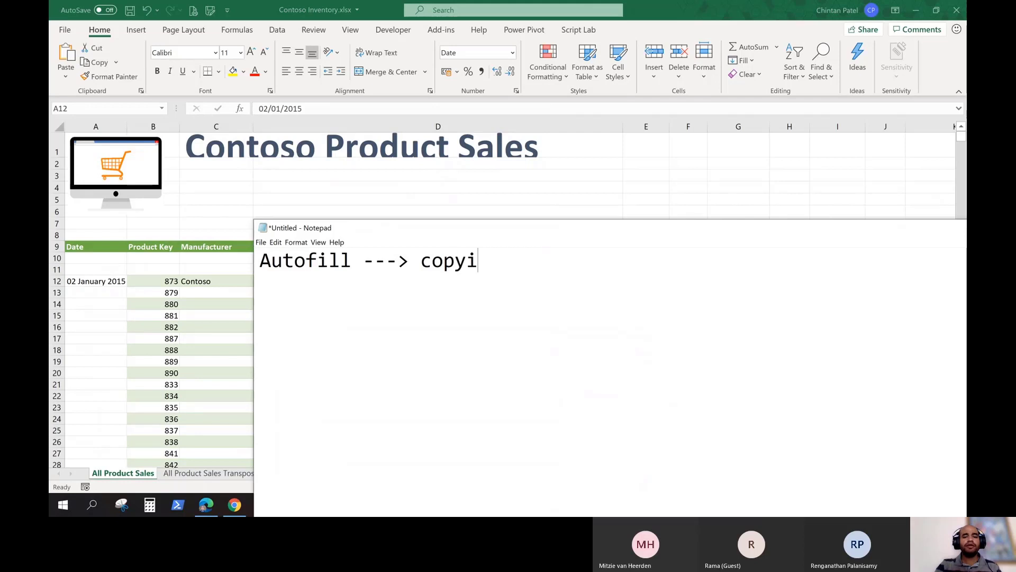
{"action": "type", "text": "ng and pasting "}
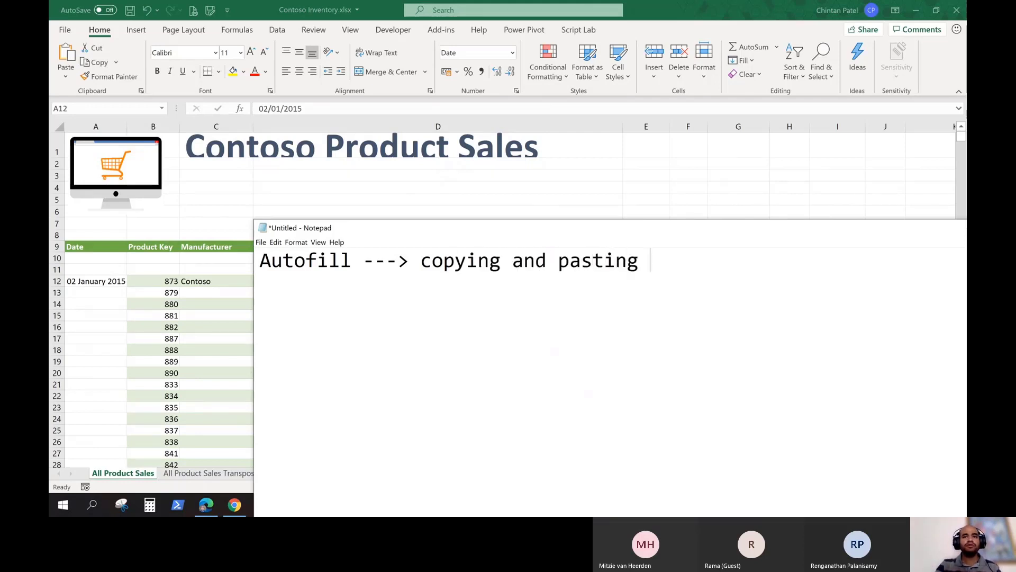
{"action": "type", "text": "with a kn"}
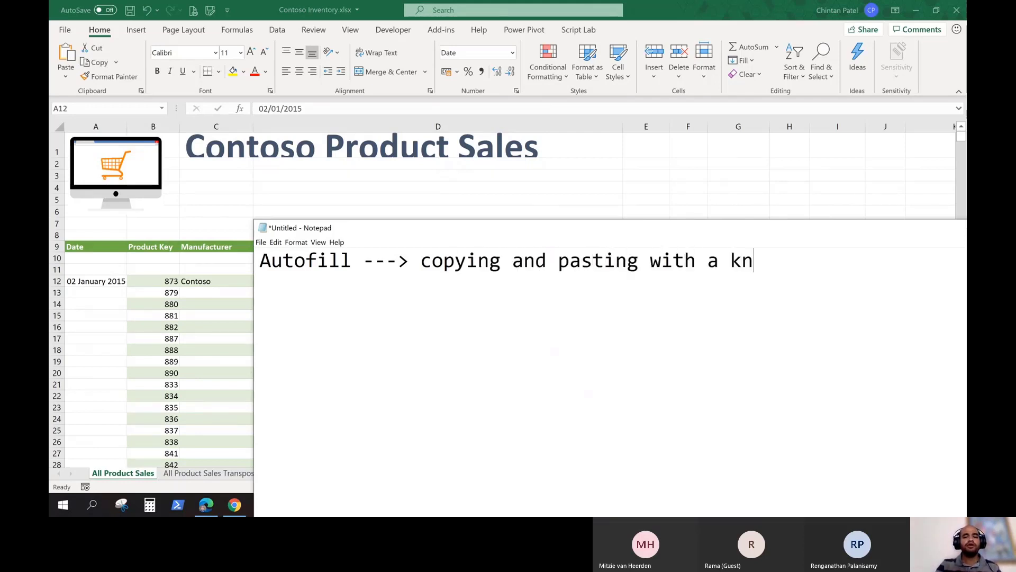
{"action": "type", "text": "own pattern"}
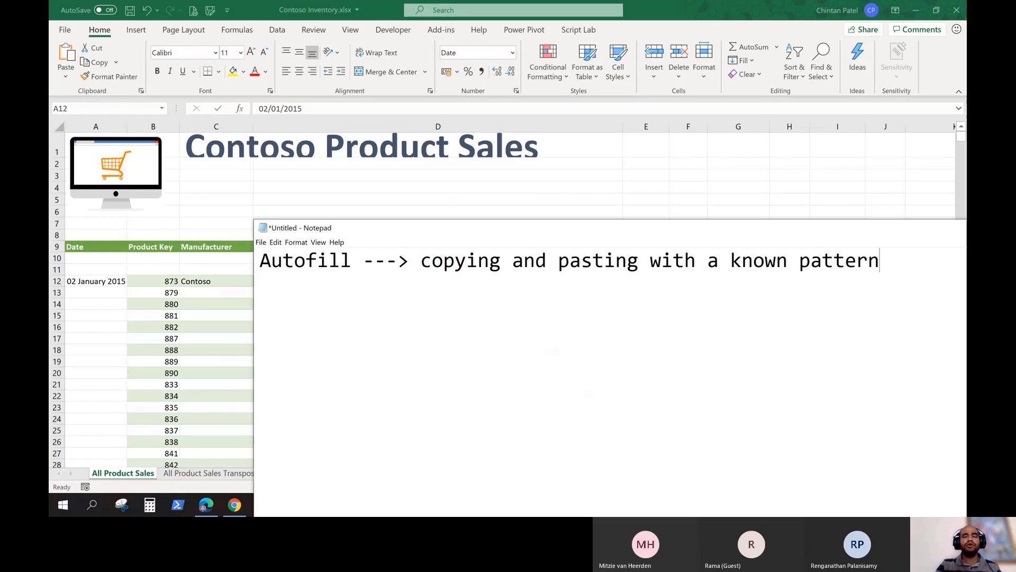
{"action": "key", "text": "Return"}
{"action": "key", "text": "Return"}
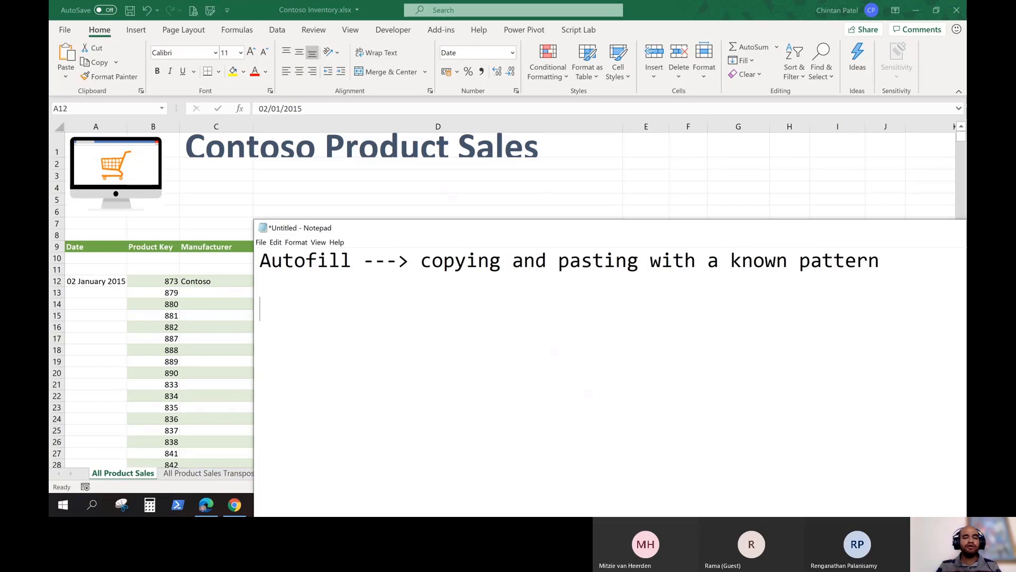
List Dates, Years, Months and Days of the week on separate lines below it.
{"action": "type", "text": "Dates"}
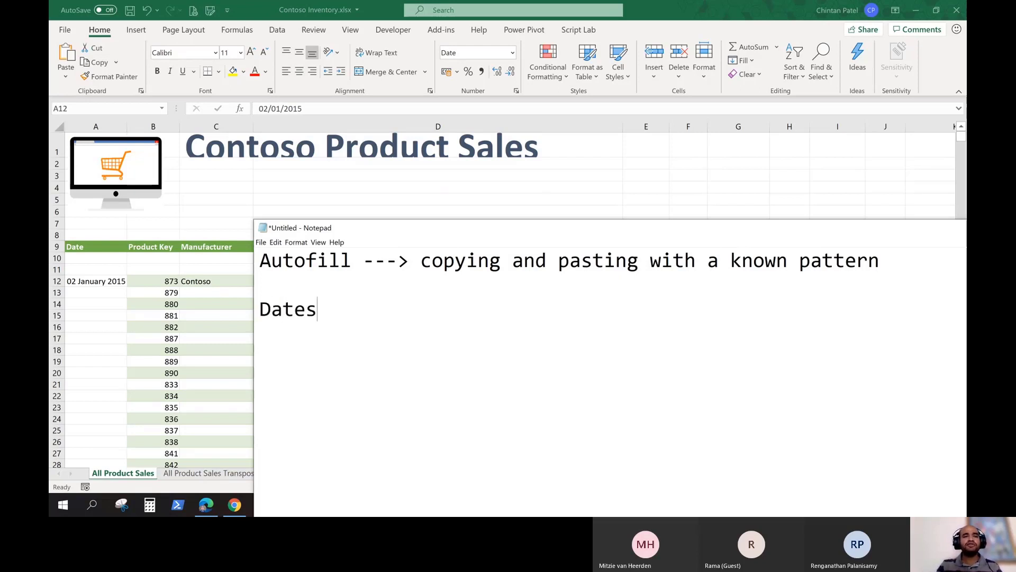
{"action": "key", "text": "Return"}
{"action": "key", "text": "Return"}
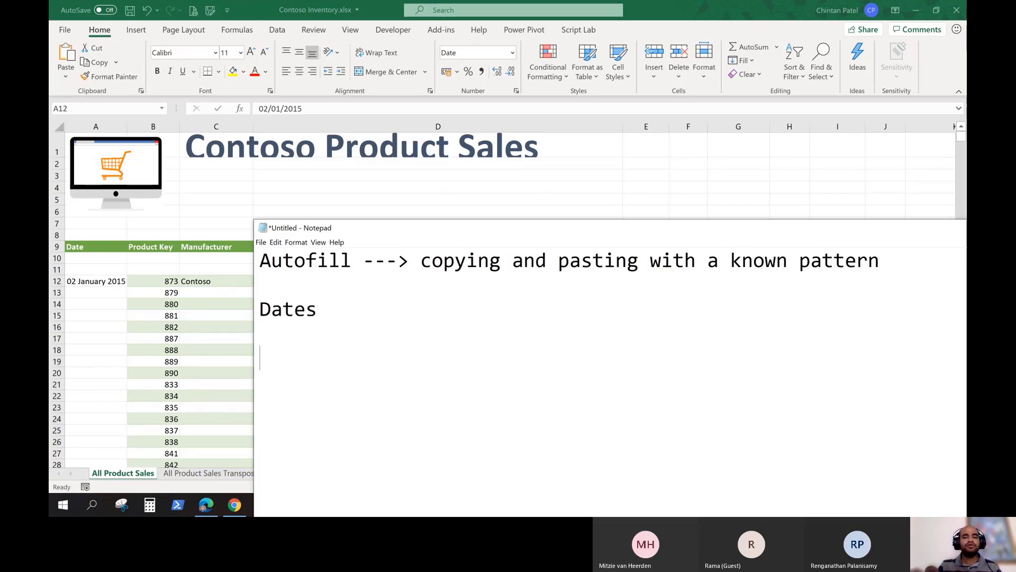
{"action": "type", "text": "Years"}
{"action": "key", "text": "Return"}
{"action": "type", "text": "Months"}
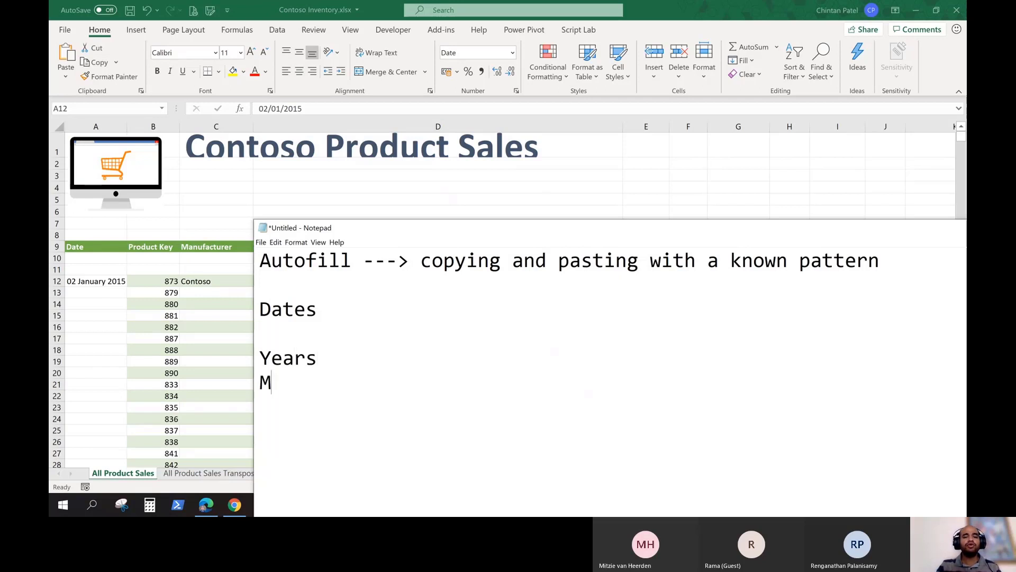
{"action": "key", "text": "Return"}
{"action": "type", "text": "Days"}
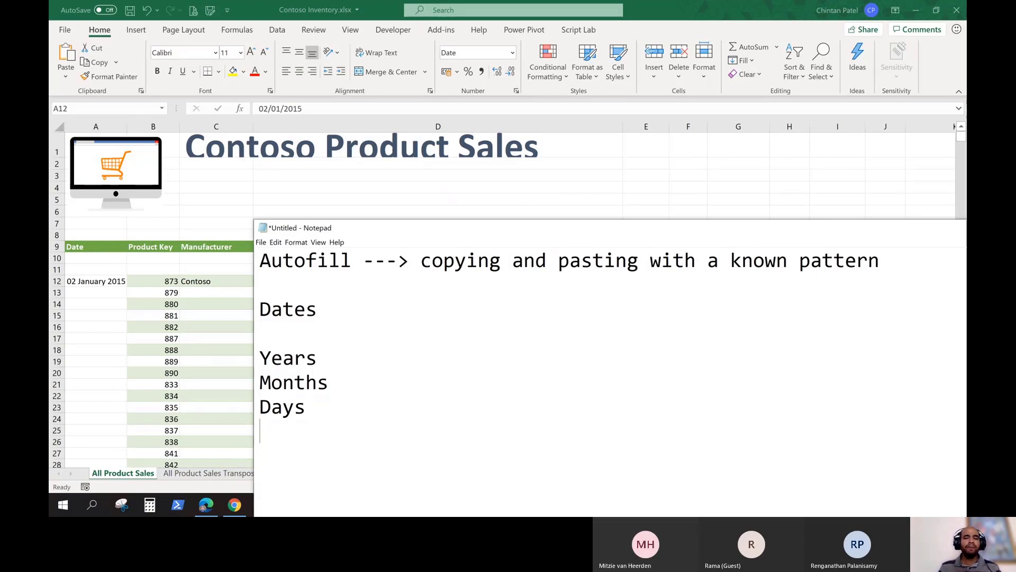
{"action": "key", "text": "Up"}
{"action": "key", "text": "Right"}
{"action": "key", "text": "Right"}
{"action": "key", "text": "Right"}
{"action": "key", "text": "Right"}
{"action": "key", "text": "BackSpace"}
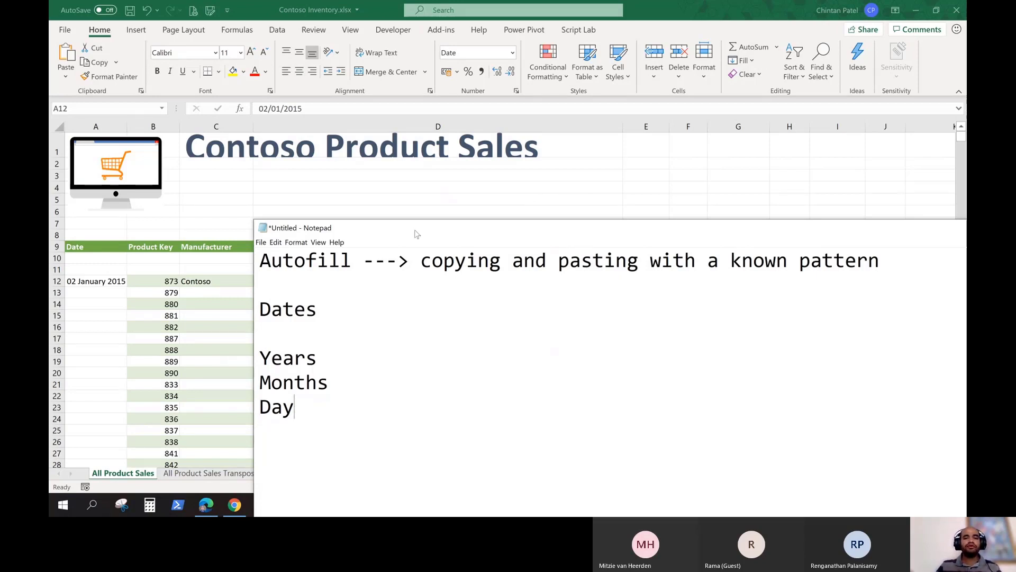
{"action": "type", "text": "s of the week"}
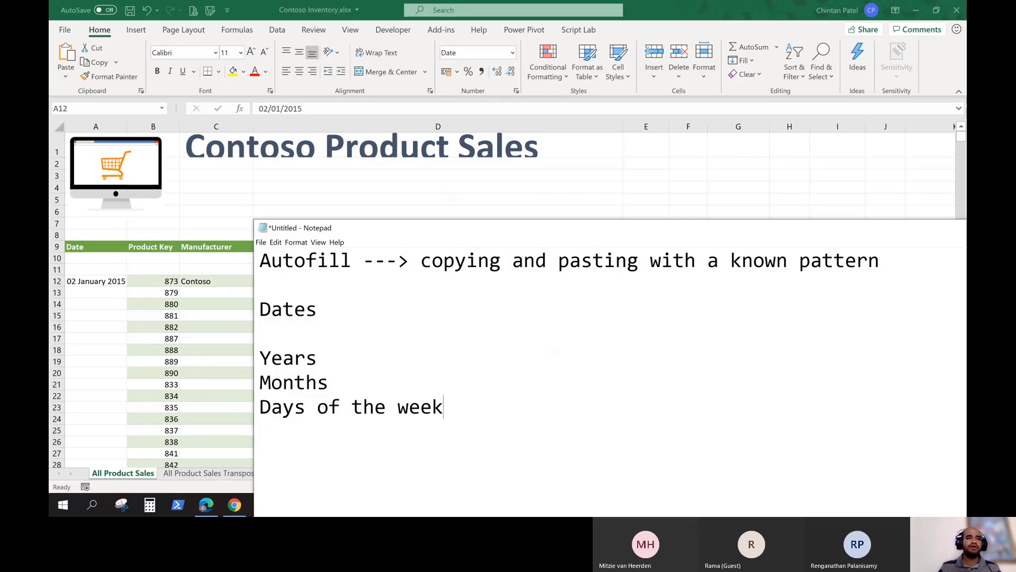
Autofill consecutive daily dates down column A from 02 January 2015 in A12.
{"action": "left_click", "coordinate": [95, 280]}
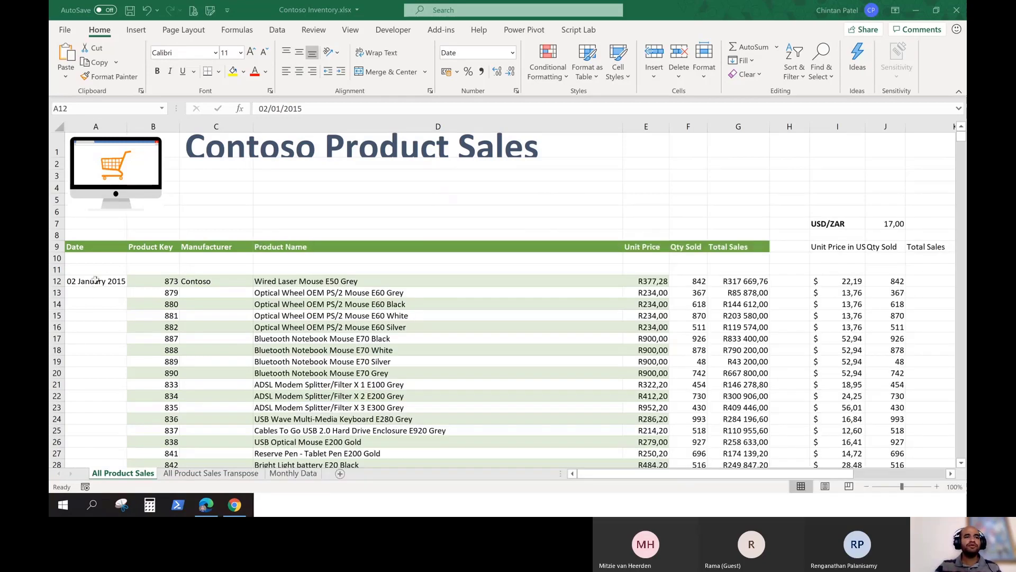
{"action": "left_click", "coordinate": [96, 281]}
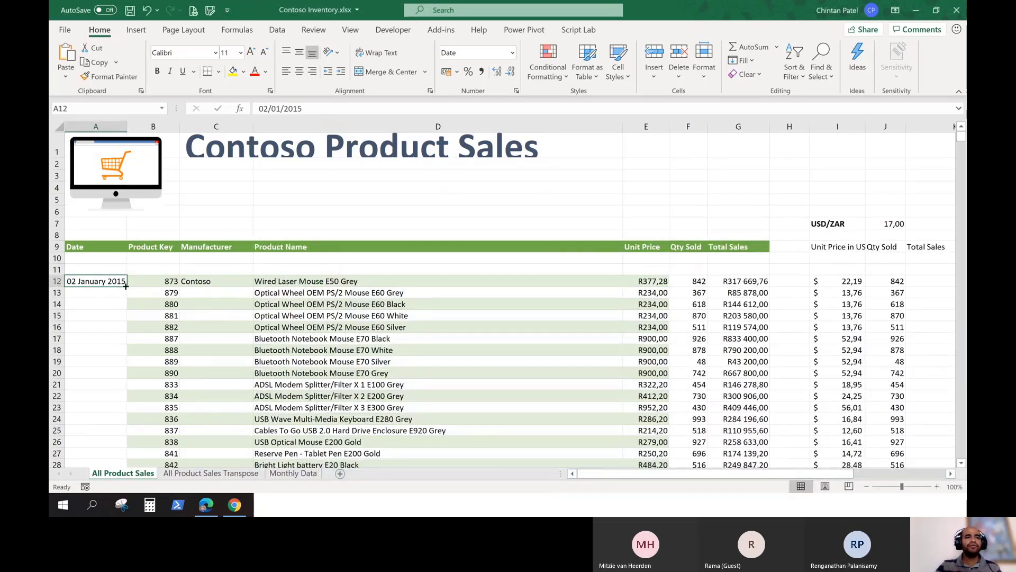
{"action": "double_click", "coordinate": [125, 286]}
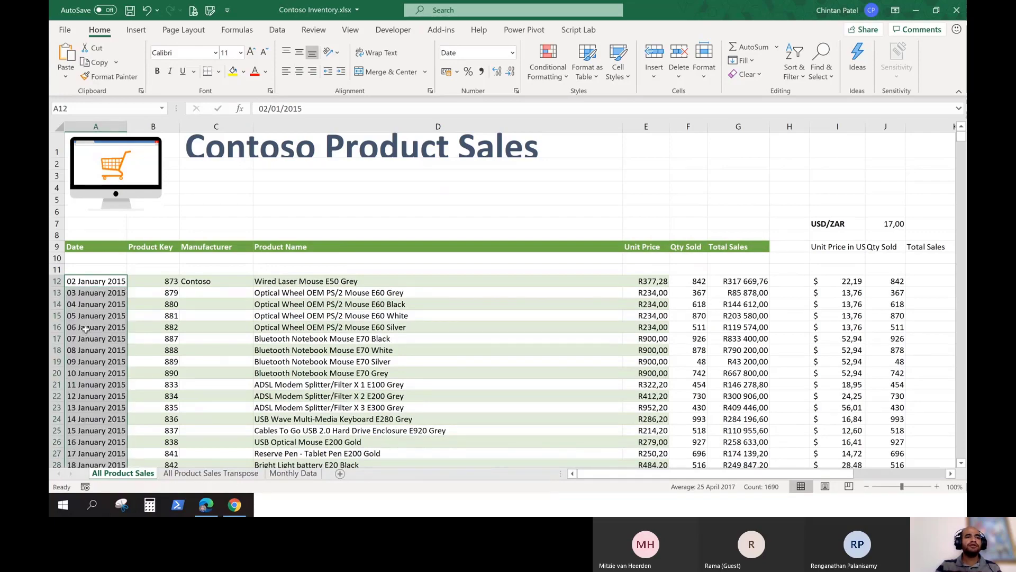
{"action": "scroll", "coordinate": [86, 329], "scroll_direction": "down", "scroll_amount": 12}
{"action": "scroll", "coordinate": [140, 150], "scroll_direction": "up", "scroll_amount": 6}
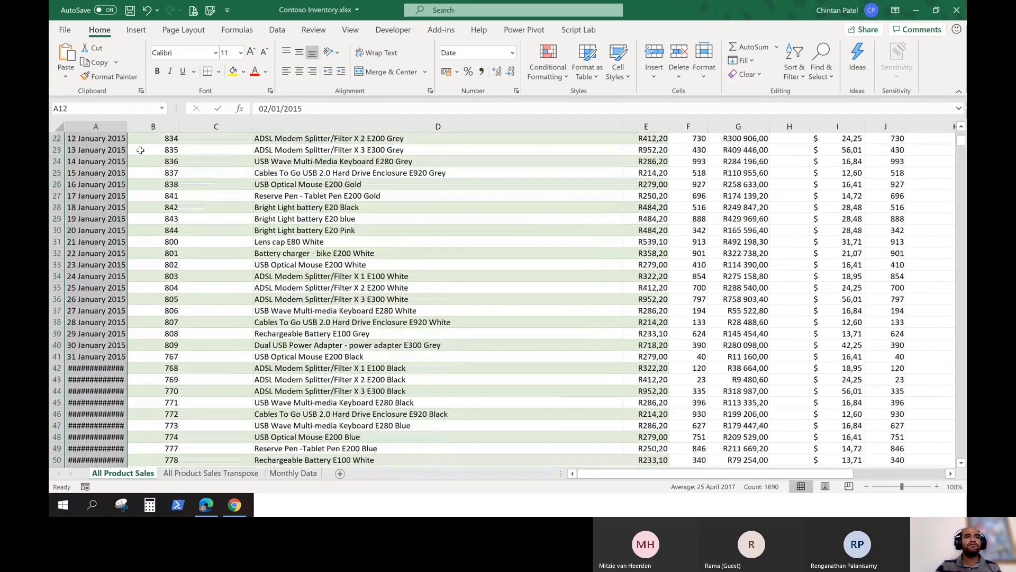
Autofit column A so every date displays, then review the filled dates.
{"action": "double_click", "coordinate": [128, 130]}
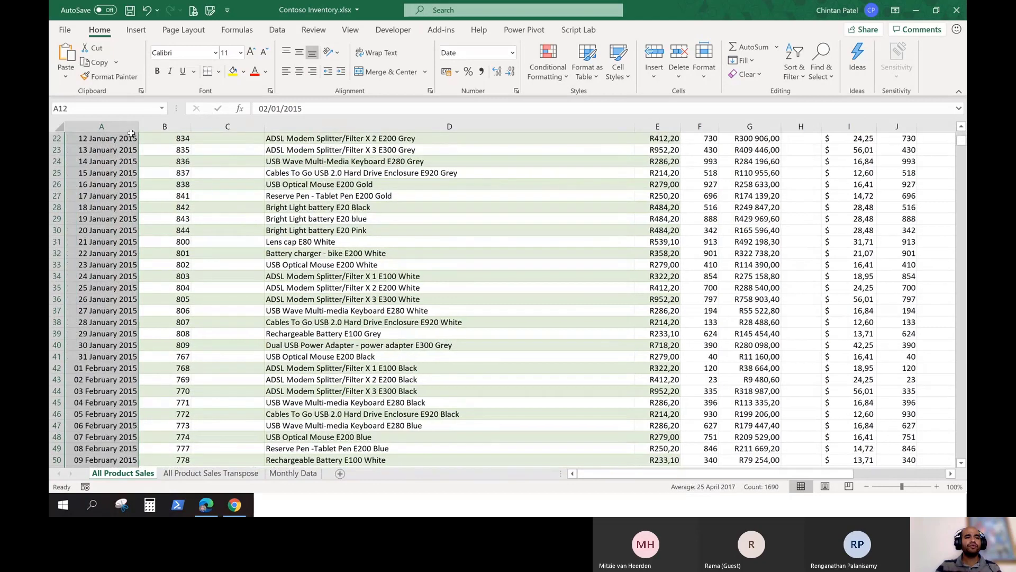
{"action": "scroll", "coordinate": [114, 217], "scroll_direction": "up", "scroll_amount": 7}
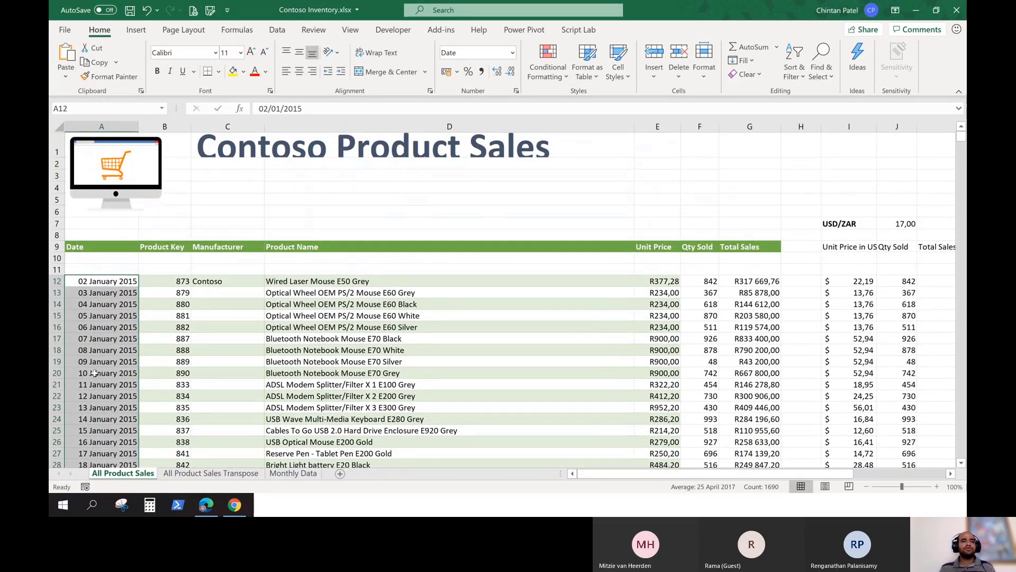
{"action": "scroll", "coordinate": [94, 373], "scroll_direction": "down", "scroll_amount": 11}
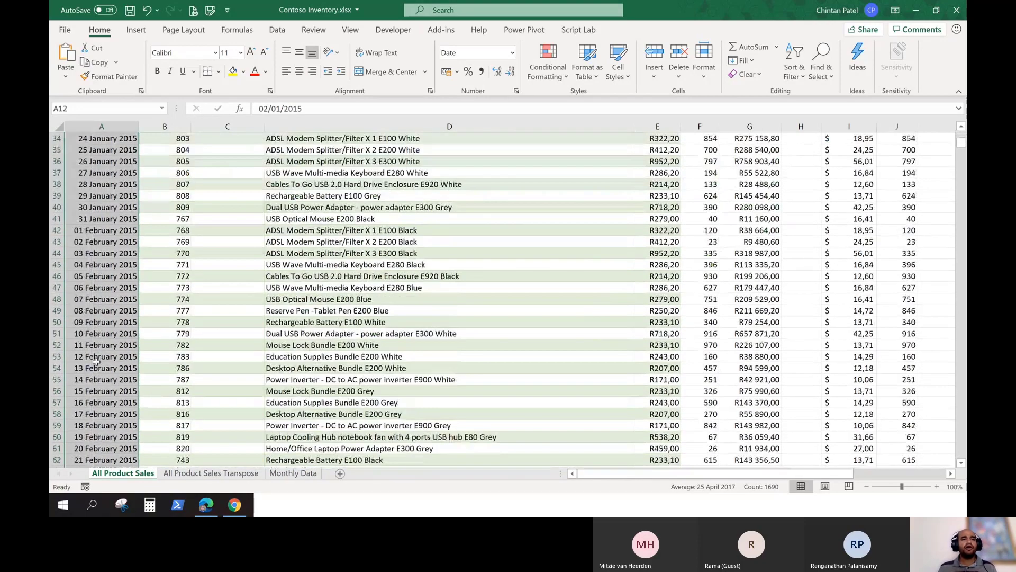
{"action": "scroll", "coordinate": [96, 360], "scroll_direction": "down", "scroll_amount": 8}
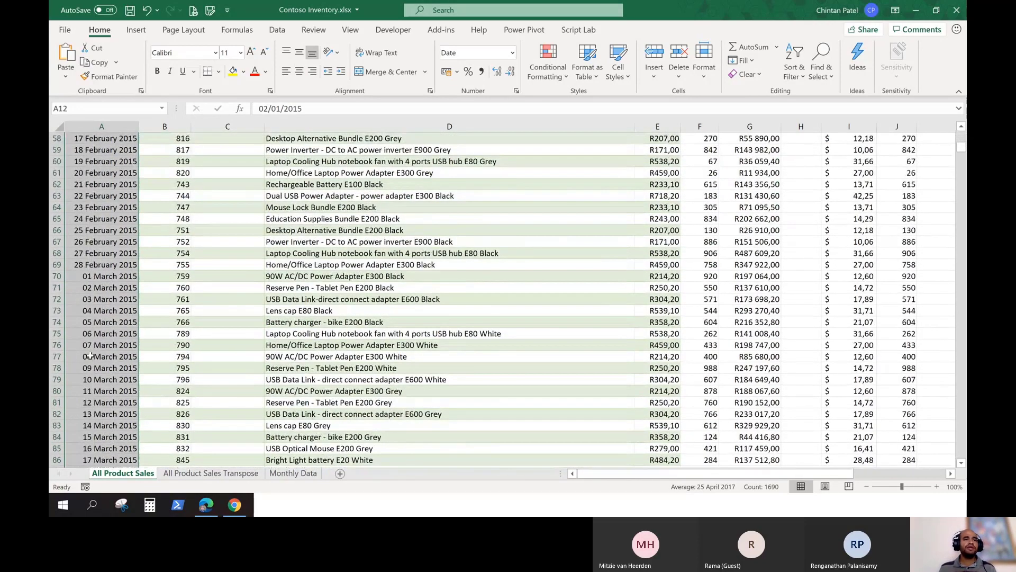
{"action": "scroll", "coordinate": [91, 356], "scroll_direction": "down", "scroll_amount": 20}
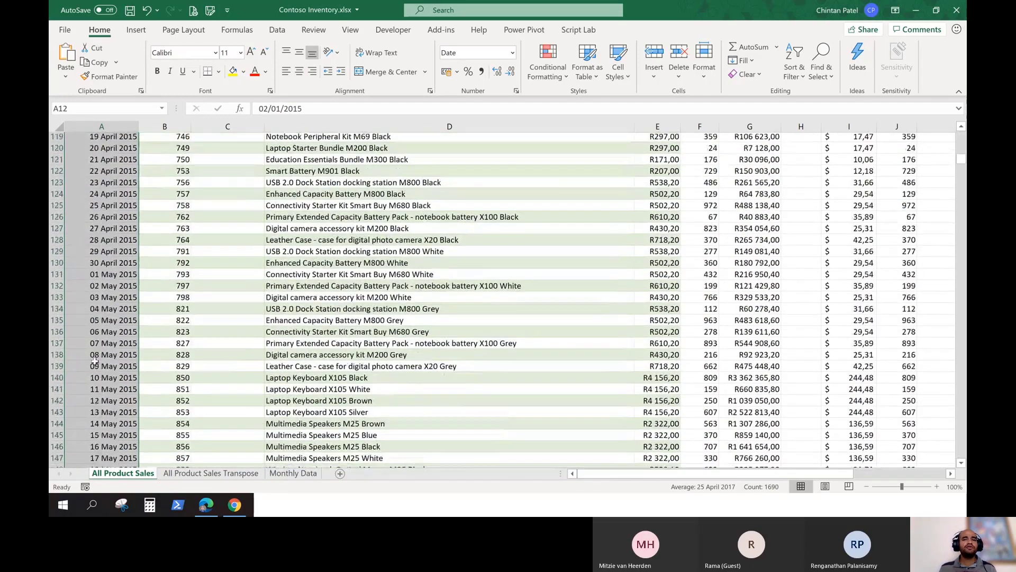
{"action": "scroll", "coordinate": [95, 361], "scroll_direction": "down", "scroll_amount": 5}
{"action": "scroll", "coordinate": [106, 344], "scroll_direction": "up", "scroll_amount": 6}
{"action": "scroll", "coordinate": [130, 321], "scroll_direction": "up", "scroll_amount": 6}
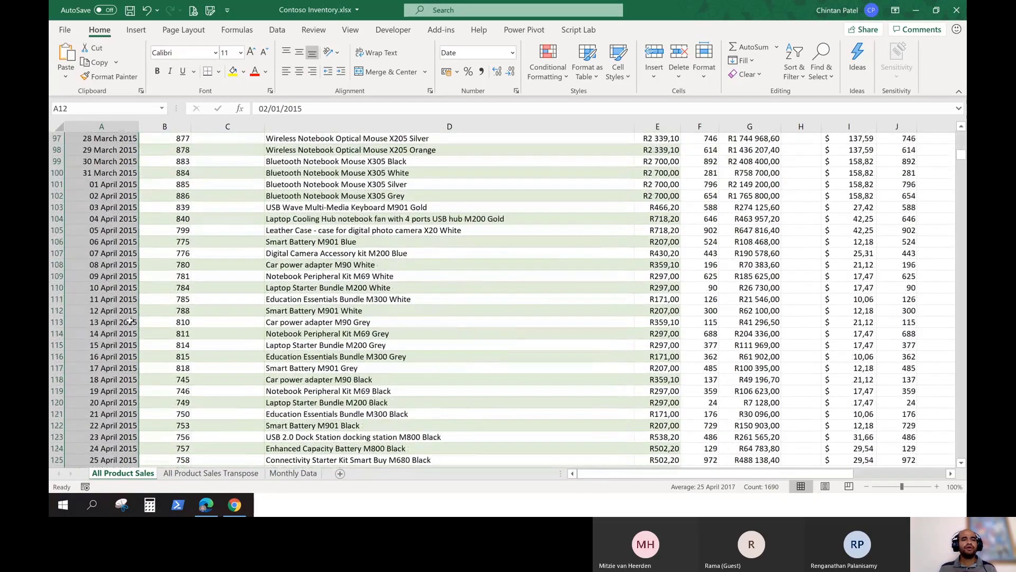
{"action": "scroll", "coordinate": [130, 321], "scroll_direction": "up", "scroll_amount": 5}
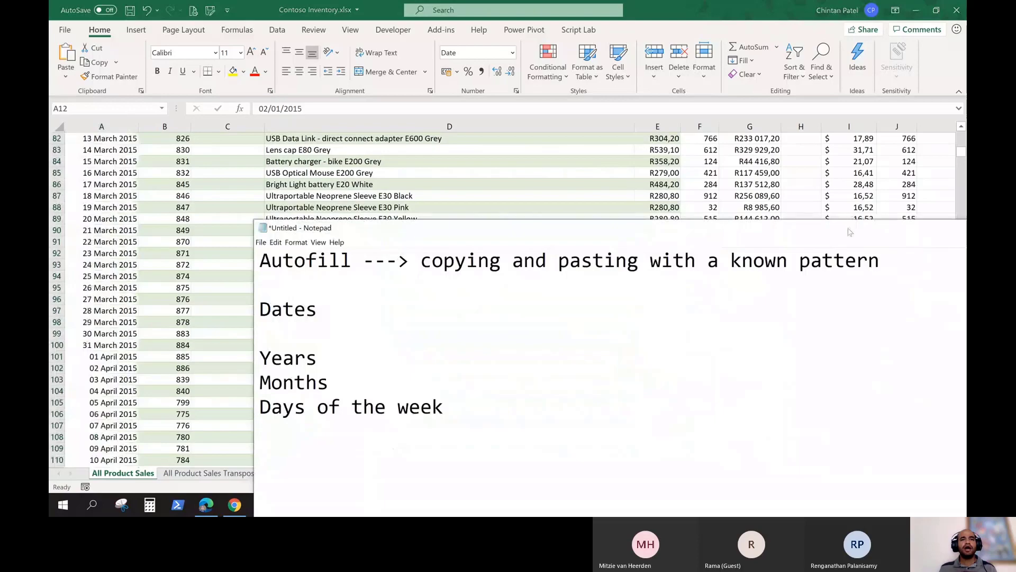
Close the untitled Notepad notes without saving.
{"action": "left_click_drag", "start_coordinate": [850, 232], "coordinate": [644, 227]}
{"action": "left_click", "coordinate": [877, 223]}
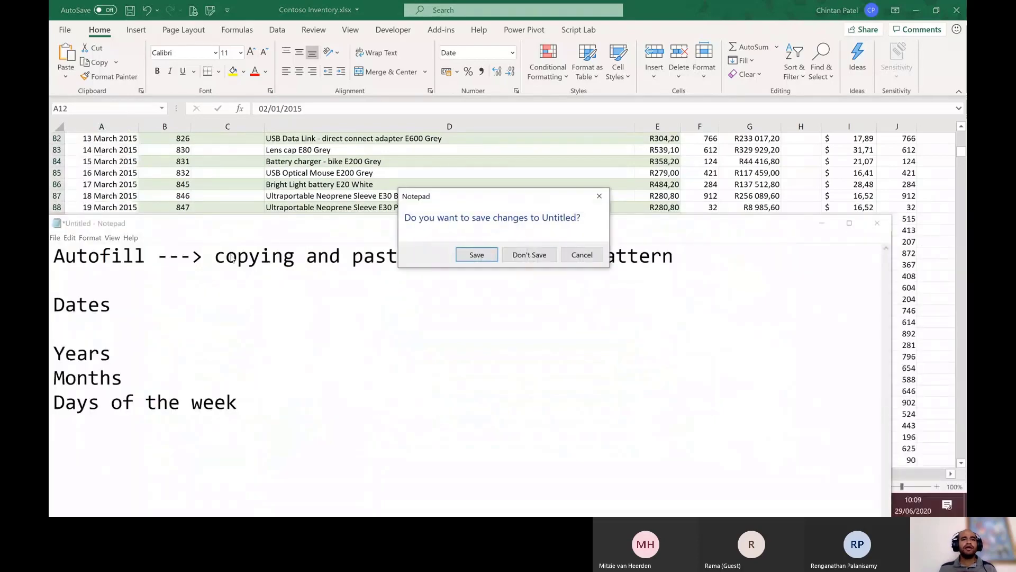
{"action": "left_click", "coordinate": [529, 263]}
{"action": "scroll", "coordinate": [112, 235], "scroll_direction": "up", "scroll_amount": 20}
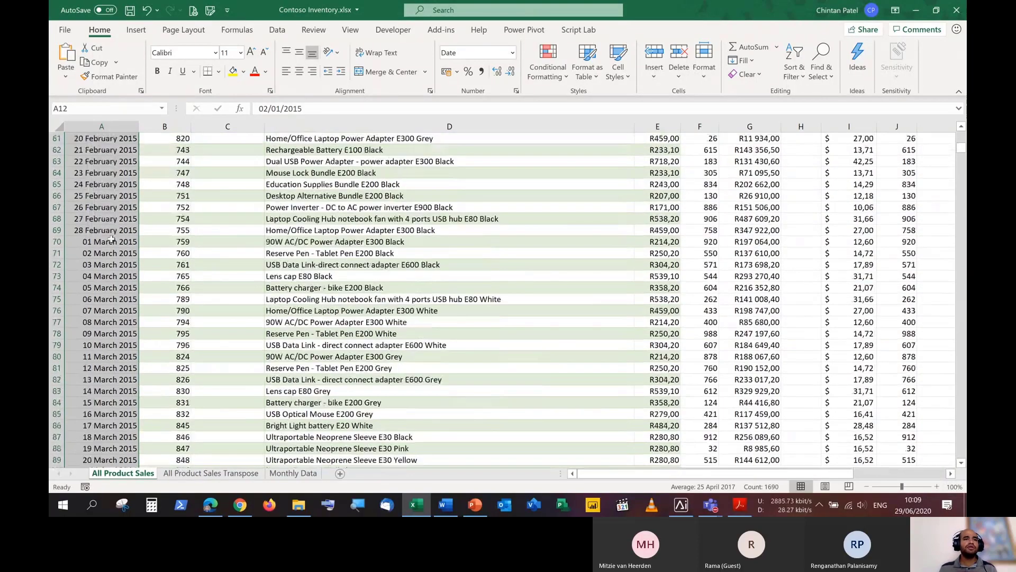
{"action": "scroll", "coordinate": [112, 234], "scroll_direction": "up", "scroll_amount": 4}
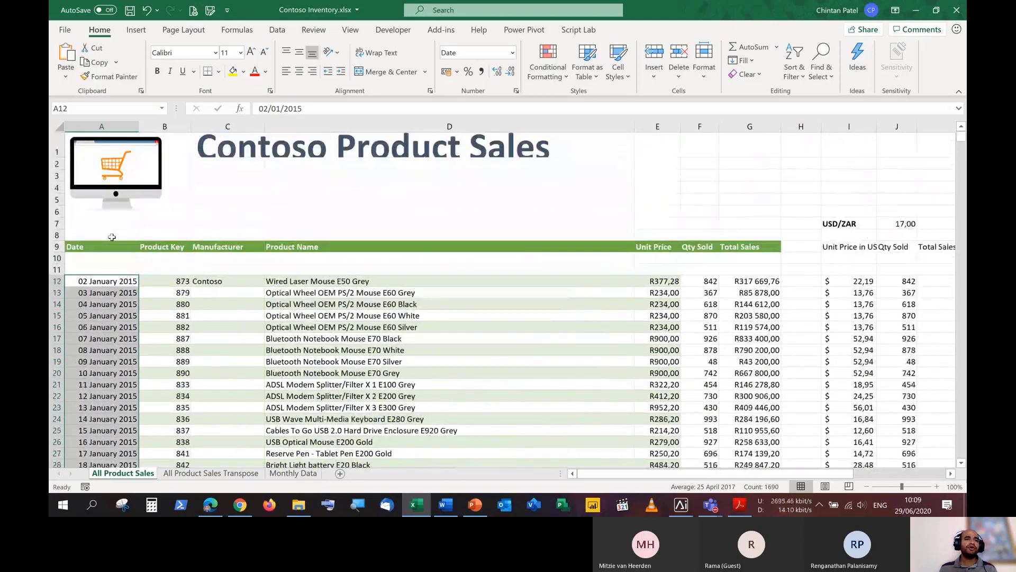
Back in Excel, select the 04 January 2015 date in A14 and the product name in D13.
{"action": "left_click", "coordinate": [120, 282]}
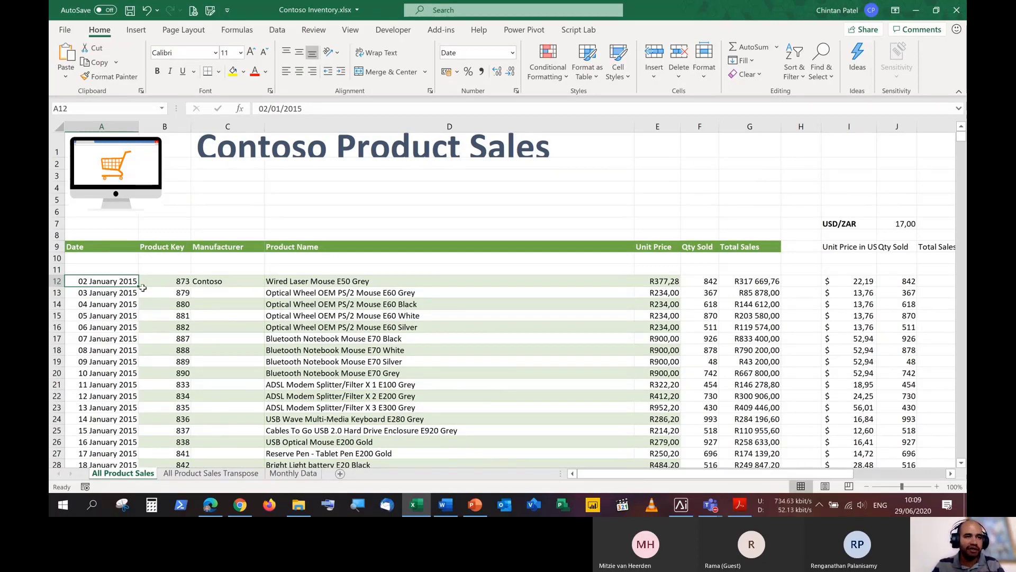
{"action": "left_click", "coordinate": [126, 309]}
{"action": "scroll", "coordinate": [126, 308], "scroll_direction": "down", "scroll_amount": 6}
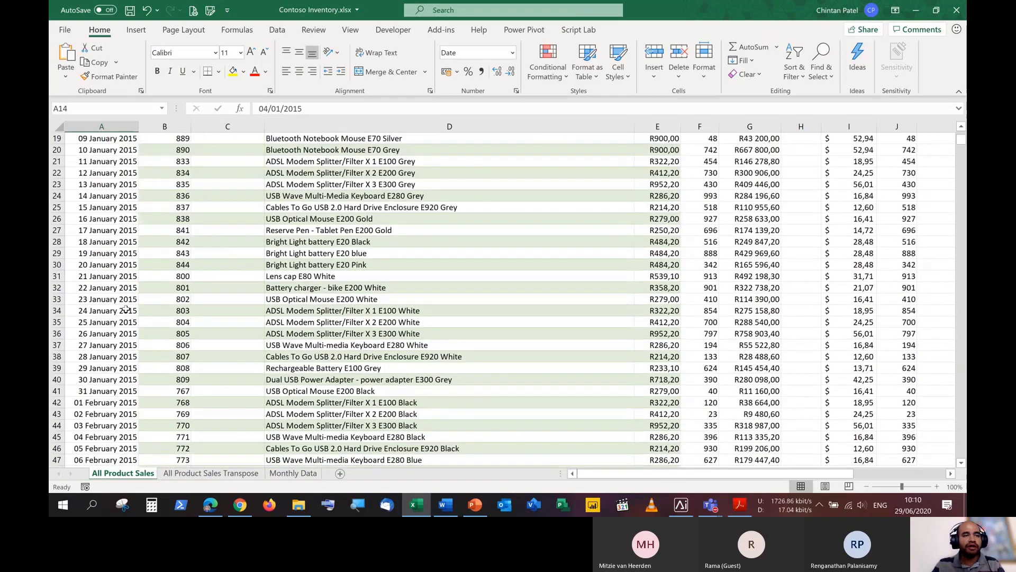
{"action": "scroll", "coordinate": [126, 308], "scroll_direction": "down", "scroll_amount": 20}
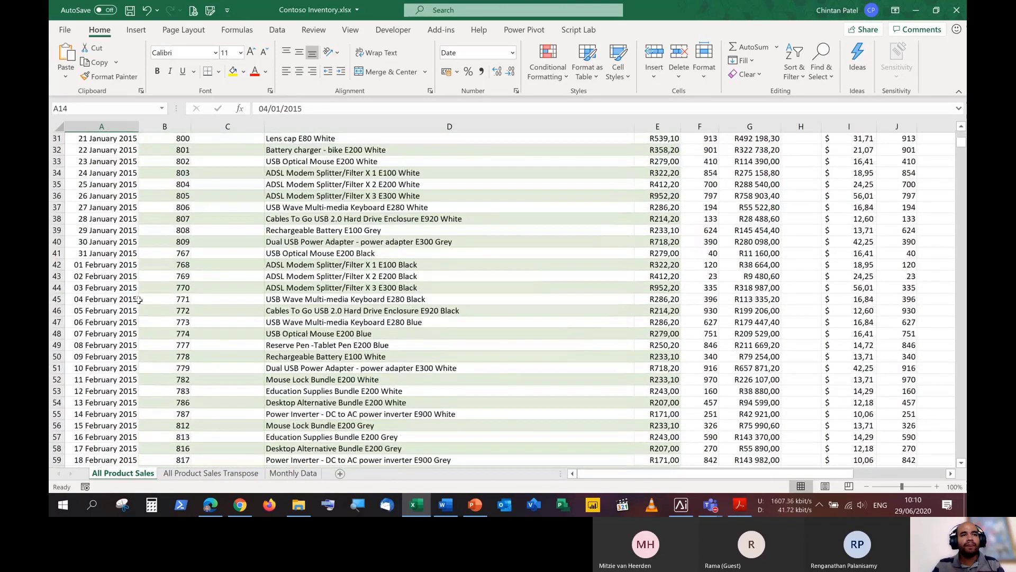
{"action": "scroll", "coordinate": [353, 290], "scroll_direction": "up", "scroll_amount": 10}
{"action": "left_click", "coordinate": [353, 290]}
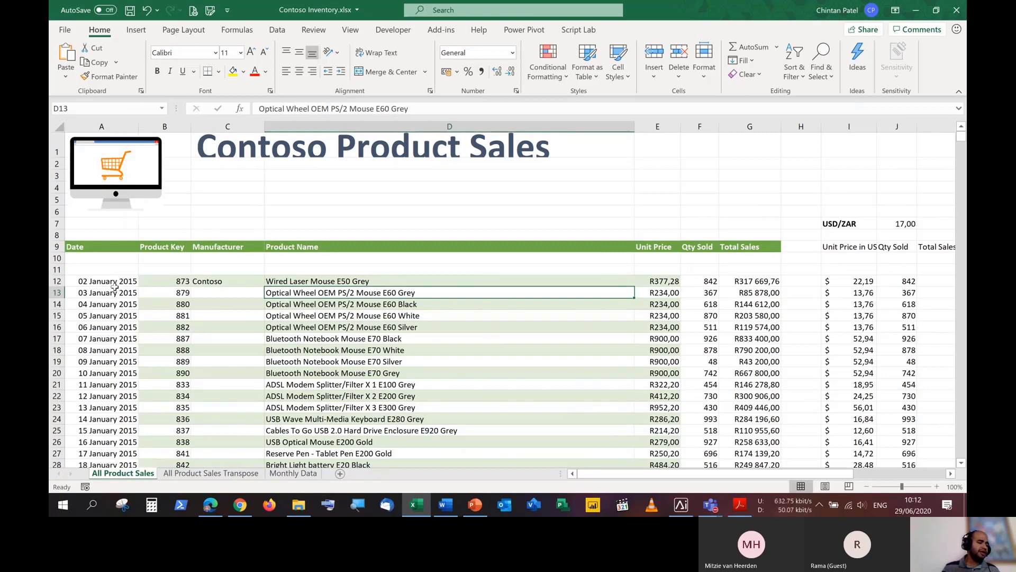
Fill Contoso down the Manufacturer column from cell C12.
{"action": "left_click", "coordinate": [222, 279]}
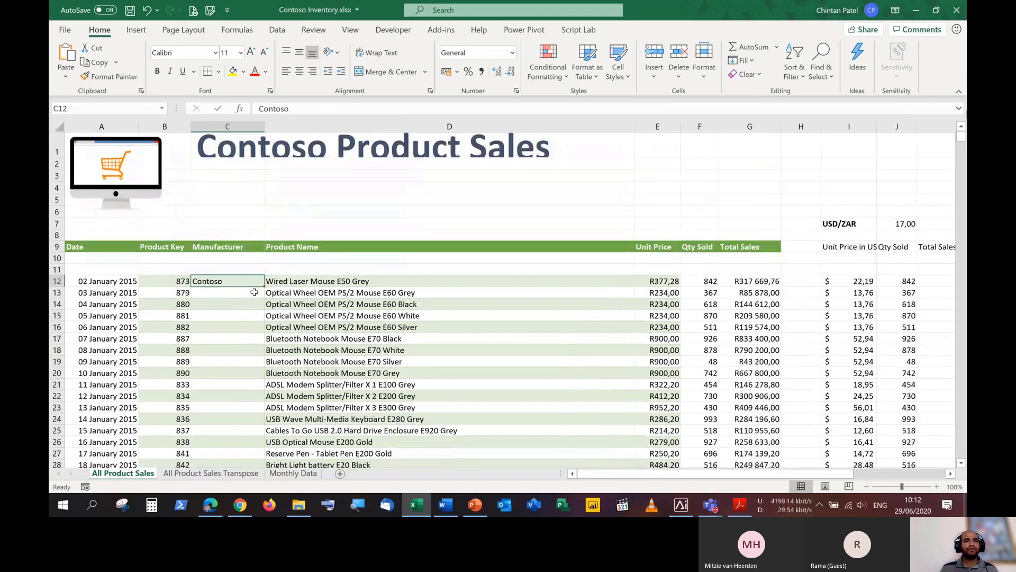
{"action": "left_click", "coordinate": [224, 293]}
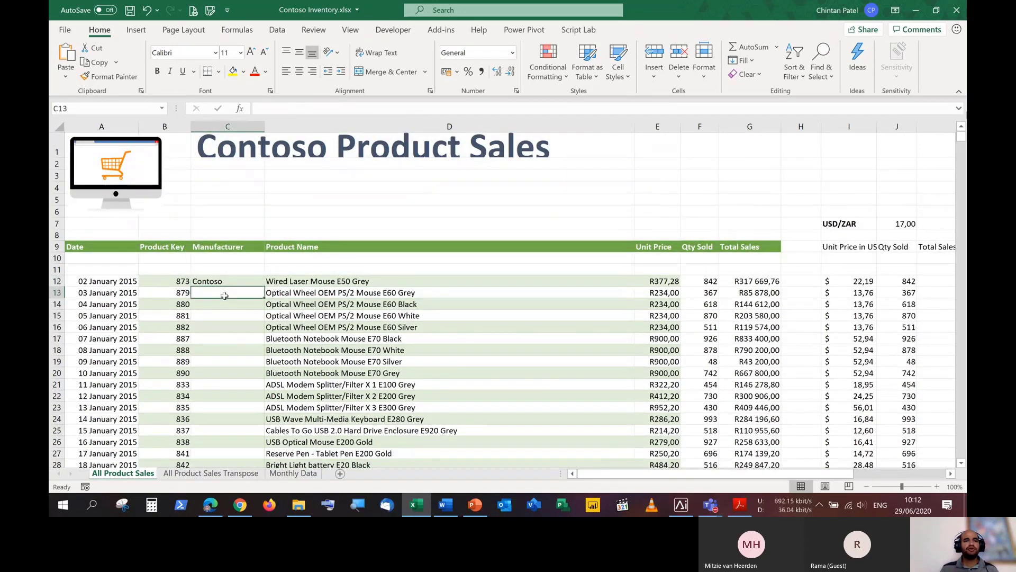
{"action": "left_click", "coordinate": [226, 280]}
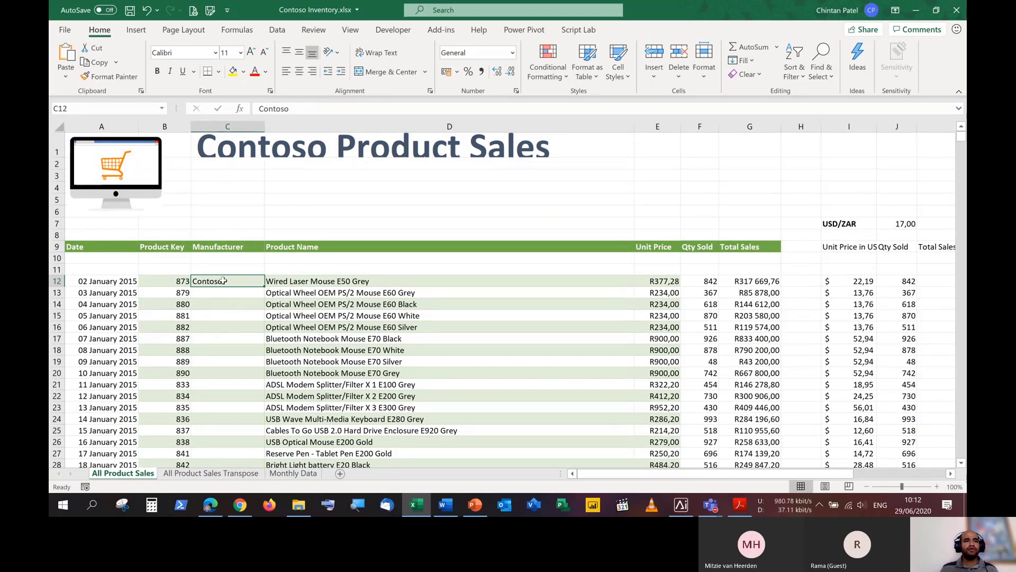
{"action": "double_click", "coordinate": [262, 285]}
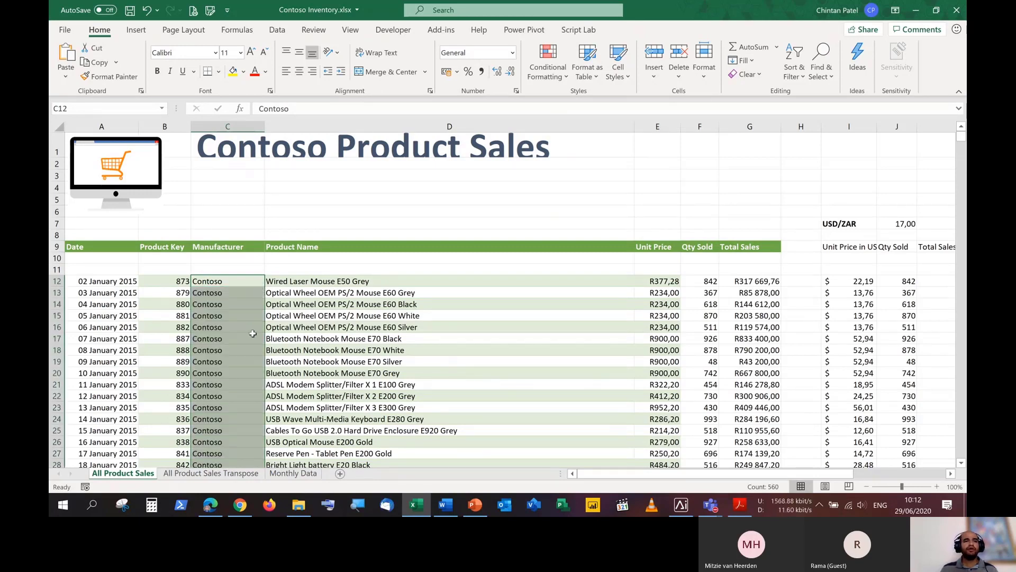
{"action": "scroll", "coordinate": [253, 334], "scroll_direction": "down", "scroll_amount": 6}
{"action": "left_click_drag", "start_coordinate": [961, 143], "coordinate": [958, 183]}
{"action": "scroll", "coordinate": [340, 278], "scroll_direction": "down", "scroll_amount": 20}
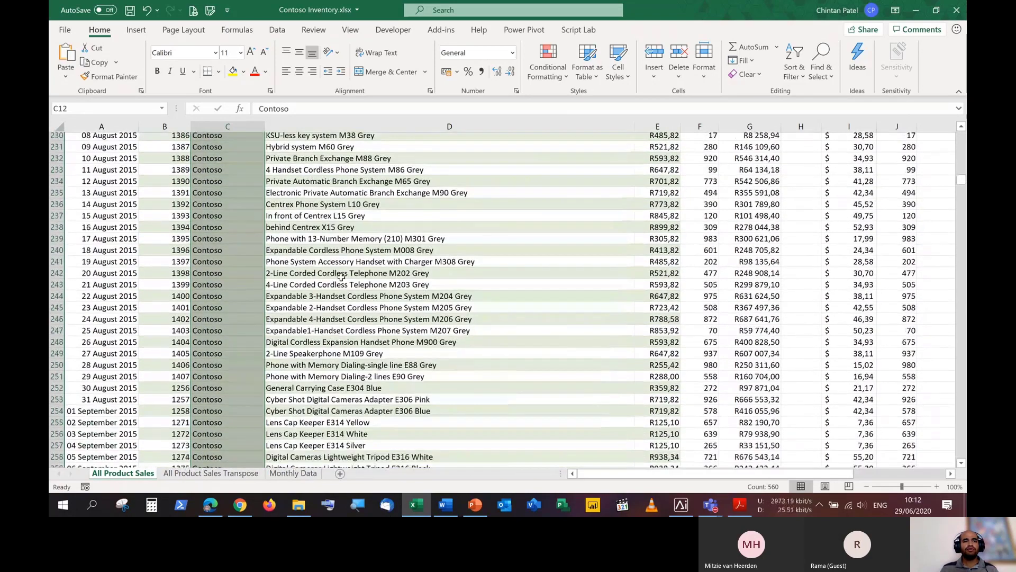
{"action": "scroll", "coordinate": [340, 278], "scroll_direction": "down", "scroll_amount": 20}
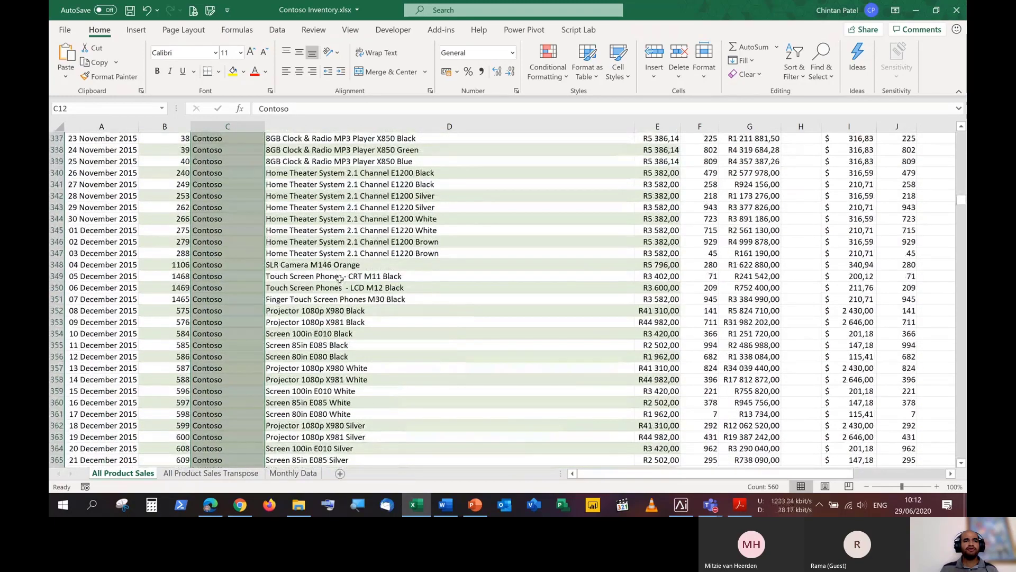
{"action": "scroll", "coordinate": [340, 278], "scroll_direction": "down", "scroll_amount": 20}
{"action": "left_click_drag", "start_coordinate": [960, 213], "coordinate": [961, 244]}
{"action": "scroll", "coordinate": [337, 200], "scroll_direction": "up", "scroll_amount": 3}
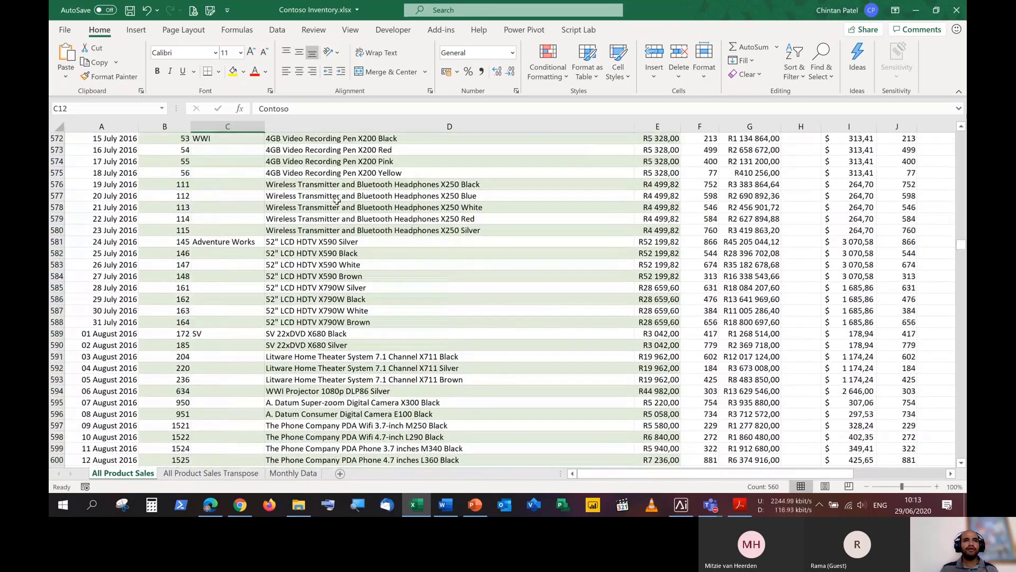
{"action": "scroll", "coordinate": [331, 225], "scroll_direction": "up", "scroll_amount": 5}
Fill WWI down from C572 and Adventure Works down from C581.
{"action": "left_click", "coordinate": [214, 313]}
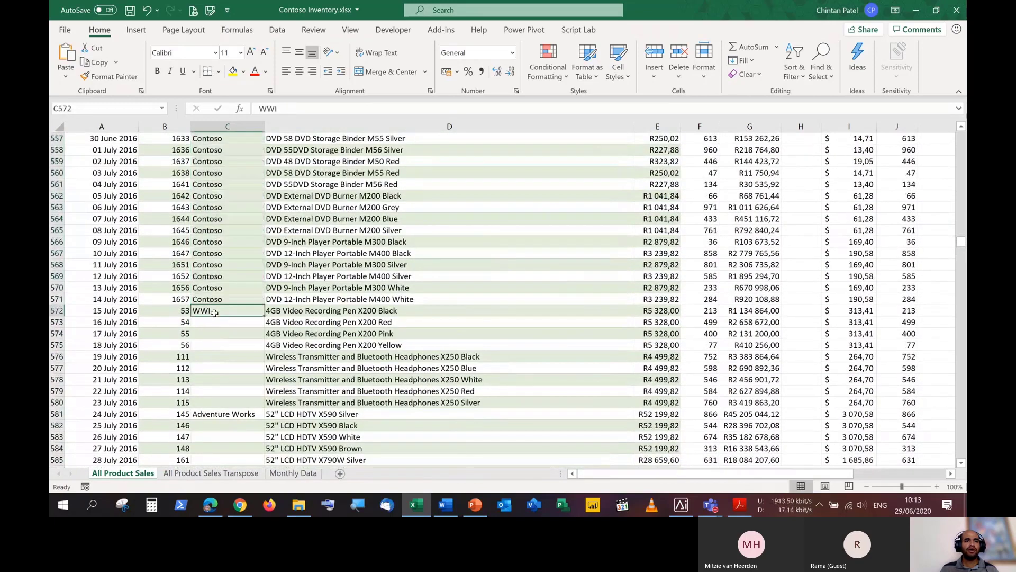
{"action": "double_click", "coordinate": [264, 315]}
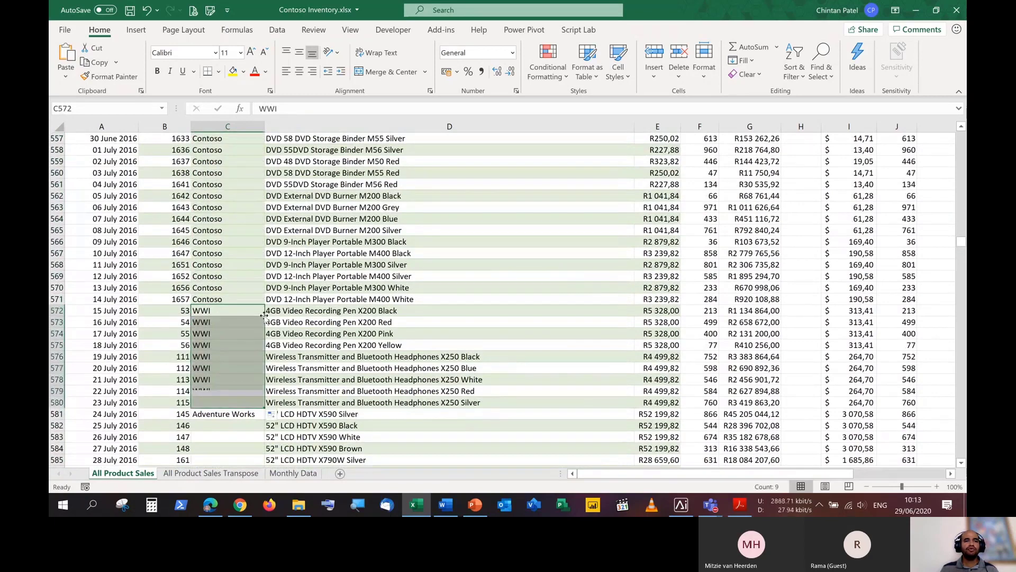
{"action": "key", "text": "ctrl+Down"}
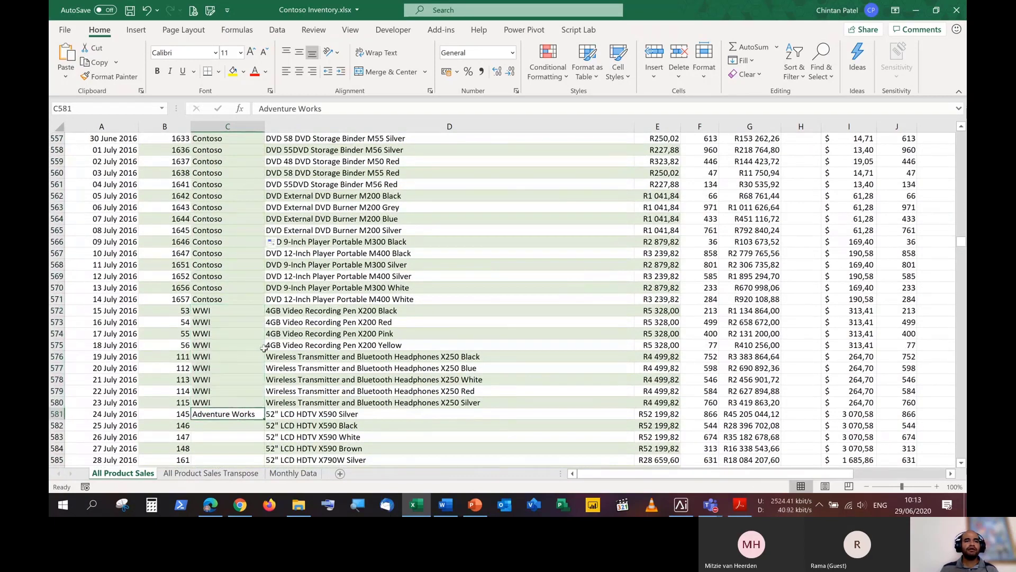
{"action": "scroll", "coordinate": [264, 348], "scroll_direction": "down", "scroll_amount": 5}
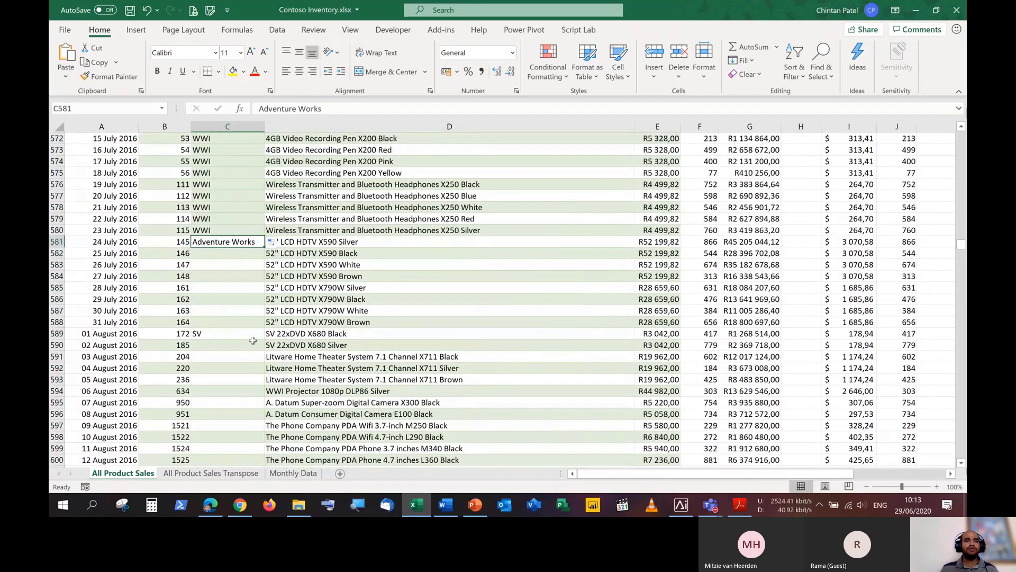
{"action": "double_click", "coordinate": [263, 246]}
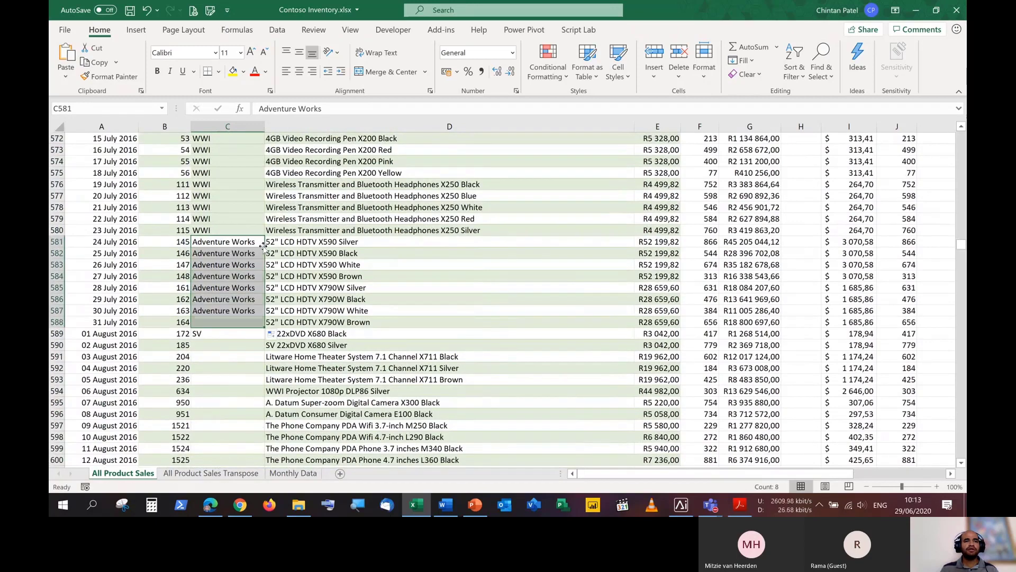
{"action": "scroll", "coordinate": [248, 253], "scroll_direction": "up", "scroll_amount": 3}
{"action": "left_click", "coordinate": [248, 253]}
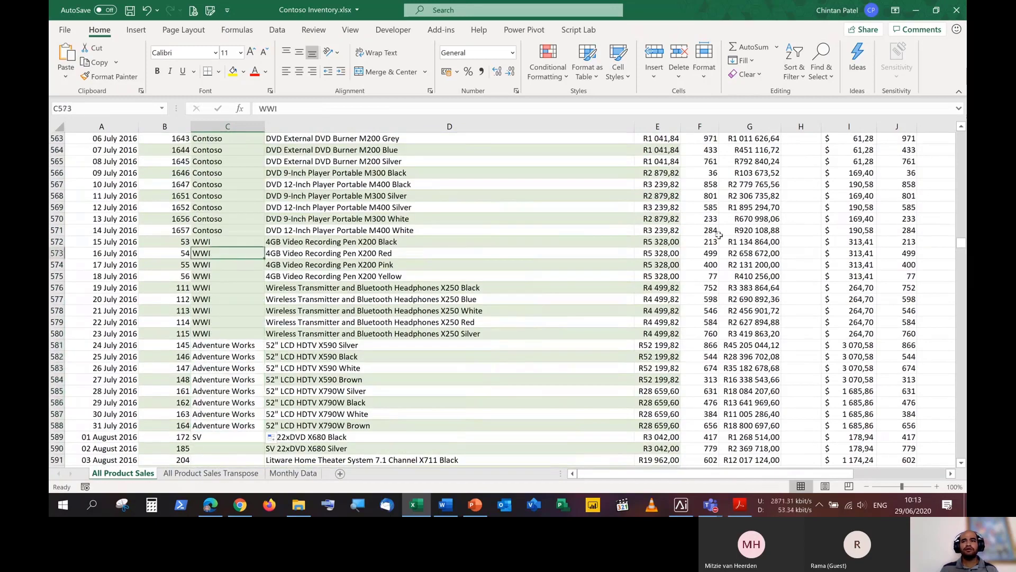
{"action": "left_click_drag", "start_coordinate": [962, 245], "coordinate": [961, 126]}
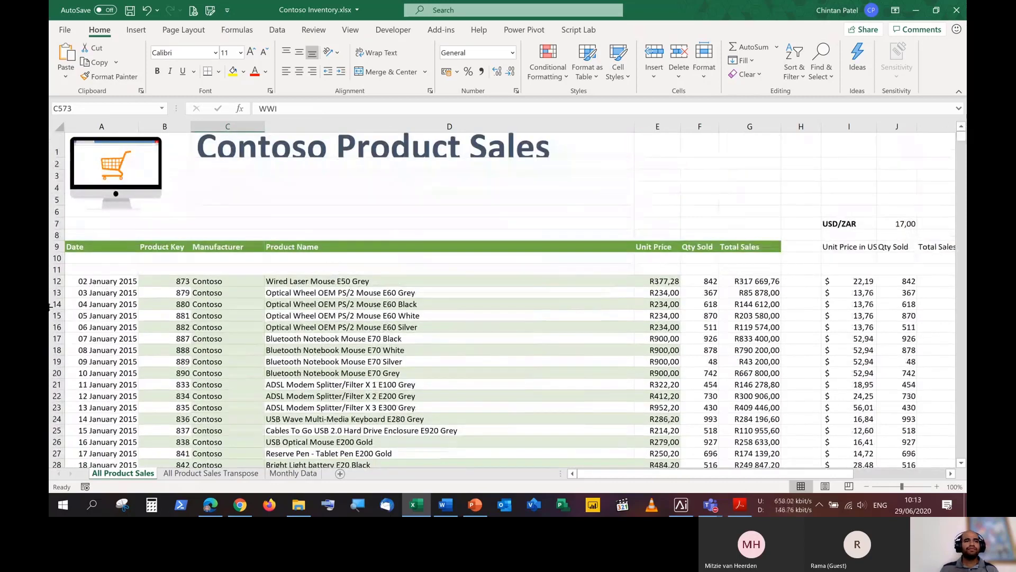
Fill the dates down from A12 as a series and show the Auto Fill Options list.
{"action": "left_click", "coordinate": [105, 280]}
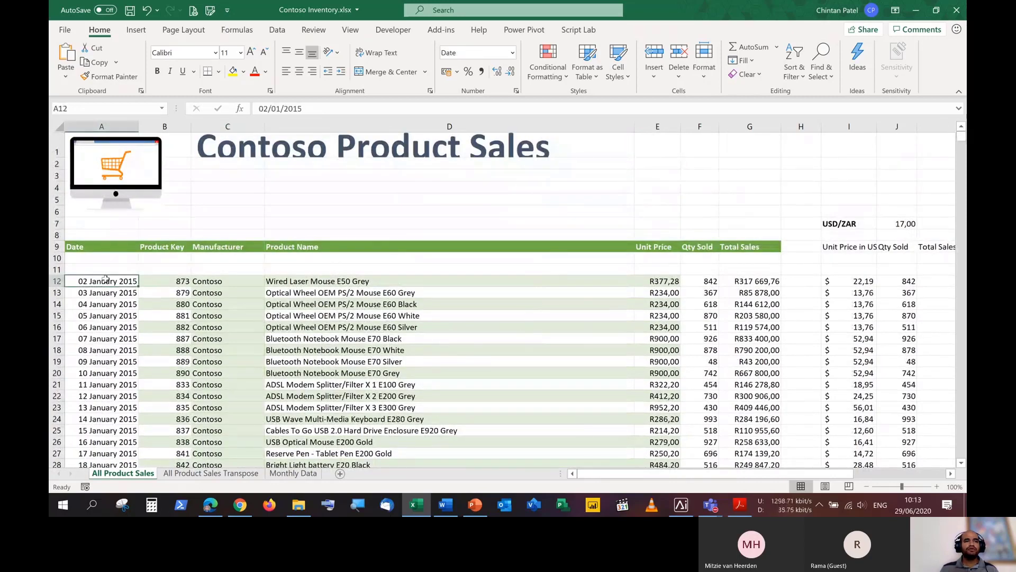
{"action": "double_click", "coordinate": [136, 284]}
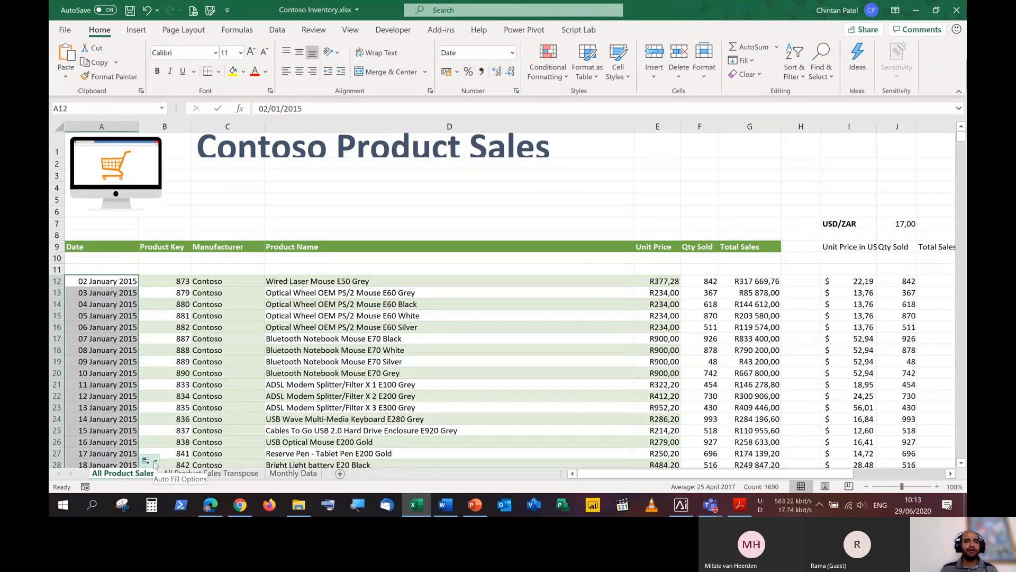
{"action": "left_click", "coordinate": [155, 463]}
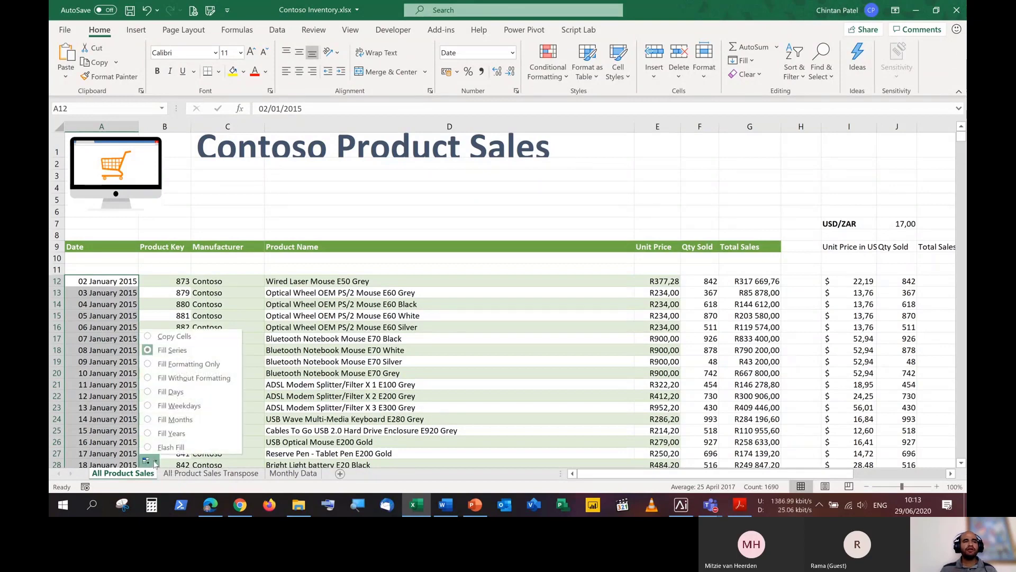
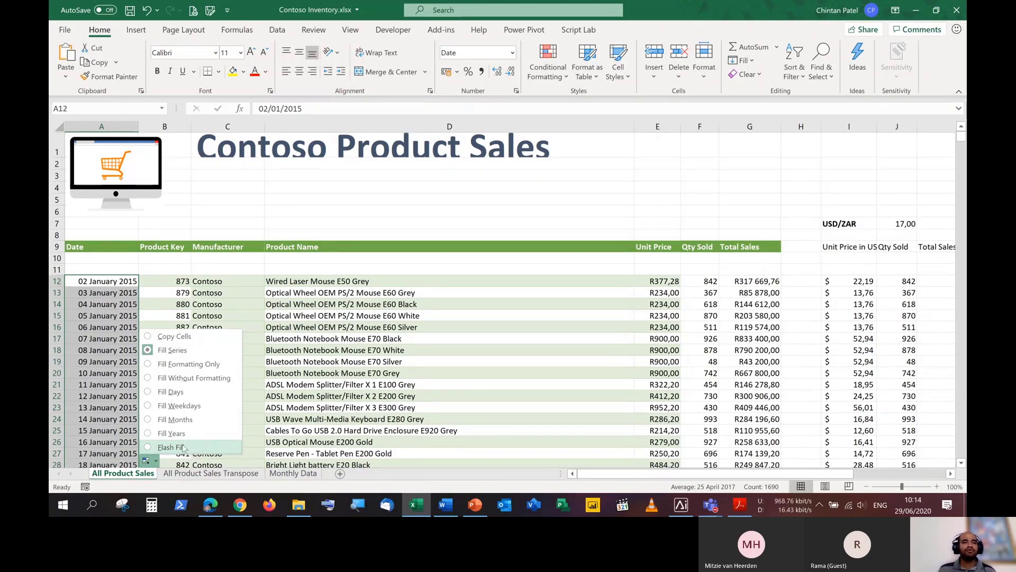
Dismiss the date fill options, keeping the date series, and check cells in column D.
{"action": "left_click", "coordinate": [113, 295]}
{"action": "left_click", "coordinate": [113, 281]}
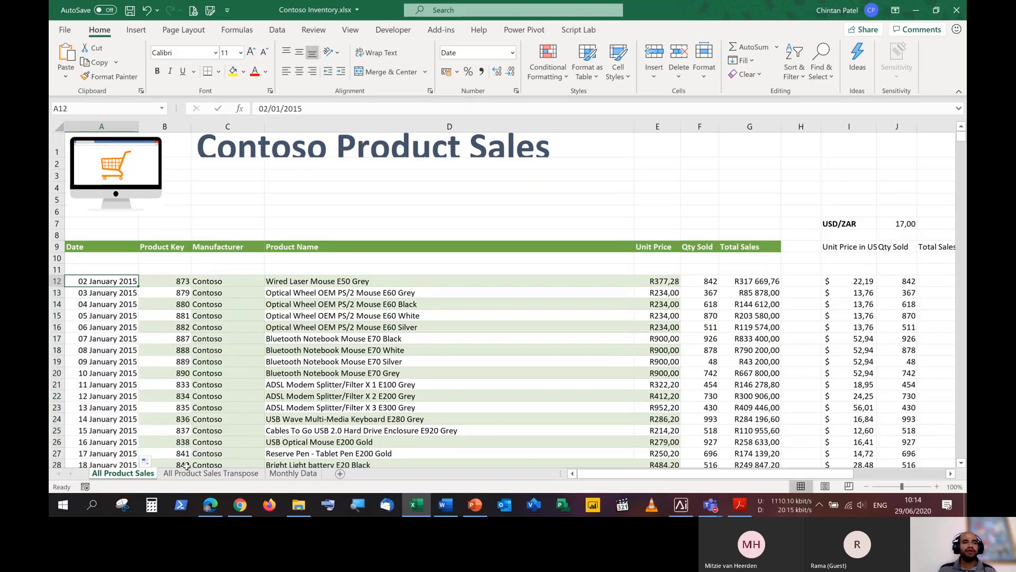
{"action": "left_click", "coordinate": [150, 460]}
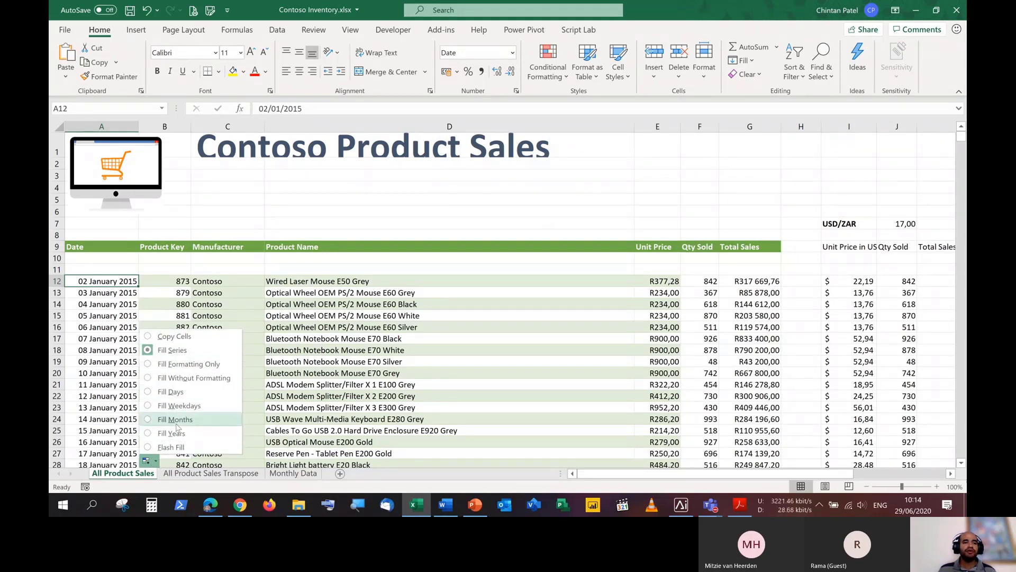
{"action": "left_click", "coordinate": [123, 327]}
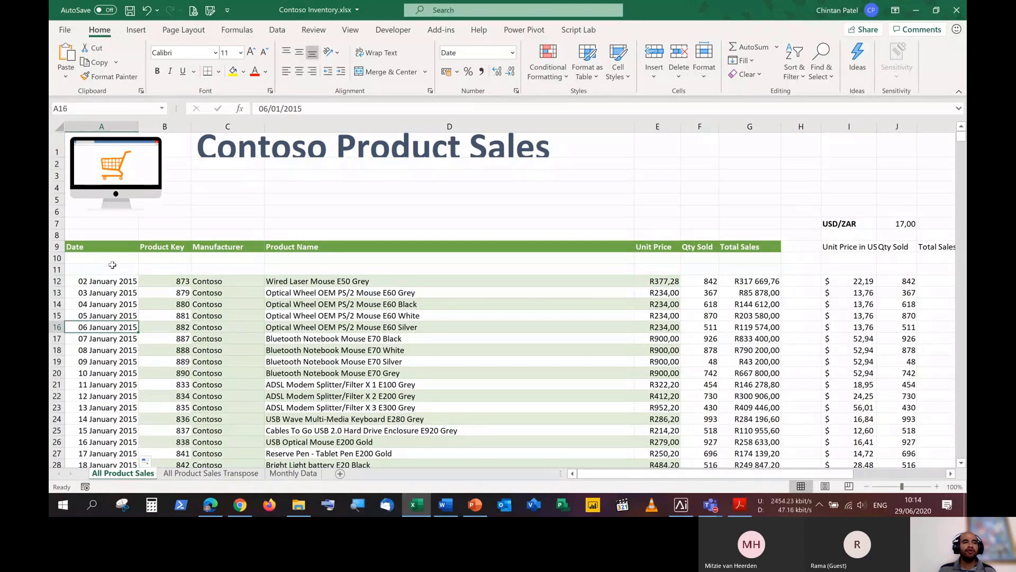
{"action": "left_click", "coordinate": [112, 280]}
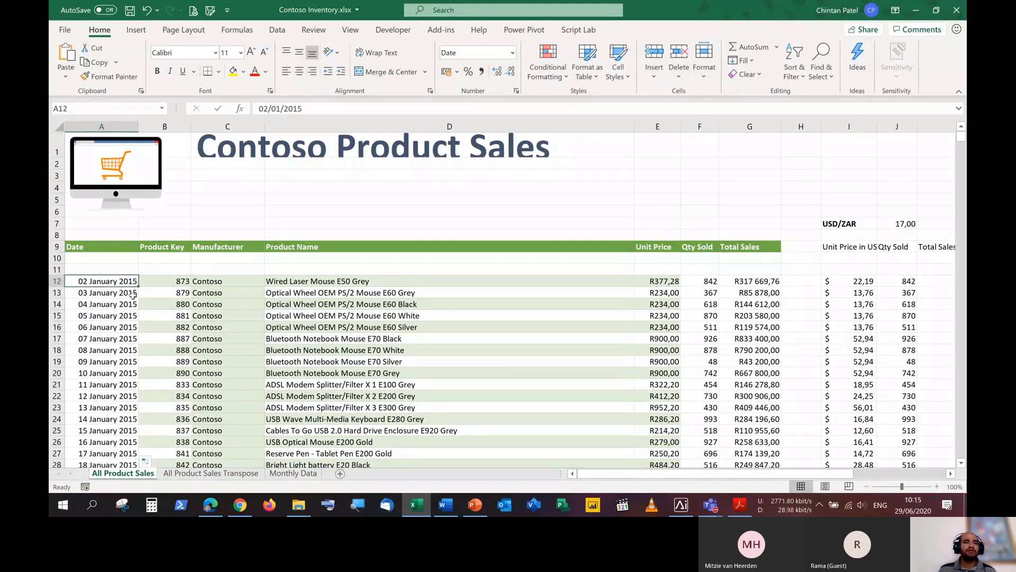
{"action": "left_click", "coordinate": [147, 460]}
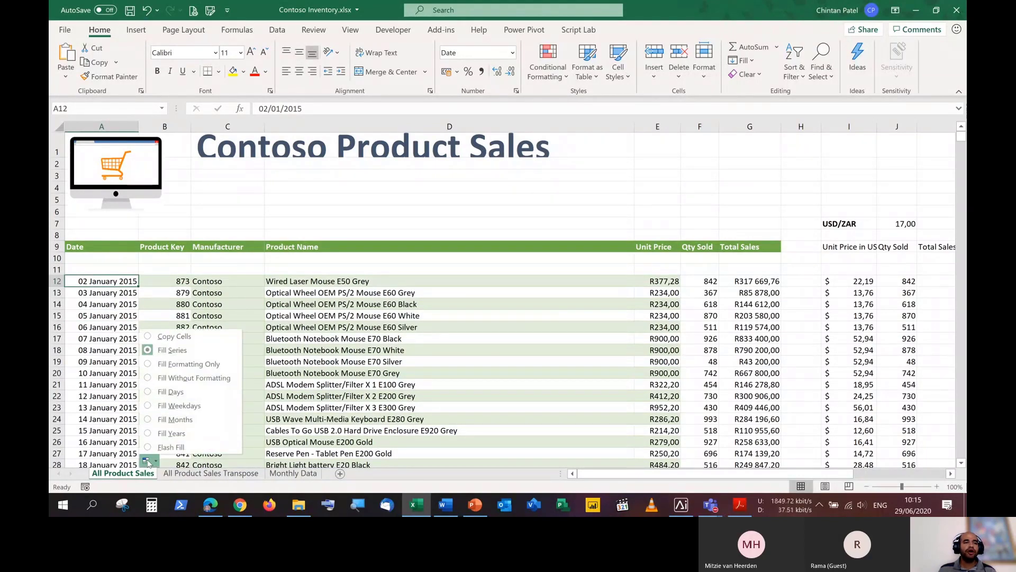
{"action": "left_click", "coordinate": [147, 460]}
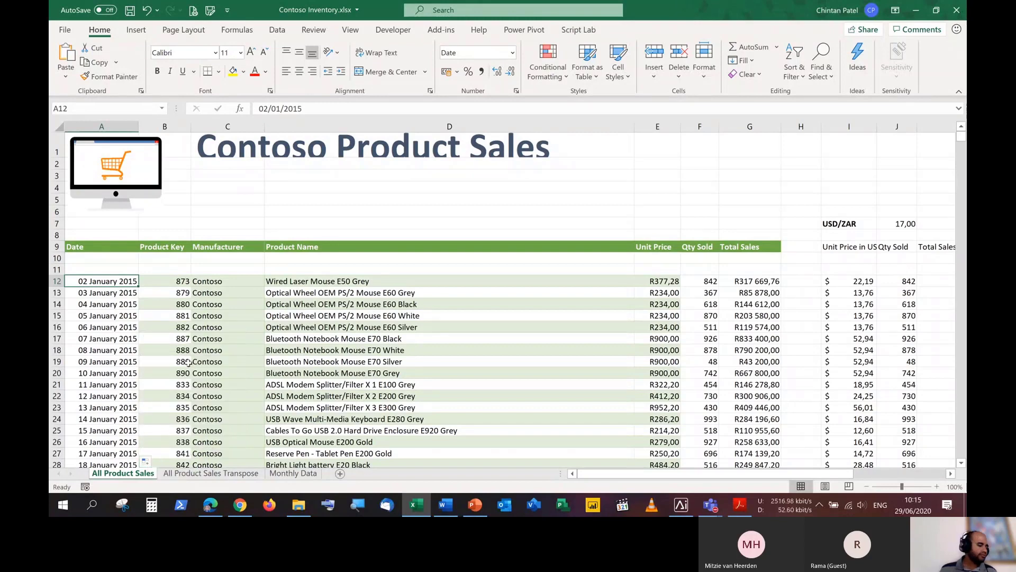
{"action": "left_click", "coordinate": [356, 328]}
{"action": "left_click", "coordinate": [365, 292]}
{"action": "left_click", "coordinate": [377, 235]}
{"action": "left_click", "coordinate": [377, 272]}
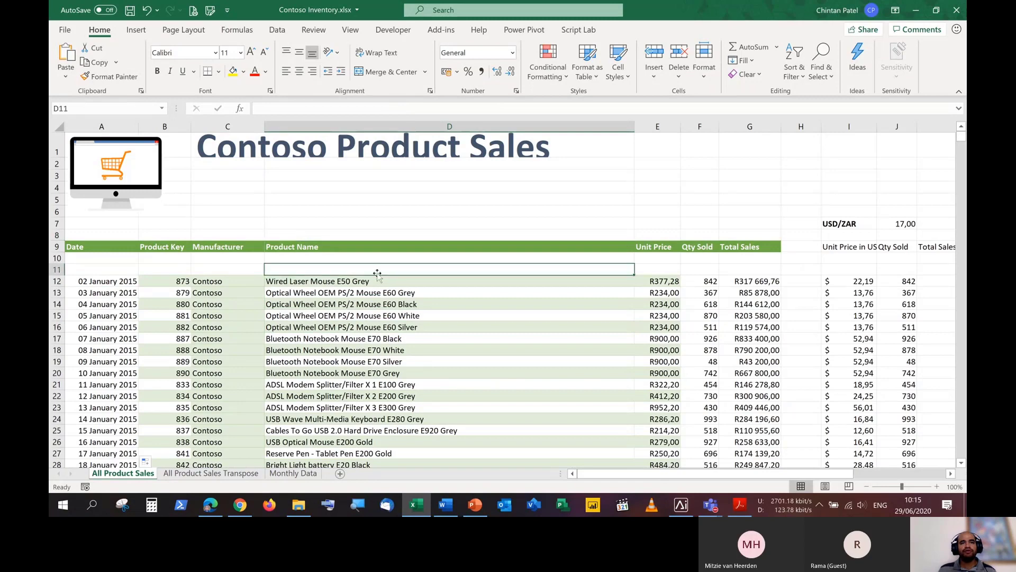
On Monthly Data, fill B6:D6 (Jan–Mar) across to M6 (Dec) using Fill Without Formatting.
{"action": "left_click", "coordinate": [304, 475]}
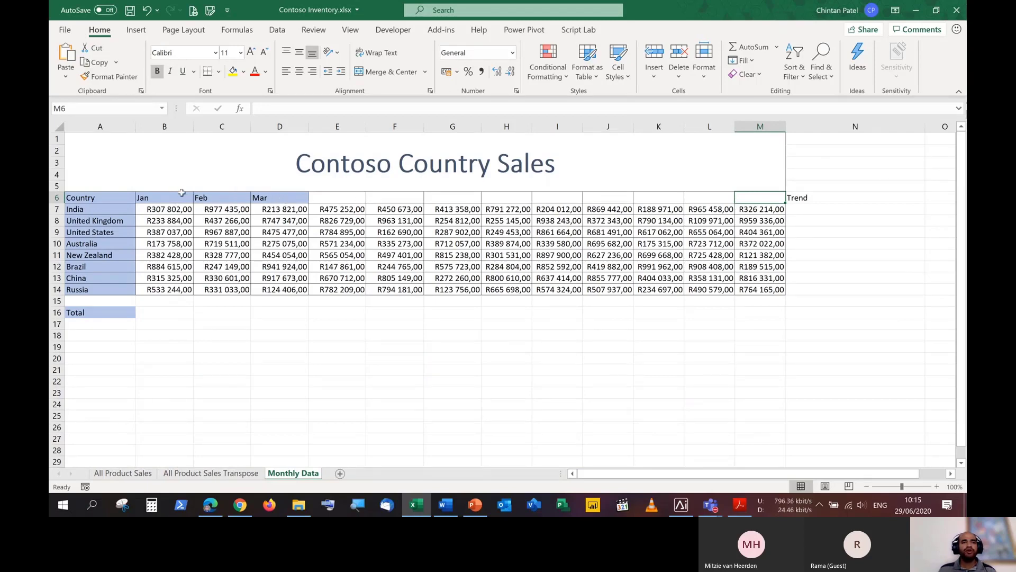
{"action": "left_click_drag", "start_coordinate": [160, 197], "coordinate": [289, 197]}
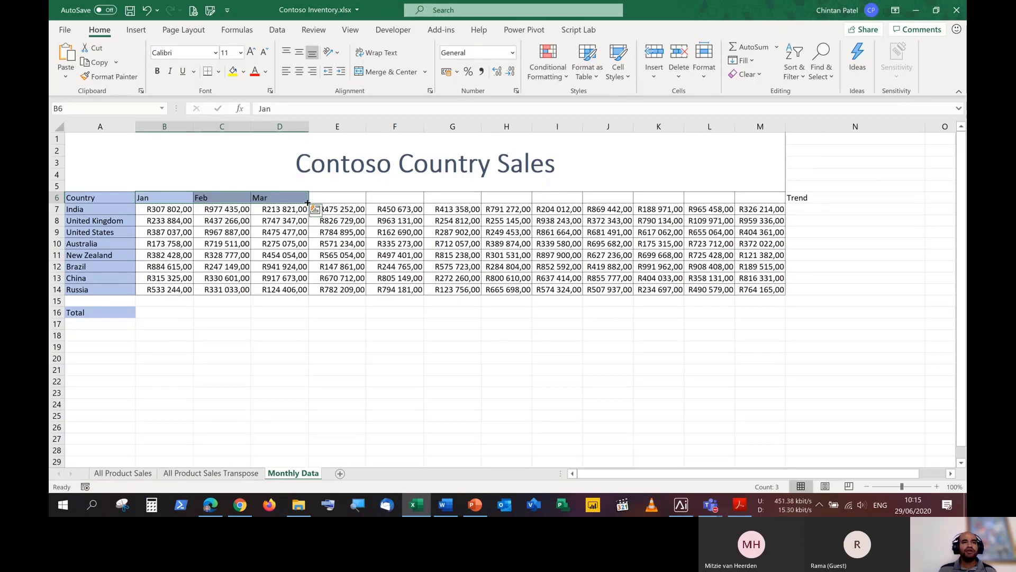
{"action": "left_click_drag", "start_coordinate": [307, 203], "coordinate": [775, 197]}
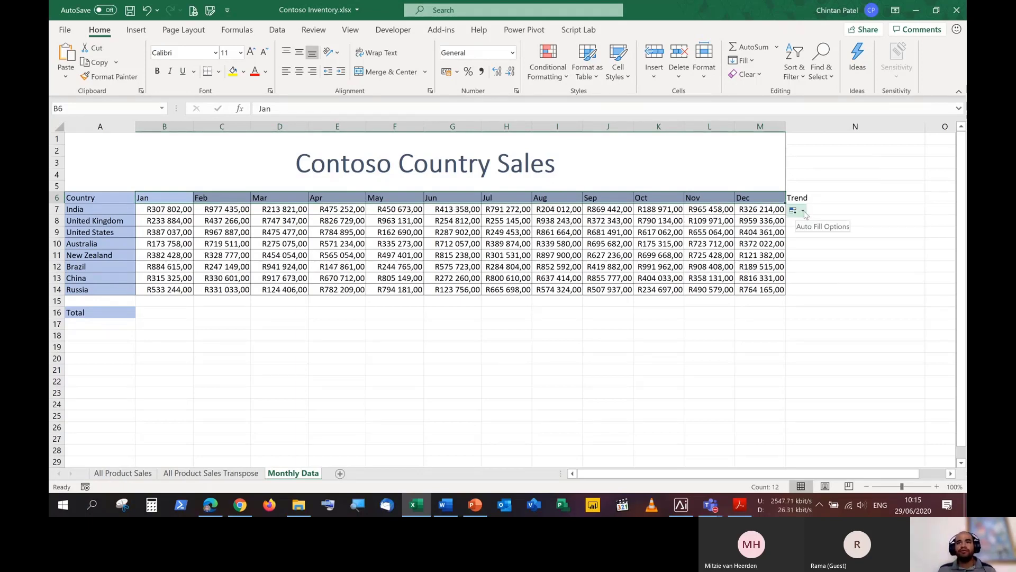
{"action": "left_click", "coordinate": [803, 211]}
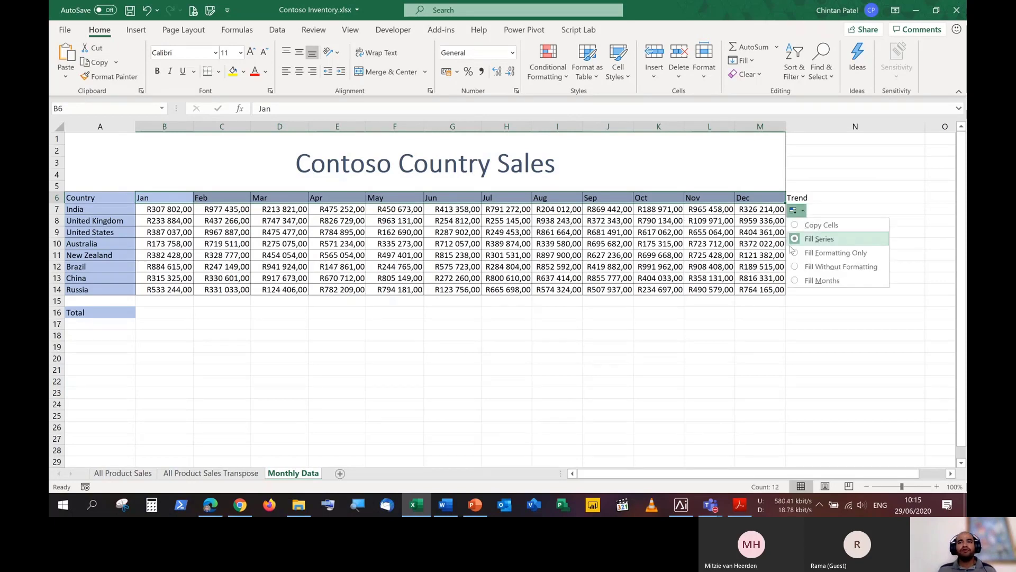
{"action": "left_click", "coordinate": [815, 266]}
{"action": "left_click", "coordinate": [464, 186]}
{"action": "left_click", "coordinate": [362, 201]}
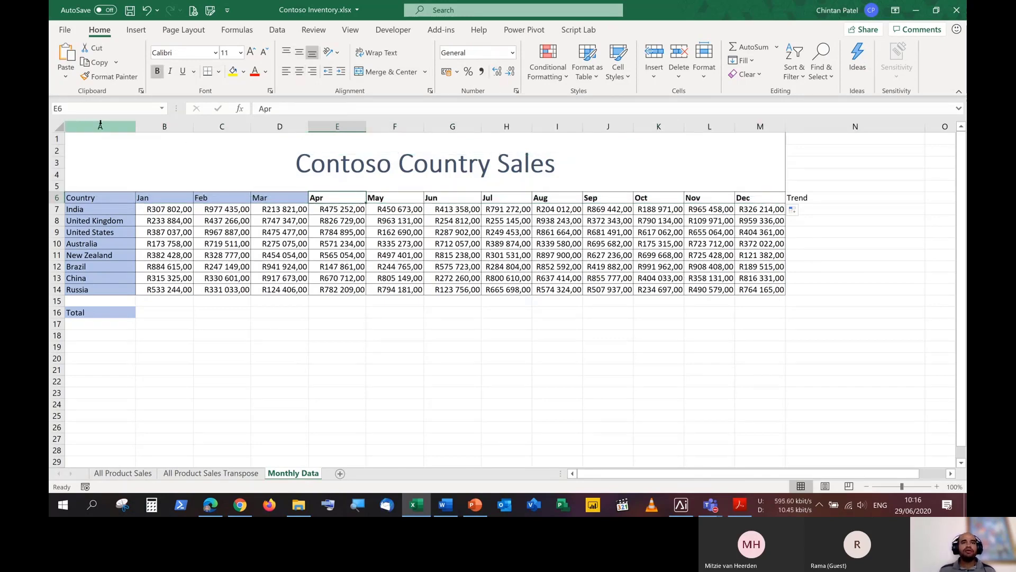
Review the month fill options, select the Apr–Dec headers, then switch to the MO-200 skills PDF.
{"action": "left_click", "coordinate": [793, 209]}
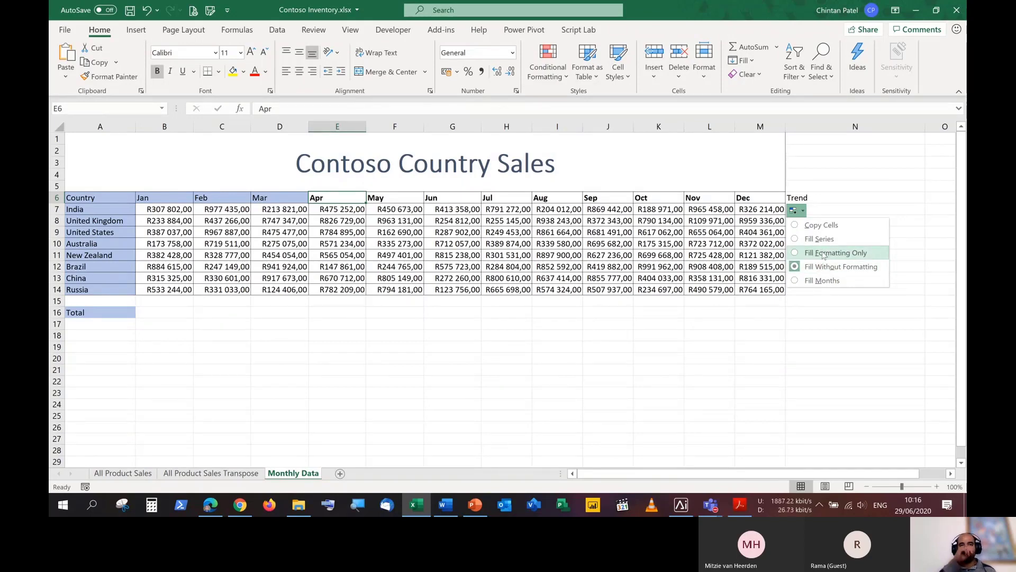
{"action": "left_click", "coordinate": [493, 199]}
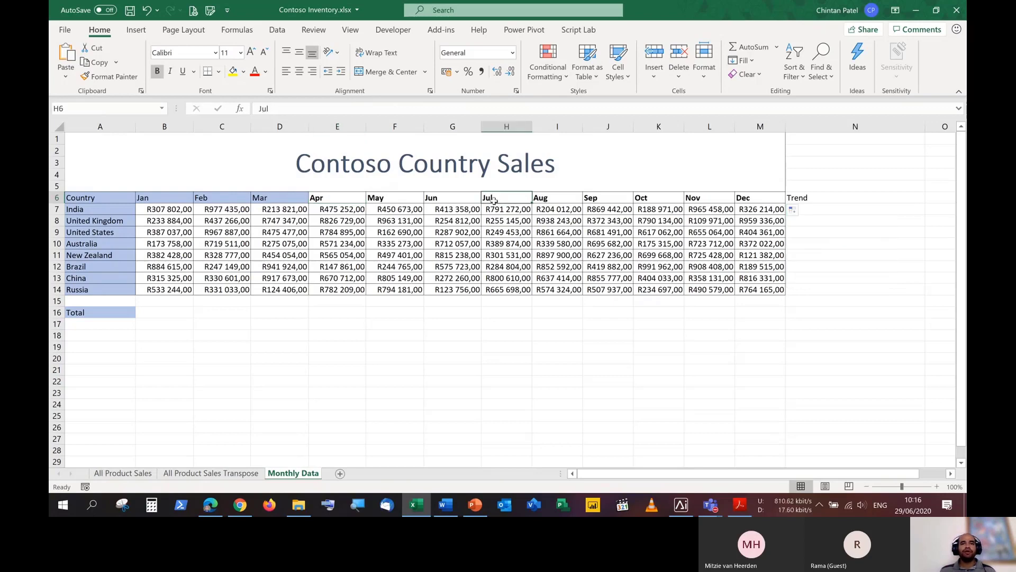
{"action": "left_click_drag", "start_coordinate": [329, 199], "coordinate": [760, 198]}
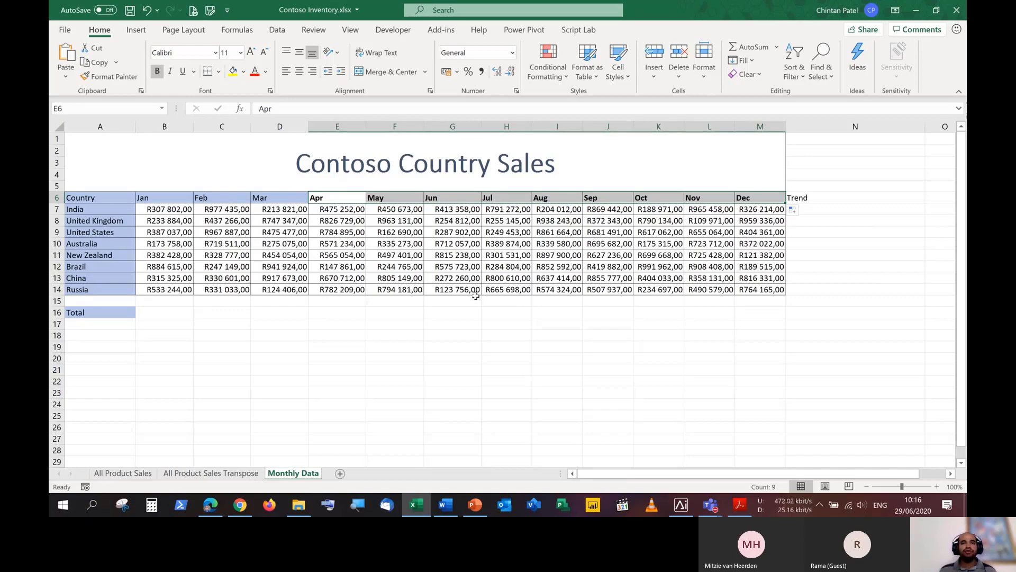
{"action": "left_click", "coordinate": [476, 235]}
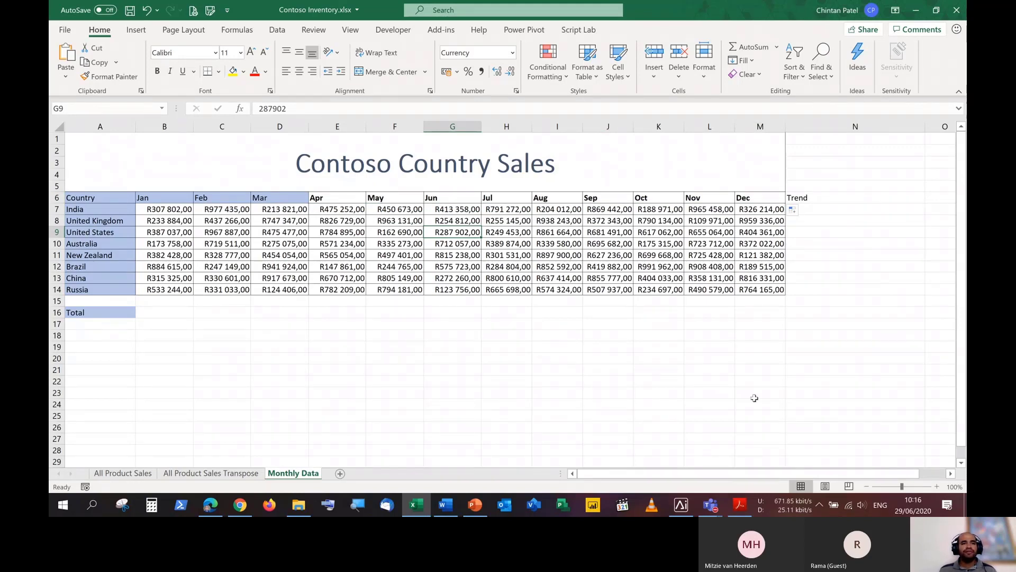
{"action": "left_click", "coordinate": [740, 505]}
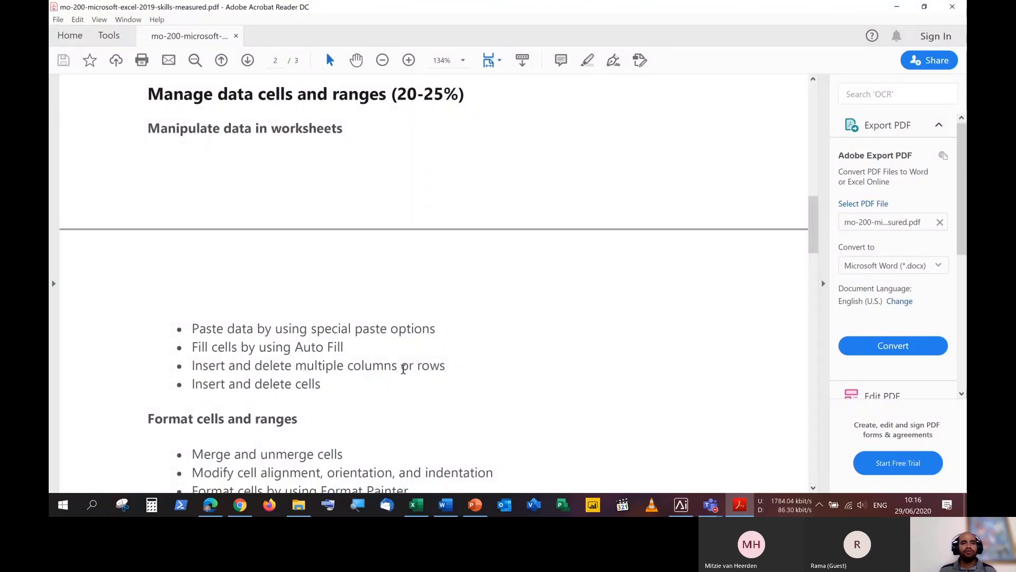
Minimise the skills PDF to bring the Monthly Data sheet back.
{"action": "left_click", "coordinate": [746, 509]}
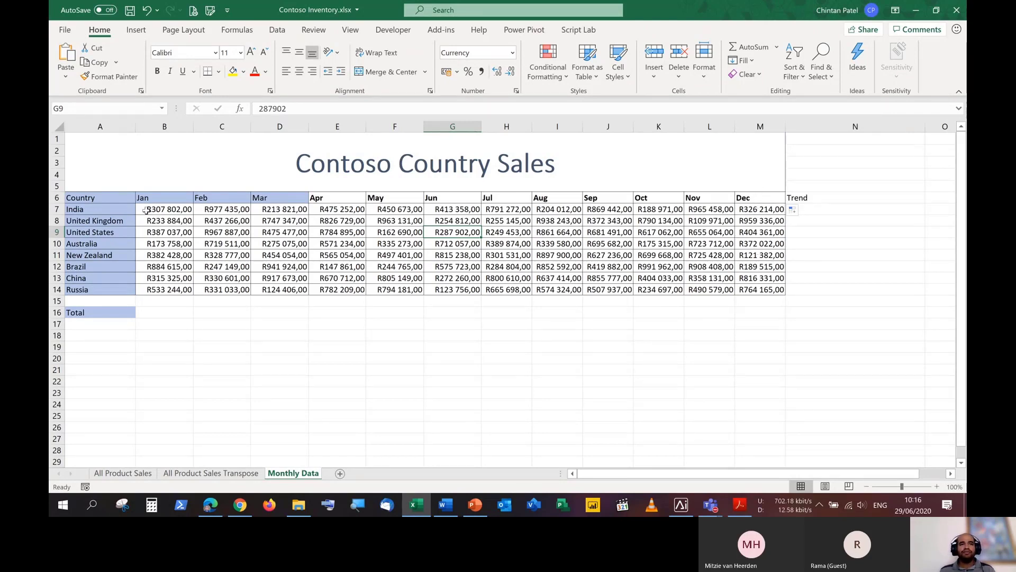
{"action": "left_click_drag", "start_coordinate": [146, 211], "coordinate": [572, 211]}
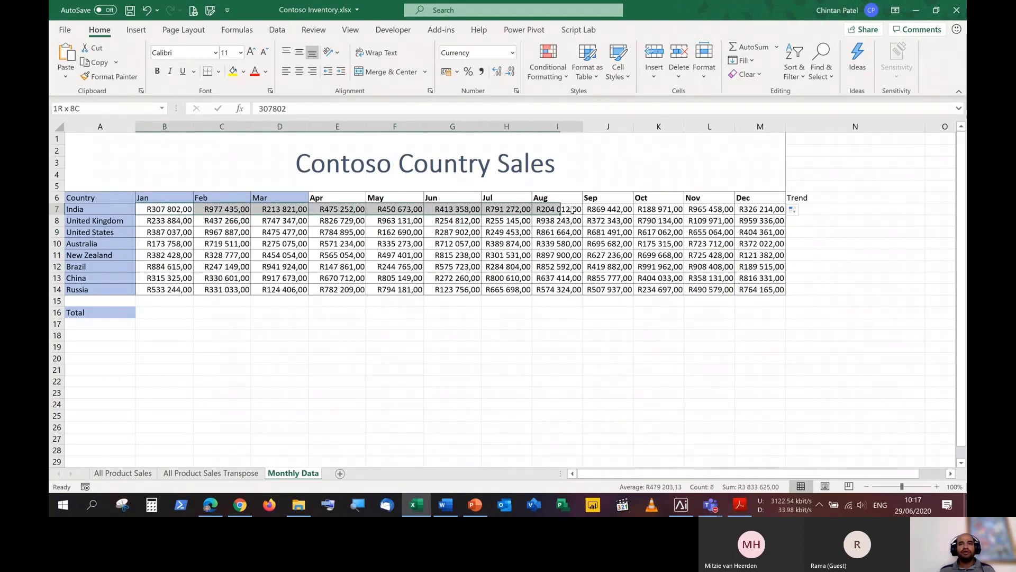
{"action": "left_click", "coordinate": [722, 266]}
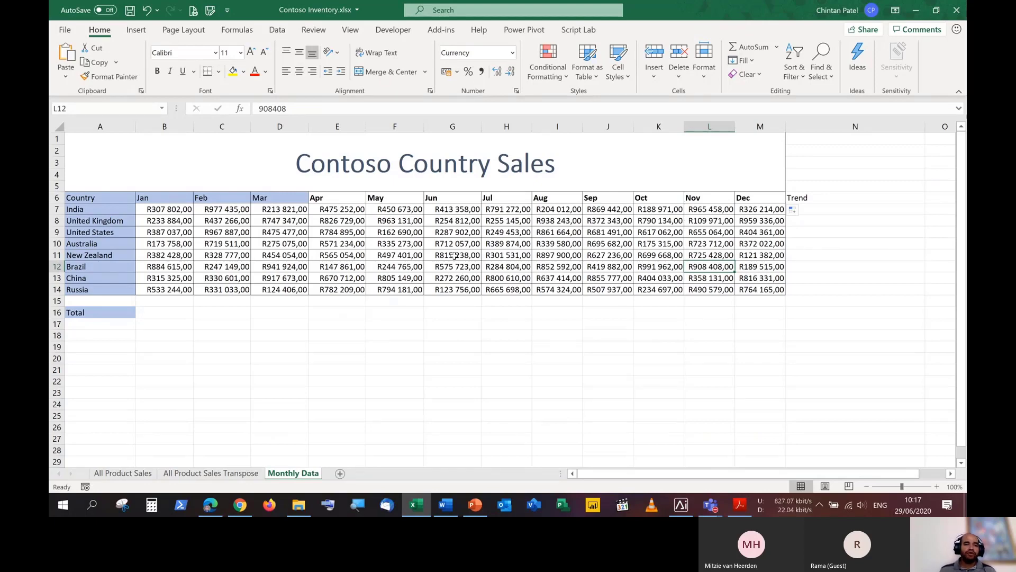
Launch a new Notepad document and move its window over the sheet.
{"action": "left_click", "coordinate": [61, 510]}
{"action": "type", "text": "n"}
{"action": "key", "text": "Return"}
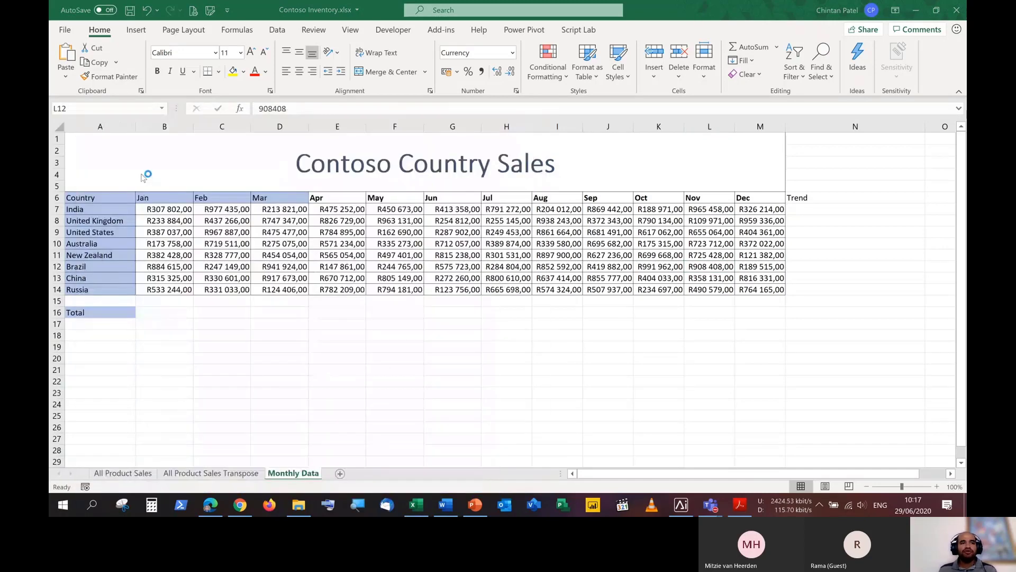
{"action": "left_click_drag", "start_coordinate": [264, 229], "coordinate": [376, 246]}
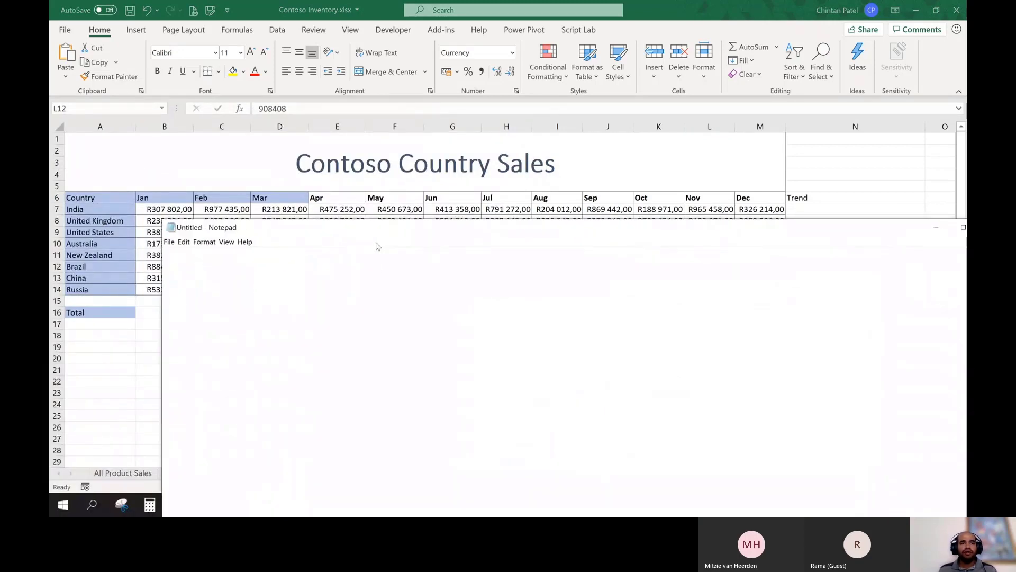
Write 'When inserting columns, excel refers to it as inserting a column before another column (not after)'.
{"action": "type", "text": "When ins"}
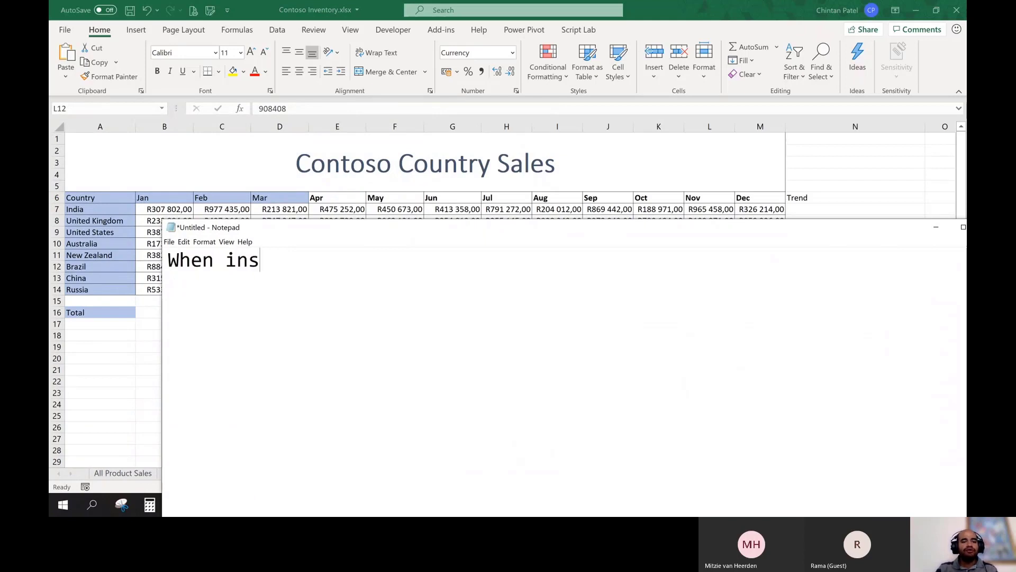
{"action": "type", "text": "erting column"}
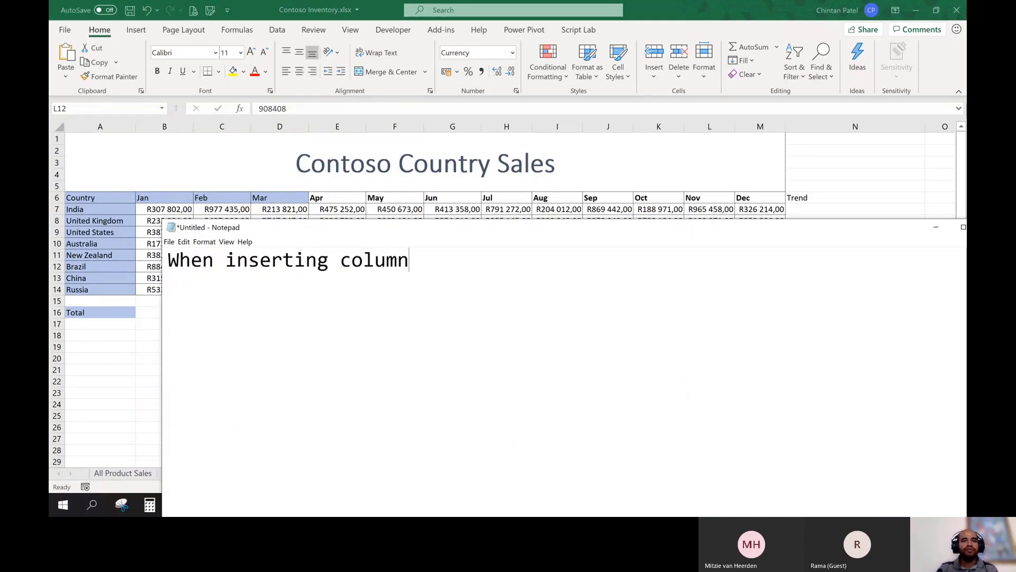
{"action": "type", "text": "s, excel"}
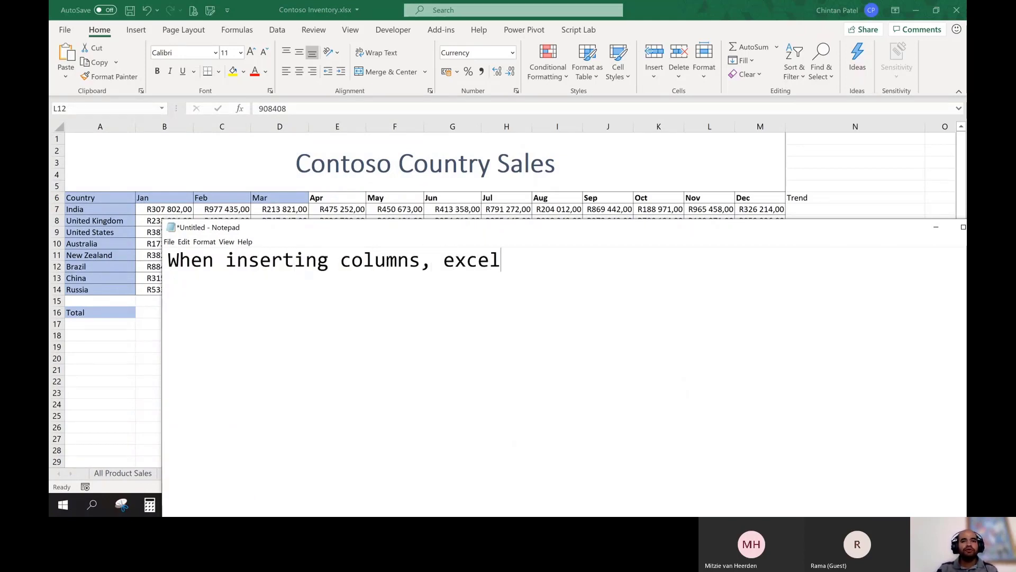
{"action": "type", "text": " refers tp o"}
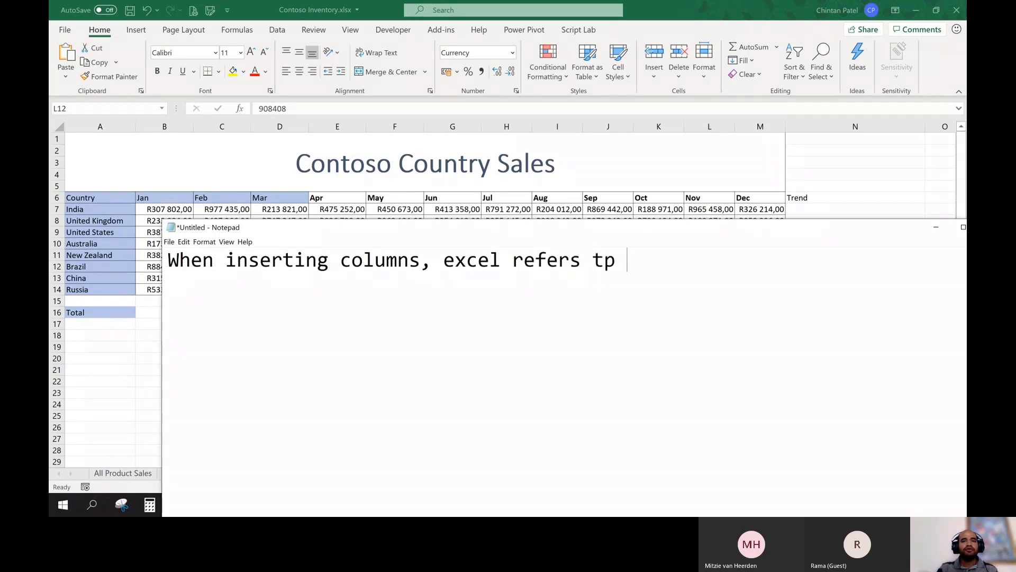
{"action": "key", "text": "BackSpace"}
{"action": "key", "text": "BackSpace"}
{"action": "key", "text": "BackSpace"}
{"action": "type", "text": "o it as "}
{"action": "type", "text": "inserting "}
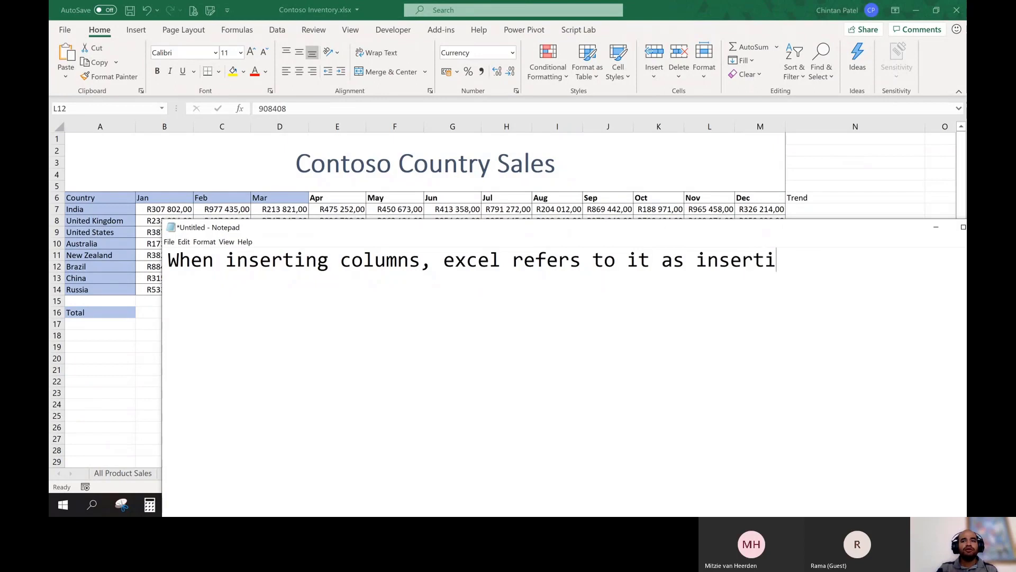
{"action": "type", "text": "a column"}
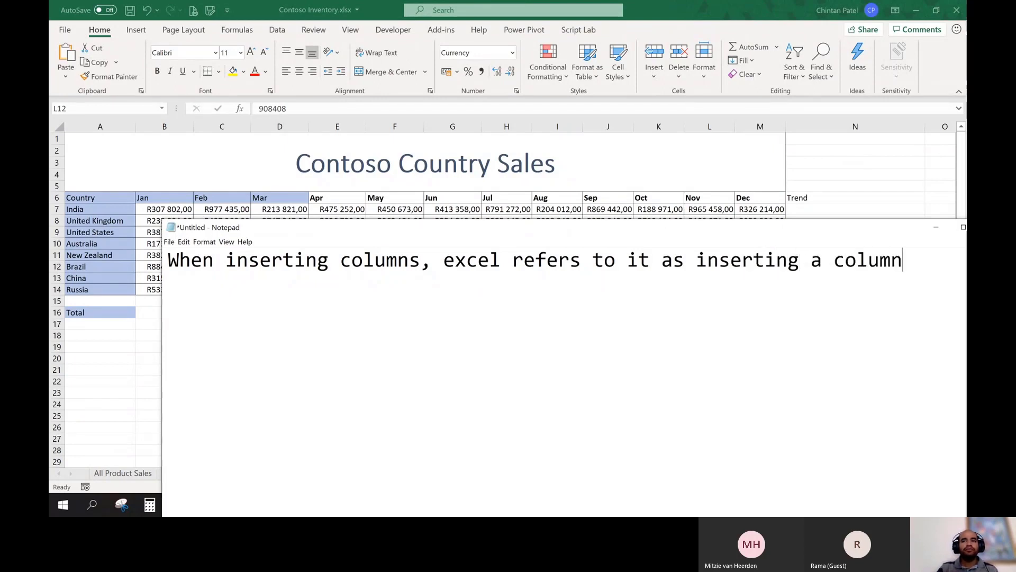
{"action": "key", "text": "Return"}
{"action": "type", "text": "before"}
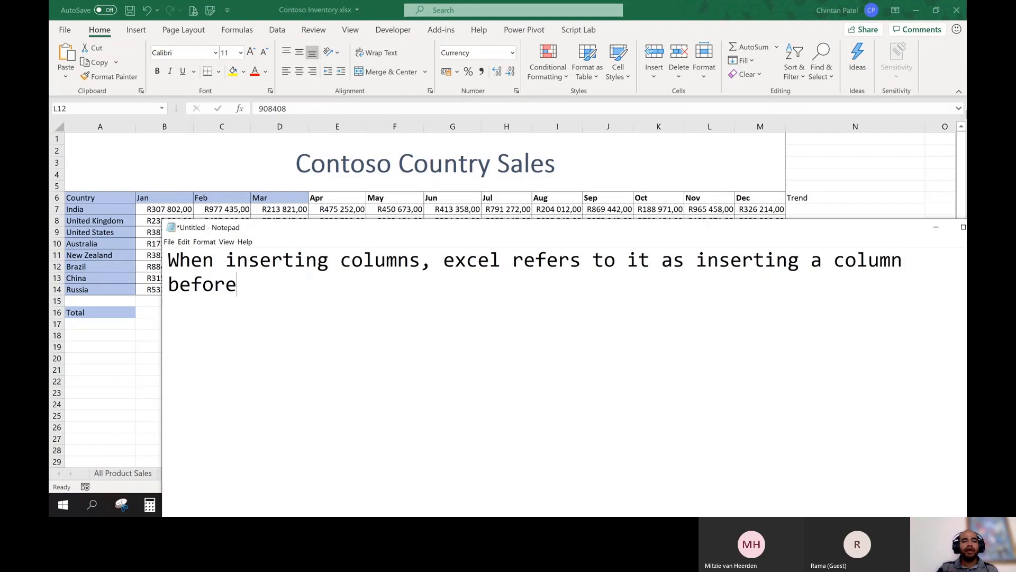
{"action": "type", "text": " another column ("}
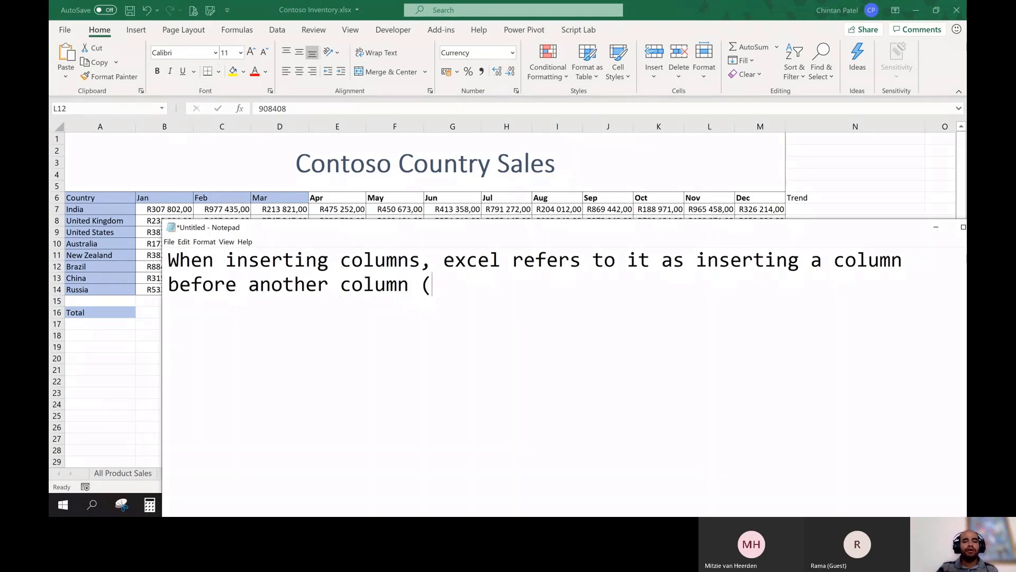
{"action": "type", "text": "not after)"}
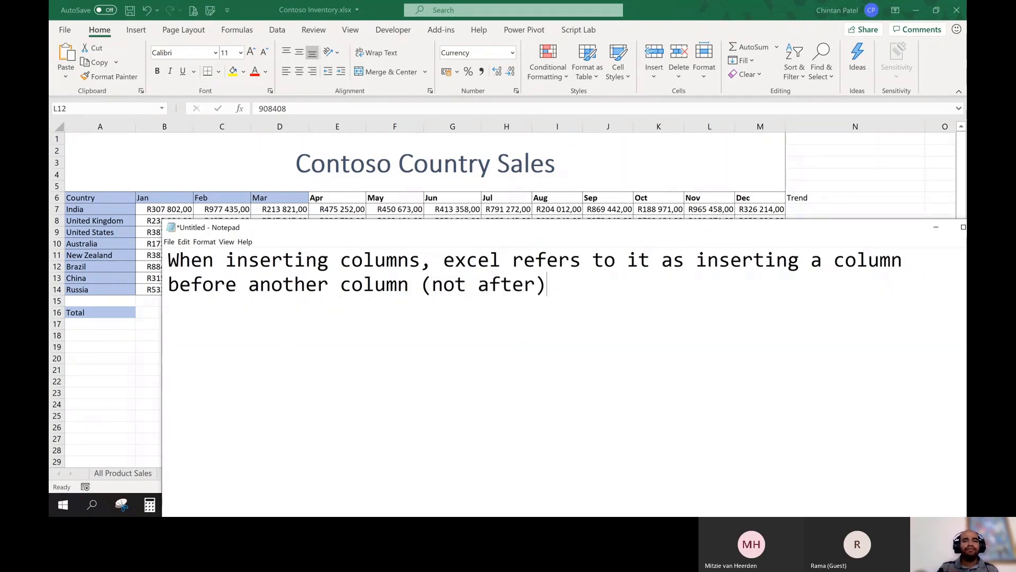
Add the example: inserting after Column M means inserting before Column N, then minimise Notepad.
{"action": "key", "text": "Return"}
{"action": "key", "text": "Return"}
{"action": "type", "text": "For exam"}
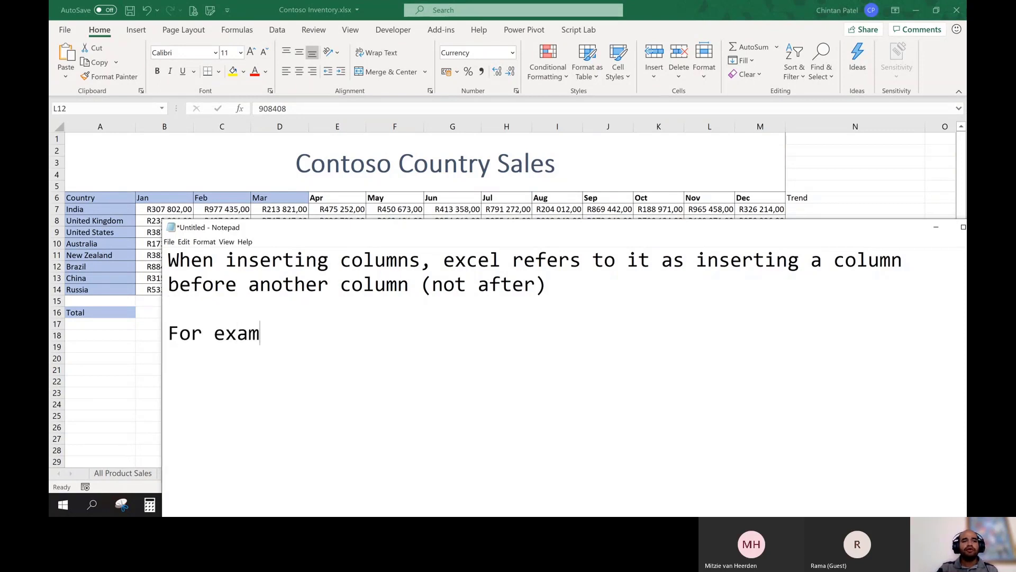
{"action": "type", "text": "ple, "}
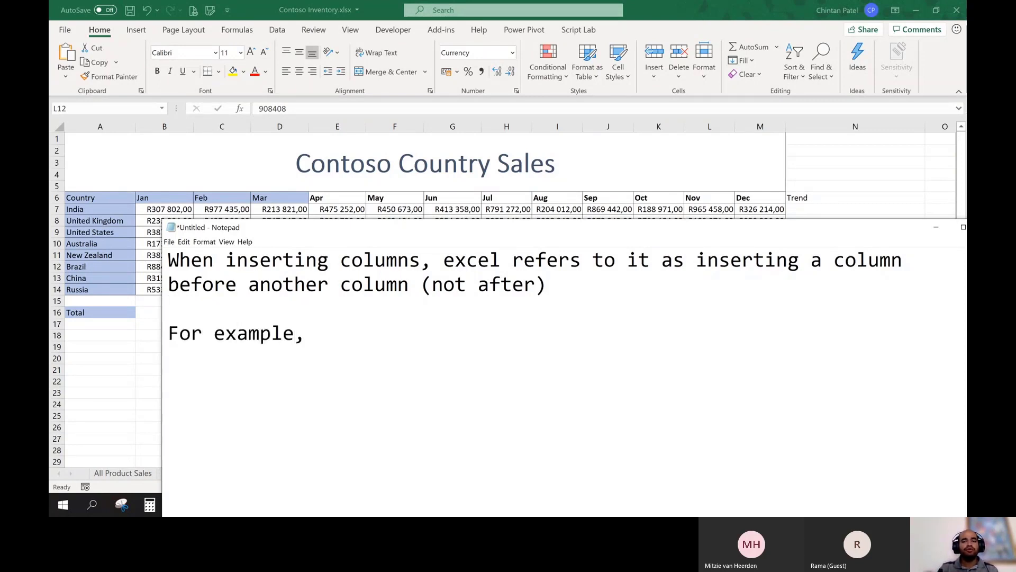
{"action": "type", "text": "I want to "}
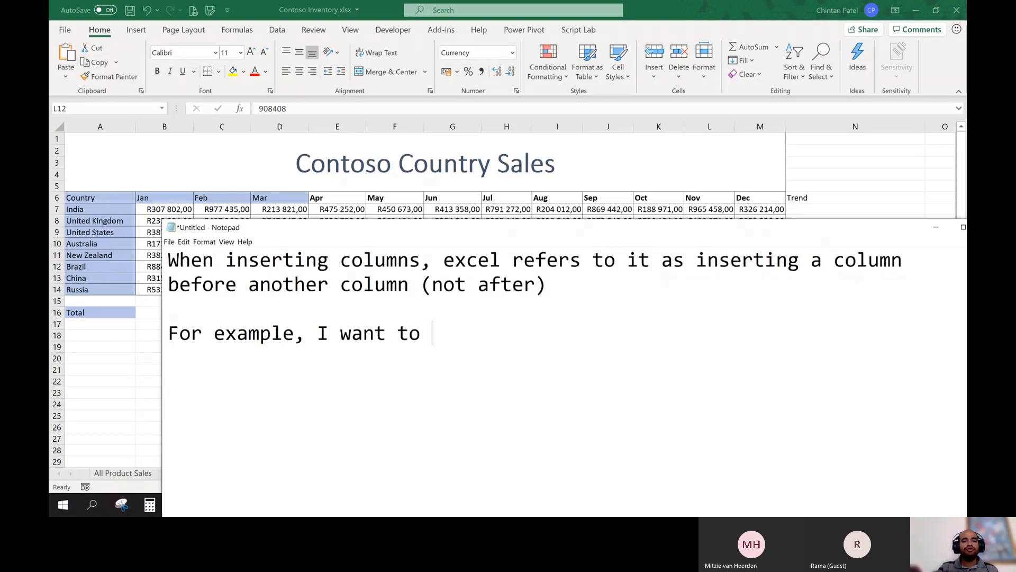
{"action": "type", "text": "insert a colu"}
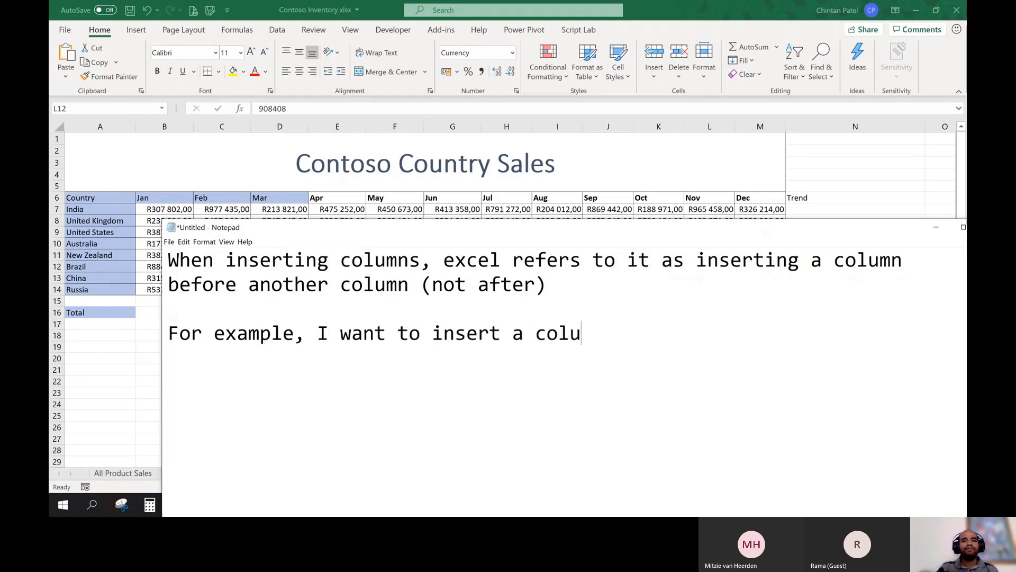
{"action": "type", "text": "mn after "}
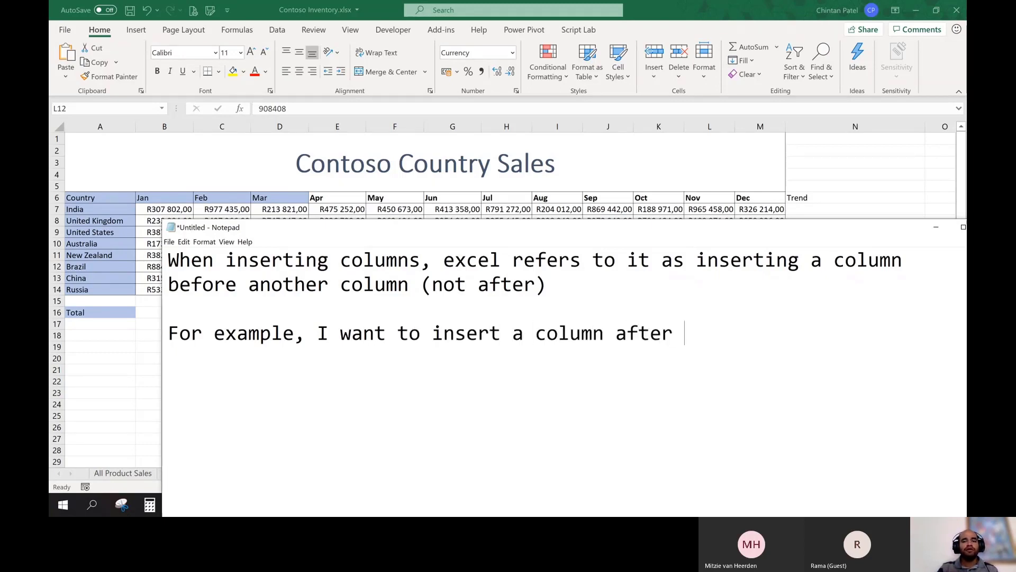
{"action": "type", "text": "Column"}
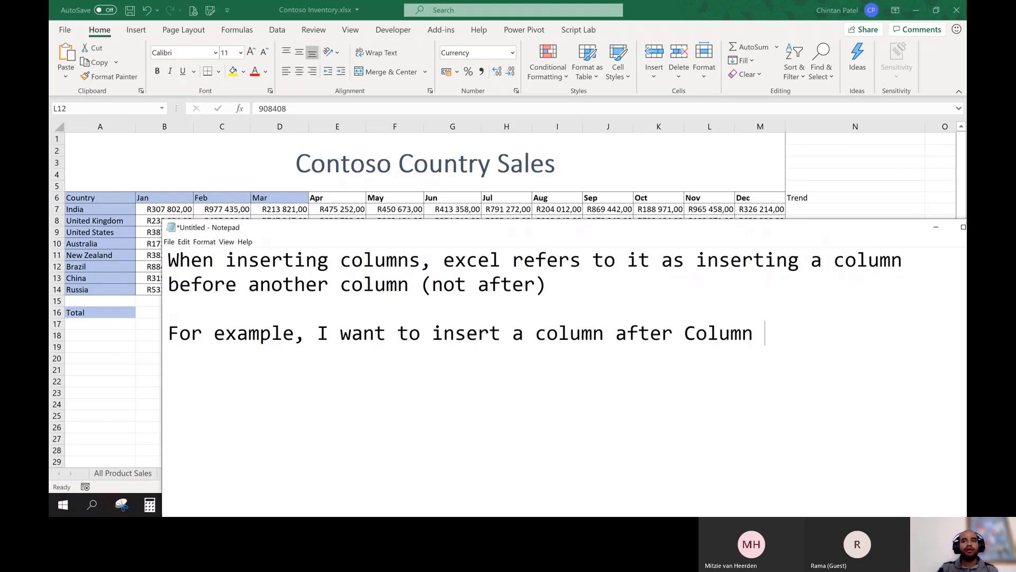
{"action": "type", "text": " M"}
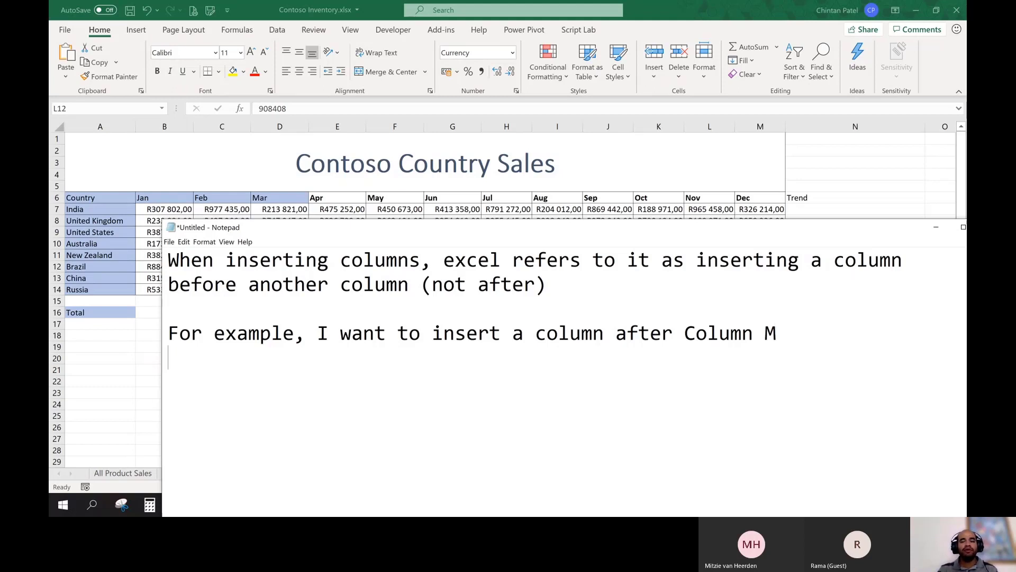
{"action": "type", "text": "Excel "}
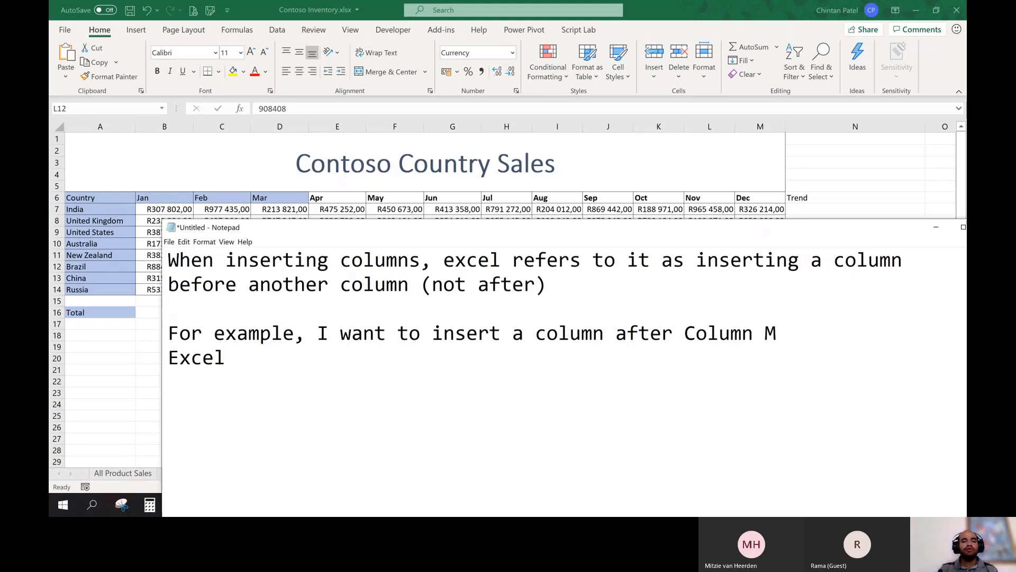
{"action": "type", "text": "will see it a"}
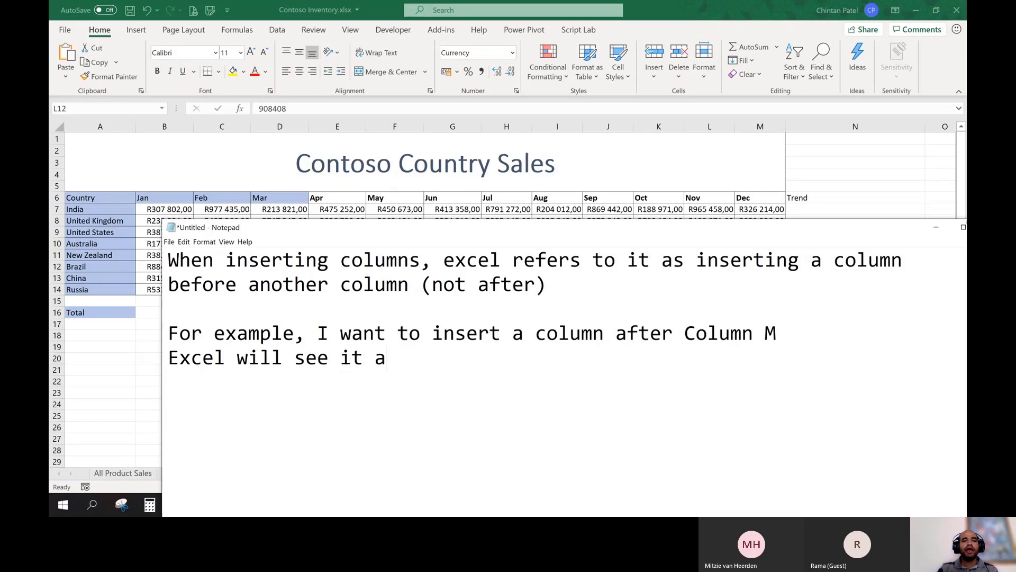
{"action": "type", "text": "s inserting a "}
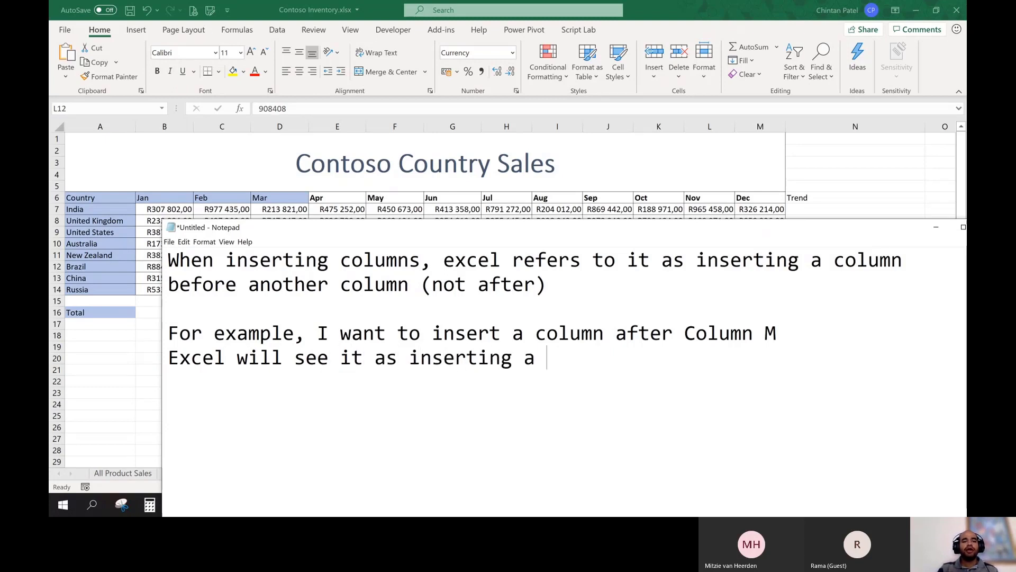
{"action": "type", "text": "column "}
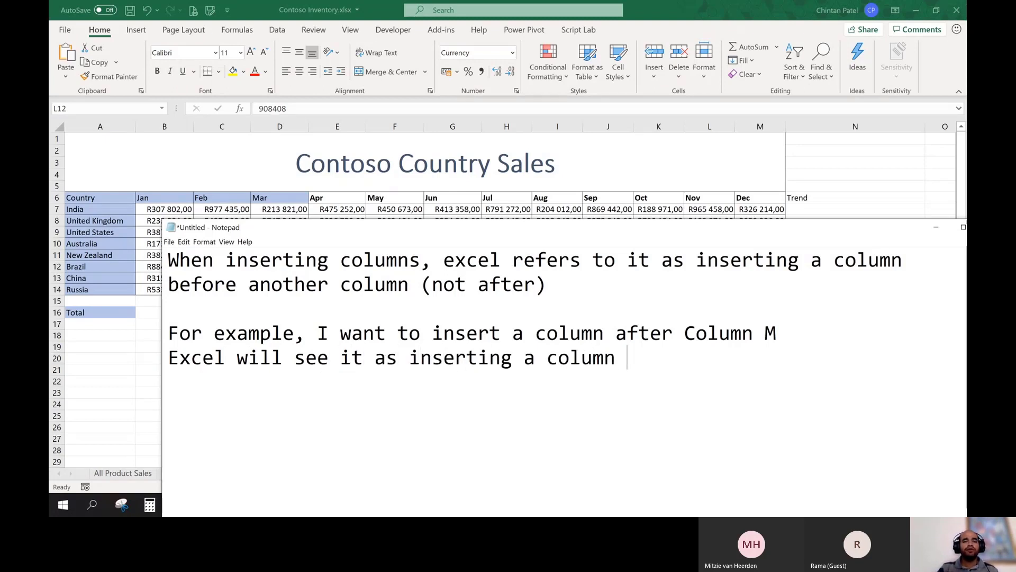
{"action": "type", "text": "before Co"}
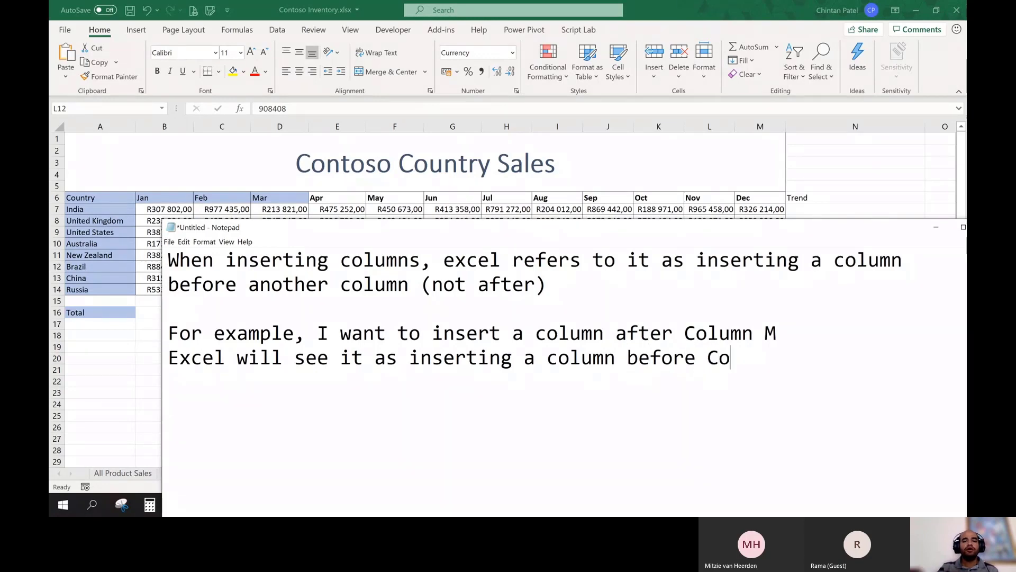
{"action": "type", "text": "lumn N"}
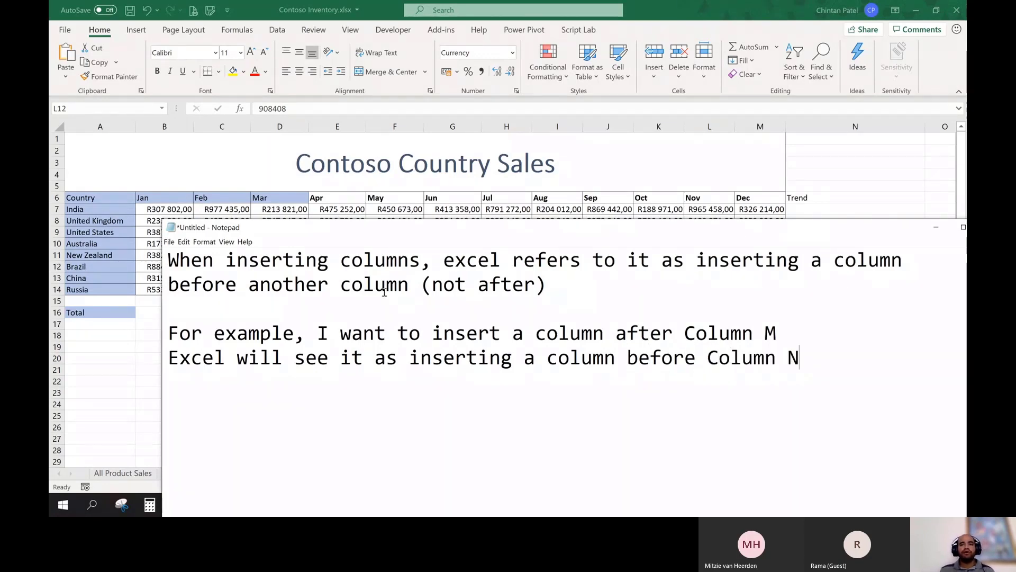
{"action": "left_click_drag", "start_coordinate": [609, 334], "coordinate": [672, 334]}
{"action": "left_click", "coordinate": [623, 334]}
{"action": "left_click_drag", "start_coordinate": [823, 231], "coordinate": [716, 223]}
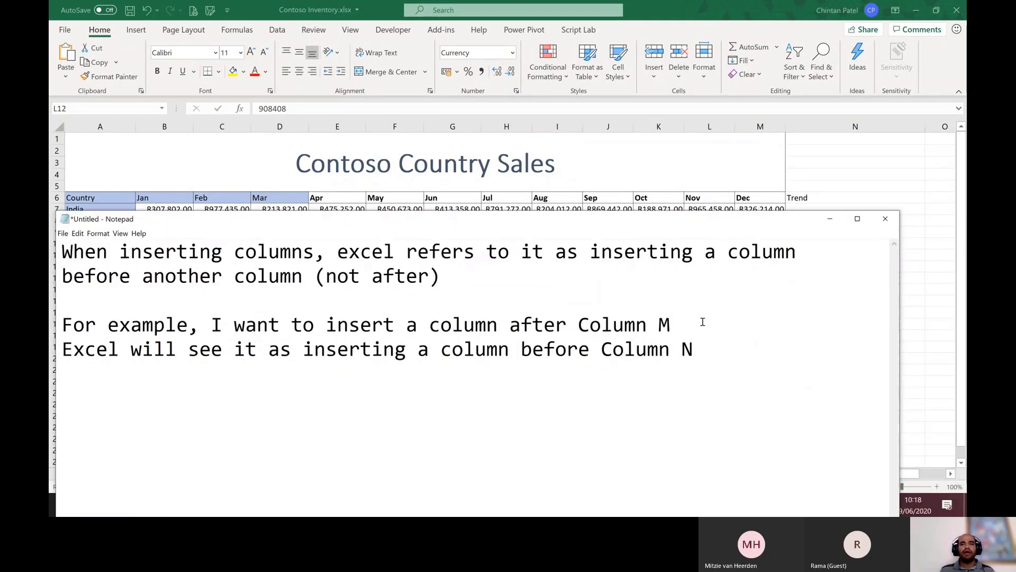
{"action": "left_click", "coordinate": [830, 218]}
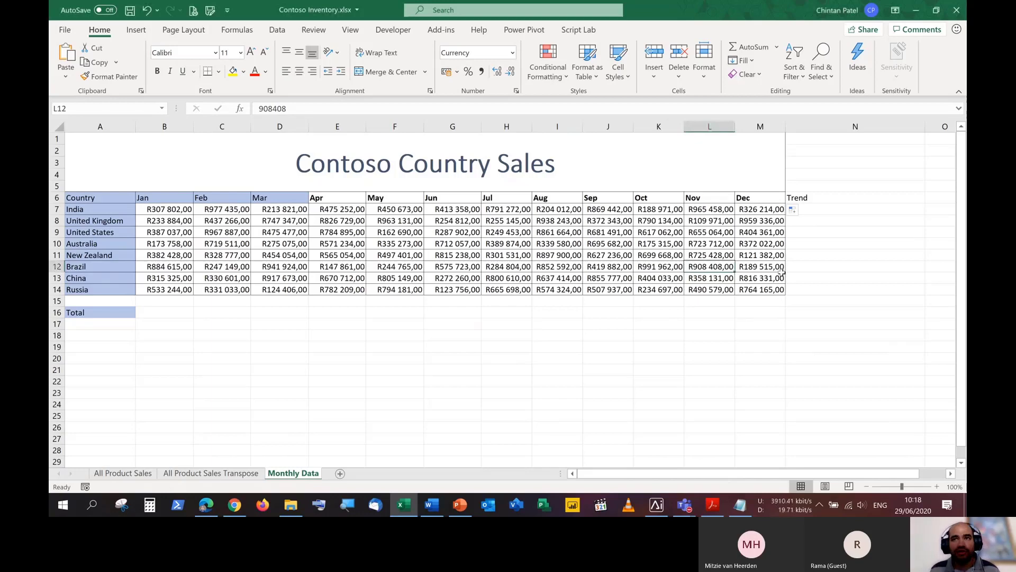
{"action": "left_click", "coordinate": [797, 126]}
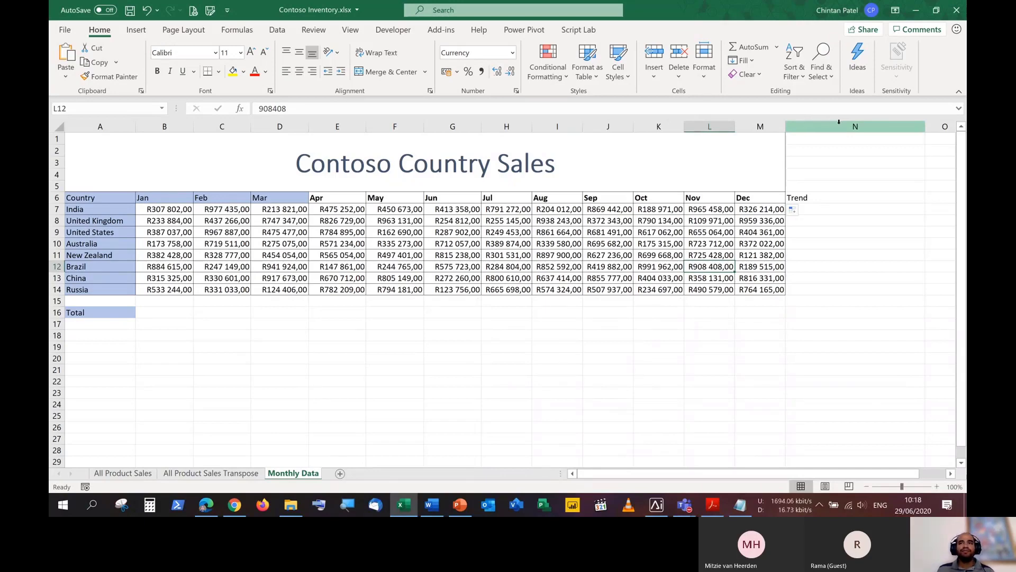
{"action": "right_click", "coordinate": [811, 121]}
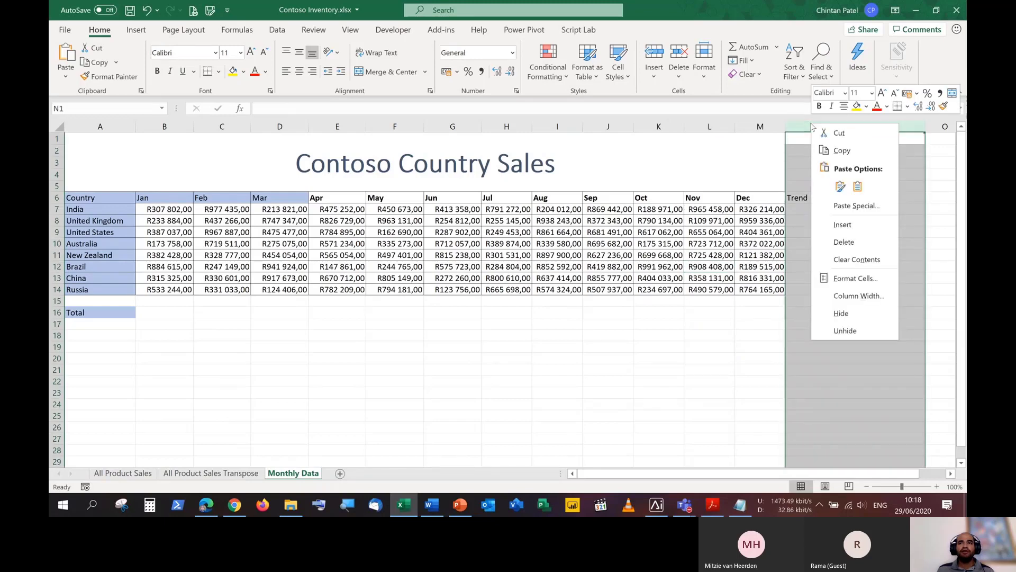
{"action": "left_click", "coordinate": [843, 225]}
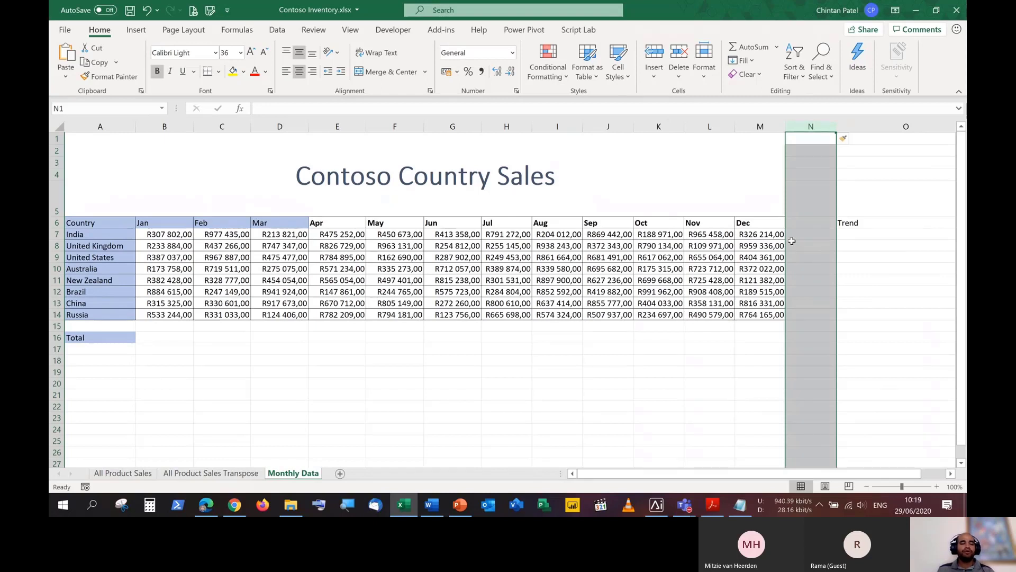
{"action": "key", "text": "ctrl+z"}
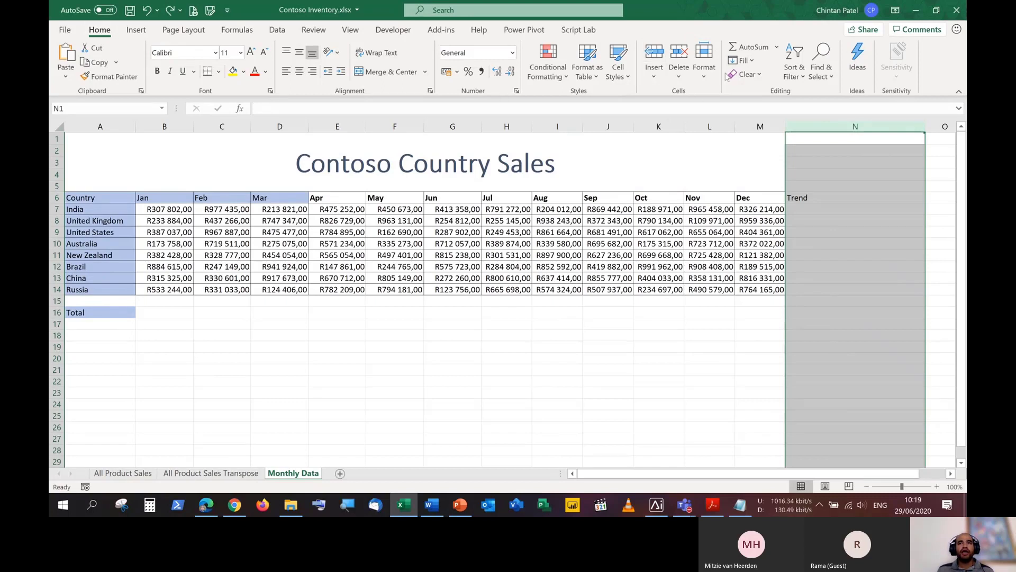
Insert a new sheet column at column N, ahead of Trend.
{"action": "left_click", "coordinate": [656, 76]}
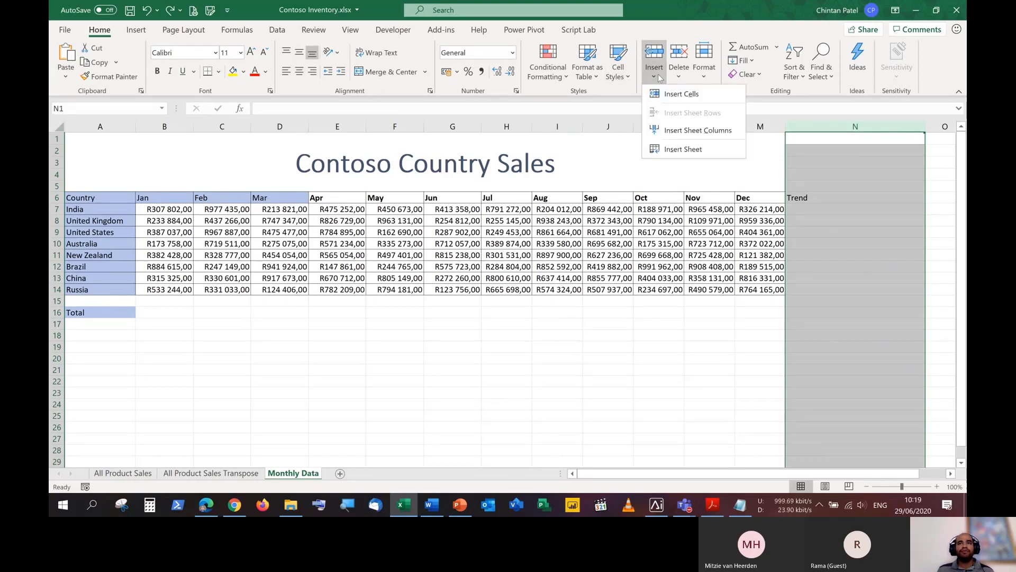
{"action": "left_click", "coordinate": [691, 130]}
{"action": "left_click", "coordinate": [760, 256]}
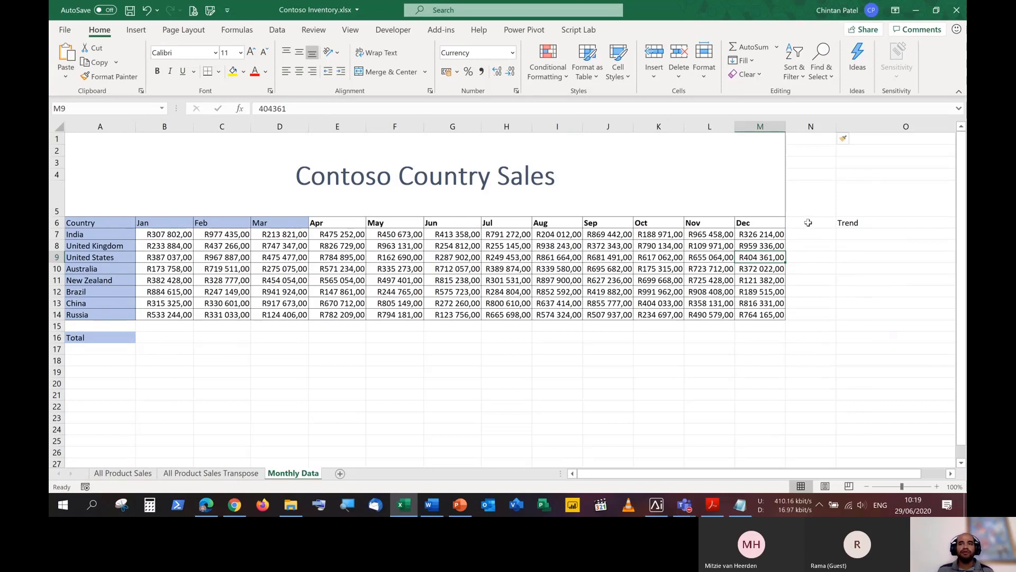
Enter the heading 'Total' in cell N6.
{"action": "left_click", "coordinate": [808, 223]}
{"action": "type", "text": "Tota"}
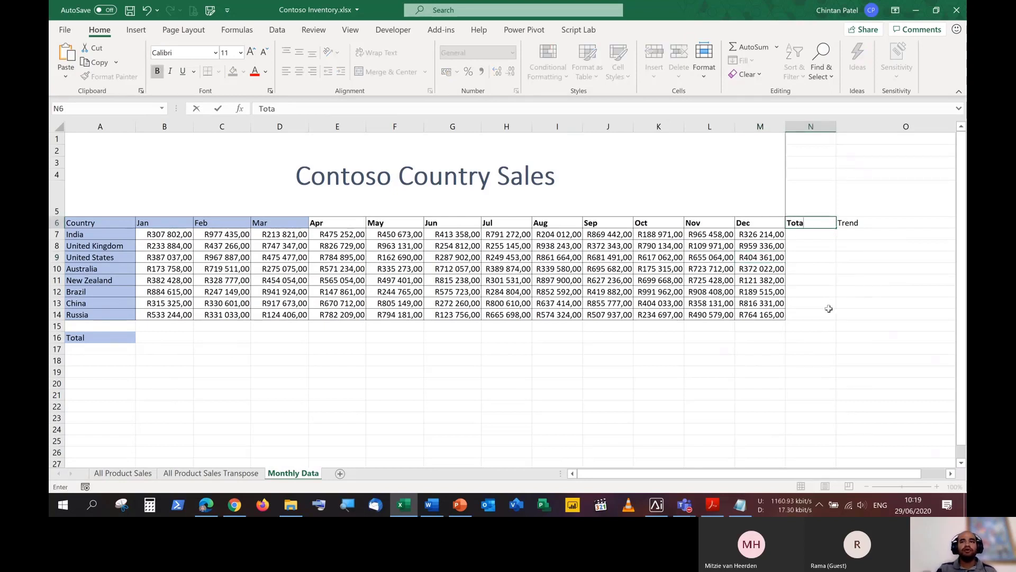
{"action": "type", "text": "l"}
{"action": "key", "text": "Return"}
{"action": "left_click", "coordinate": [828, 309]}
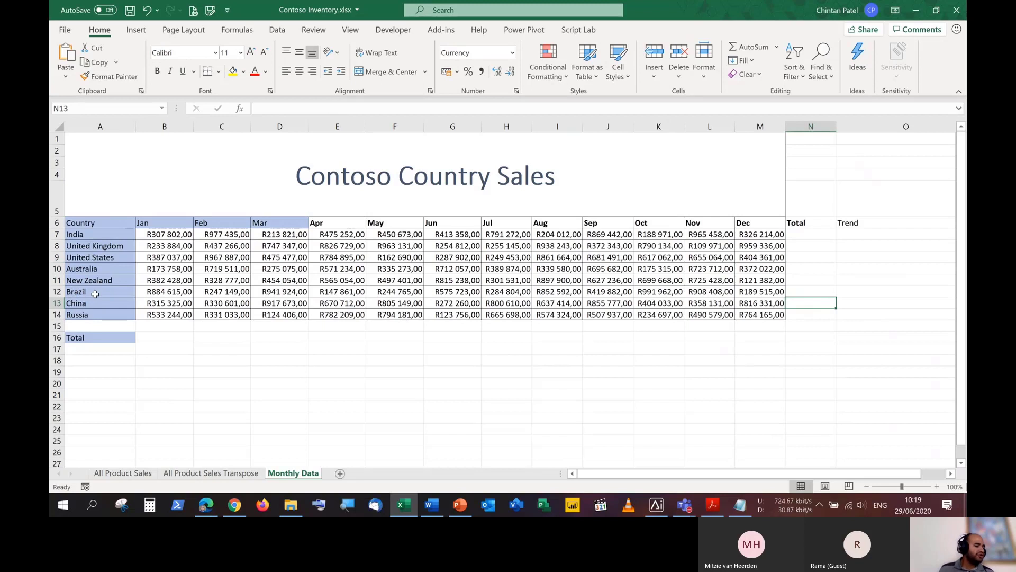
Insert a blank row 13 between Brazil and China via Insert Sheet Rows.
{"action": "left_click", "coordinate": [60, 302]}
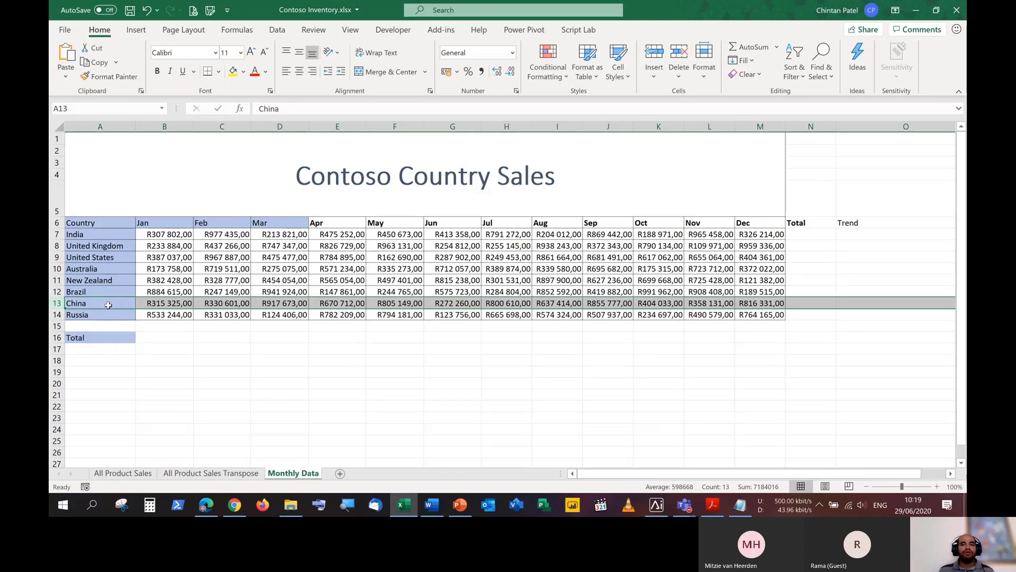
{"action": "right_click", "coordinate": [53, 302]}
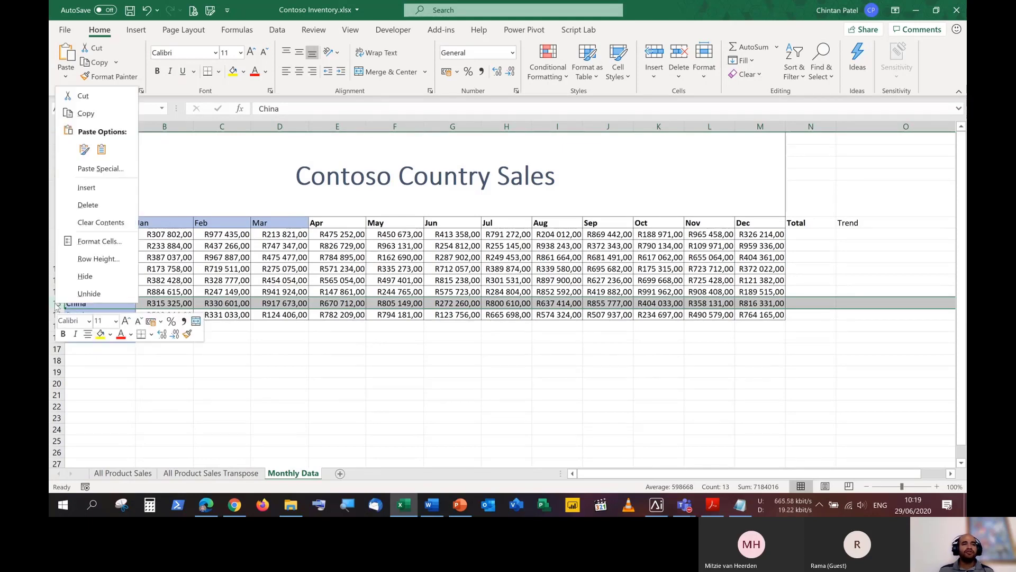
{"action": "left_click", "coordinate": [95, 188]}
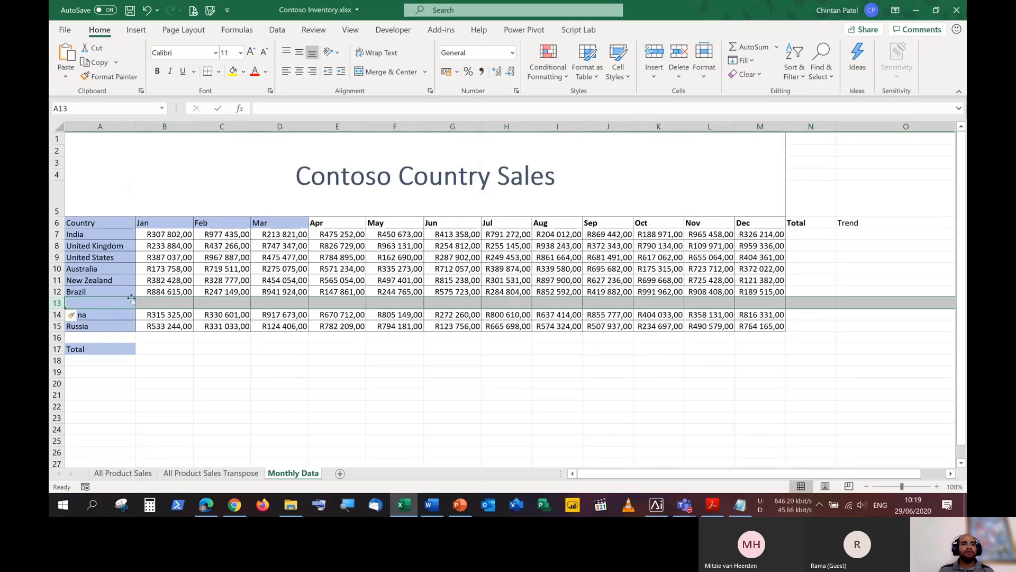
{"action": "left_click", "coordinate": [107, 304]}
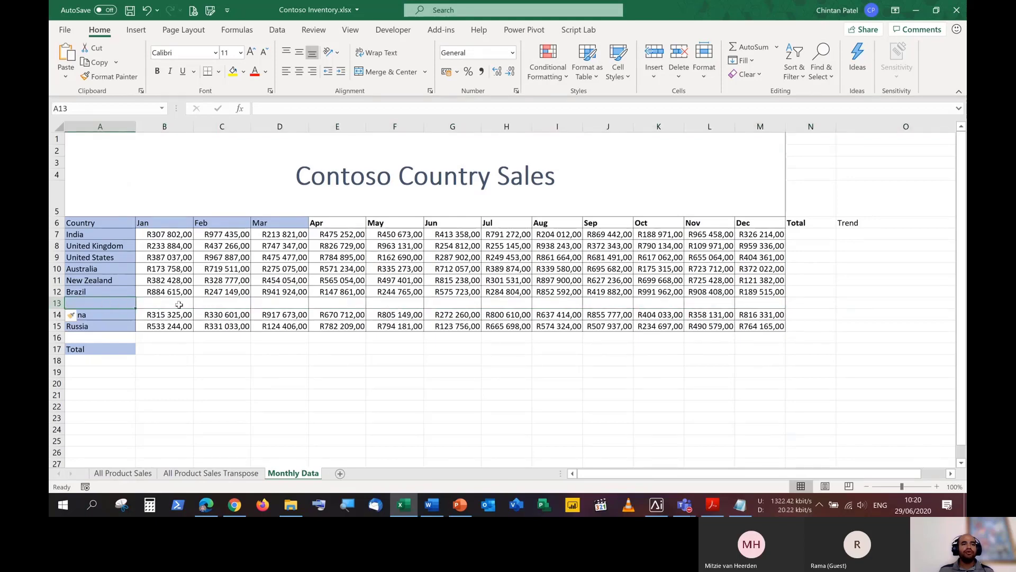
{"action": "key", "text": "ctrl+z"}
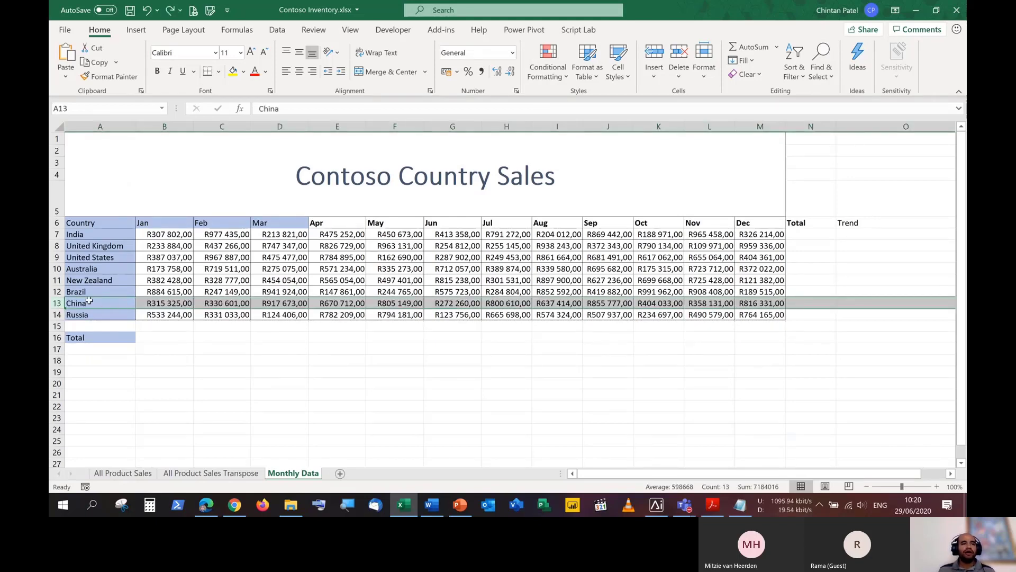
{"action": "left_click", "coordinate": [56, 302]}
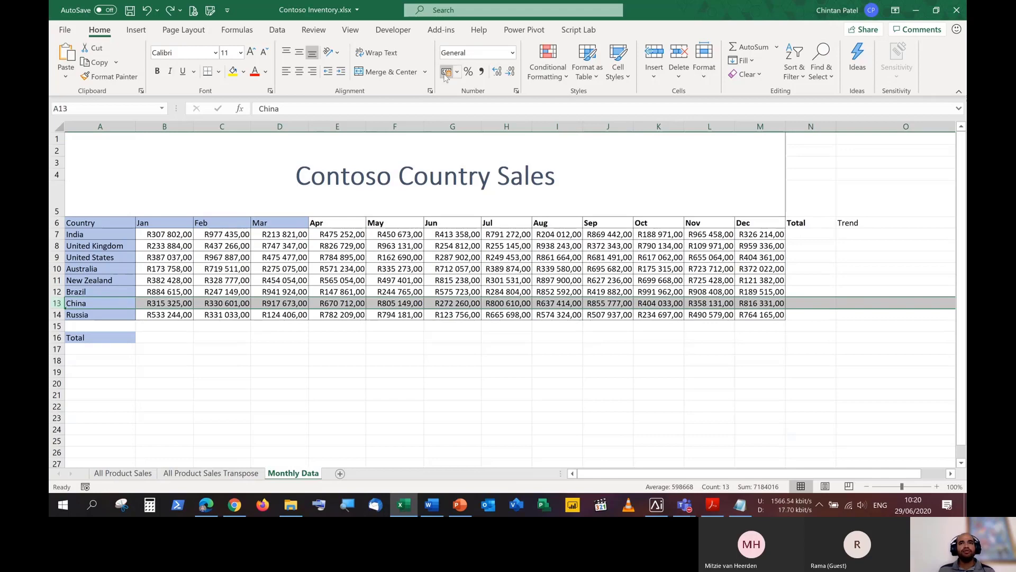
{"action": "left_click", "coordinate": [656, 76]}
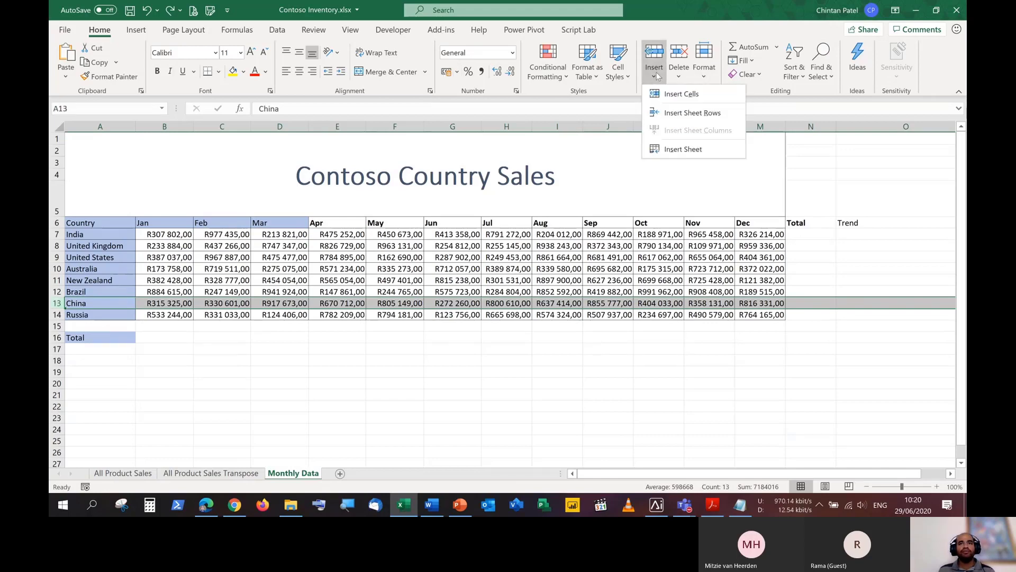
{"action": "left_click", "coordinate": [658, 77]}
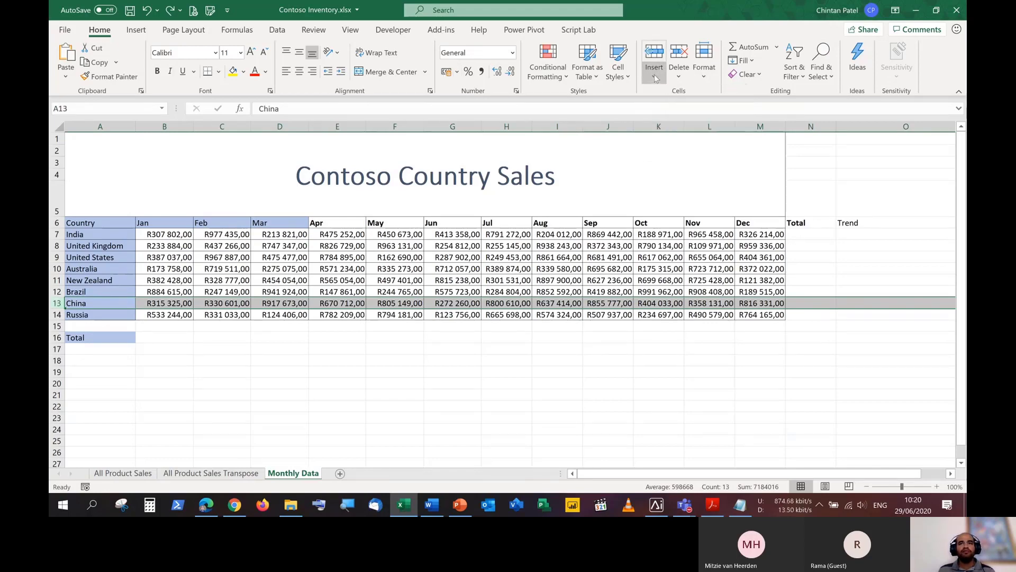
{"action": "left_click", "coordinate": [658, 77]}
{"action": "left_click", "coordinate": [683, 112]}
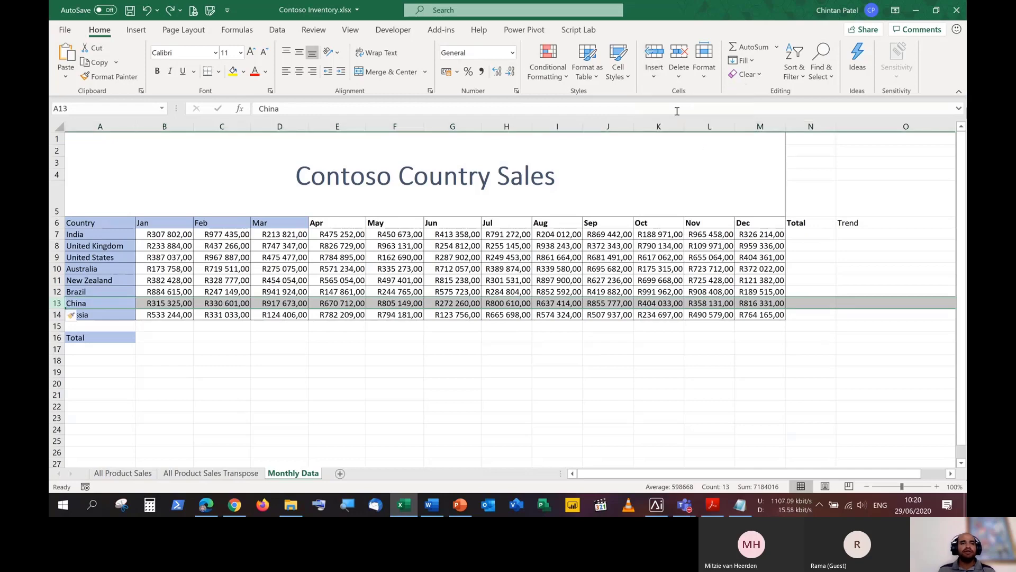
Type 'South Africa' into cell A13 of the new row.
{"action": "left_click", "coordinate": [98, 301]}
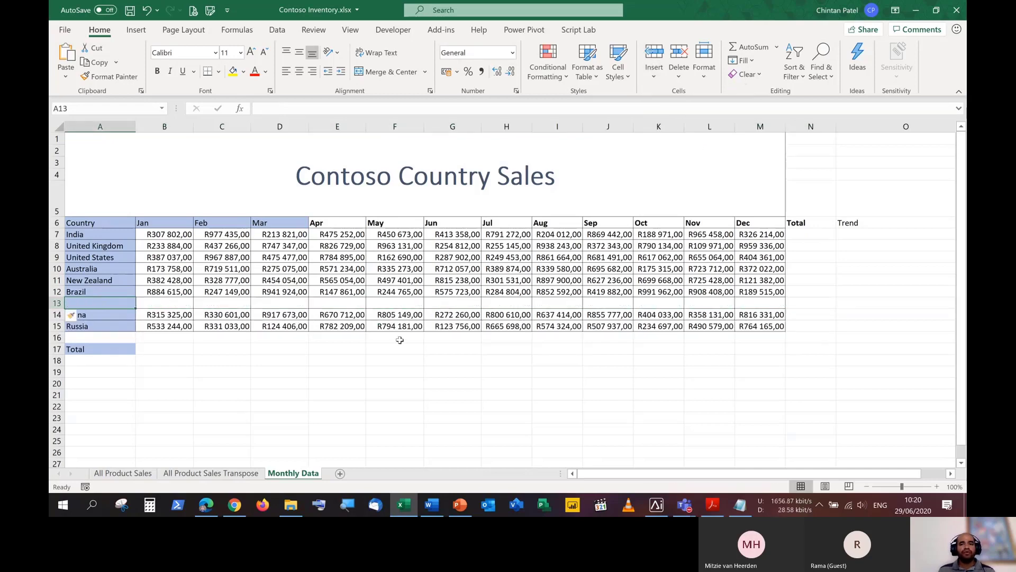
{"action": "type", "text": "South Af"}
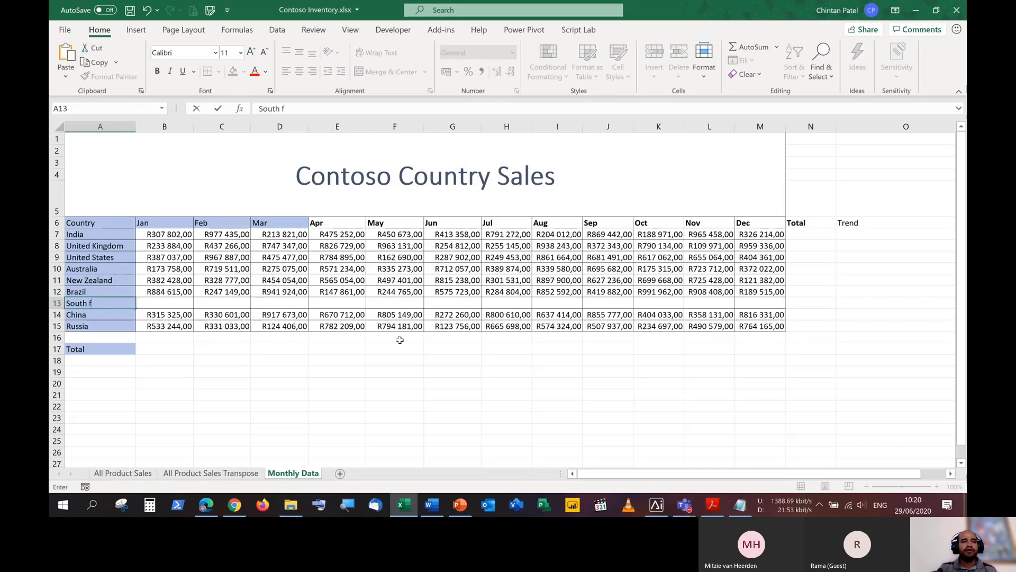
{"action": "key", "text": "BackSpace"}
{"action": "type", "text": "Africa"}
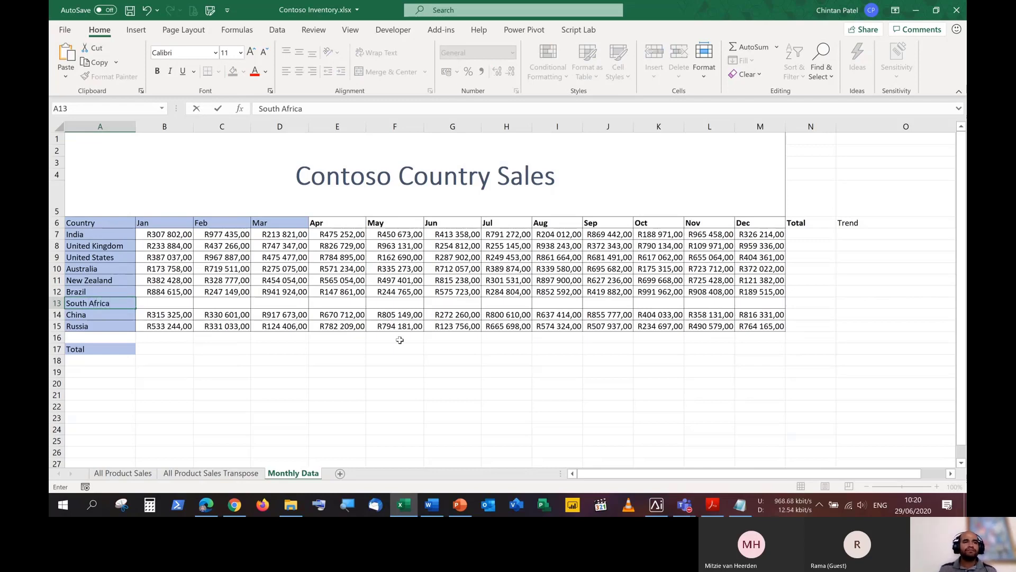
{"action": "key", "text": "Tab"}
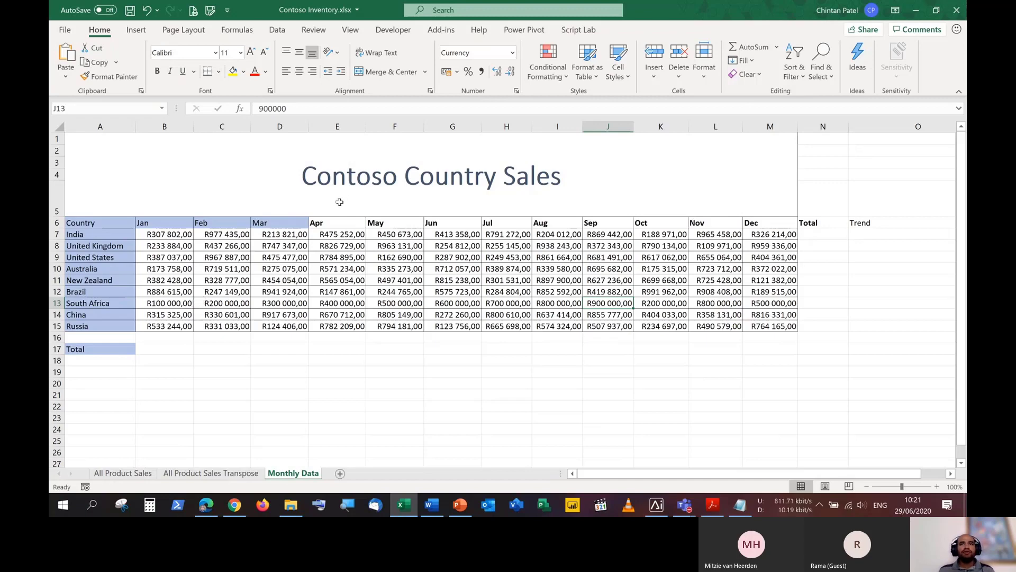
{"action": "left_click", "coordinate": [688, 80]}
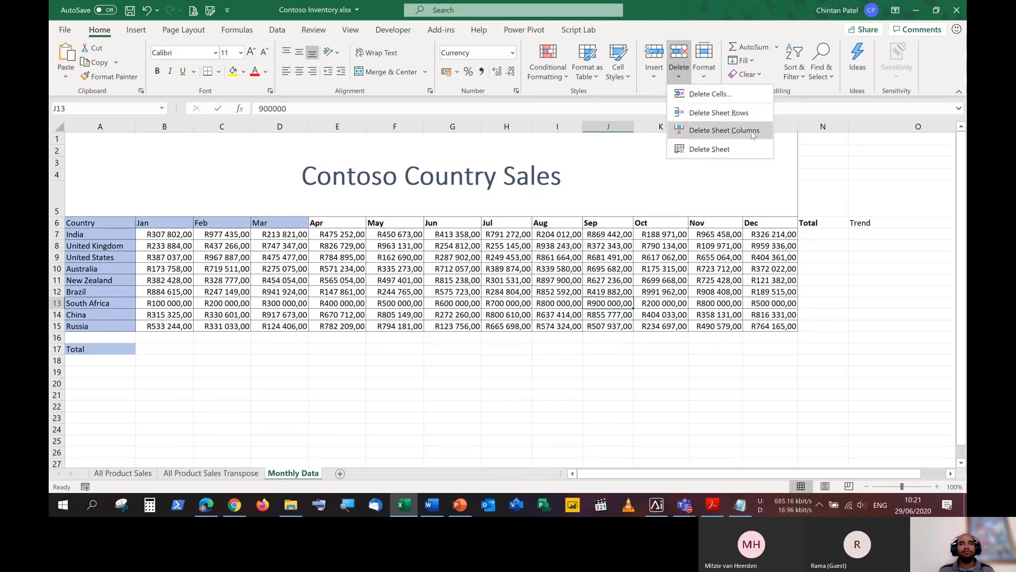
{"action": "left_click", "coordinate": [785, 125]}
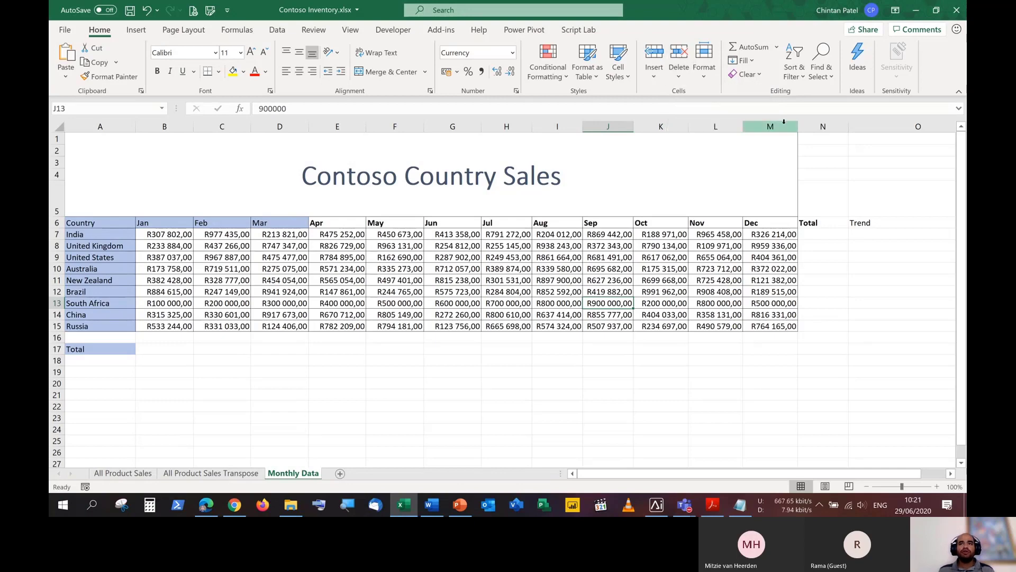
{"action": "left_click", "coordinate": [715, 126]}
{"action": "left_click", "coordinate": [778, 124]}
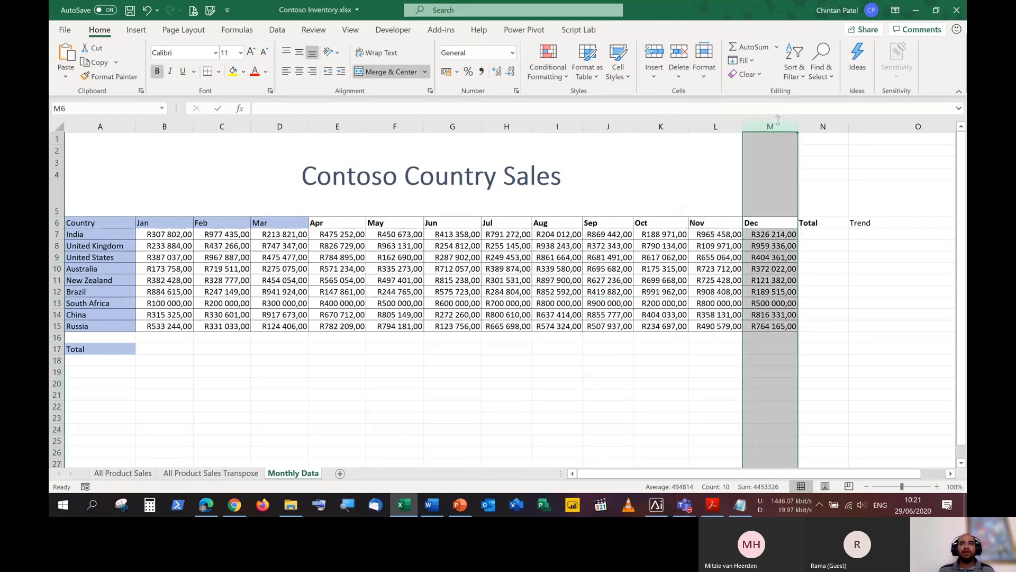
{"action": "left_click", "coordinate": [677, 76]}
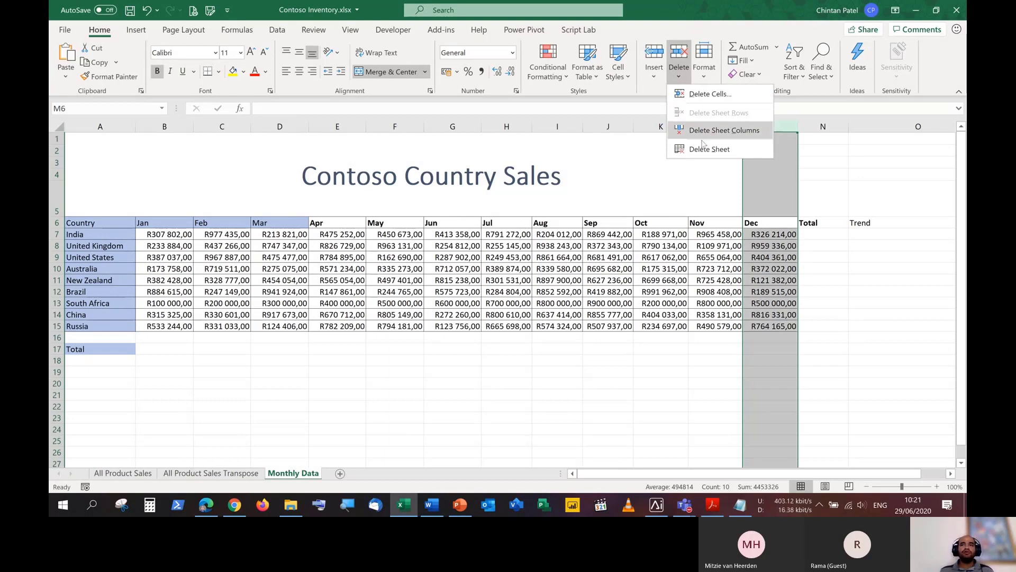
{"action": "left_click", "coordinate": [59, 280]}
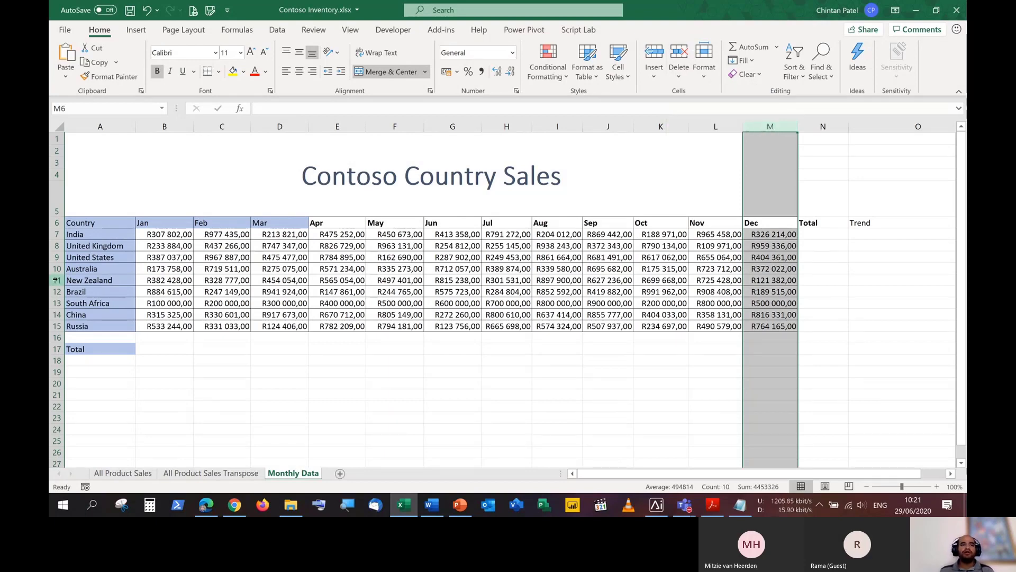
{"action": "left_click", "coordinate": [58, 280]}
{"action": "left_click", "coordinate": [683, 85]}
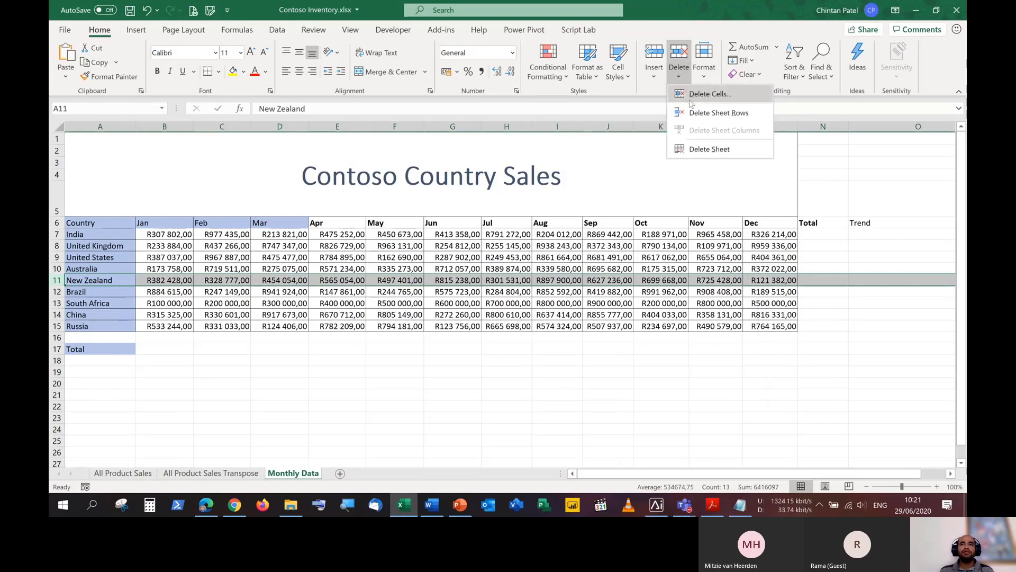
{"action": "left_click", "coordinate": [679, 77]}
{"action": "key", "text": "Up"}
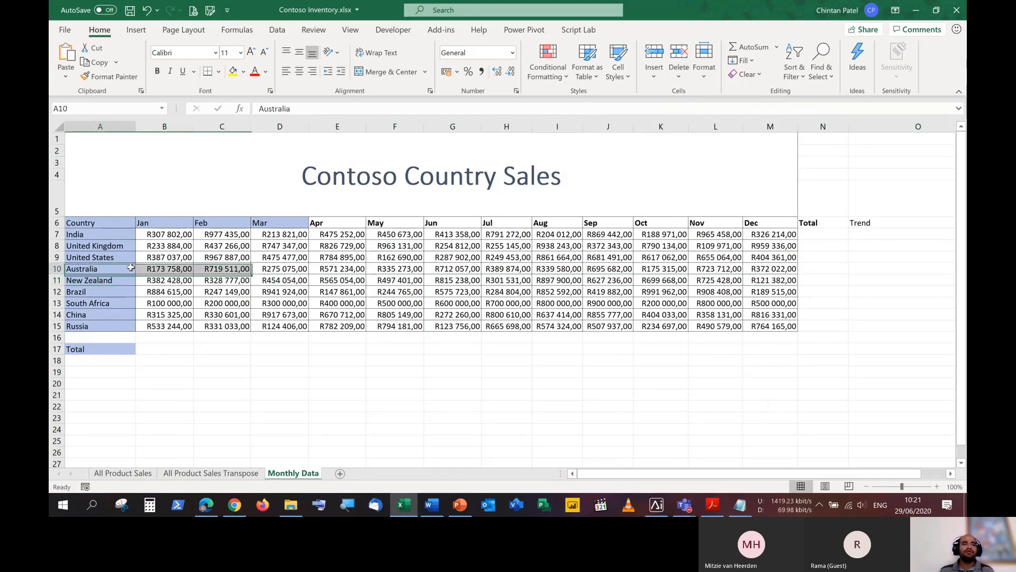
{"action": "right_click", "coordinate": [58, 280]}
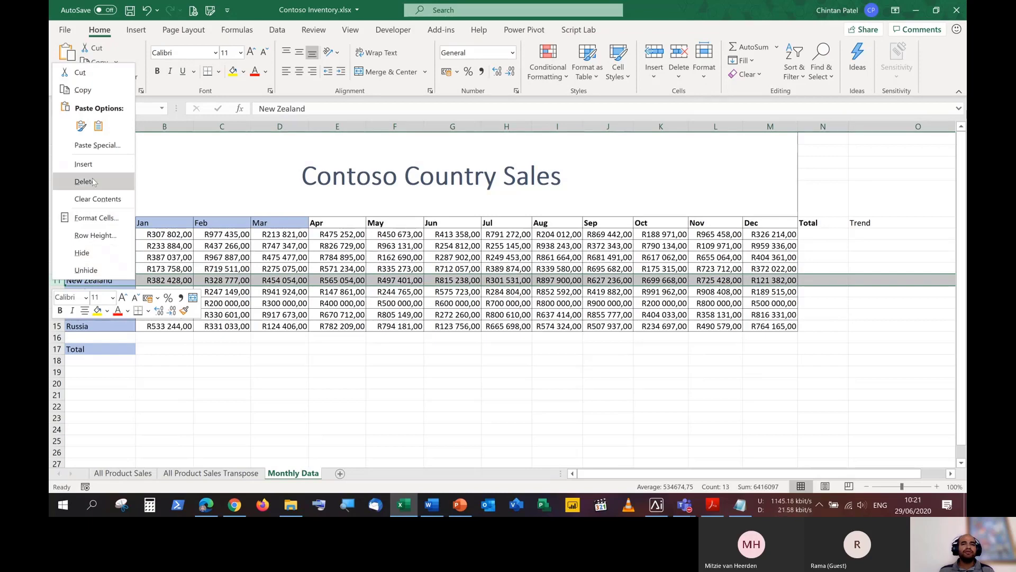
{"action": "left_click", "coordinate": [716, 126]}
{"action": "right_click", "coordinate": [727, 127]}
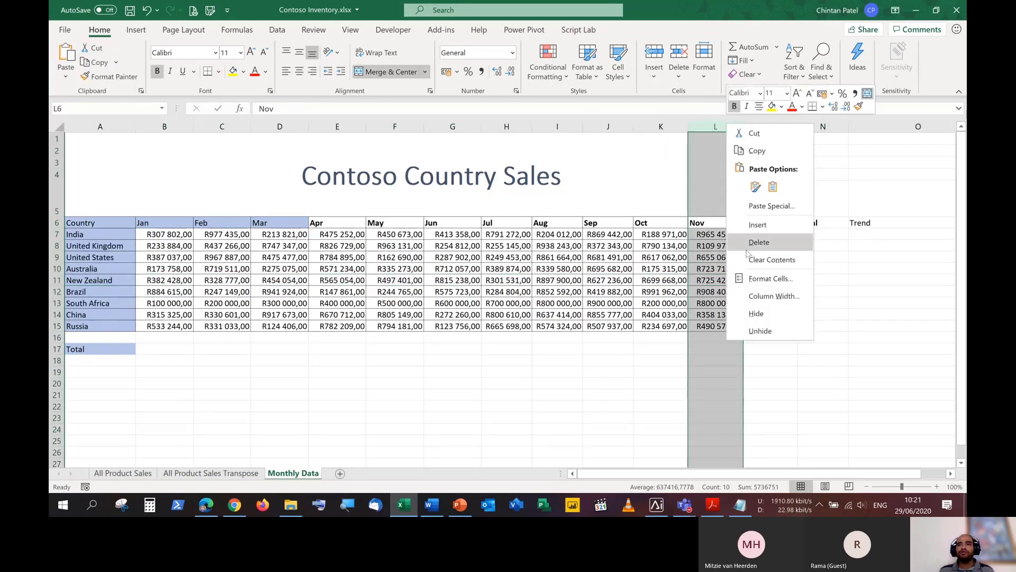
{"action": "key", "text": "u"}
{"action": "left_click", "coordinate": [630, 279]}
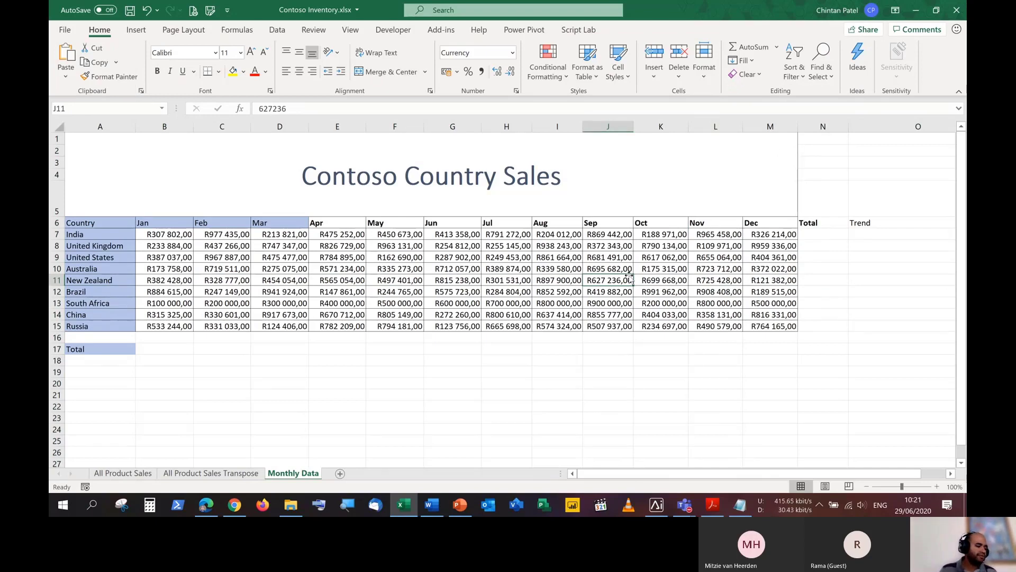
On All Product Sales, review column I's USD unit prices and the 17,00 USD/ZAR rate in J7.
{"action": "key", "text": "ctrl+Page_Up"}
{"action": "key", "text": "ctrl+Page_Up"}
{"action": "scroll", "coordinate": [698, 232], "scroll_direction": "left", "scroll_amount": 2}
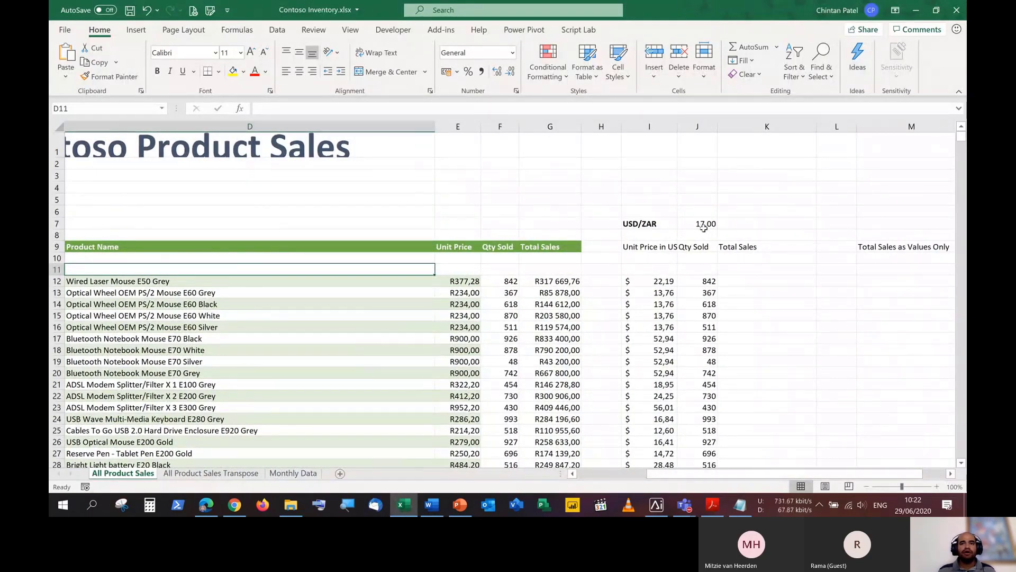
{"action": "left_click", "coordinate": [538, 184]}
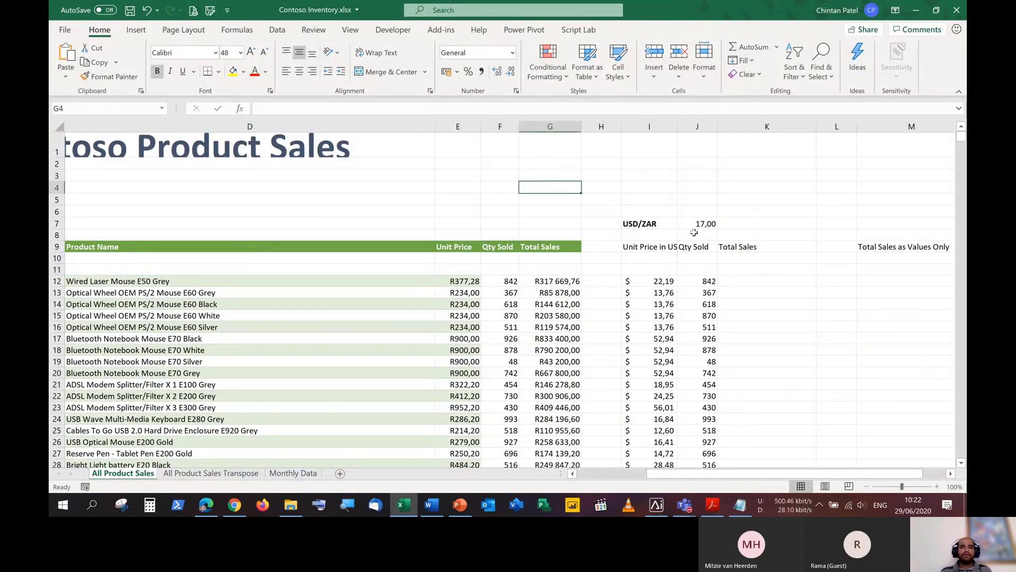
{"action": "left_click_drag", "start_coordinate": [657, 283], "coordinate": [648, 412]}
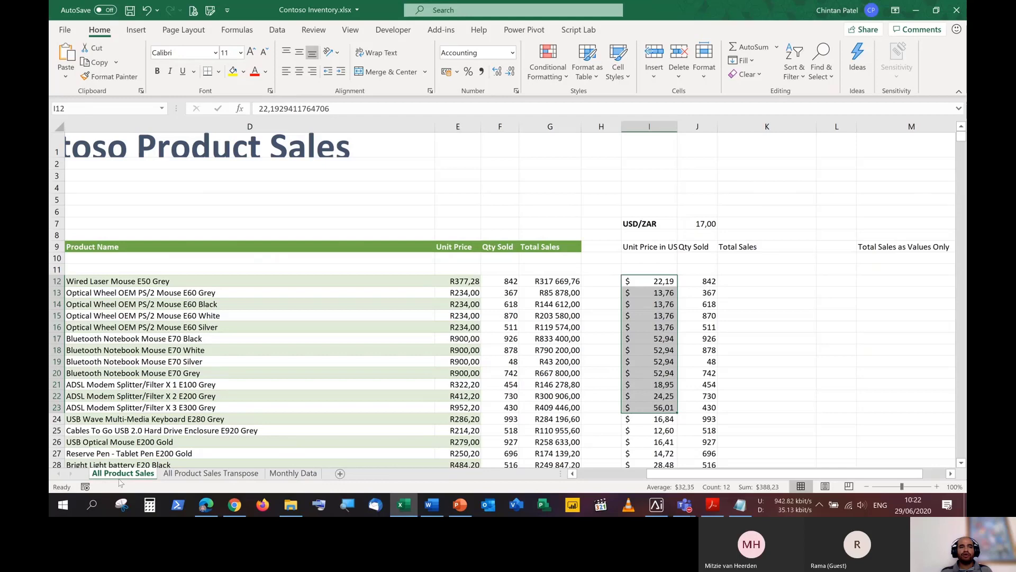
{"action": "left_click", "coordinate": [688, 327]}
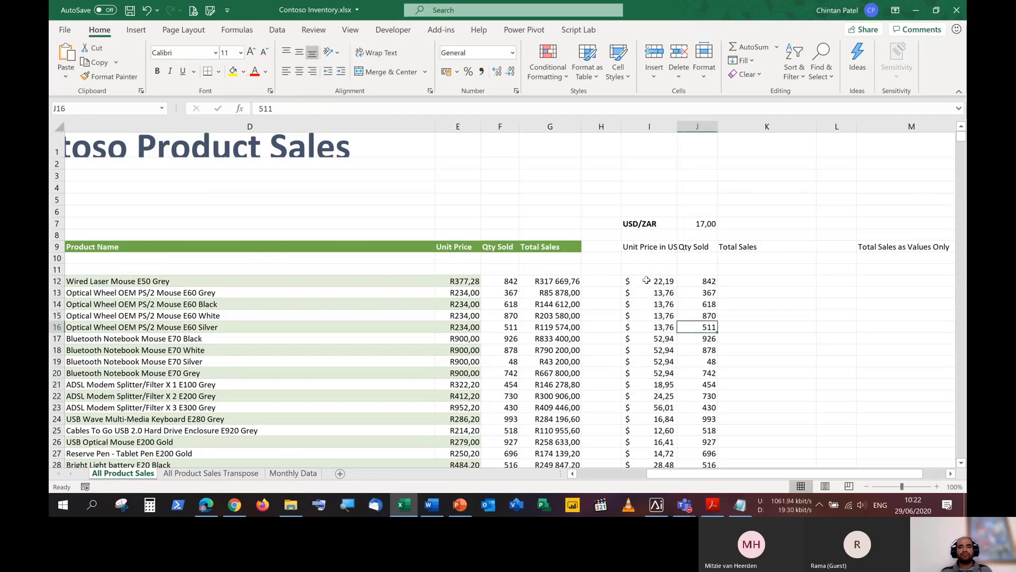
{"action": "left_click_drag", "start_coordinate": [646, 280], "coordinate": [647, 379]}
{"action": "scroll", "coordinate": [647, 371], "scroll_direction": "up", "scroll_amount": 5}
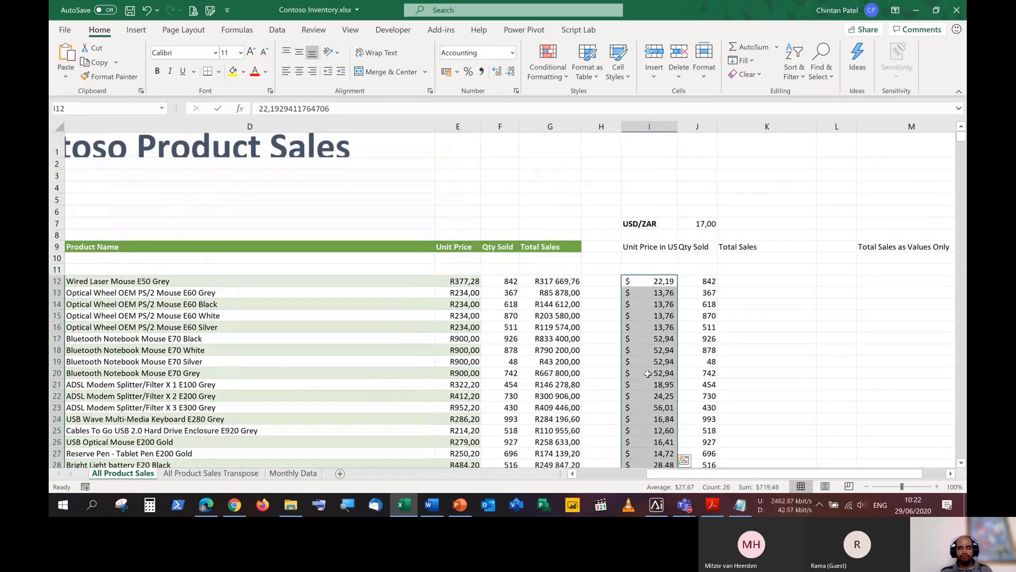
{"action": "left_click", "coordinate": [711, 223]}
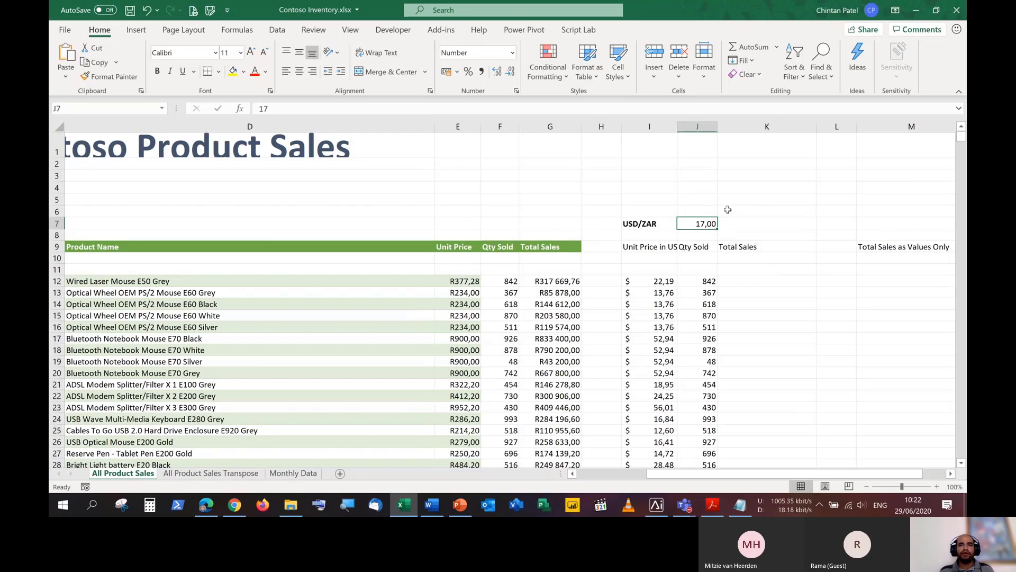
{"action": "left_click", "coordinate": [632, 222]}
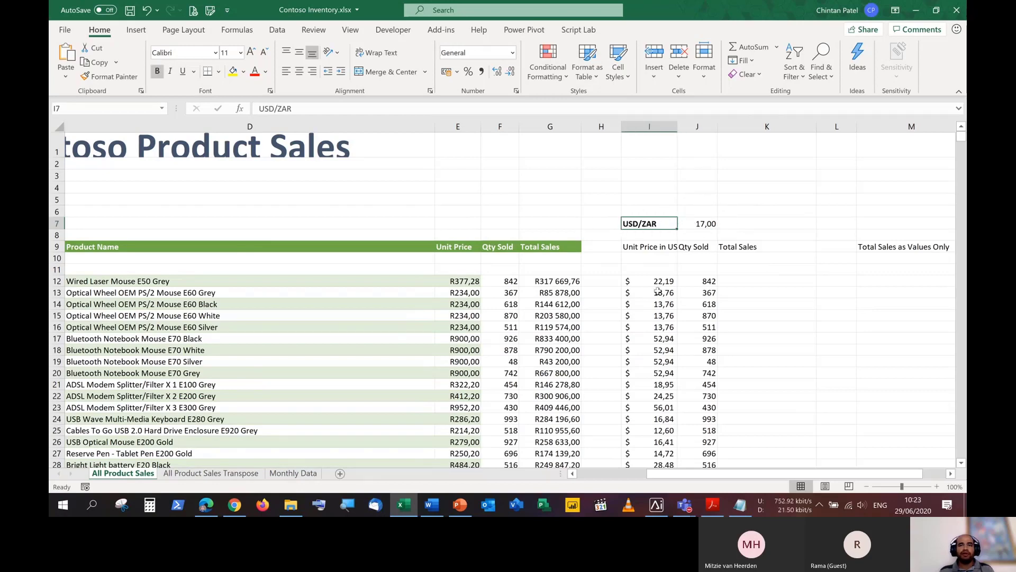
{"action": "key", "text": "Down"}
{"action": "key", "text": "Down"}
{"action": "key", "text": "Down"}
{"action": "key", "text": "Down"}
{"action": "key", "text": "Down"}
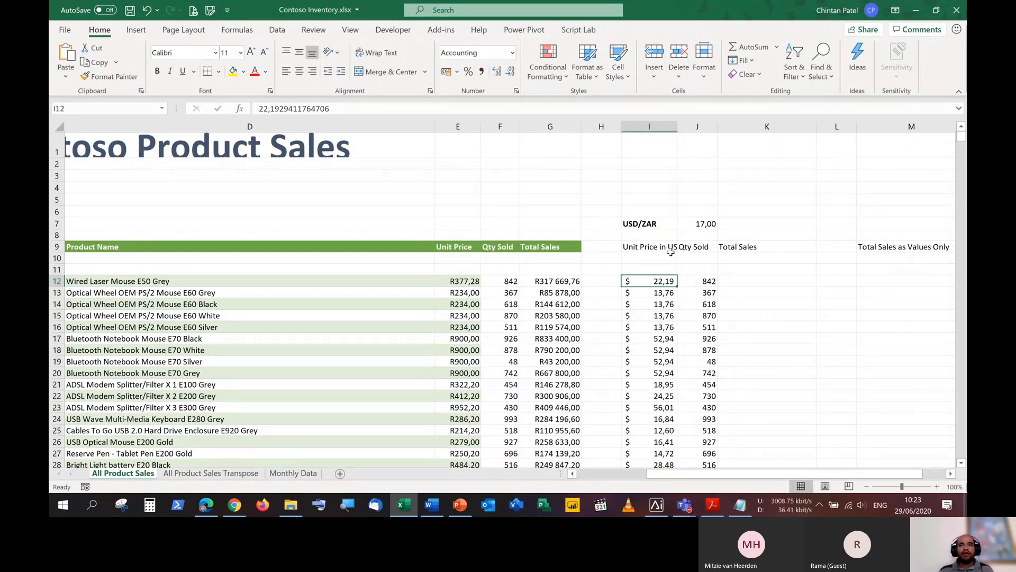
{"action": "left_click", "coordinate": [701, 223]}
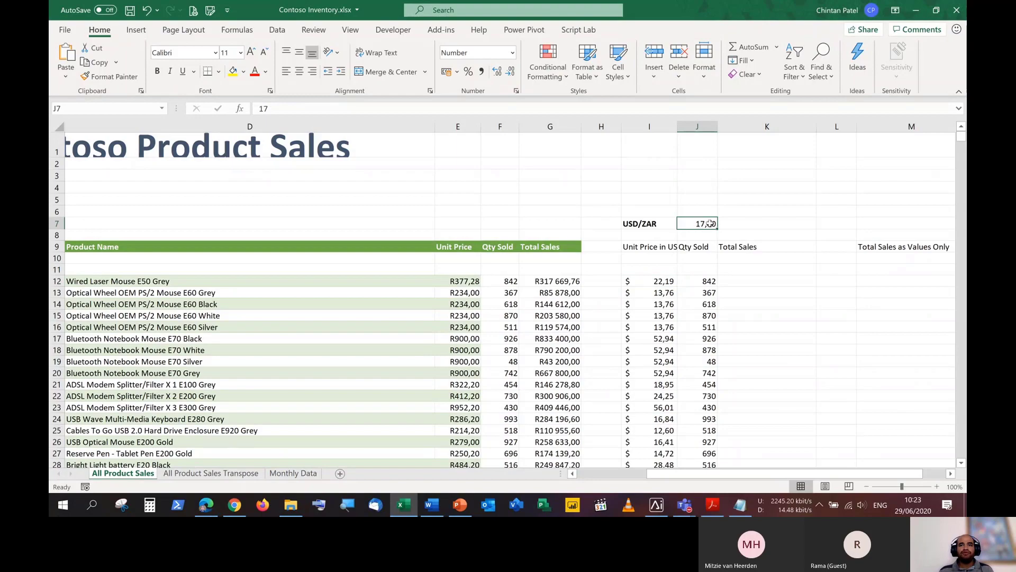
{"action": "left_click_drag", "start_coordinate": [665, 279], "coordinate": [668, 462]}
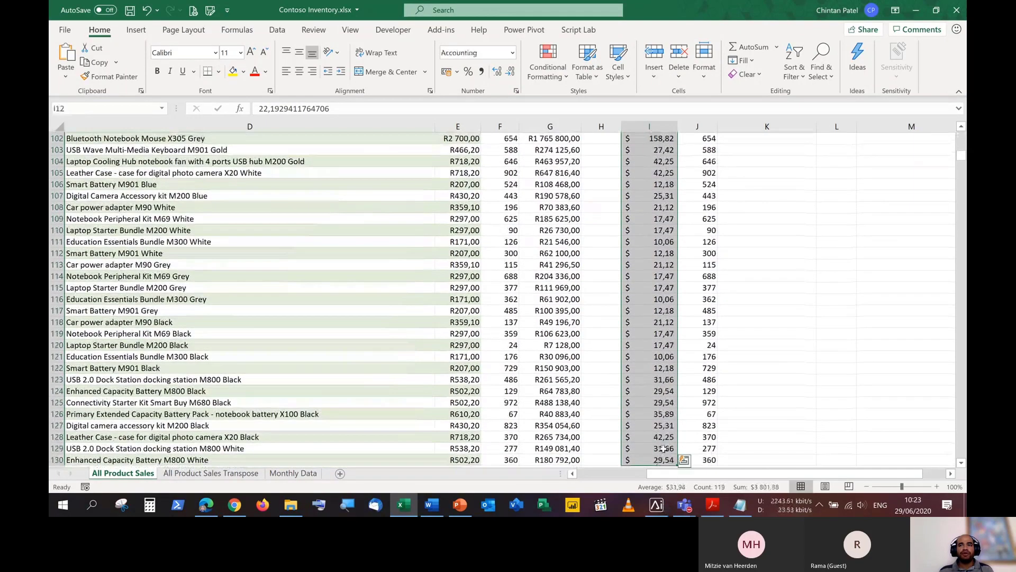
{"action": "scroll", "coordinate": [662, 437], "scroll_direction": "up", "scroll_amount": 8}
{"action": "scroll", "coordinate": [663, 436], "scroll_direction": "up", "scroll_amount": 20}
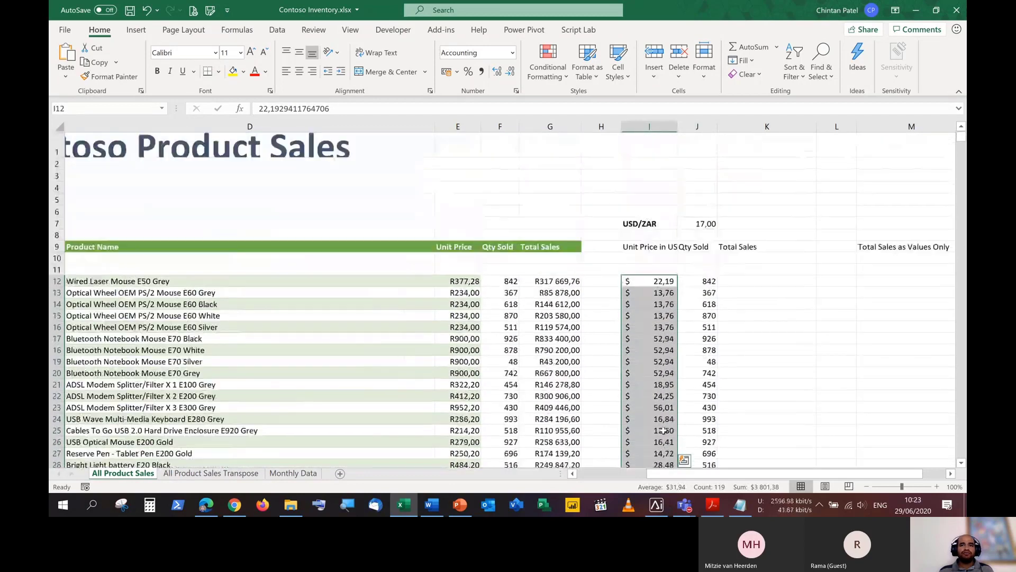
{"action": "left_click", "coordinate": [657, 282]}
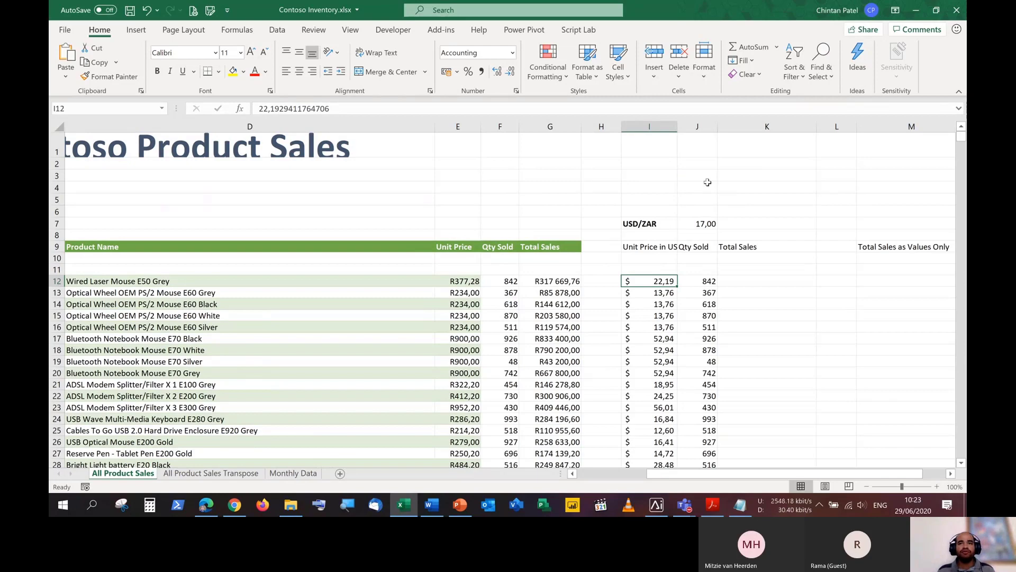
{"action": "left_click", "coordinate": [706, 222]}
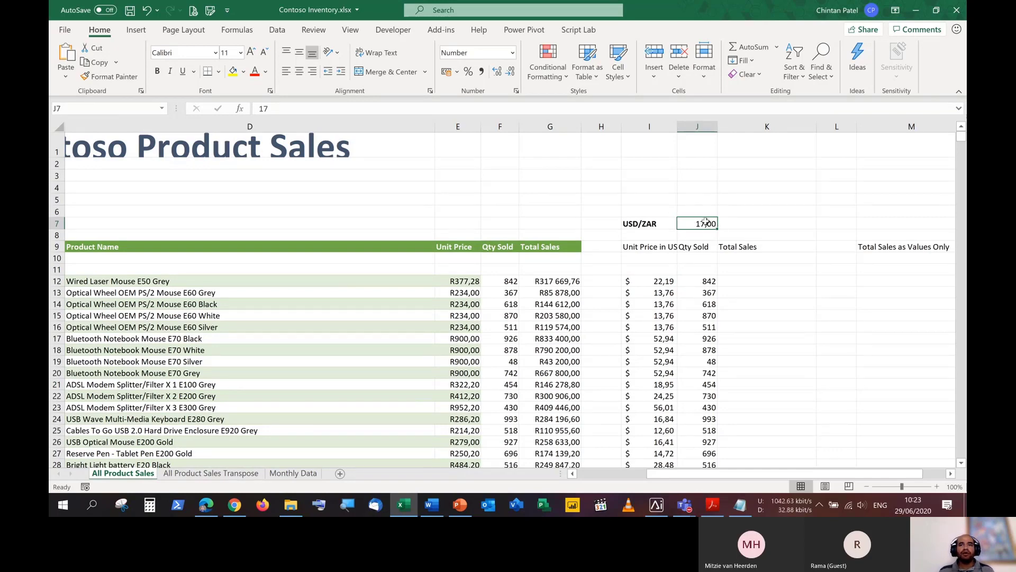
{"action": "left_click_drag", "start_coordinate": [653, 276], "coordinate": [641, 419]}
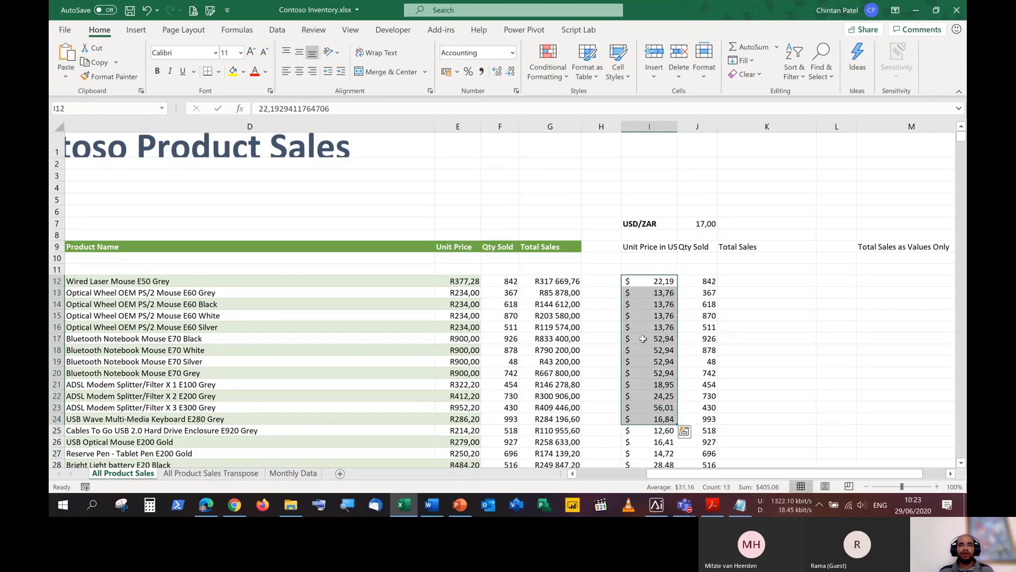
{"action": "left_click", "coordinate": [652, 191]}
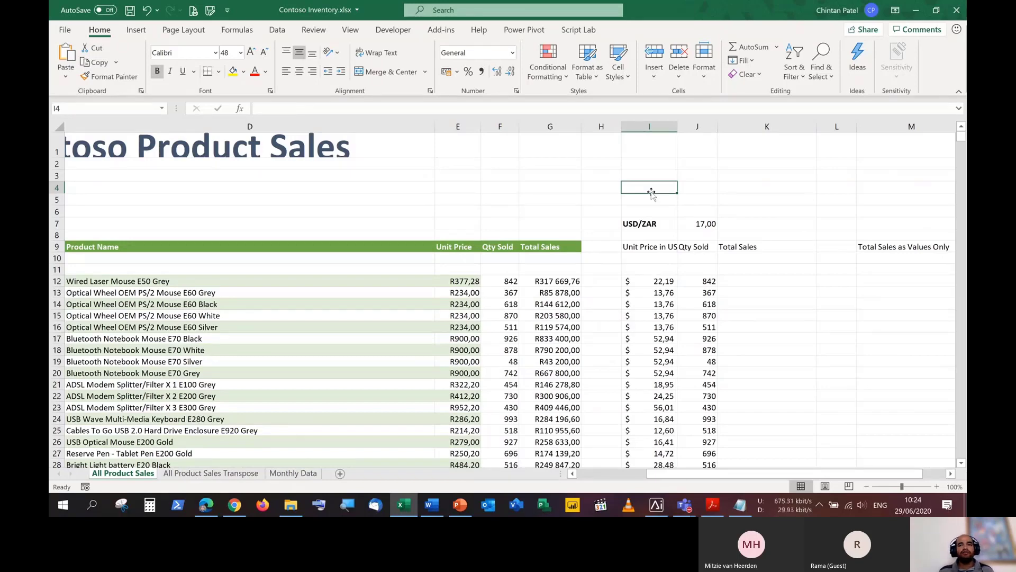
{"action": "left_click", "coordinate": [711, 223]}
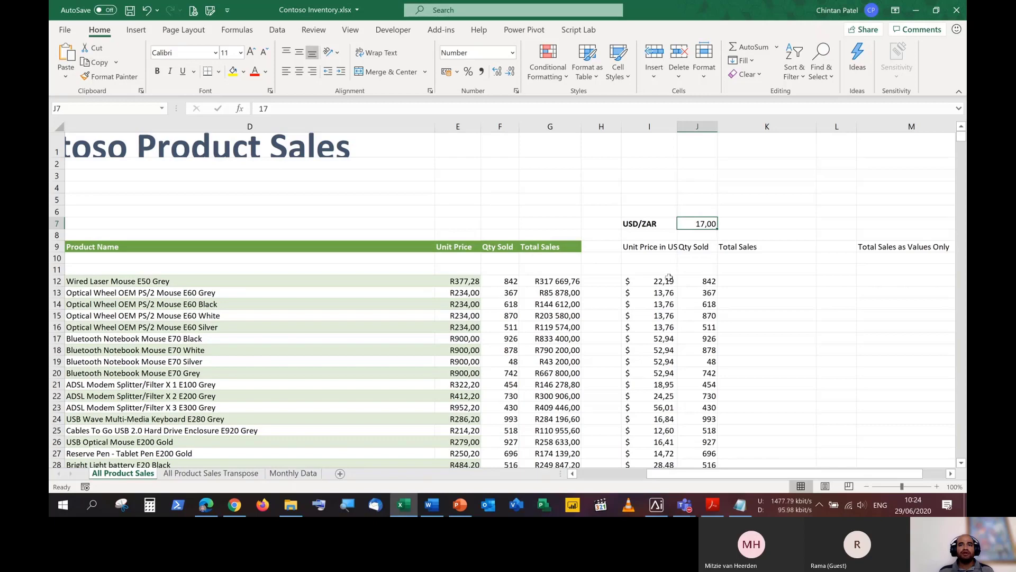
{"action": "left_click_drag", "start_coordinate": [666, 280], "coordinate": [640, 395]}
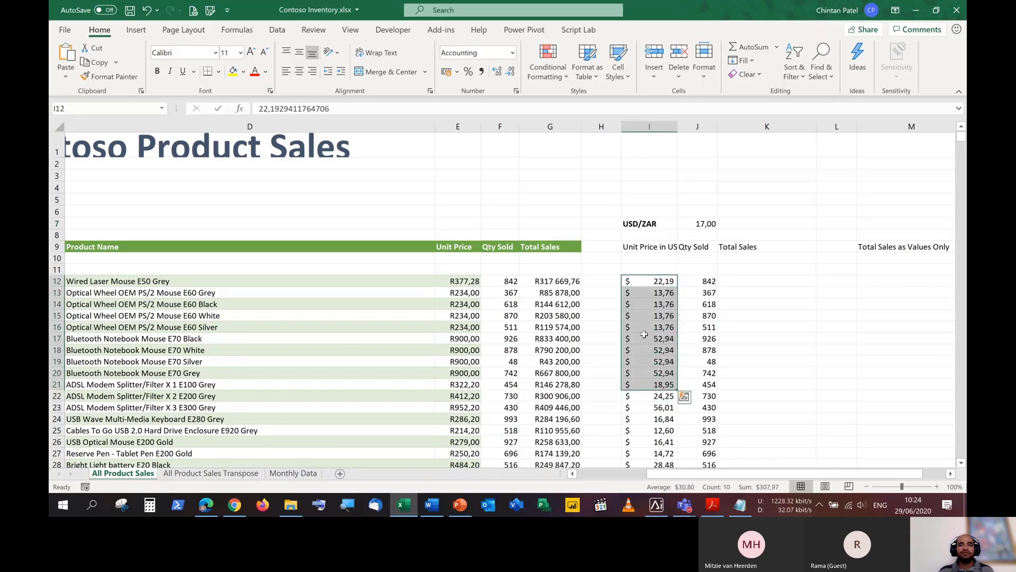
{"action": "left_click", "coordinate": [644, 292]}
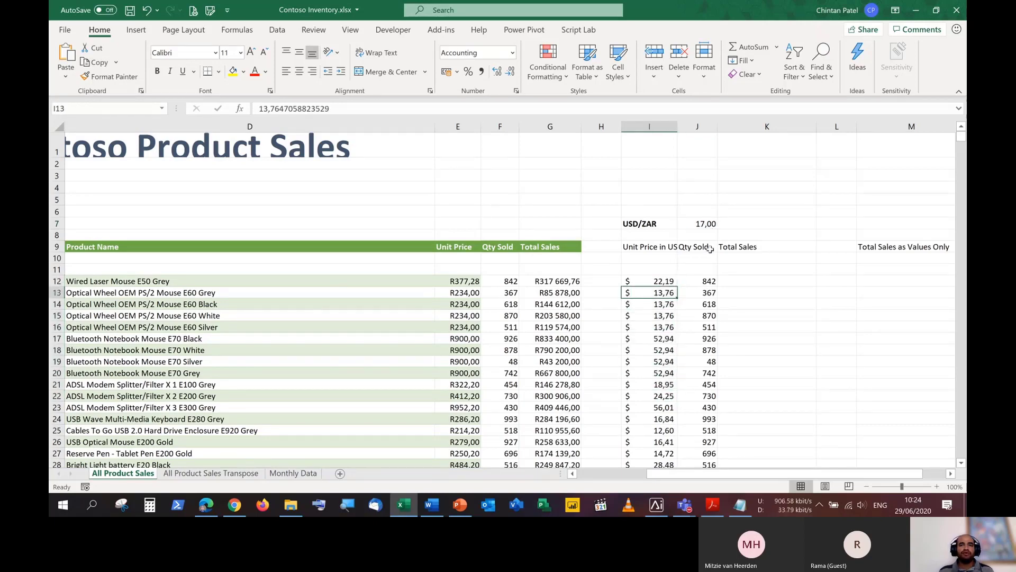
{"action": "left_click", "coordinate": [705, 225]}
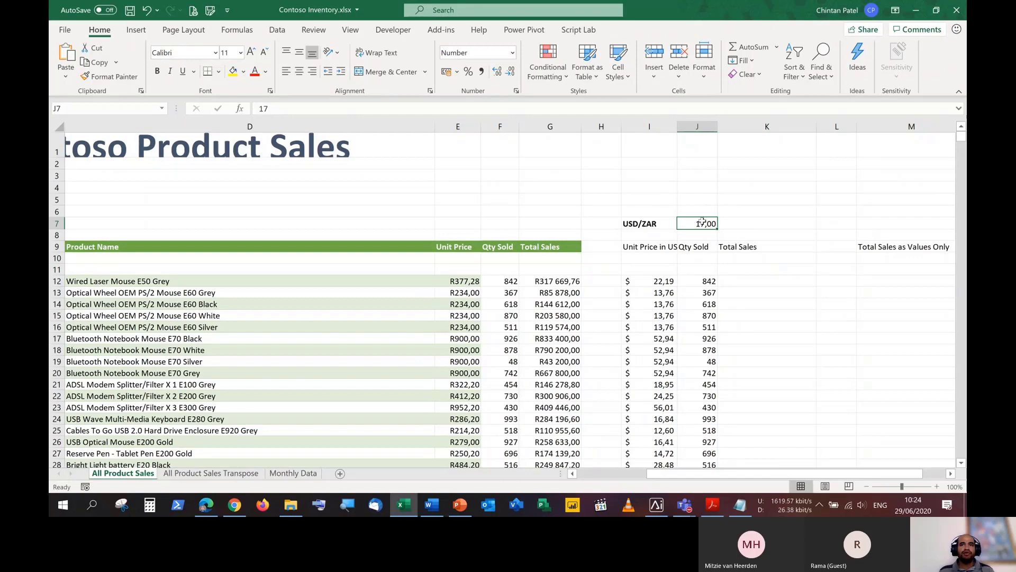
Copy the 17,00 rate from J7 and select unit prices I12 down to I1701.
{"action": "right_click", "coordinate": [703, 222]}
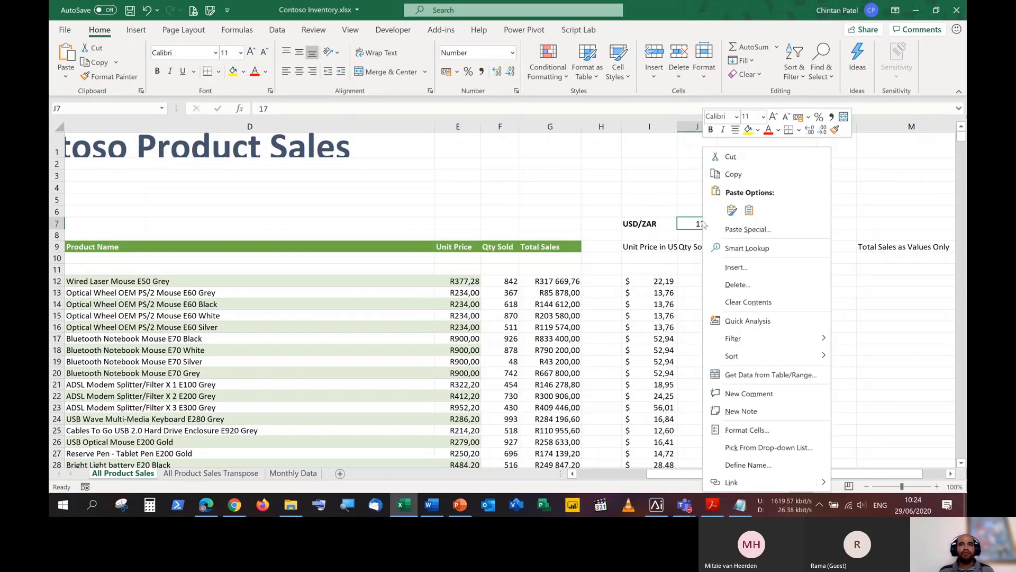
{"action": "left_click", "coordinate": [734, 174]}
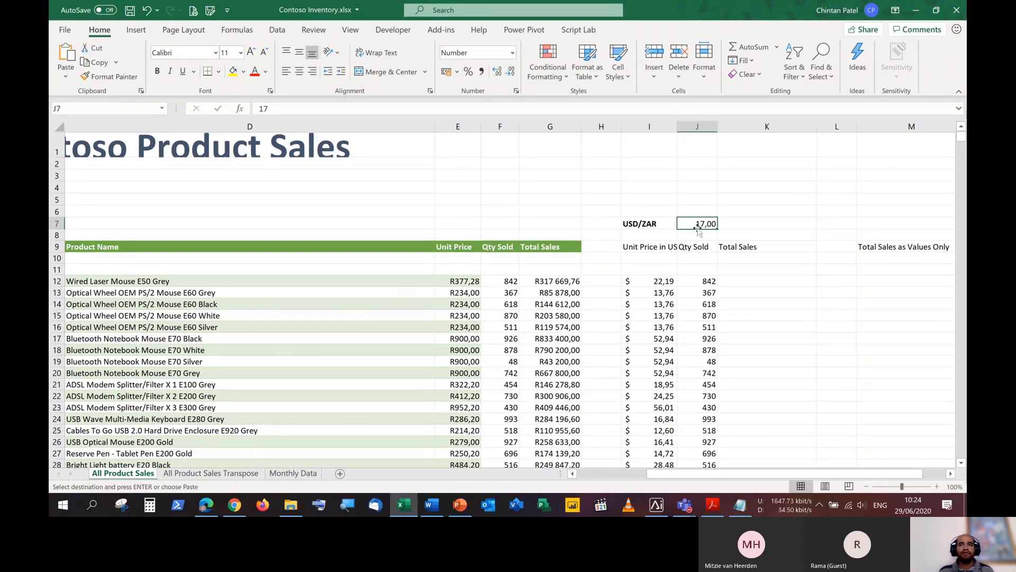
{"action": "left_click", "coordinate": [649, 280]}
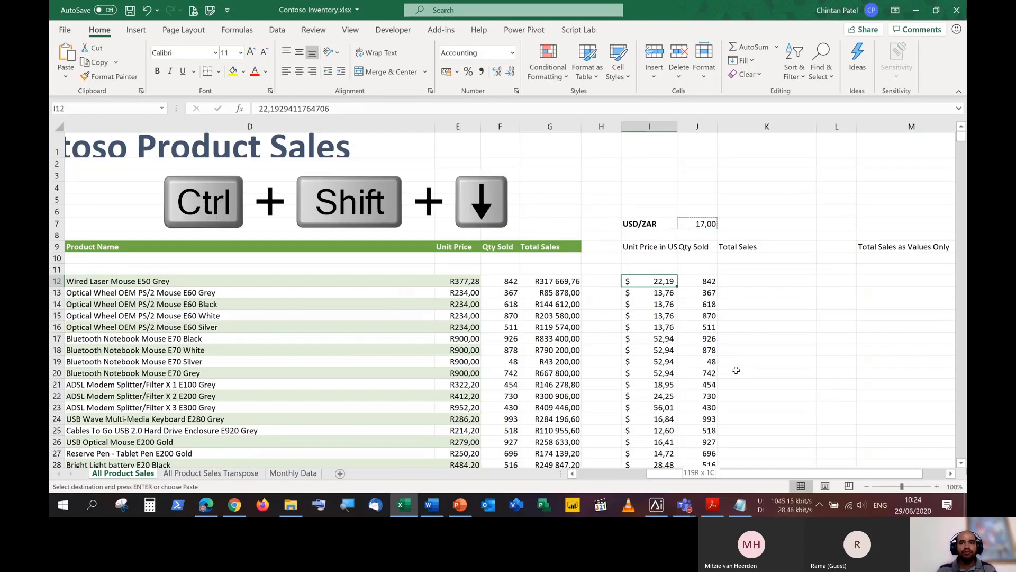
{"action": "key", "text": "ctrl+shift+Down"}
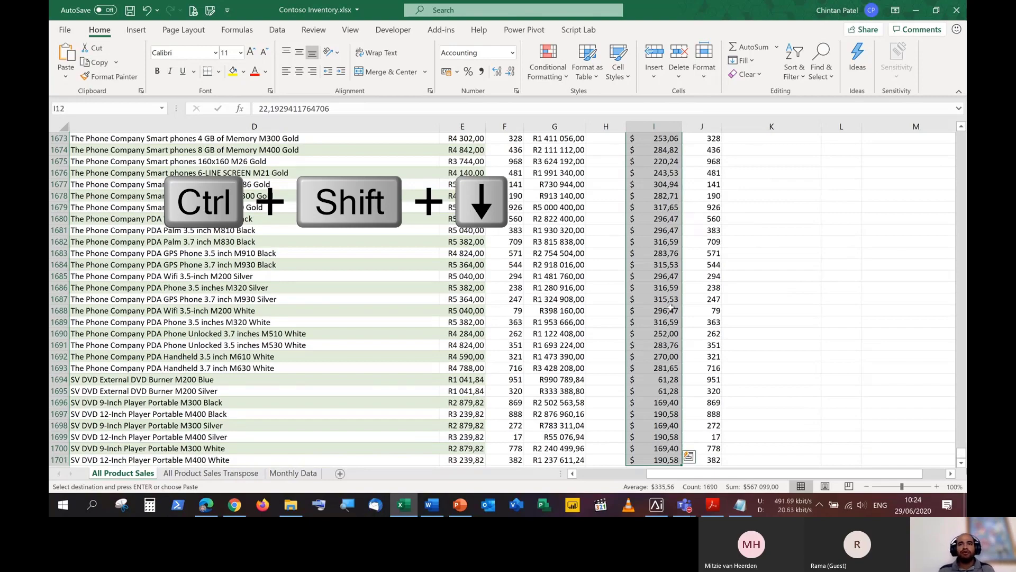
{"action": "scroll", "coordinate": [671, 310], "scroll_direction": "up", "scroll_amount": 8}
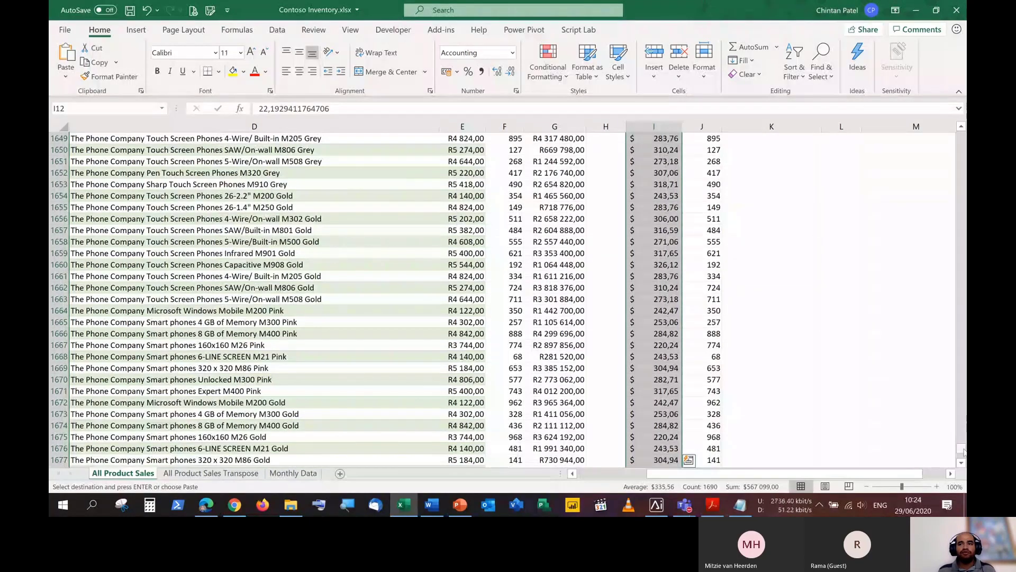
{"action": "left_click_drag", "start_coordinate": [962, 236], "coordinate": [962, 135]}
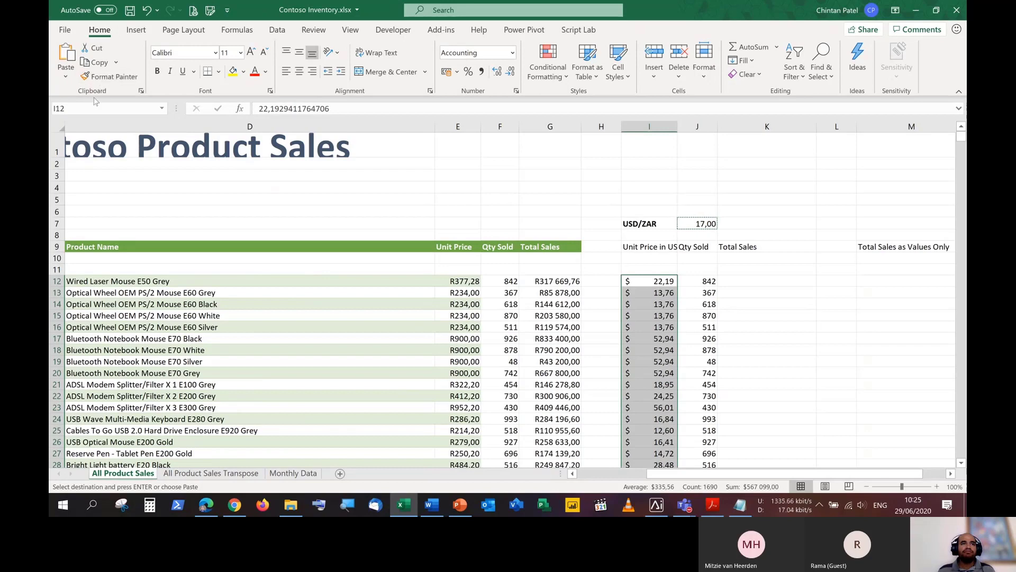
{"action": "left_click", "coordinate": [66, 78]}
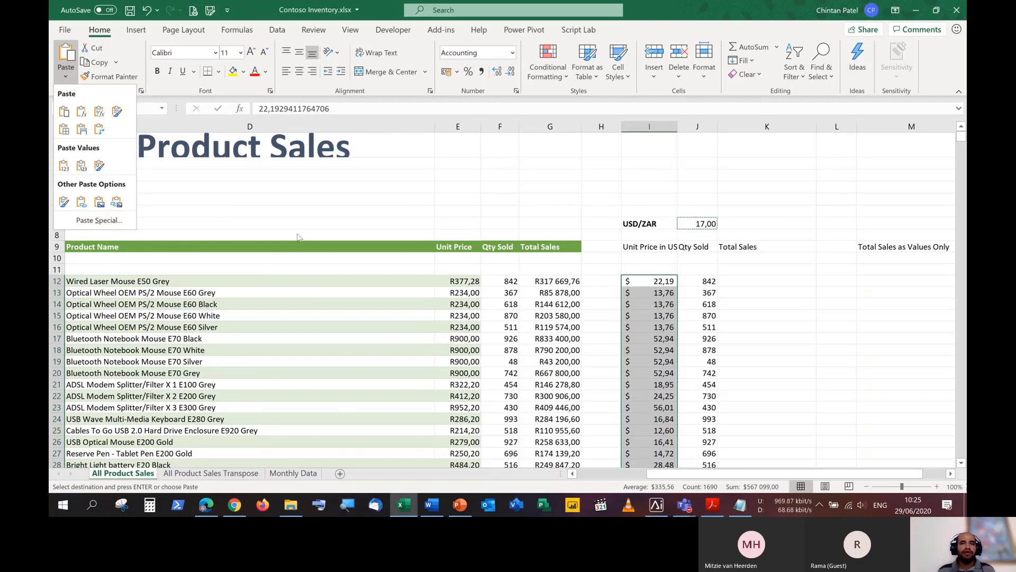
Paste Special the copied 17,00 rate onto column I using the Multiply operation.
{"action": "right_click", "coordinate": [645, 273]}
{"action": "right_click", "coordinate": [645, 274]}
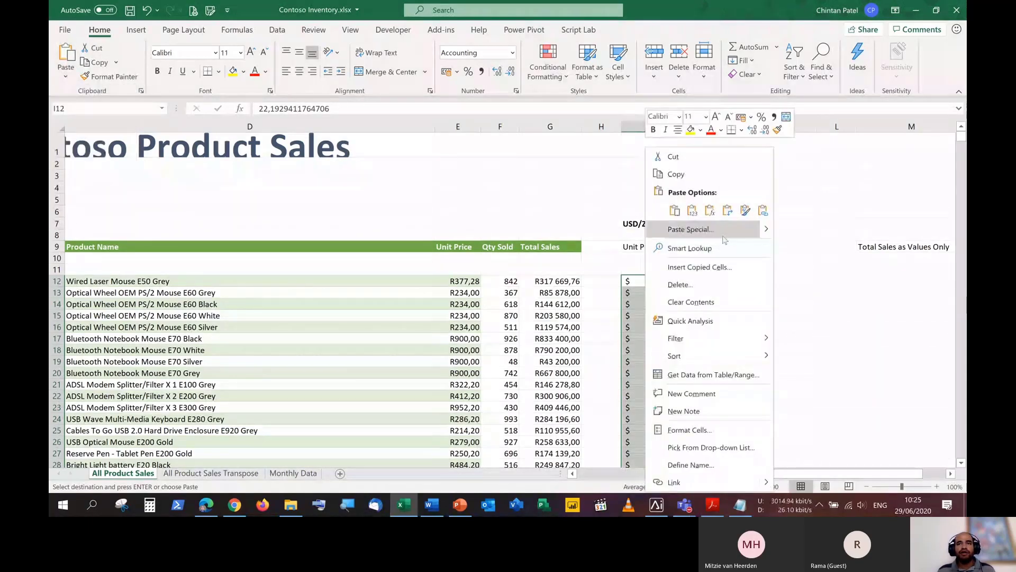
{"action": "mouse_move", "coordinate": [762, 230]}
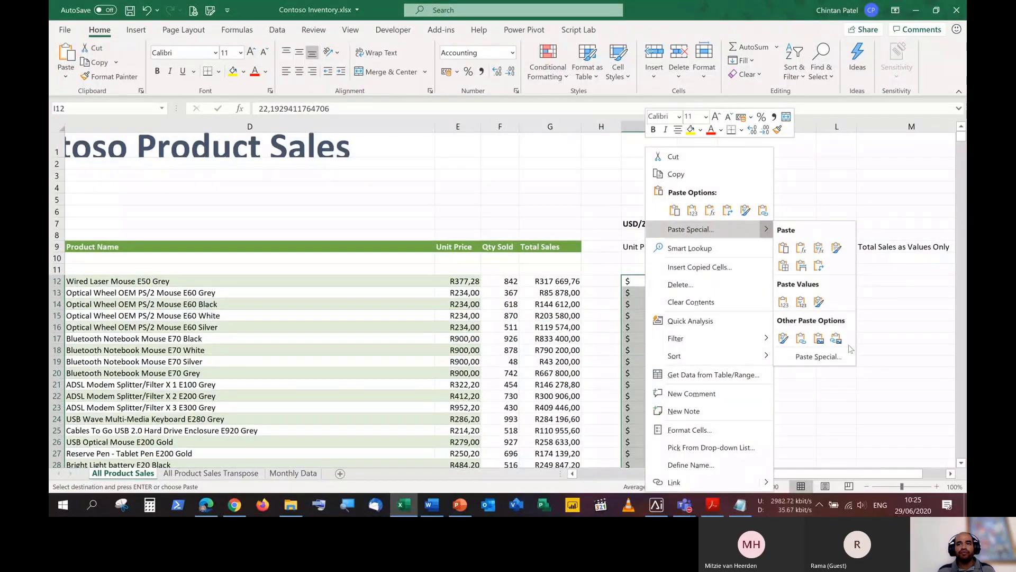
{"action": "left_click", "coordinate": [833, 361]}
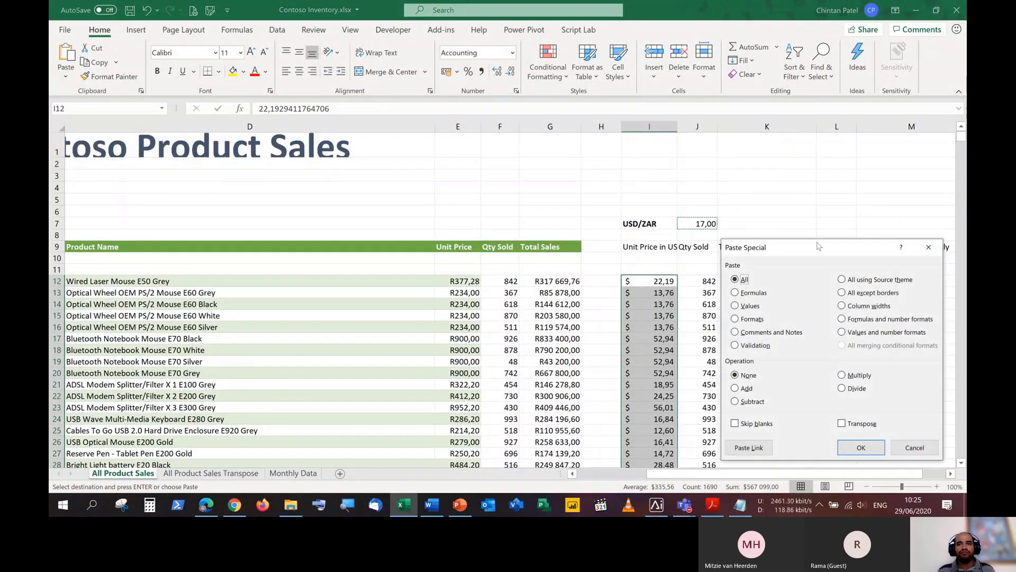
{"action": "left_click_drag", "start_coordinate": [817, 242], "coordinate": [453, 183]}
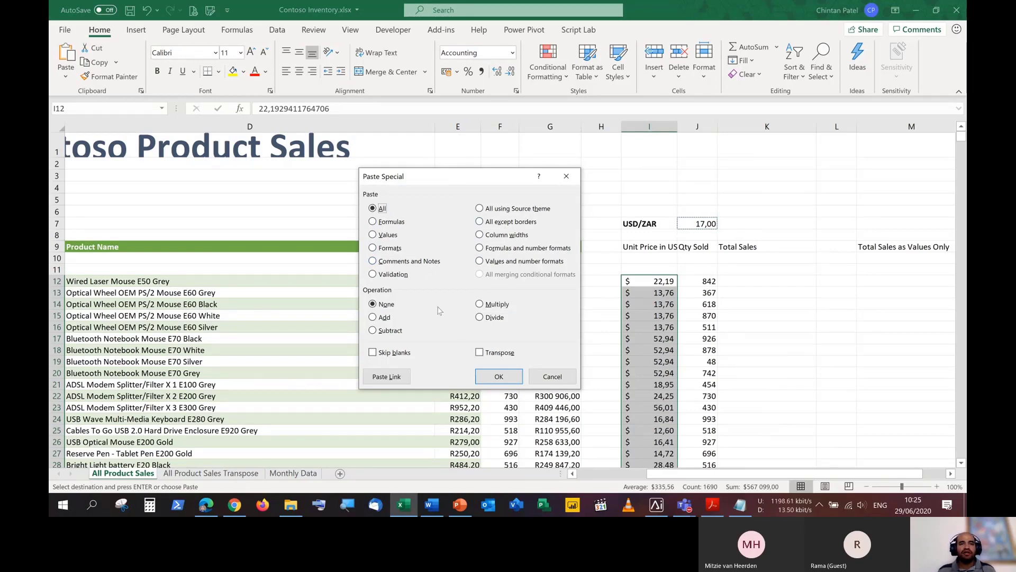
{"action": "left_click", "coordinate": [496, 305]}
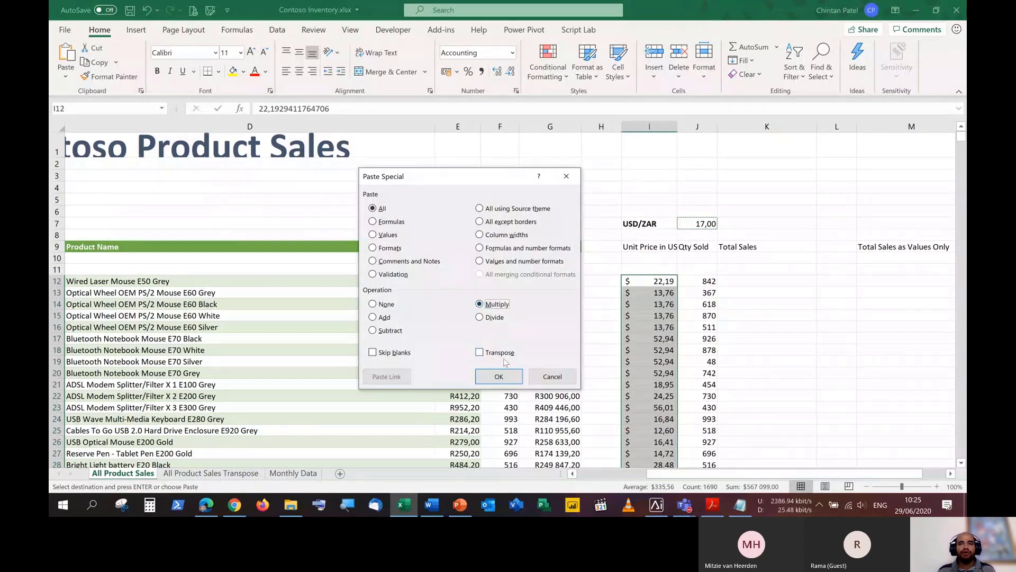
{"action": "left_click", "coordinate": [500, 376]}
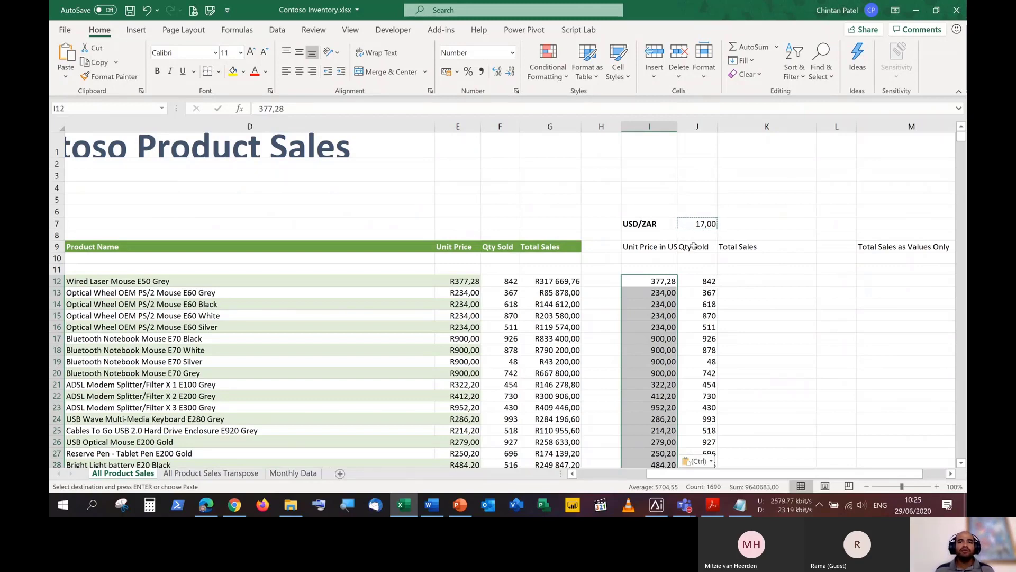
{"action": "left_click", "coordinate": [670, 282]}
{"action": "key", "text": "Down"}
{"action": "key", "text": "Down"}
{"action": "key", "text": "Down"}
{"action": "key", "text": "Down"}
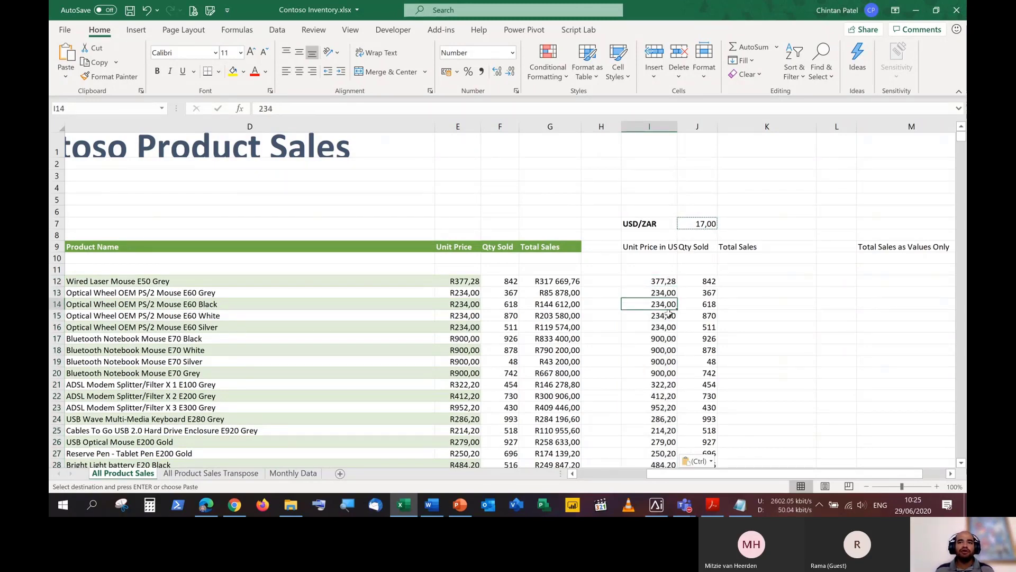
{"action": "left_click", "coordinate": [670, 282]}
{"action": "left_click", "coordinate": [668, 313]}
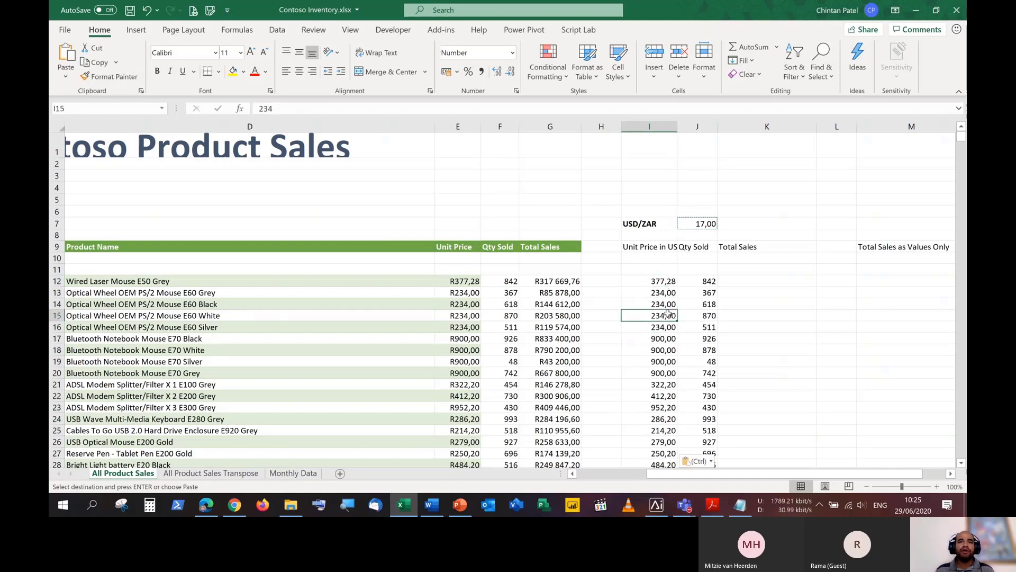
{"action": "left_click", "coordinate": [668, 282]}
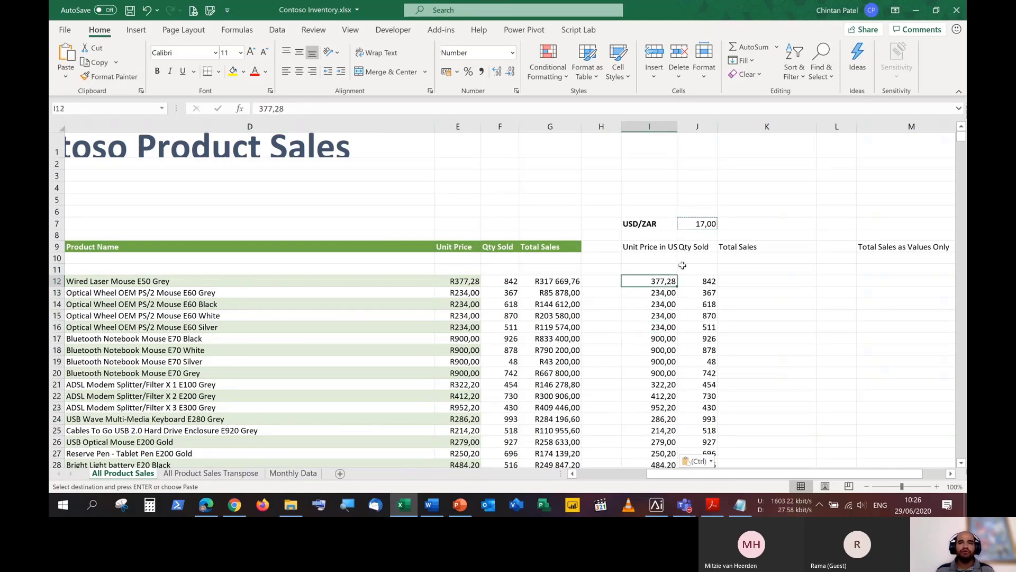
{"action": "left_click", "coordinate": [657, 302]}
{"action": "scroll", "coordinate": [659, 327], "scroll_direction": "down", "scroll_amount": 7}
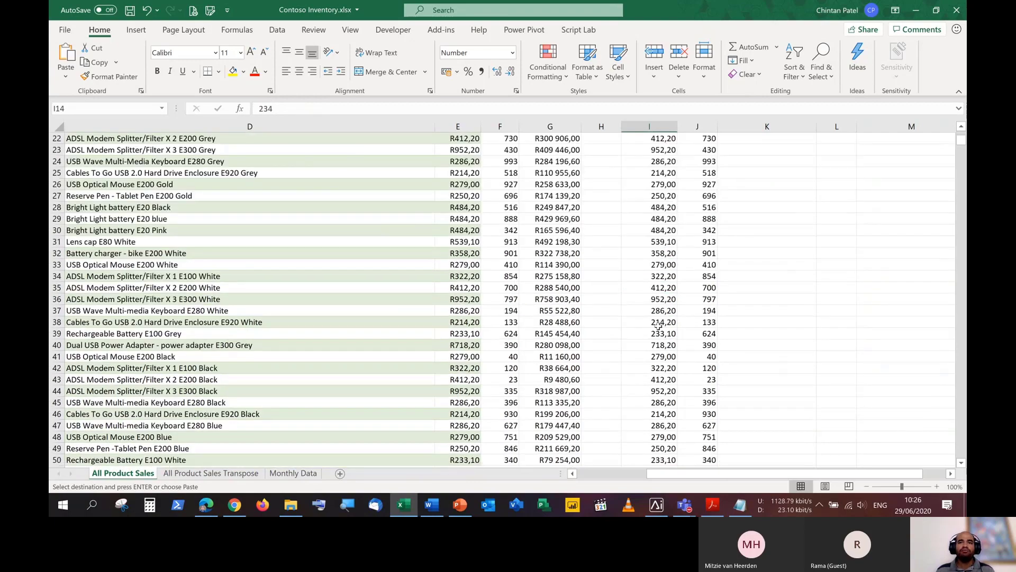
{"action": "scroll", "coordinate": [658, 326], "scroll_direction": "down", "scroll_amount": 15}
{"action": "scroll", "coordinate": [659, 326], "scroll_direction": "up", "scroll_amount": 20}
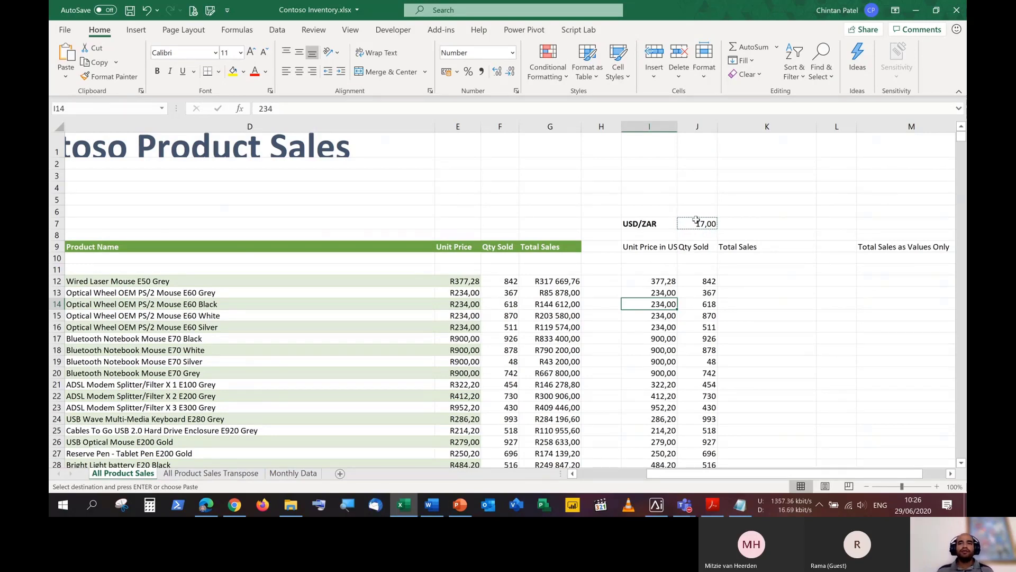
{"action": "key", "text": "Up"}
{"action": "key", "text": "Up"}
{"action": "key", "text": "Up"}
{"action": "key", "text": "Up"}
{"action": "key", "text": "Up"}
{"action": "key", "text": "Up"}
{"action": "key", "text": "Up"}
{"action": "key", "text": "Right"}
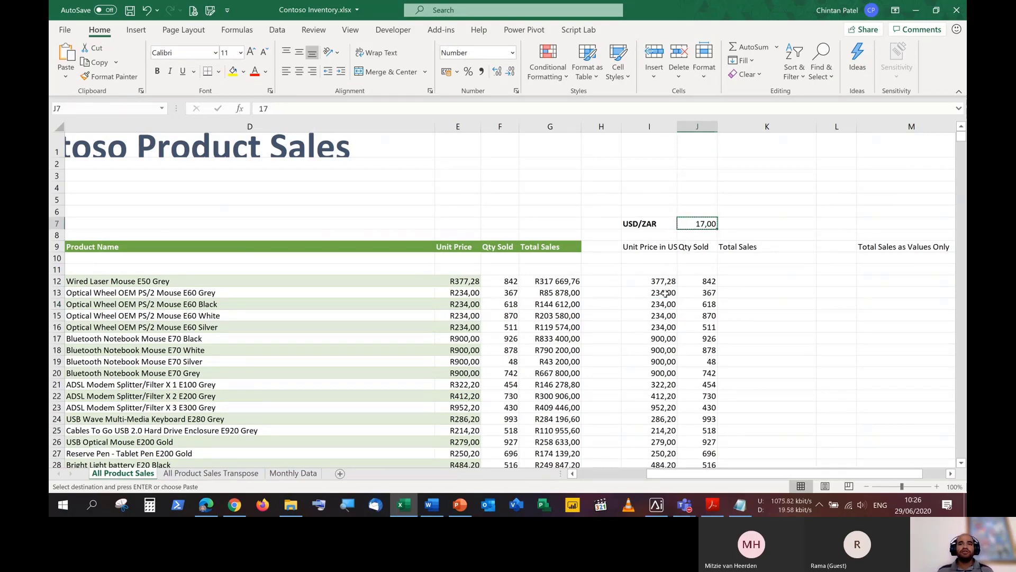
{"action": "left_click", "coordinate": [657, 280]}
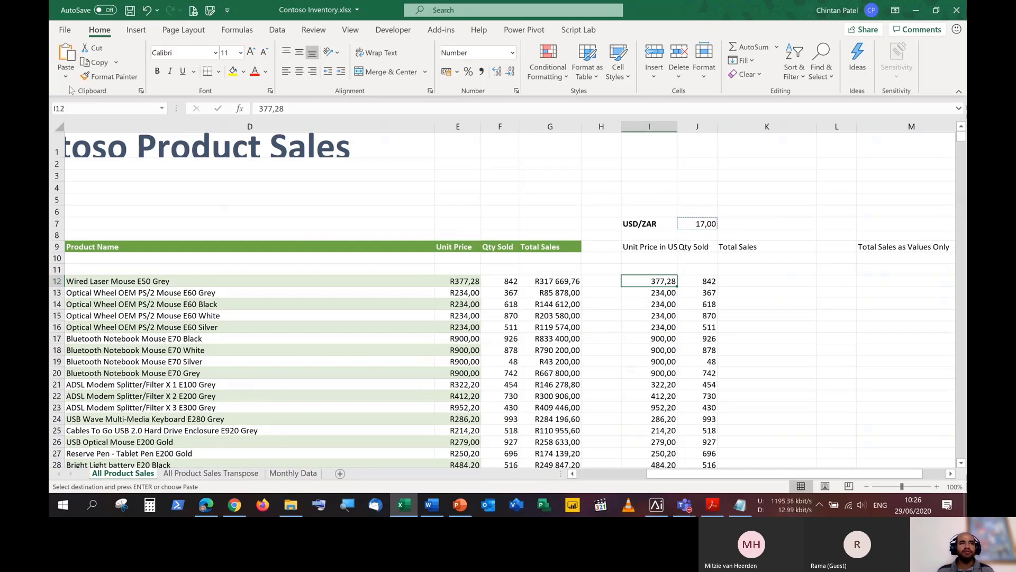
{"action": "left_click", "coordinate": [65, 71]}
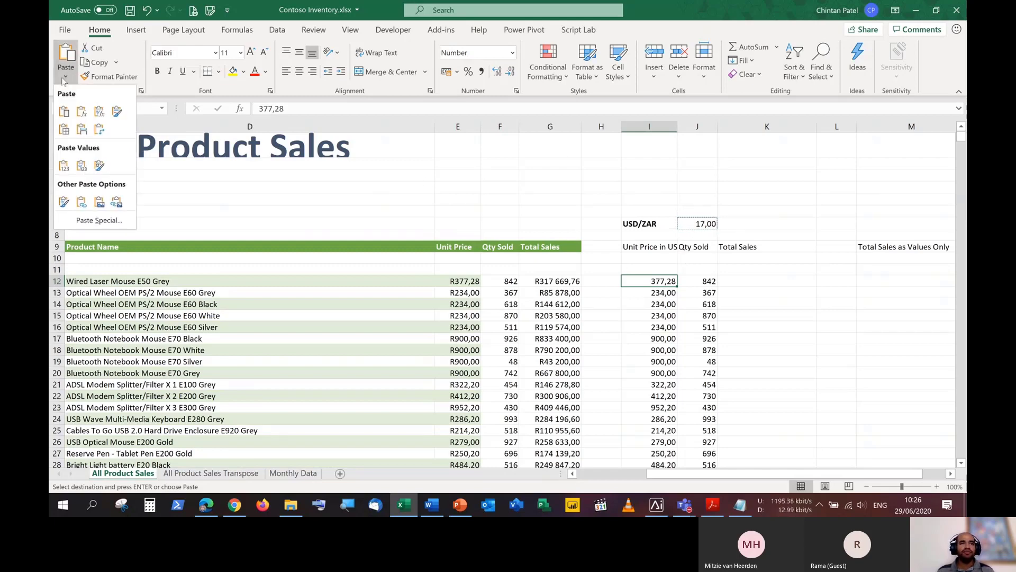
{"action": "left_click", "coordinate": [99, 219]}
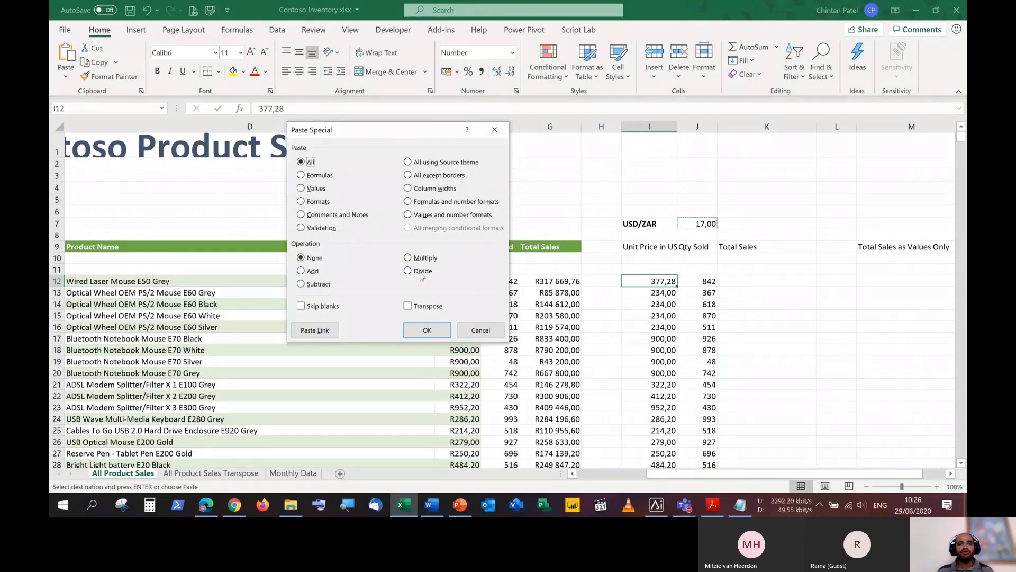
{"action": "left_click", "coordinate": [473, 332]}
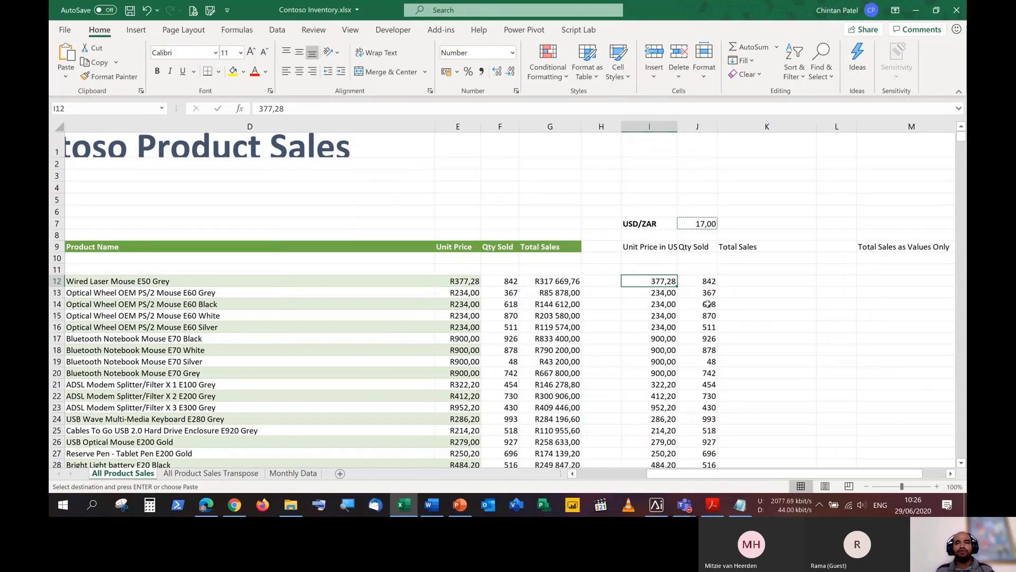
{"action": "key", "text": "Escape"}
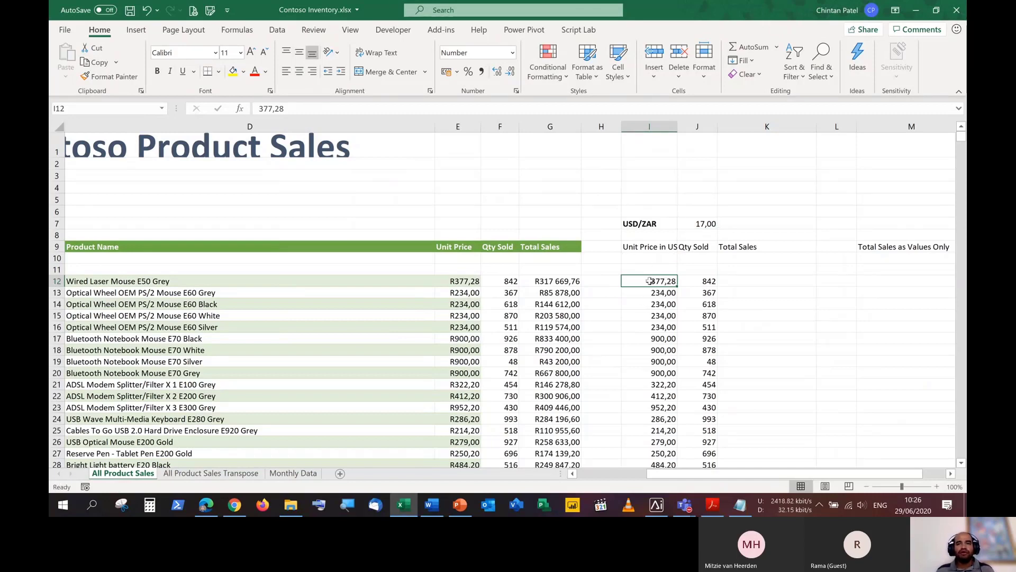
{"action": "left_click_drag", "start_coordinate": [650, 281], "coordinate": [646, 365]}
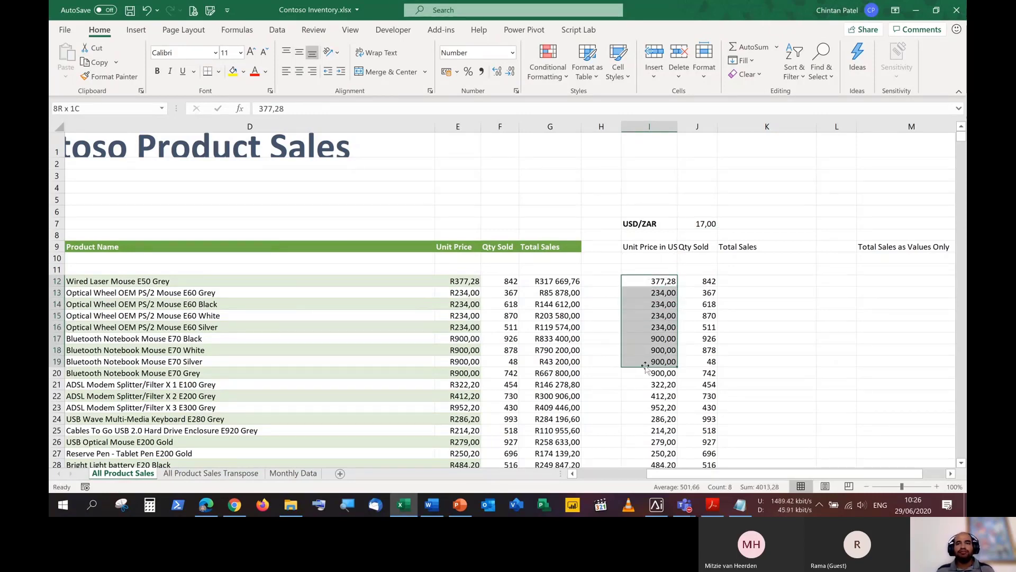
{"action": "left_click", "coordinate": [729, 279]}
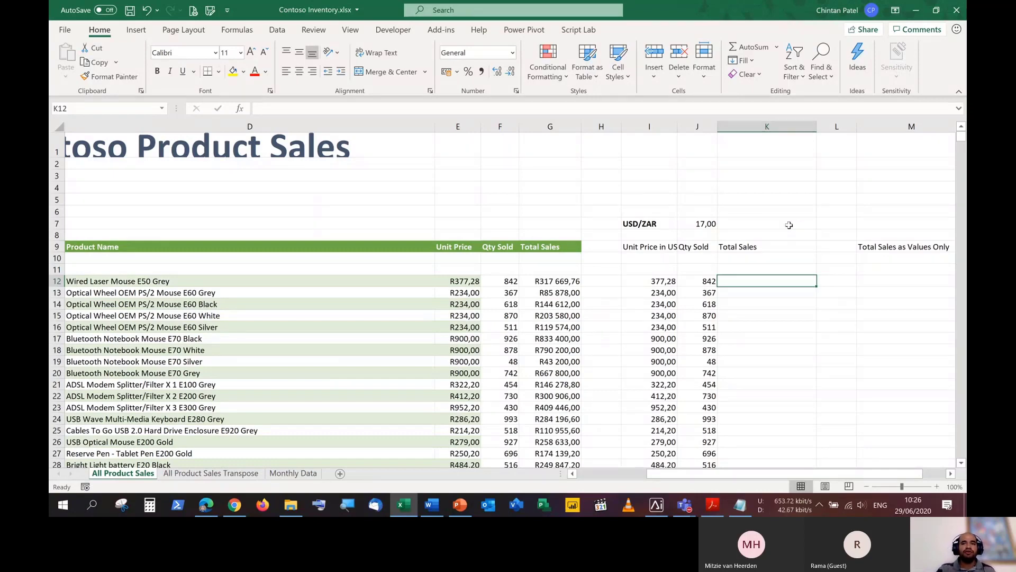
Enter =I12*J12 in K12 and fill it down the whole Total Sales column.
{"action": "type", "text": "="}
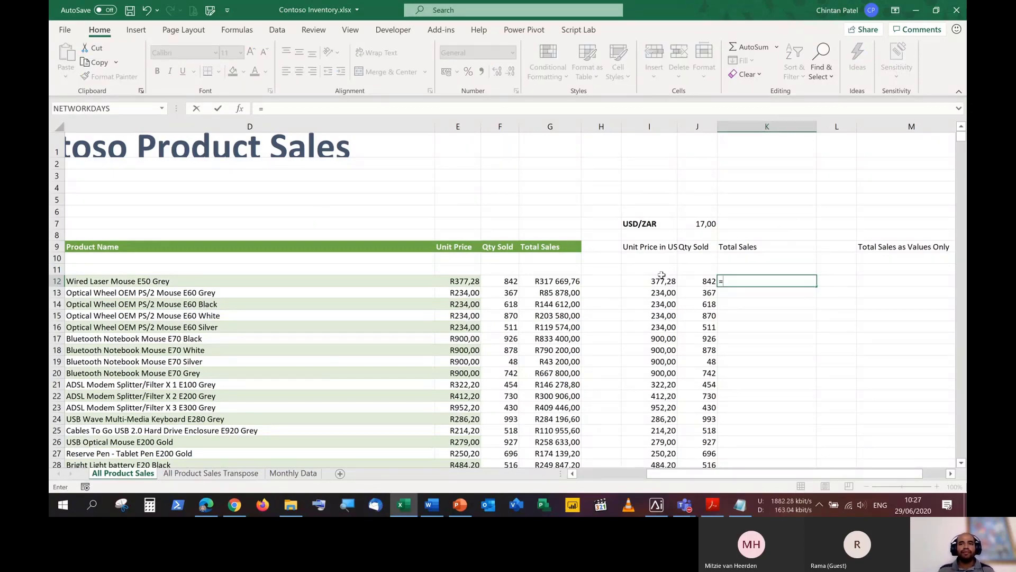
{"action": "left_click", "coordinate": [663, 281]}
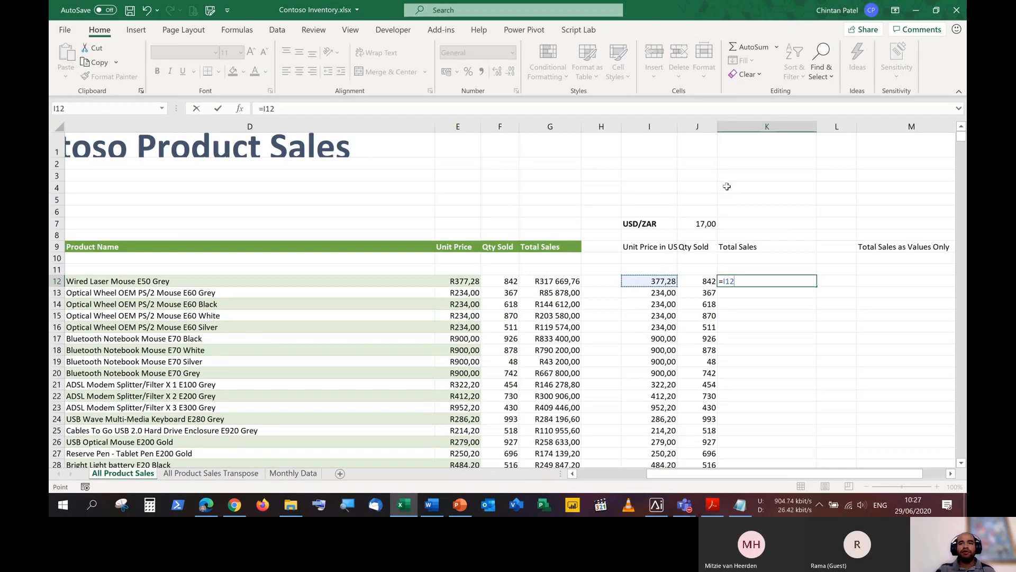
{"action": "type", "text": "*"}
{"action": "left_click", "coordinate": [707, 279]}
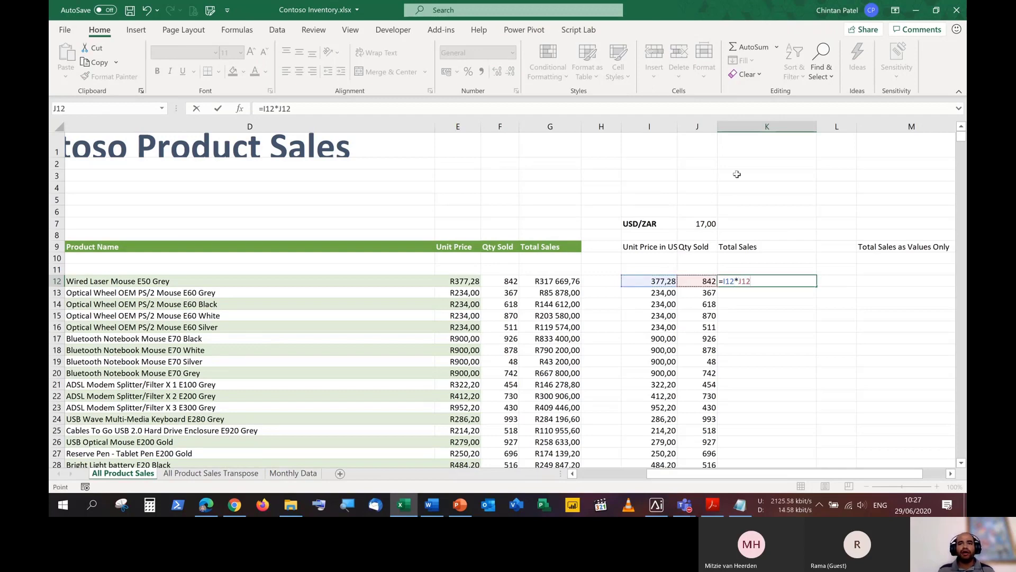
{"action": "key", "text": "Return"}
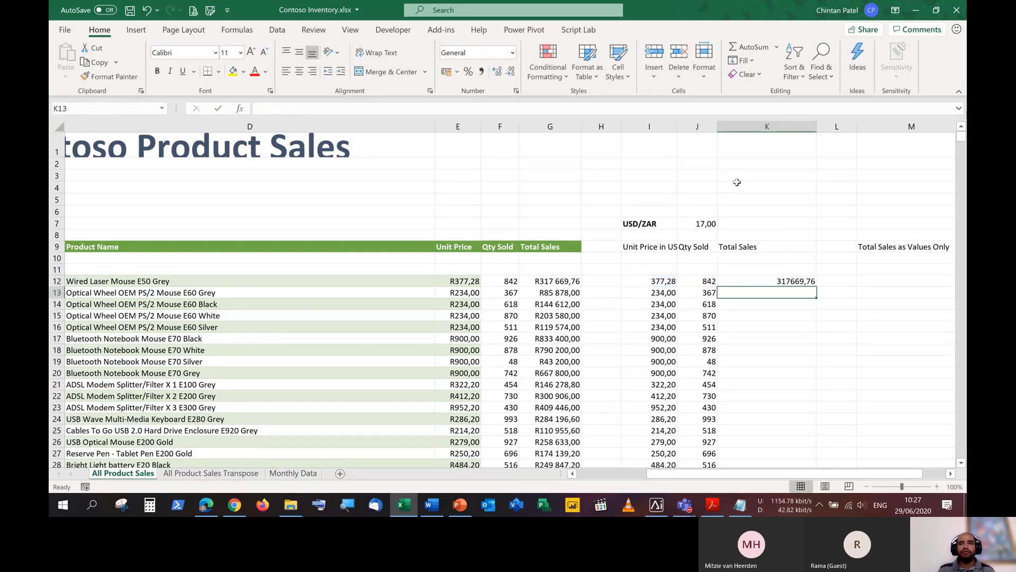
{"action": "left_click", "coordinate": [770, 280]}
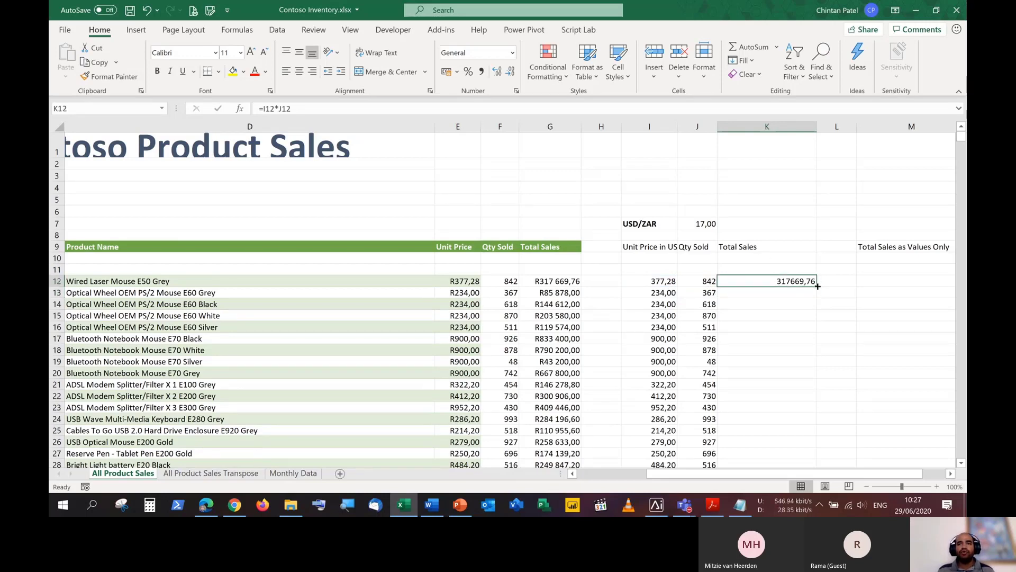
{"action": "double_click", "coordinate": [817, 285]}
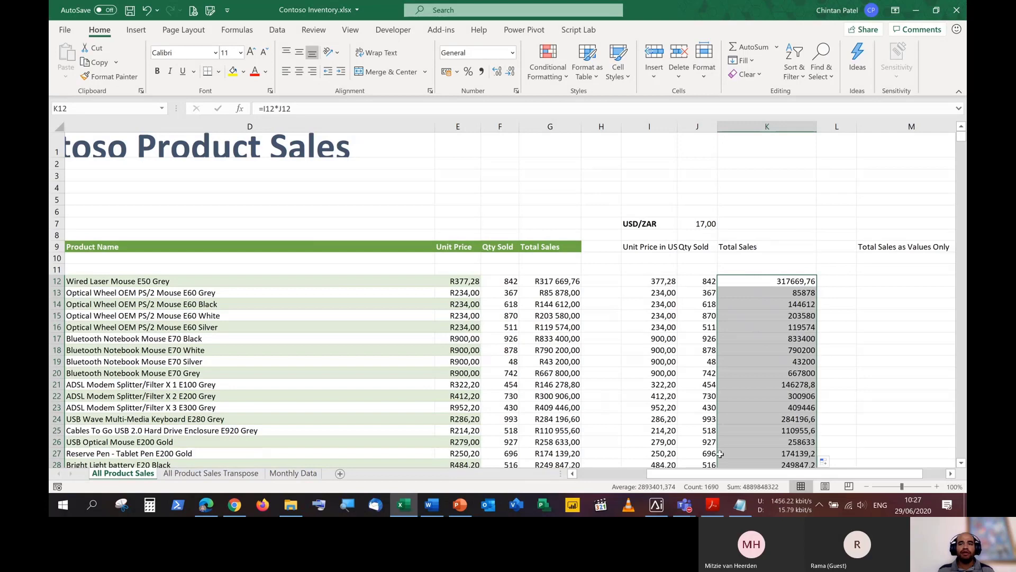
{"action": "scroll", "coordinate": [748, 475], "scroll_direction": "right", "scroll_amount": 1}
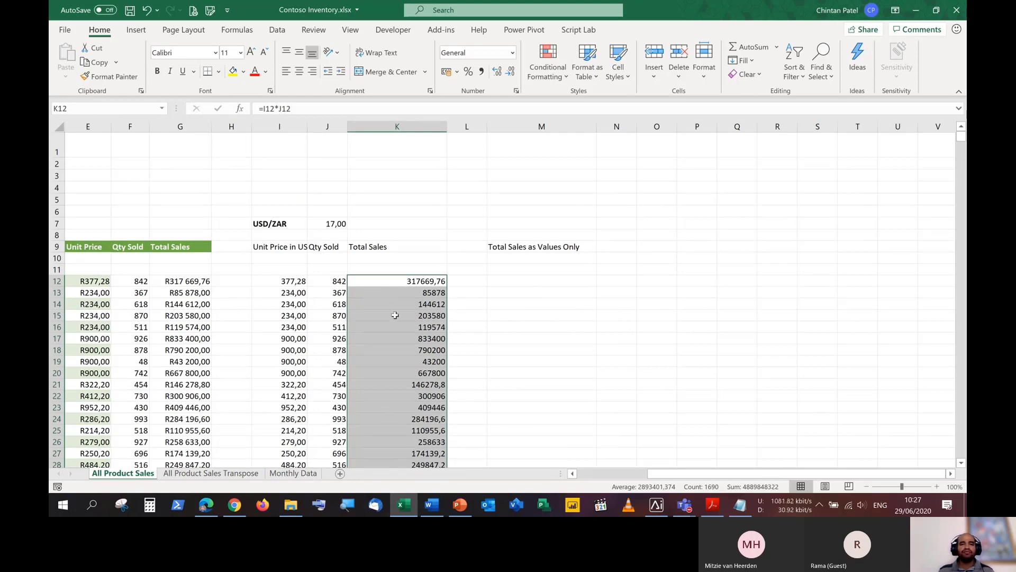
{"action": "scroll", "coordinate": [392, 313], "scroll_direction": "down", "scroll_amount": 10}
{"action": "scroll", "coordinate": [388, 288], "scroll_direction": "up", "scroll_amount": 10}
Copy the Total Sales results from column K and paste them as values only into M12.
{"action": "right_click", "coordinate": [433, 281]}
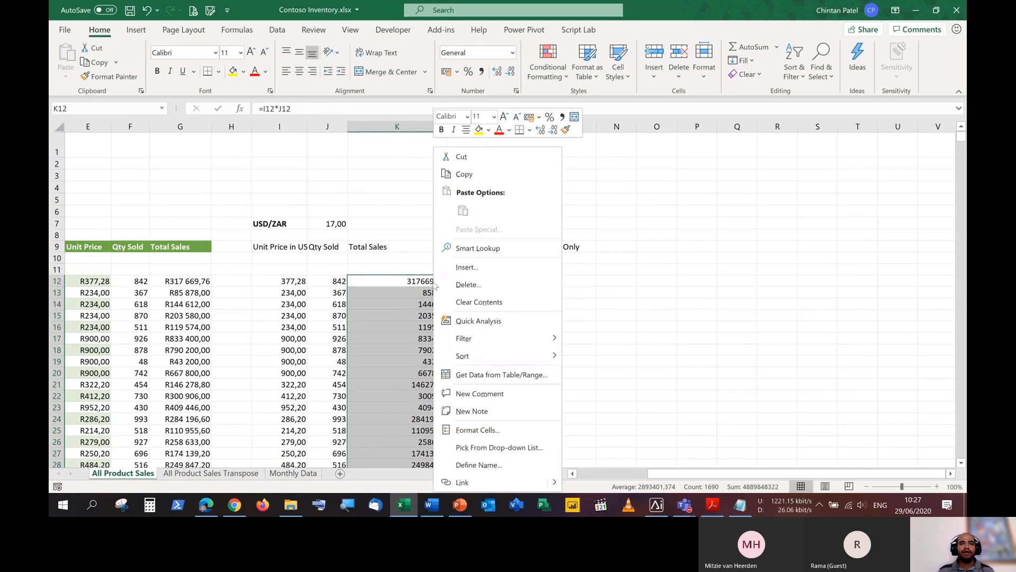
{"action": "left_click", "coordinate": [463, 174]}
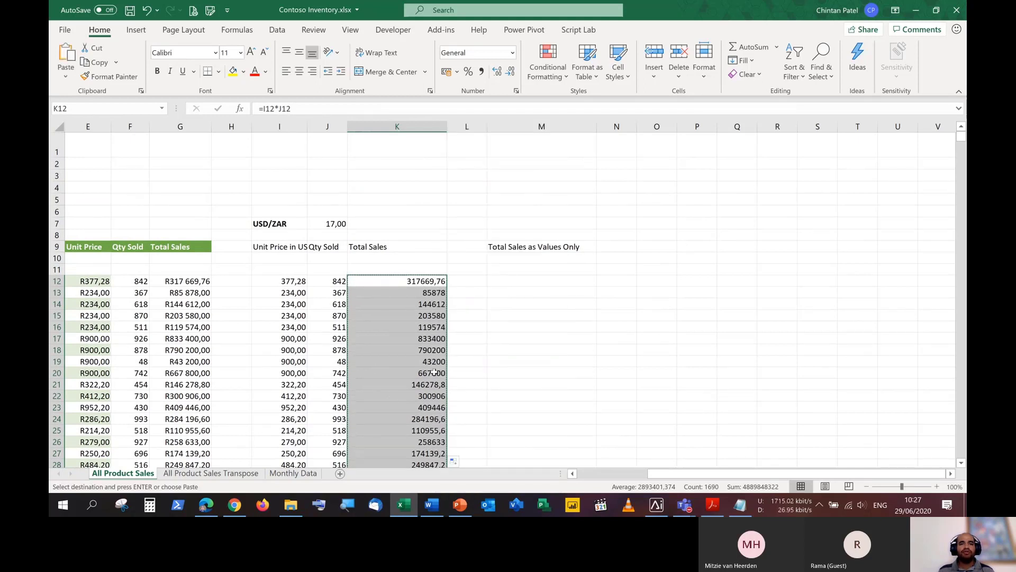
{"action": "left_click", "coordinate": [505, 280]}
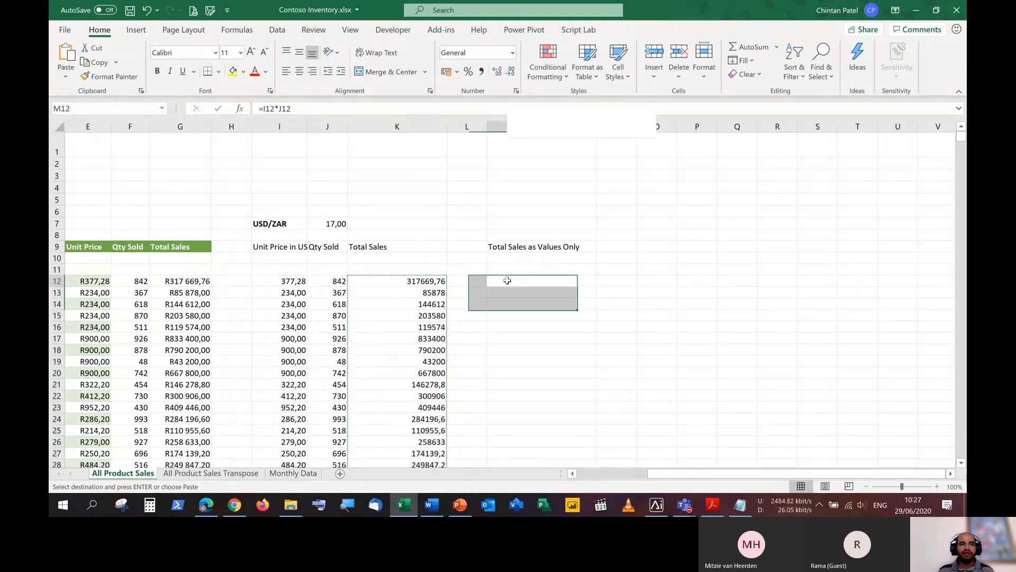
{"action": "right_click", "coordinate": [508, 284]}
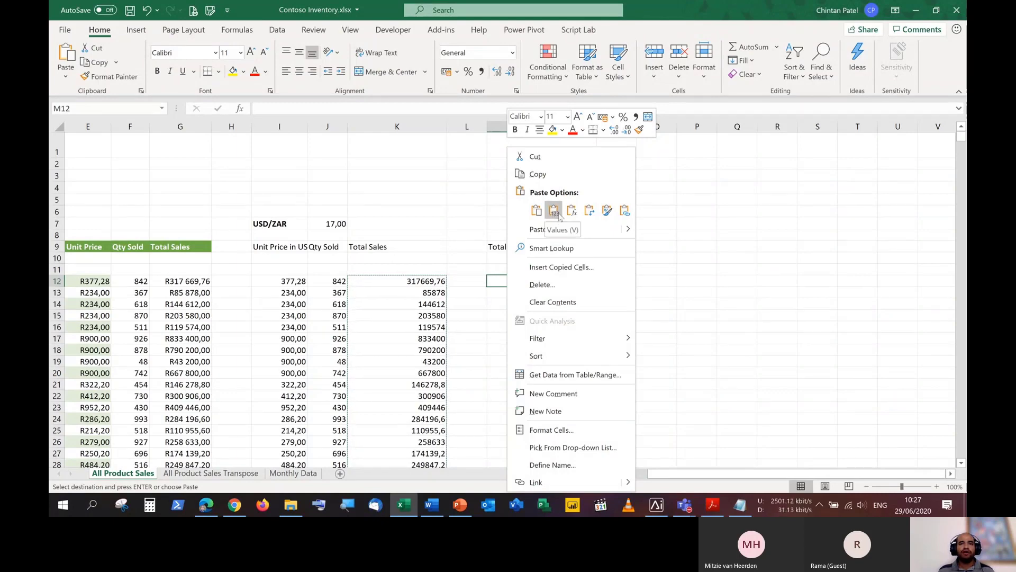
{"action": "left_click", "coordinate": [65, 78]}
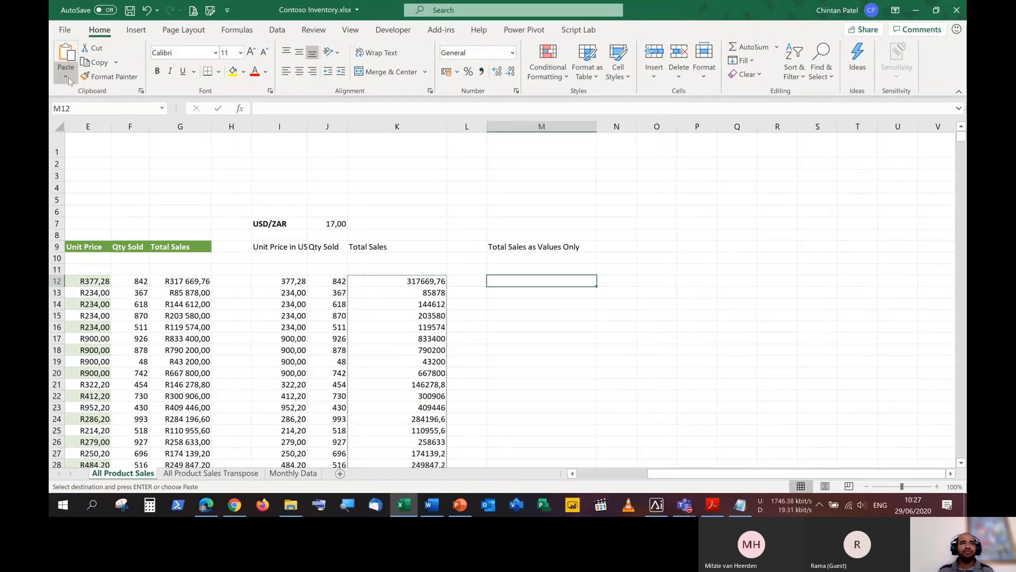
{"action": "left_click", "coordinate": [66, 77]}
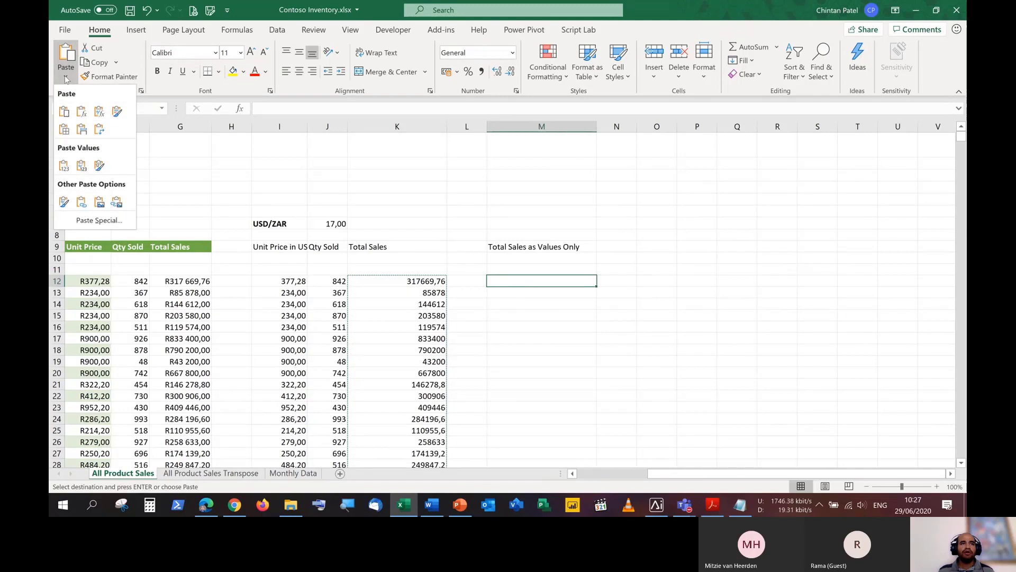
{"action": "left_click", "coordinate": [64, 166]}
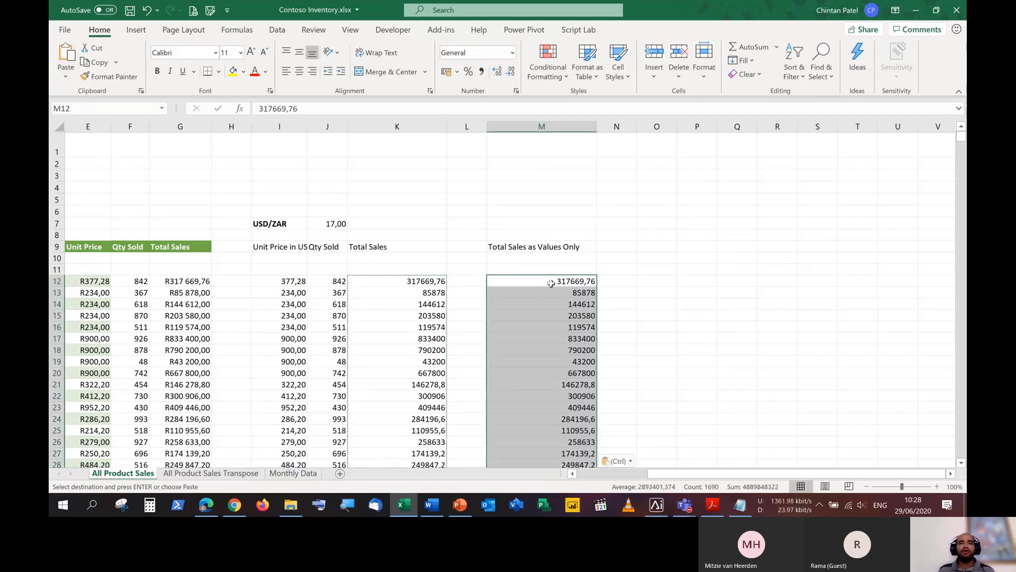
{"action": "key", "text": "Escape"}
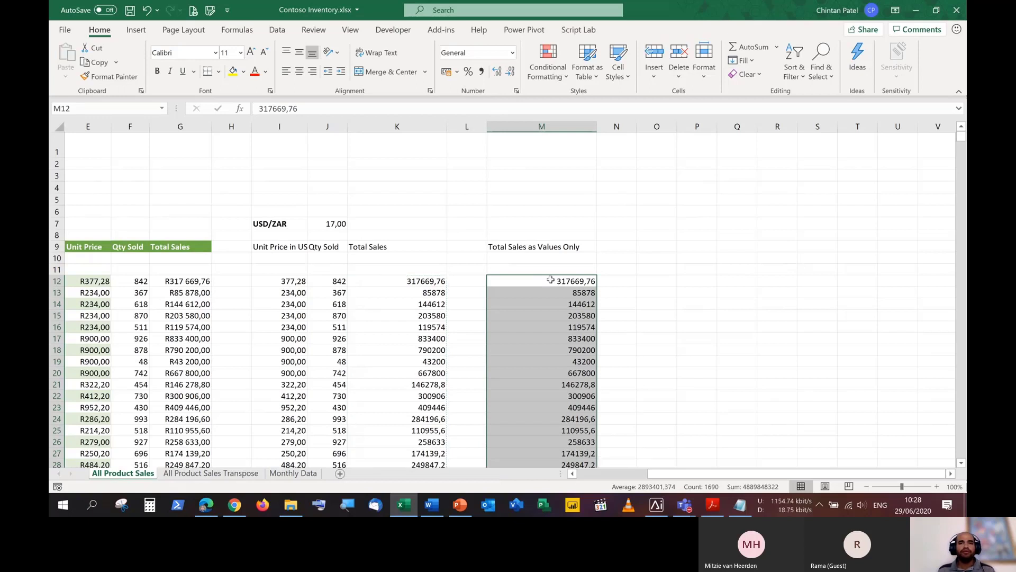
Compare K12's formula with M12's static pasted value to confirm the values-only paste.
{"action": "left_click", "coordinate": [551, 280]}
{"action": "left_click", "coordinate": [446, 275]}
{"action": "left_click", "coordinate": [524, 280]}
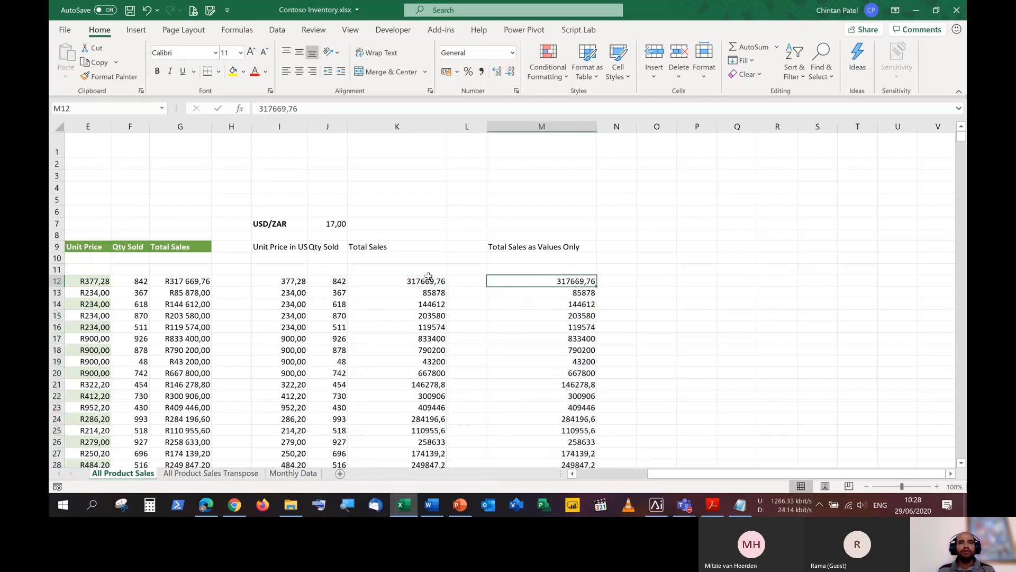
{"action": "left_click", "coordinate": [427, 276]}
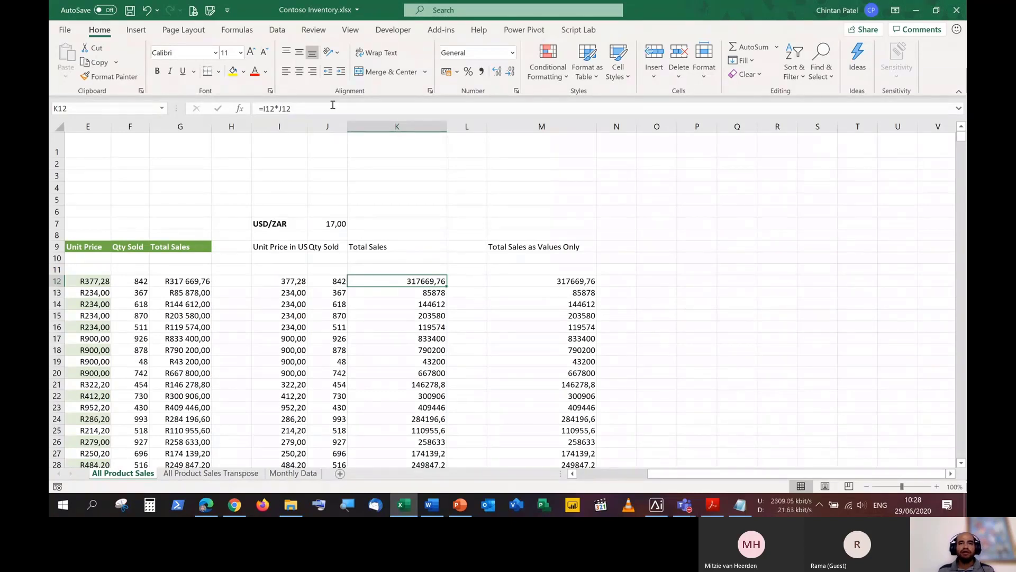
{"action": "key", "text": "Right"}
{"action": "key", "text": "Right"}
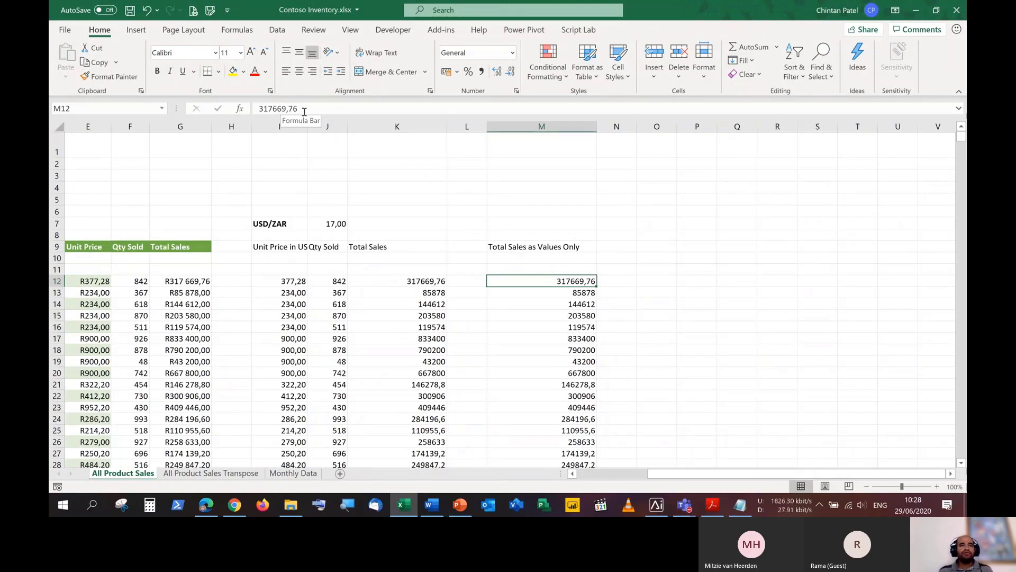
{"action": "key", "text": "Down"}
{"action": "key", "text": "Down"}
{"action": "key", "text": "Down"}
{"action": "key", "text": "Down"}
{"action": "key", "text": "Down"}
{"action": "key", "text": "Down"}
{"action": "key", "text": "Down"}
{"action": "key", "text": "Down"}
{"action": "key", "text": "Down"}
{"action": "key", "text": "Down"}
{"action": "key", "text": "Down"}
{"action": "key", "text": "Down"}
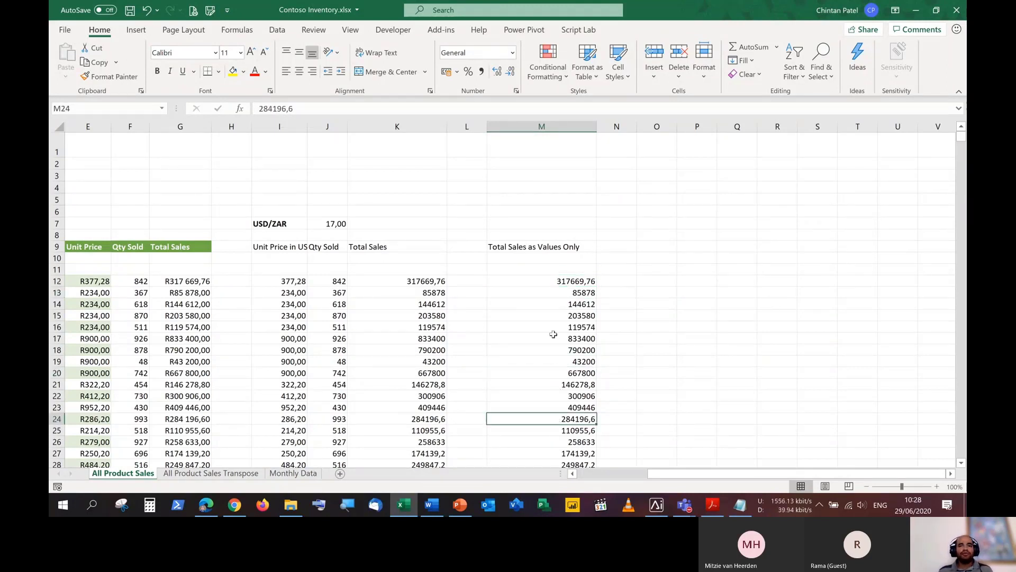
{"action": "left_click", "coordinate": [553, 334]}
{"action": "left_click", "coordinate": [551, 297]}
{"action": "left_click", "coordinate": [558, 340]}
{"action": "scroll", "coordinate": [558, 374], "scroll_direction": "down", "scroll_amount": 5}
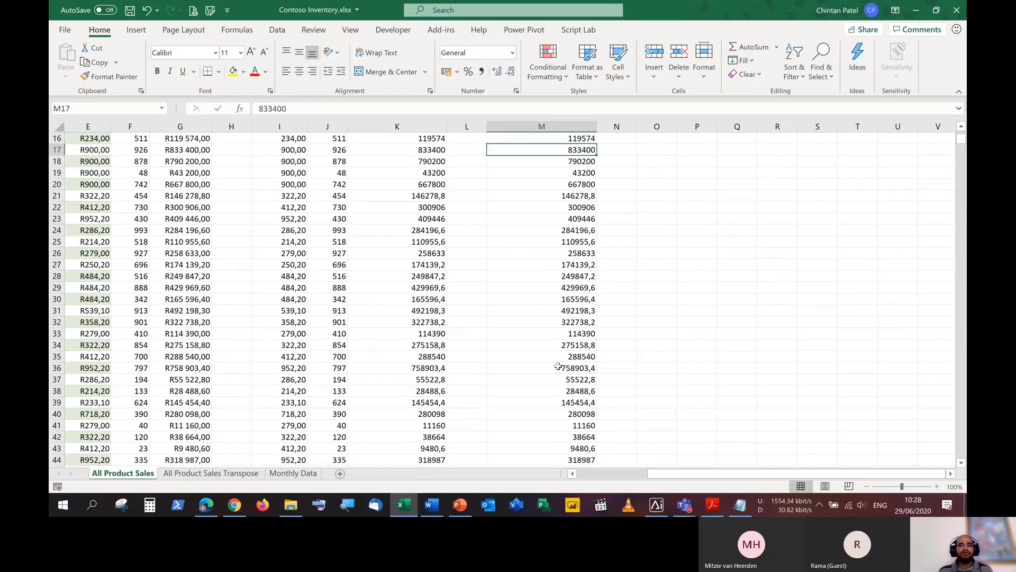
{"action": "left_click", "coordinate": [558, 363]}
{"action": "scroll", "coordinate": [559, 364], "scroll_direction": "up", "scroll_amount": 1}
{"action": "left_click", "coordinate": [559, 344]}
{"action": "scroll", "coordinate": [555, 314], "scroll_direction": "up", "scroll_amount": 4}
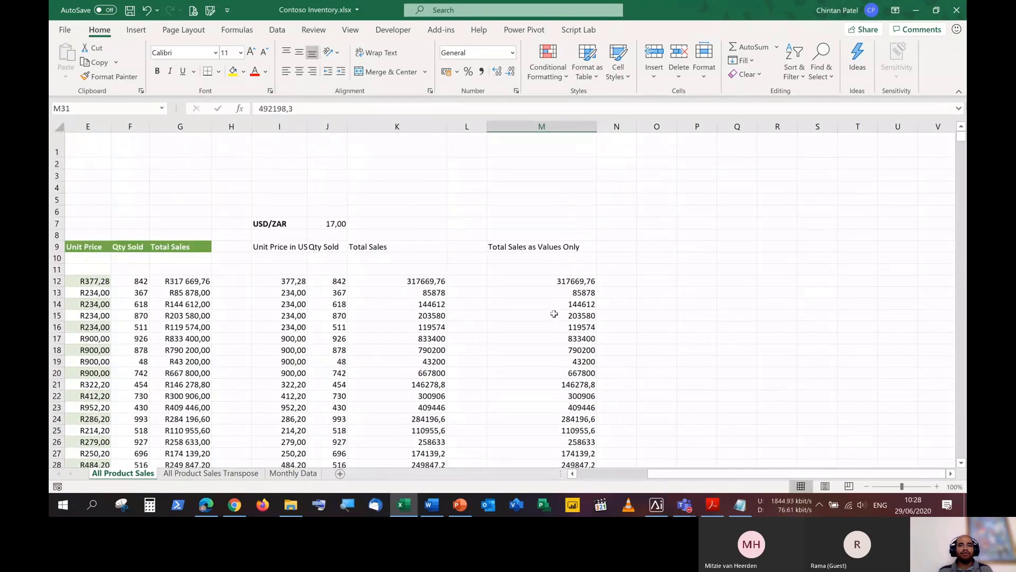
{"action": "left_click", "coordinate": [402, 281]}
{"action": "left_click", "coordinate": [408, 316]}
{"action": "left_click", "coordinate": [429, 338]}
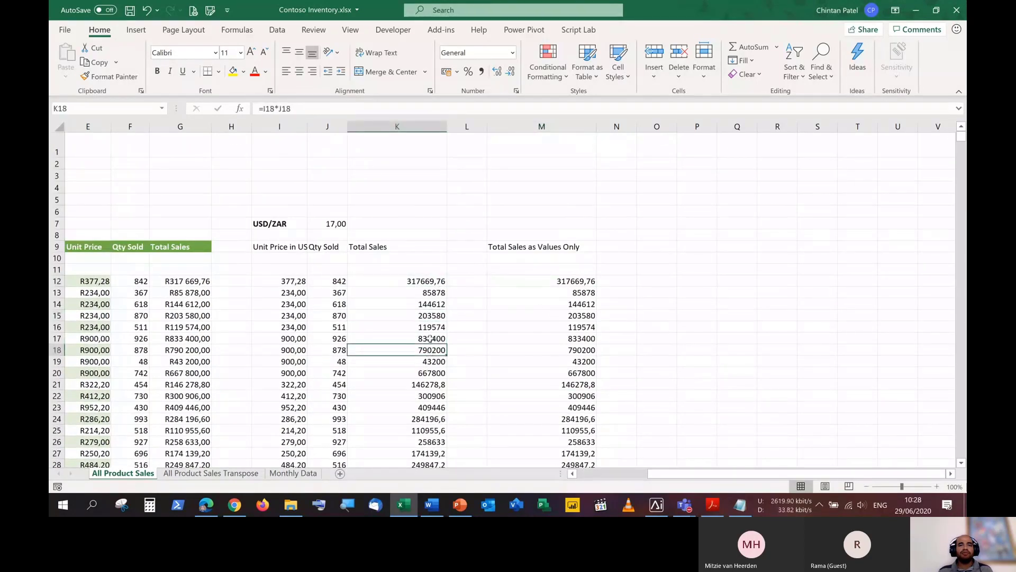
{"action": "left_click", "coordinate": [587, 314]}
{"action": "left_click", "coordinate": [579, 281]}
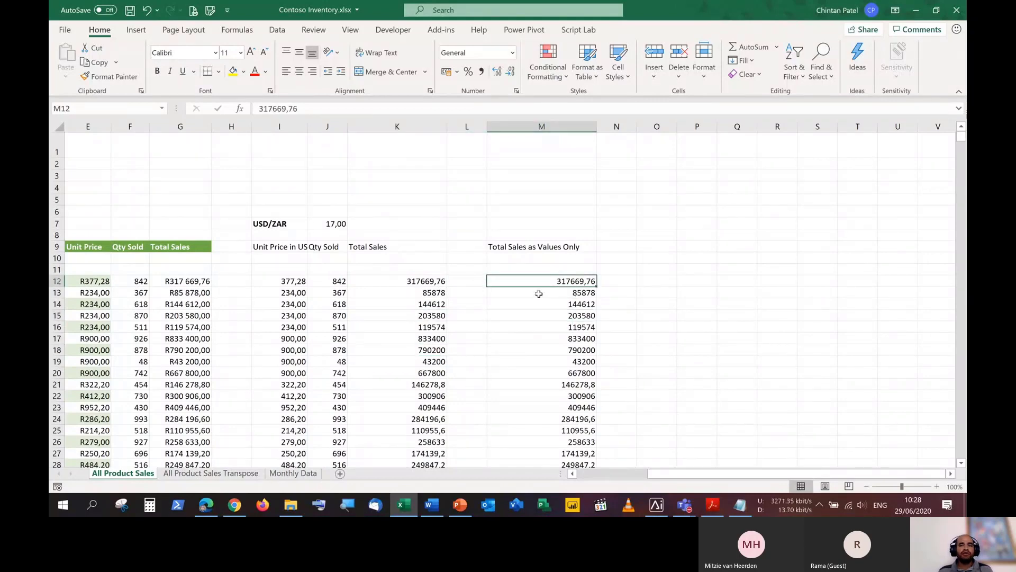
{"action": "left_click_drag", "start_coordinate": [563, 280], "coordinate": [561, 418]}
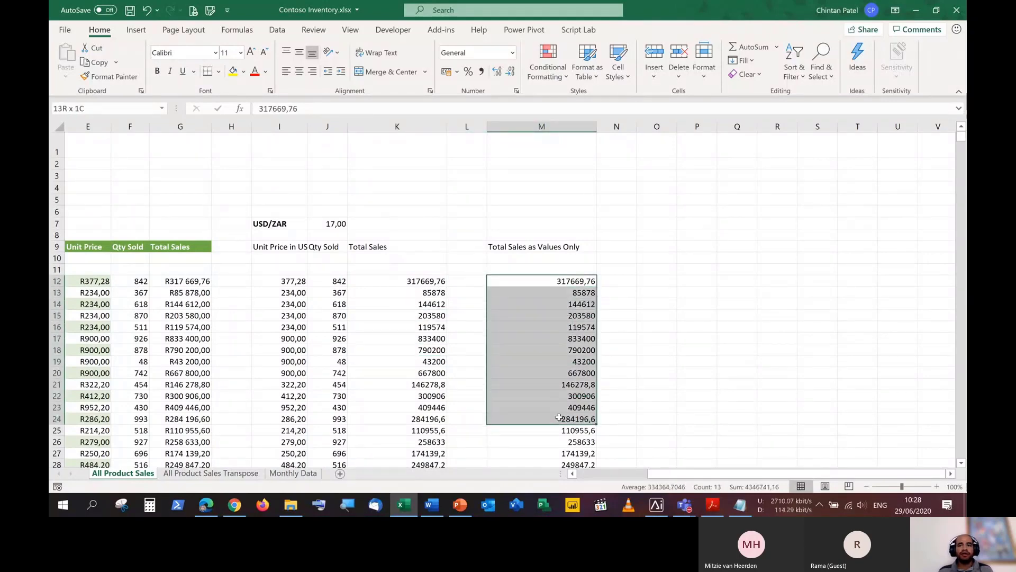
{"action": "left_click", "coordinate": [562, 281]}
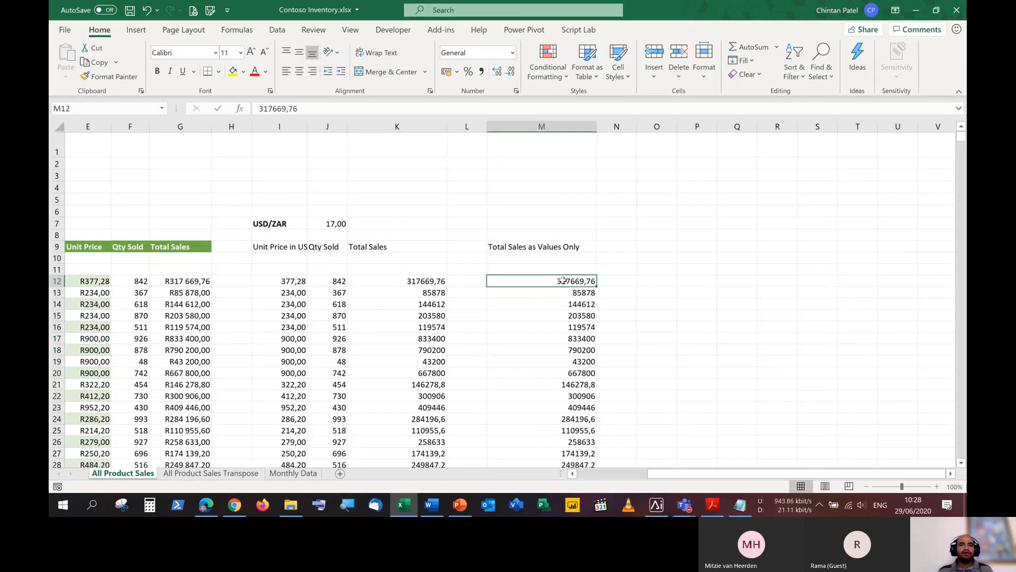
{"action": "left_click", "coordinate": [406, 280]}
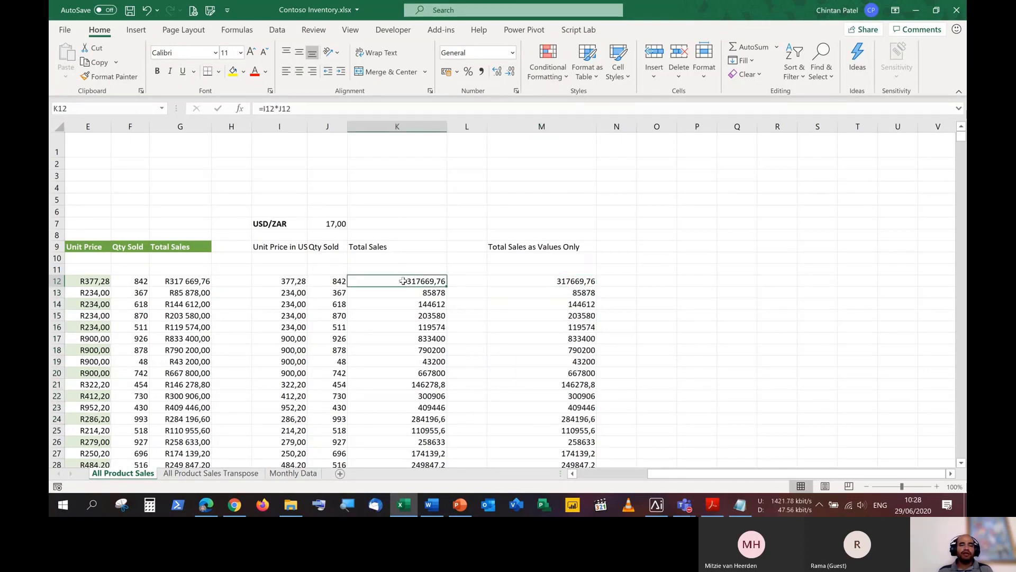
{"action": "left_click_drag", "start_coordinate": [538, 278], "coordinate": [548, 388]}
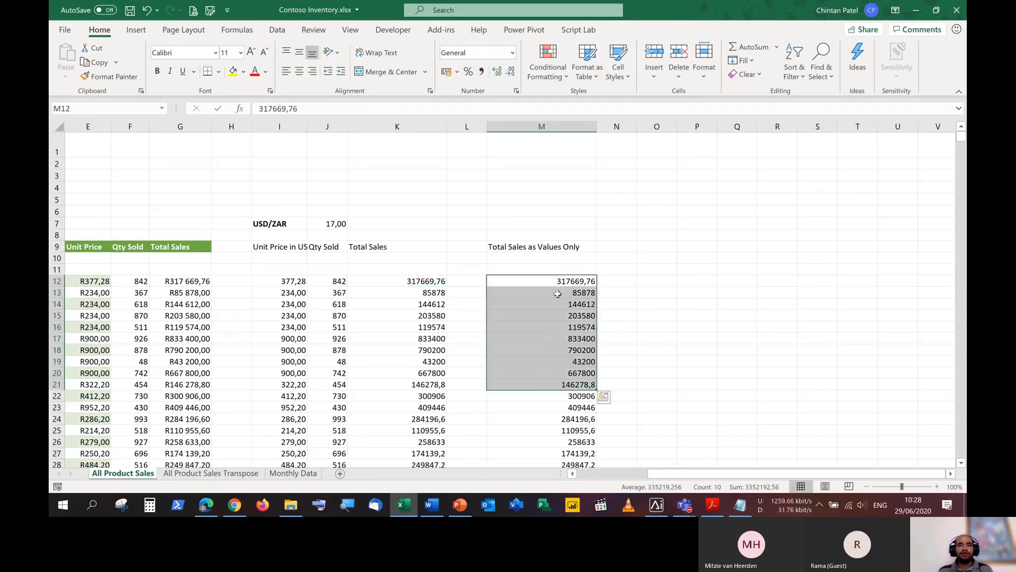